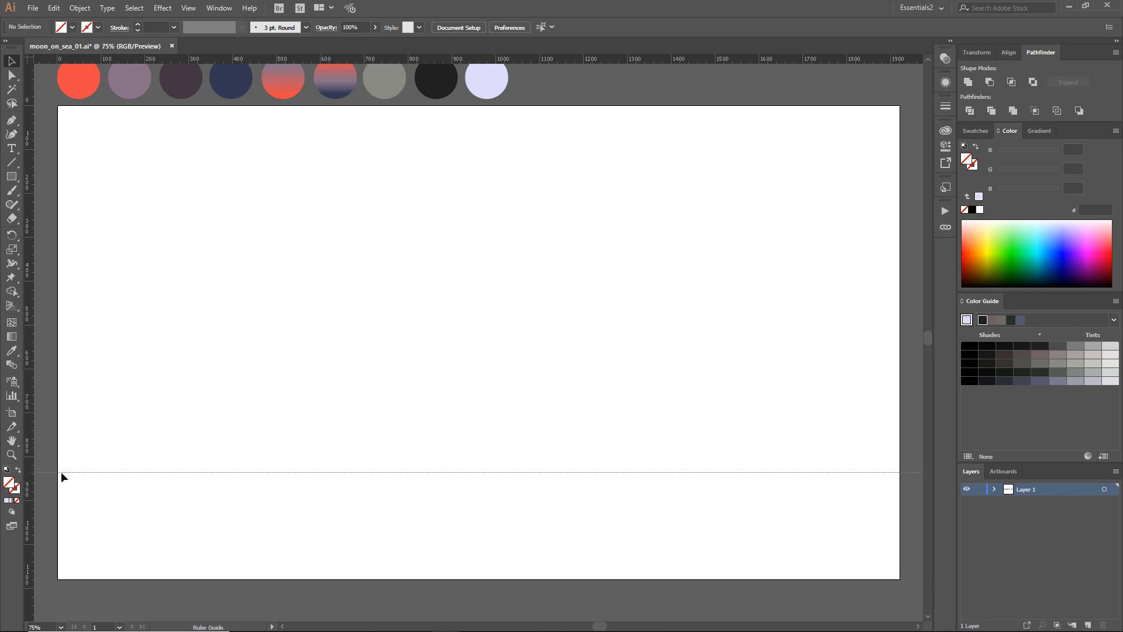
# - Add horizontal guides across the artboard at about 640 px and 845 px and lock them
pyautogui.moveTo(46, 59); pyautogui.dragTo(39, 386)
pyautogui.hotkey('ctrl', 'alt', '0')
pyautogui.rightClick(45, 386)
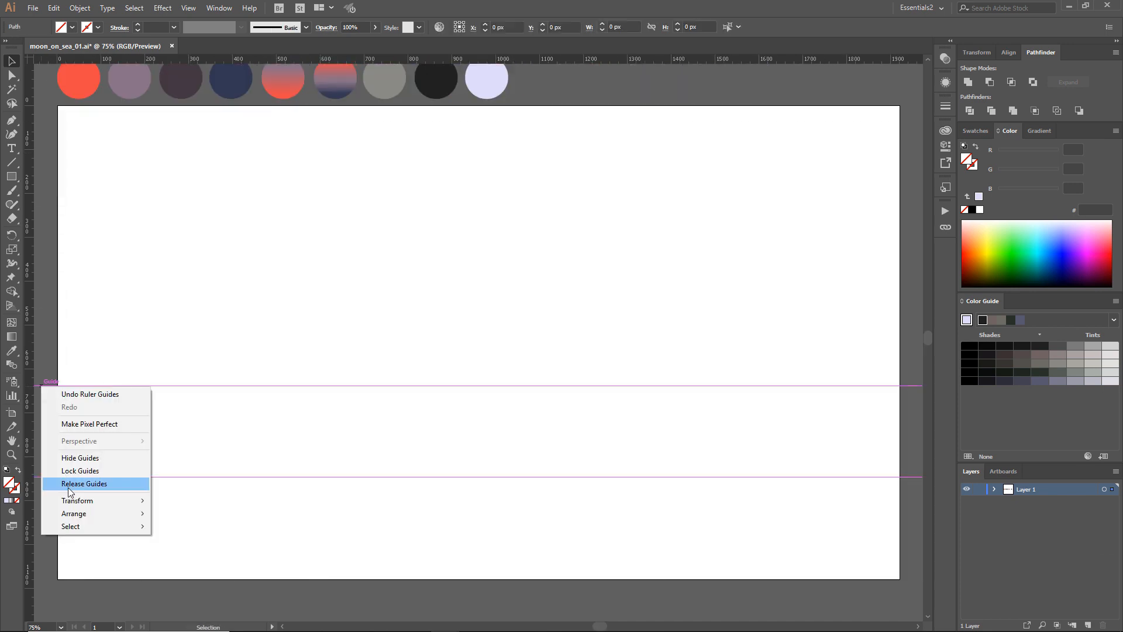
pyautogui.click(76, 472)
# - With no fill and a 1 pt black stroke, draw a gently wavy Pen path along the lower guide from the artboard's left to right edge
pyautogui.click(71, 27)
pyautogui.click(6, 48)
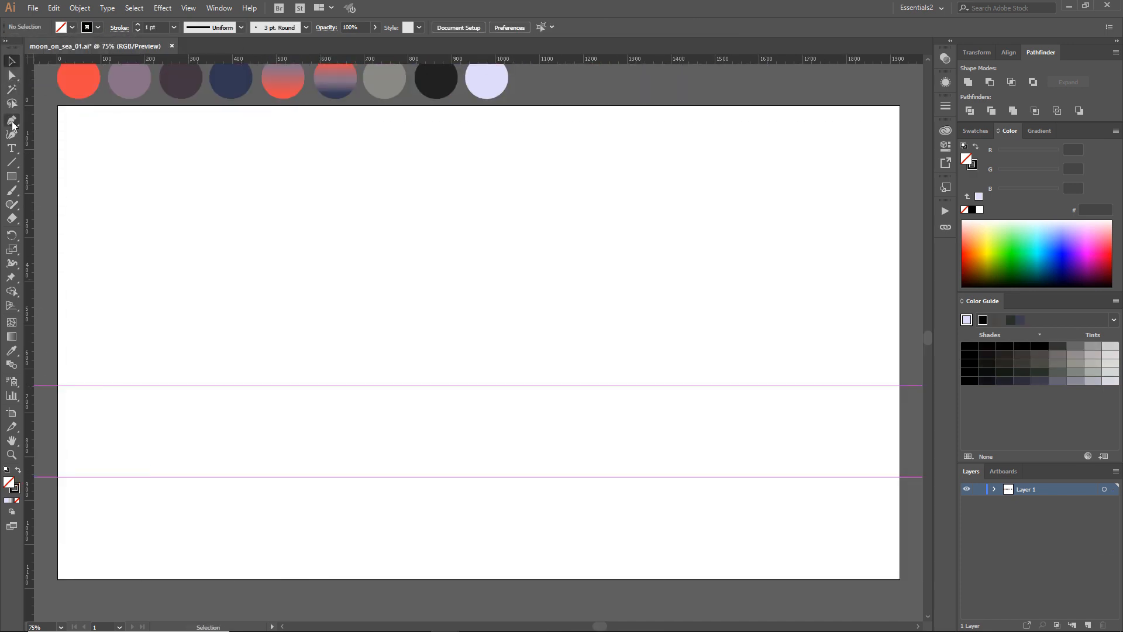
pyautogui.moveTo(46, 453); pyautogui.dragTo(293, 511)
pyautogui.click(12, 119)
pyautogui.click(74, 324)
pyautogui.moveTo(91, 321); pyautogui.dragTo(105, 324)
pyautogui.moveTo(128, 327); pyautogui.dragTo(143, 326)
pyautogui.moveTo(157, 324); pyautogui.dragTo(169, 326)
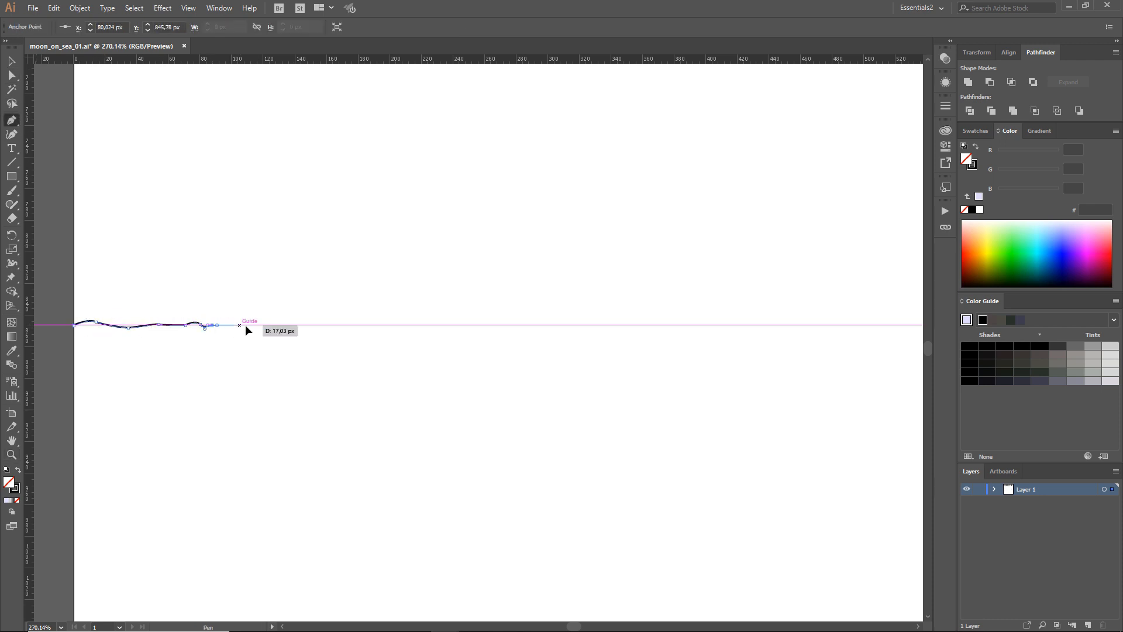
pyautogui.moveTo(259, 328); pyautogui.dragTo(269, 325)
pyautogui.moveTo(460, 324); pyautogui.dragTo(550, 319)
pyautogui.moveTo(644, 327); pyautogui.dragTo(744, 328)
pyautogui.moveTo(805, 331); pyautogui.dragTo(819, 329)
pyautogui.hscroll(20, 851, 332)
pyautogui.moveTo(369, 319); pyautogui.dragTo(377, 321)
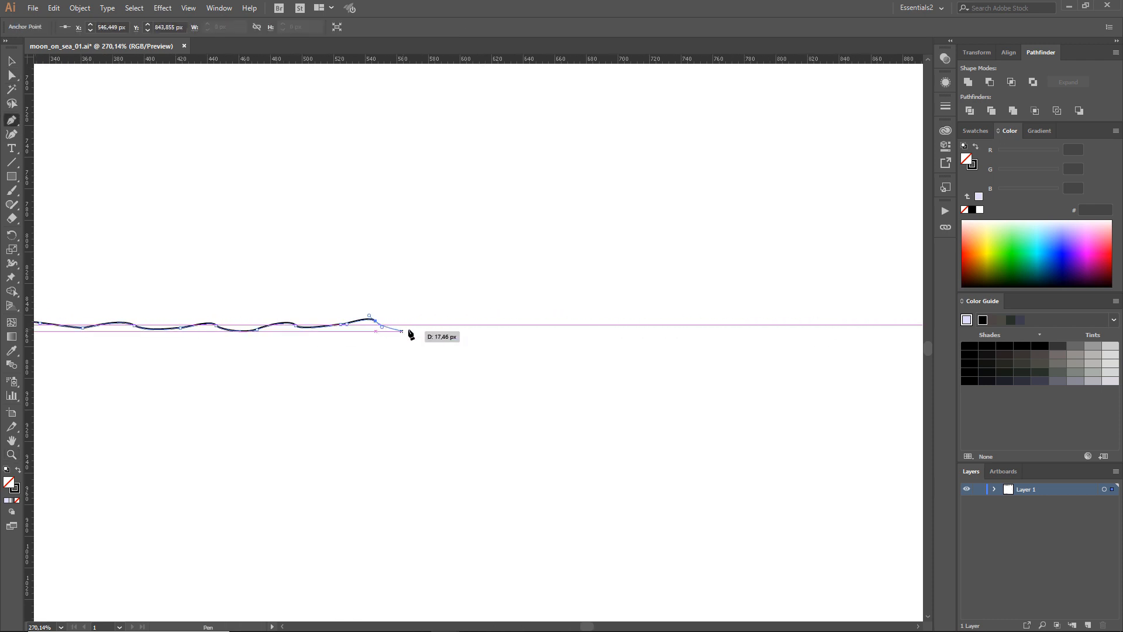
pyautogui.moveTo(576, 328); pyautogui.dragTo(594, 326)
pyautogui.moveTo(829, 325); pyautogui.dragTo(839, 326)
pyautogui.click(892, 326)
pyautogui.hscroll(20, 878, 325)
pyautogui.moveTo(301, 320); pyautogui.dragTo(316, 320)
pyautogui.moveTo(436, 327); pyautogui.dragTo(462, 327)
pyautogui.moveTo(603, 331); pyautogui.dragTo(620, 329)
pyautogui.moveTo(847, 325); pyautogui.dragTo(860, 324)
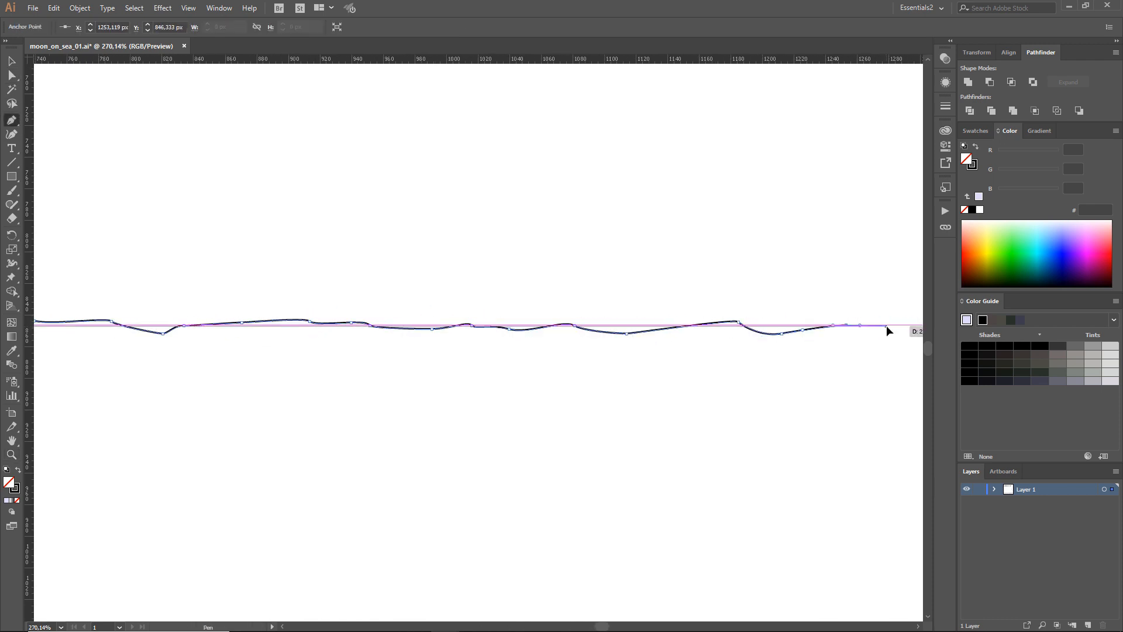
pyautogui.click(886, 325)
pyautogui.hscroll(20, 886, 325)
pyautogui.moveTo(359, 332); pyautogui.dragTo(370, 331)
pyautogui.moveTo(622, 323); pyautogui.dragTo(632, 325)
pyautogui.moveTo(713, 325); pyautogui.dragTo(723, 328)
pyautogui.moveTo(839, 321); pyautogui.dragTo(847, 325)
pyautogui.hscroll(16, 877, 328)
pyautogui.moveTo(489, 327); pyautogui.dragTo(495, 330)
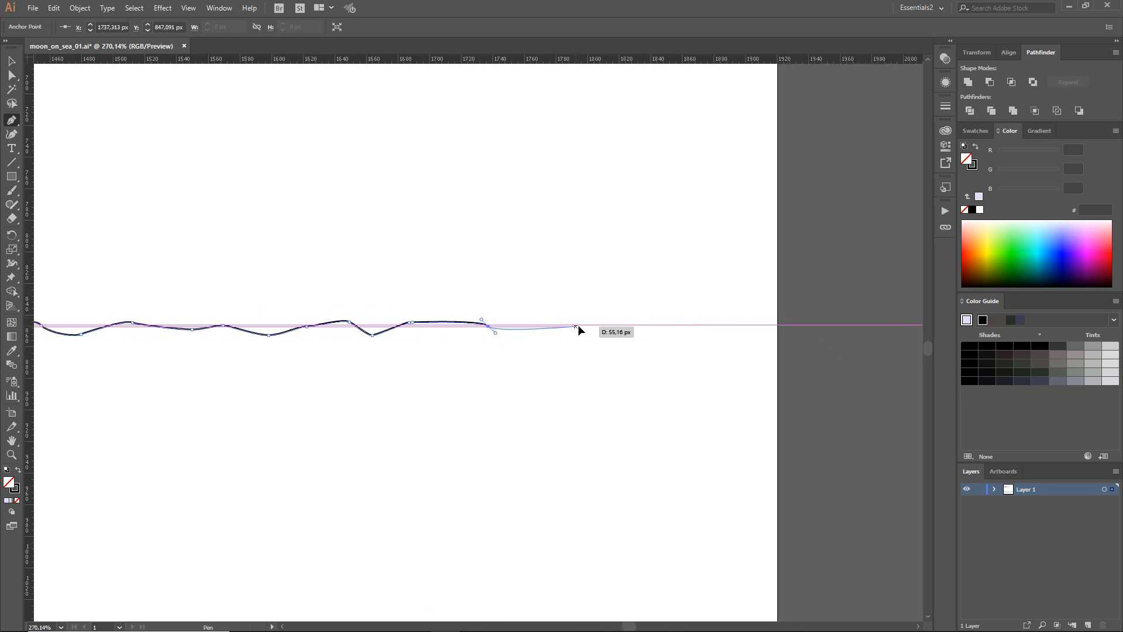
pyautogui.moveTo(699, 330); pyautogui.dragTo(708, 339)
pyautogui.moveTo(760, 326); pyautogui.dragTo(764, 327)
pyautogui.click(777, 326)
# - Close the wavy path through the artboard's two bottom corners to form the ground shape
pyautogui.hotkey('ctrl', 'alt', '0')
pyautogui.click(899, 579)
pyautogui.click(58, 579)
pyautogui.click(57, 477)
# - Fill the ground shape with the near-black colour sampled from the palette circles above the artboard
pyautogui.click(11, 61)
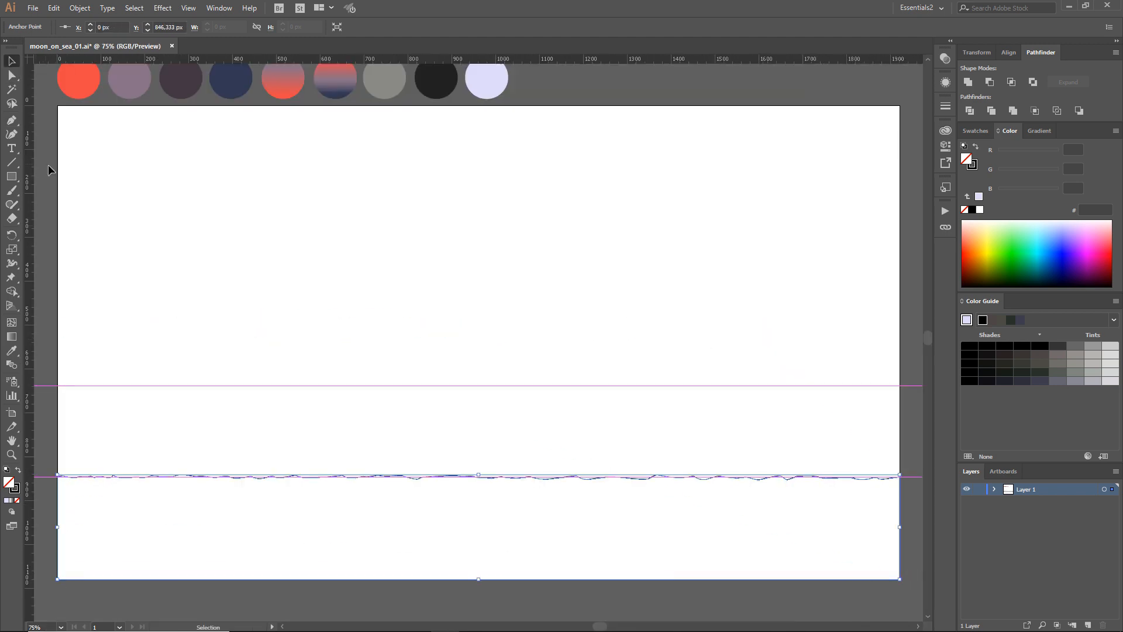
pyautogui.click(50, 170)
pyautogui.click(58, 515)
pyautogui.click(12, 351)
pyautogui.click(434, 79)
pyautogui.click(12, 61)
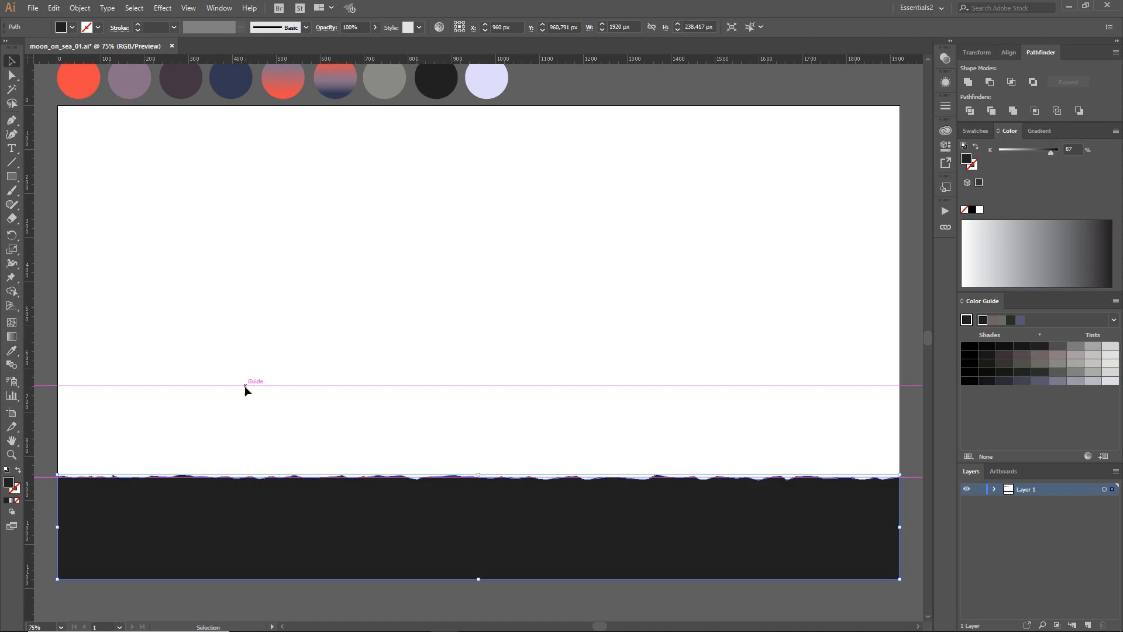
# - Remove the guides from the artboard
pyautogui.click(244, 387)
pyautogui.rightClick(44, 385)
pyautogui.click(74, 491)
pyautogui.click(44, 386)
pyautogui.press('Delete')
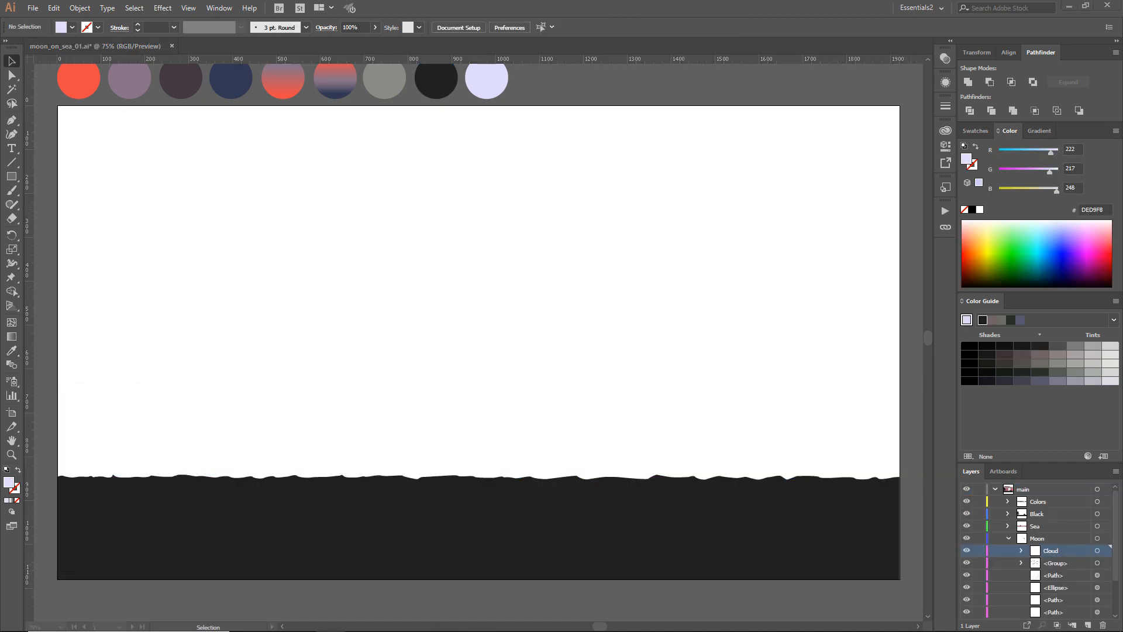
# - Switch to the browser and save the palm tree silhouette from the Pinterest pin as palm
pyautogui.hotkey('alt', 'Tab')
pyautogui.click(595, 100)
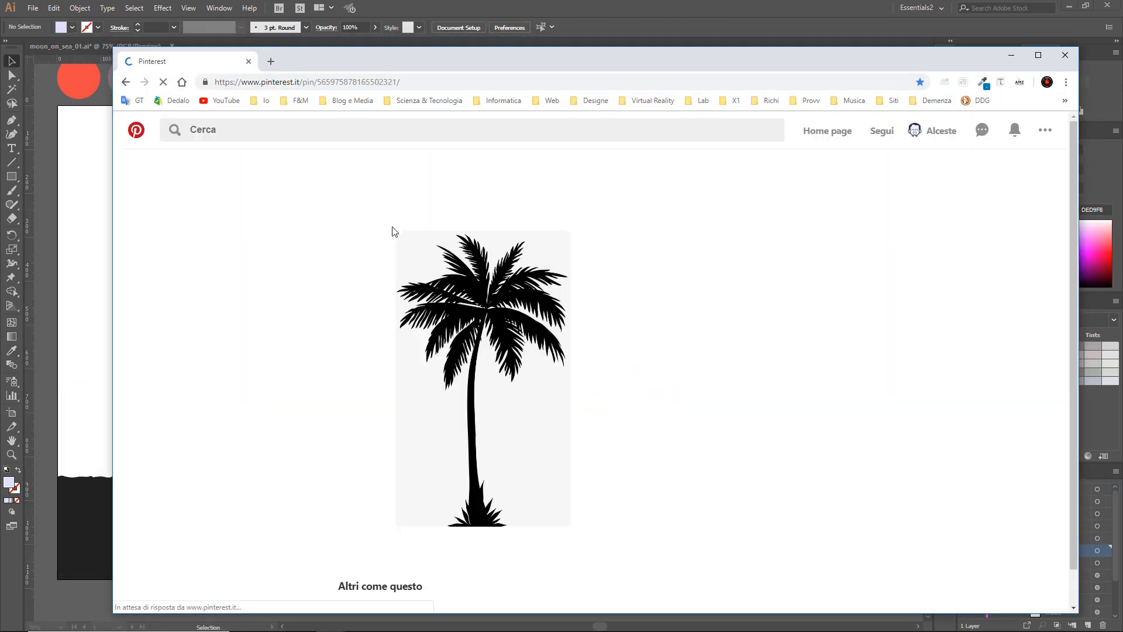
pyautogui.click(421, 426)
pyautogui.rightClick(509, 385)
pyautogui.click(564, 486)
pyautogui.write('palm')
pyautogui.press('Return')
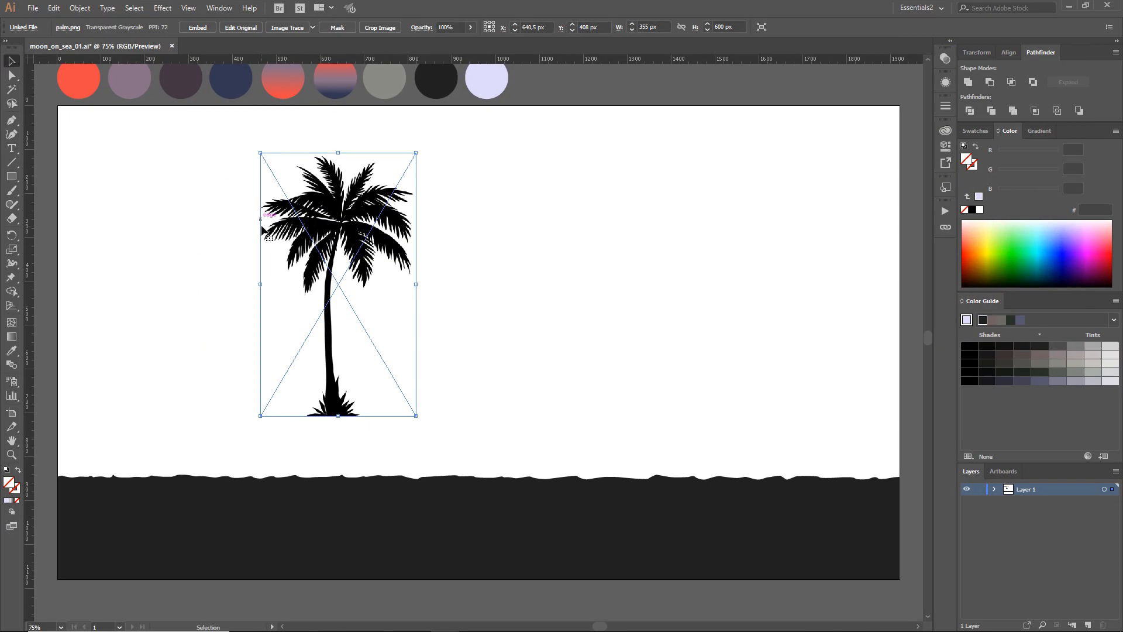
# - Vectorize the placed palm.png with an Image Trace preset and expand the tracing into paths
pyautogui.moveTo(261, 227); pyautogui.dragTo(240, 244)
pyautogui.click(80, 8)
pyautogui.click(250, 8)
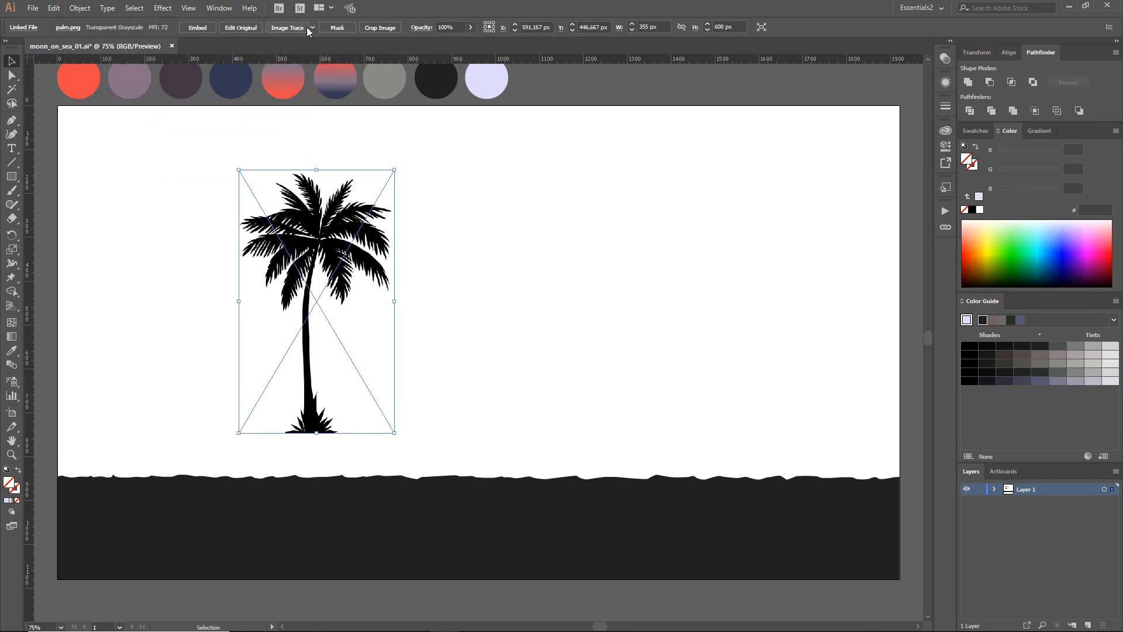
pyautogui.click(313, 27)
pyautogui.click(322, 134)
pyautogui.click(80, 8)
pyautogui.click(99, 132)
# - Ungroup the traced palm and delete the leftover background shapes beside the black silhouette
pyautogui.click(80, 8)
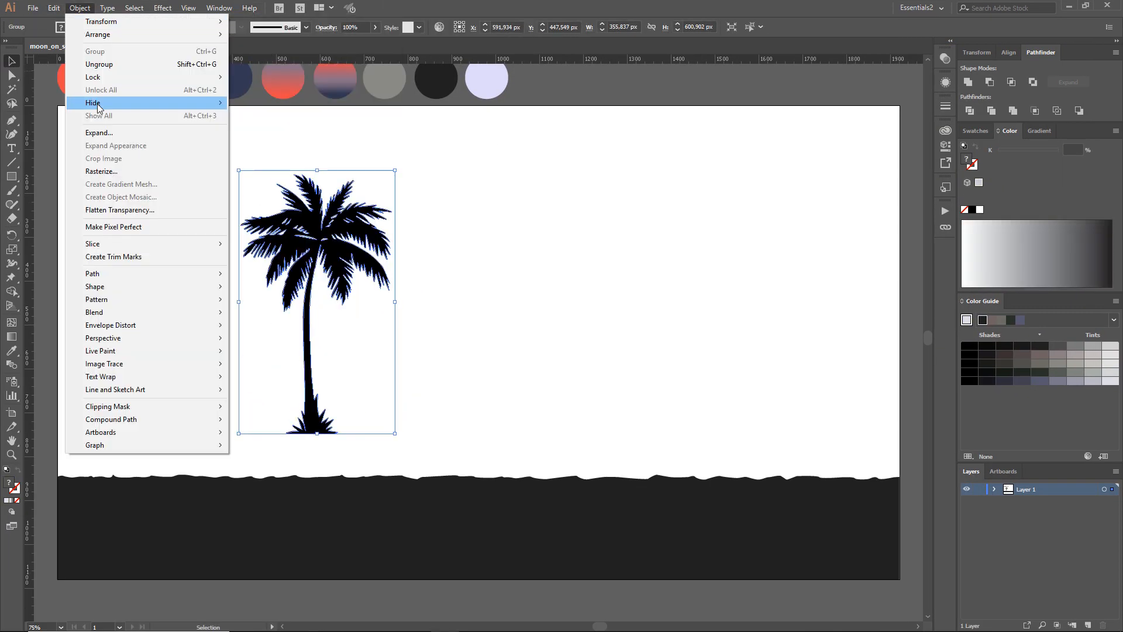
pyautogui.click(99, 100)
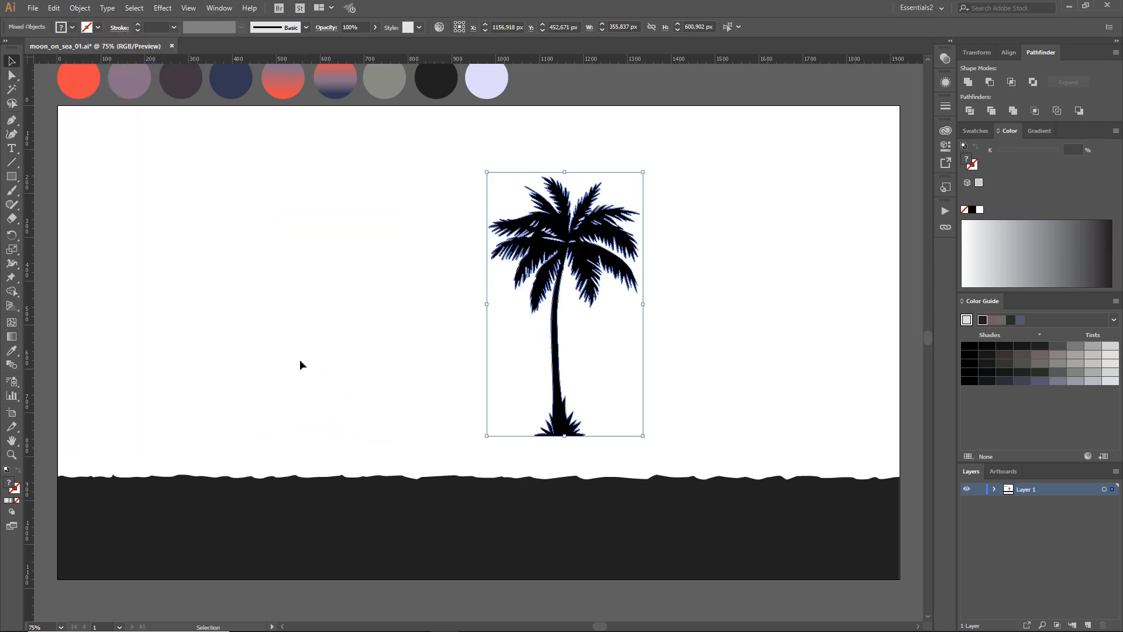
pyautogui.click(80, 8)
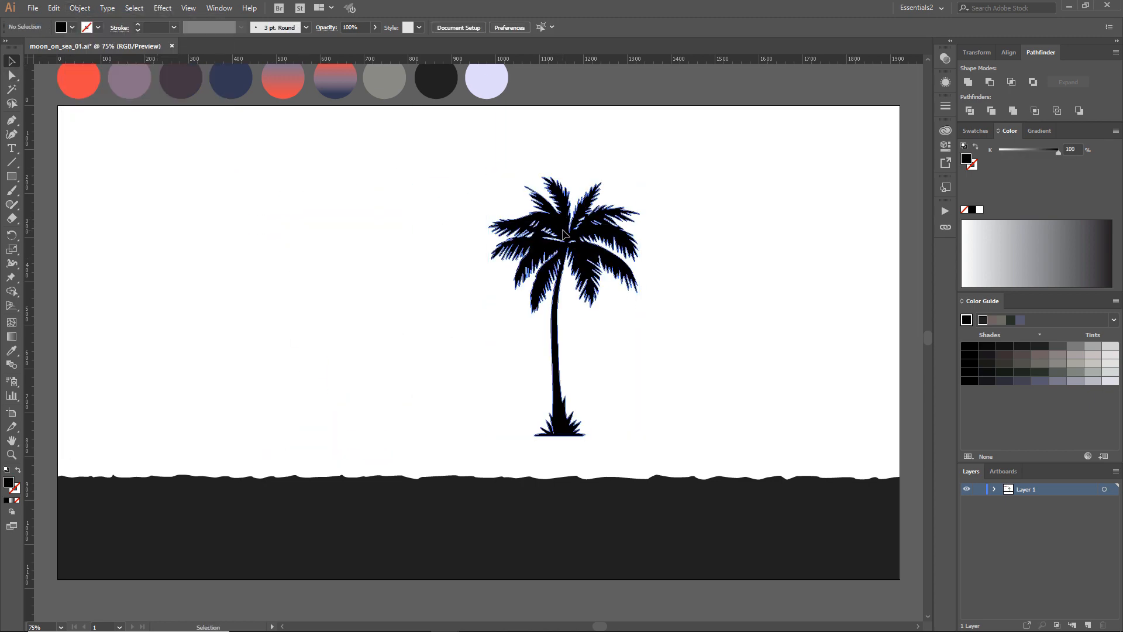
pyautogui.rightClick(466, 222)
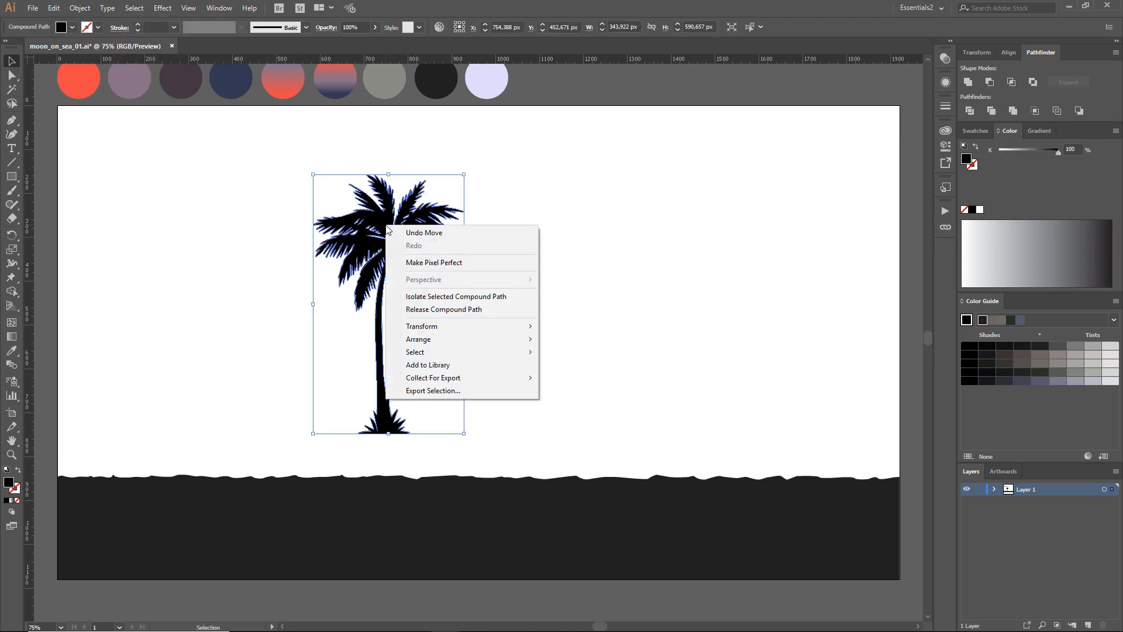
pyautogui.click(80, 8)
pyautogui.moveTo(93, 27)
pyautogui.moveTo(399, 235); pyautogui.dragTo(342, 254)
pyautogui.moveTo(455, 167); pyautogui.dragTo(715, 466)
pyautogui.press('Delete')
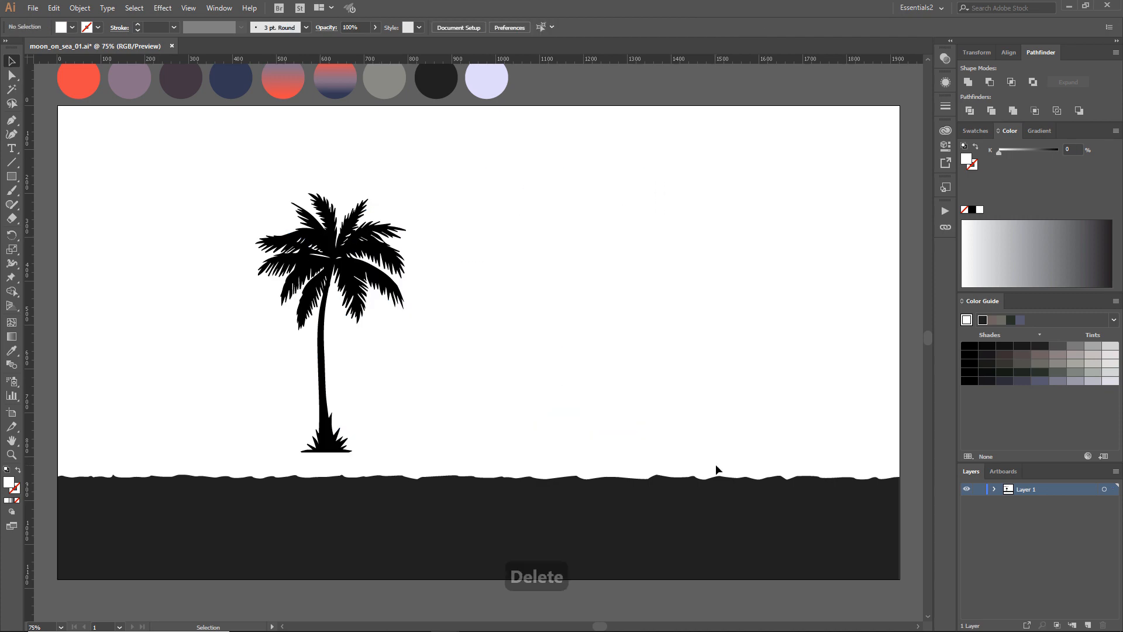
# - Recolour the palm with the near-black palette colour and stand it on the ground at about 425 × 729 px
pyautogui.click(353, 269)
pyautogui.click(12, 351)
pyautogui.click(436, 80)
pyautogui.click(11, 61)
pyautogui.moveTo(361, 227); pyautogui.dragTo(366, 252)
# - Duplicate the palm to its right and scale the copy down to a much smaller tree on the ground
pyautogui.moveTo(412, 218); pyautogui.dragTo(580, 209)
pyautogui.hotkey('ctrl', 'z')
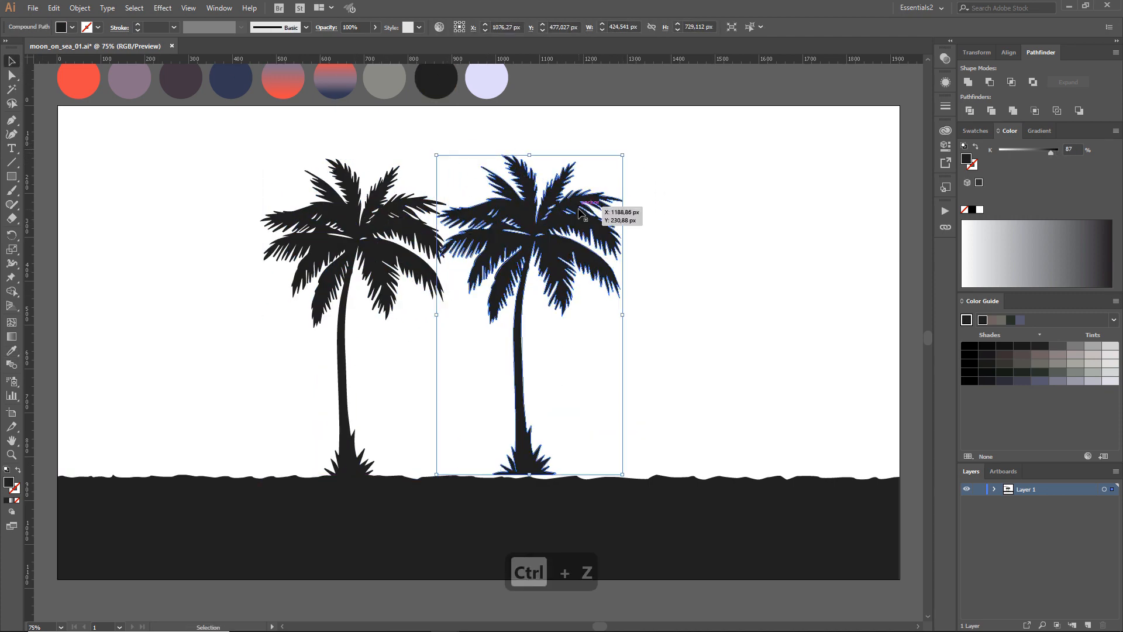
pyautogui.moveTo(624, 155); pyautogui.dragTo(544, 290)
# - Duplicate the large palm to its left and scale the copy down to about 344 × 591 px
pyautogui.click(382, 281)
pyautogui.moveTo(381, 281); pyautogui.dragTo(244, 278)
pyautogui.moveTo(310, 156); pyautogui.dragTo(274, 215)
pyautogui.hotkey('ctrl', 'alt', '0')
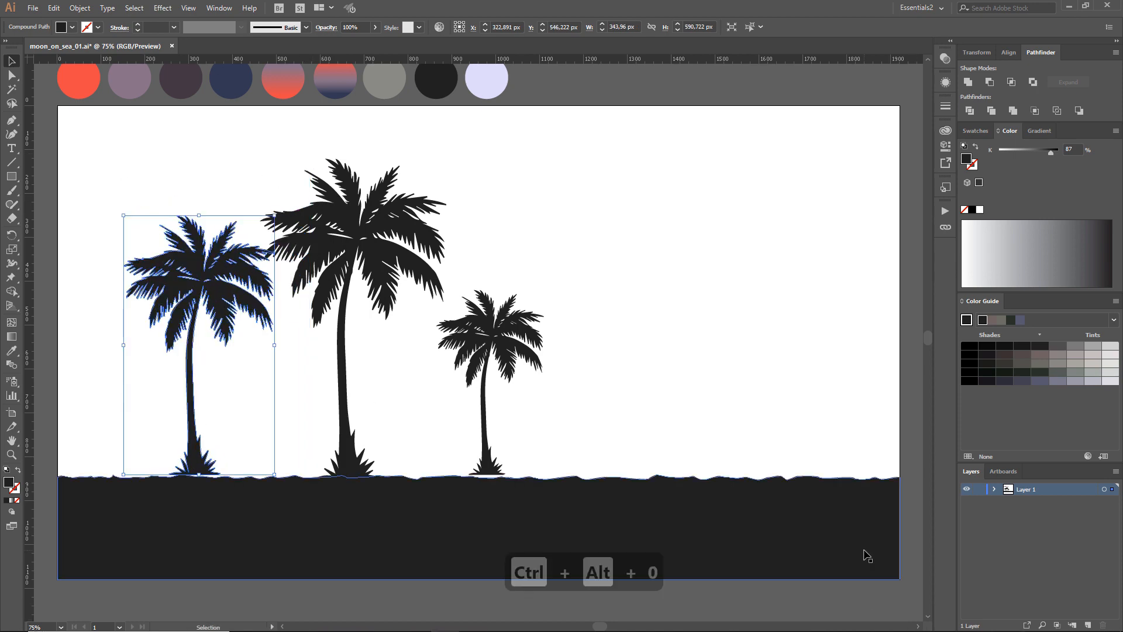
# - Mirror the left palm copy horizontally and move it against the large palm
pyautogui.click(80, 8)
pyautogui.moveTo(102, 21)
pyautogui.click(249, 64)
pyautogui.click(838, 321)
pyautogui.moveTo(197, 293); pyautogui.dragTo(301, 293)
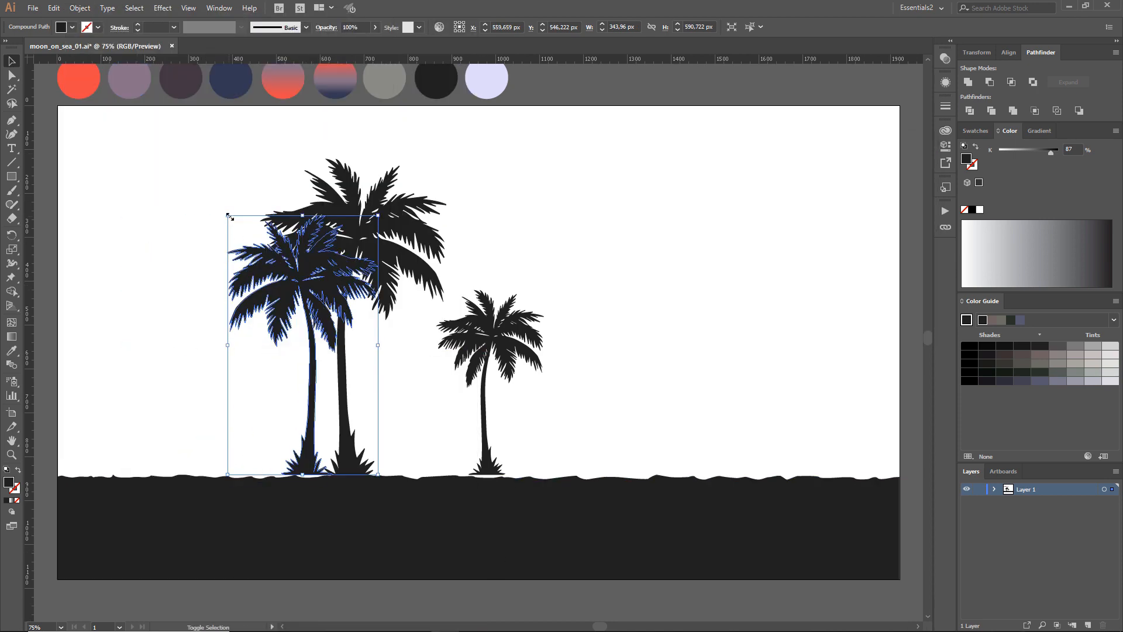
# - Shrink the mirrored palm and tilt it to the left at the large palm's base
pyautogui.moveTo(228, 216); pyautogui.dragTo(256, 266)
pyautogui.moveTo(382, 261); pyautogui.dragTo(372, 219)
pyautogui.moveTo(344, 348); pyautogui.dragTo(326, 358)
pyautogui.moveTo(227, 274); pyautogui.dragTo(219, 262)
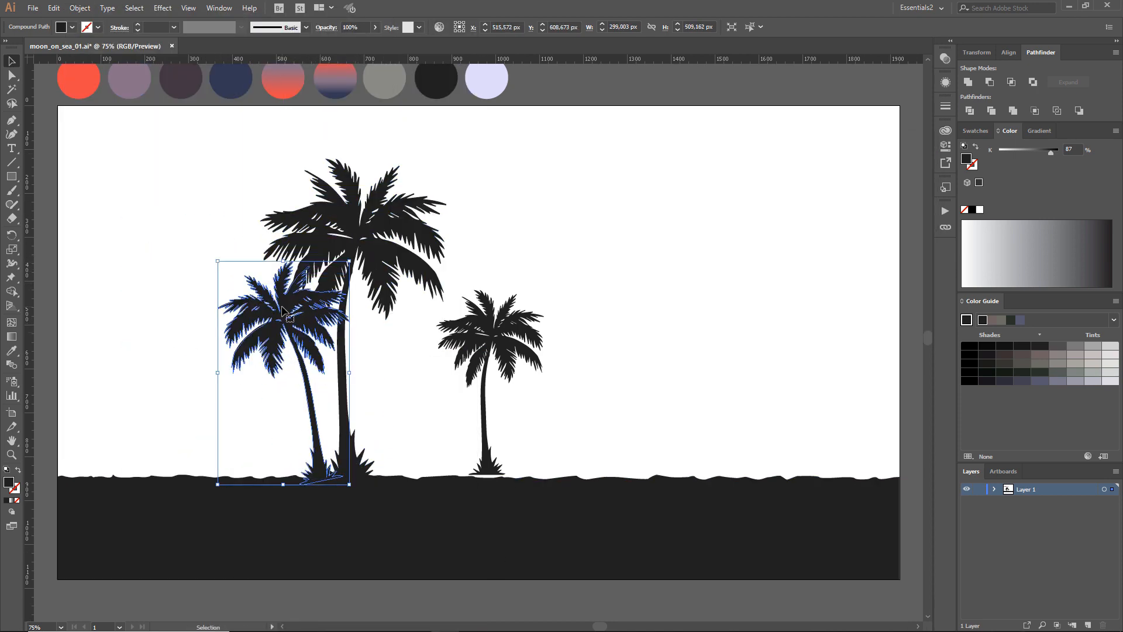
pyautogui.moveTo(298, 317); pyautogui.dragTo(295, 317)
# - Nudge the large palm down into the ground, and tilt the small palm right and move it beside the large trunk
pyautogui.click(351, 311)
pyautogui.press('Down')
pyautogui.press('Down')
pyautogui.press('Down')
pyautogui.click(493, 345)
pyautogui.moveTo(547, 286); pyautogui.dragTo(563, 301)
pyautogui.moveTo(523, 338); pyautogui.dragTo(444, 352)
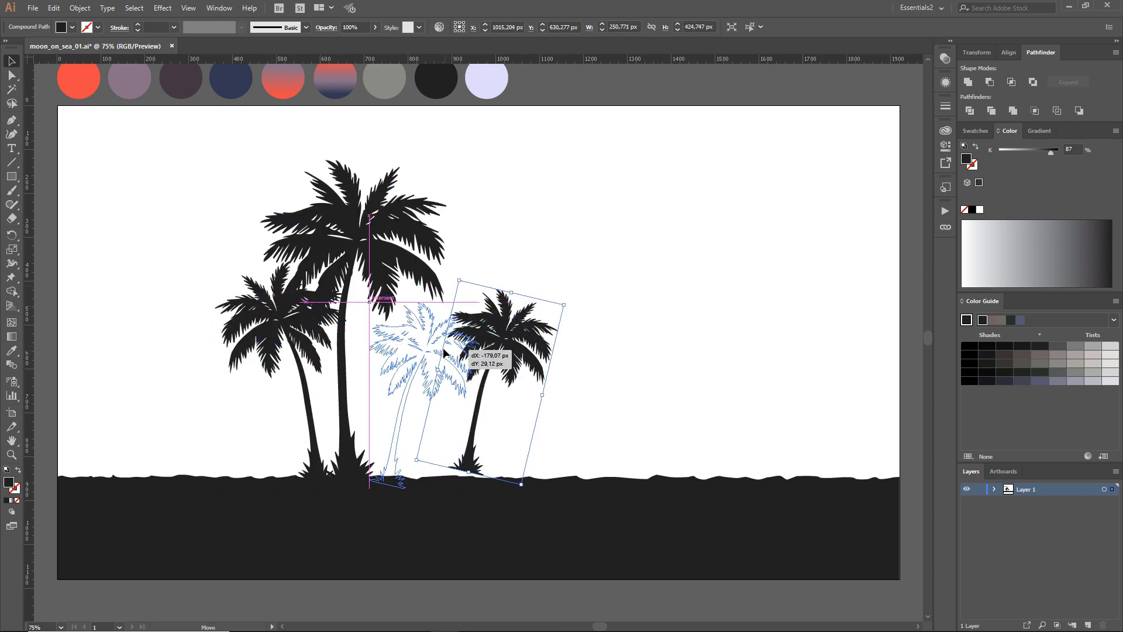
# - Move the three palms as a group to overlap the artboard's left edge and save the document
pyautogui.click(515, 328)
pyautogui.moveTo(205, 368); pyautogui.dragTo(157, 274)
pyautogui.click(80, 8)
pyautogui.click(101, 52)
pyautogui.hotkey('ctrl', 'alt', '0')
pyautogui.click(331, 190)
pyautogui.hotkey('ctrl', 's')
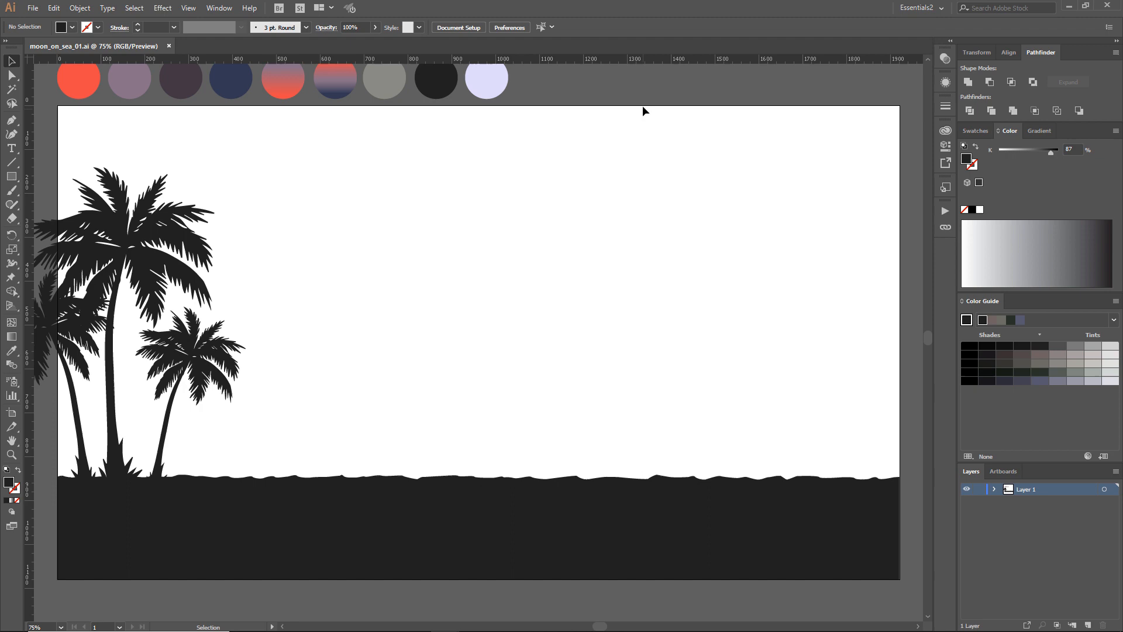
# - Open an existing document and copy the selected artwork group
pyautogui.click(32, 8)
pyautogui.click(56, 46)
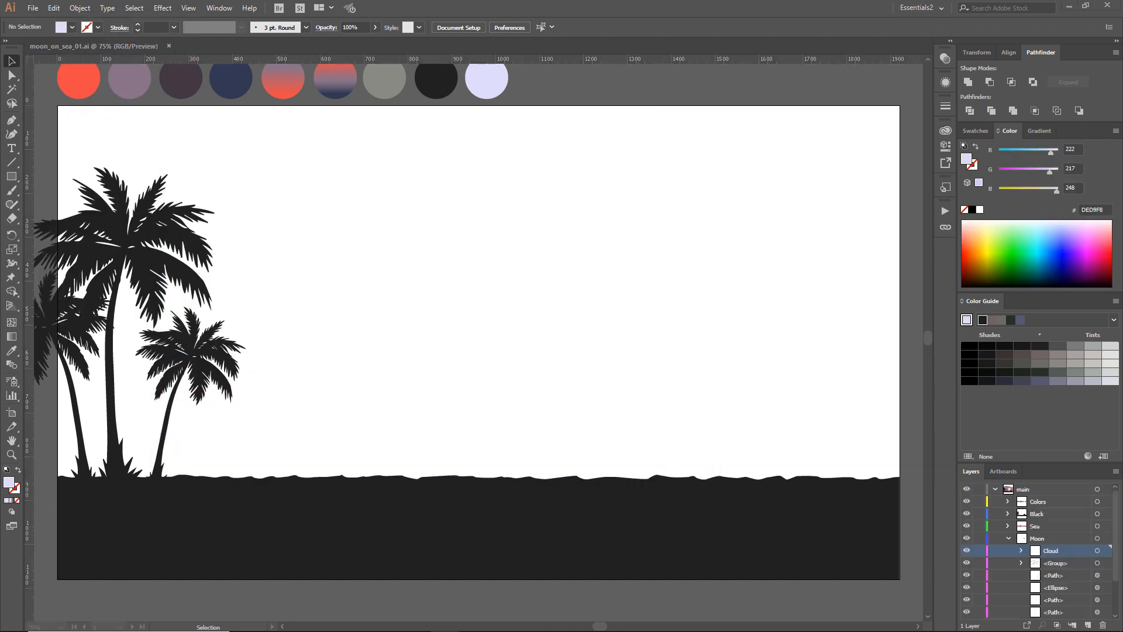
pyautogui.click(53, 9)
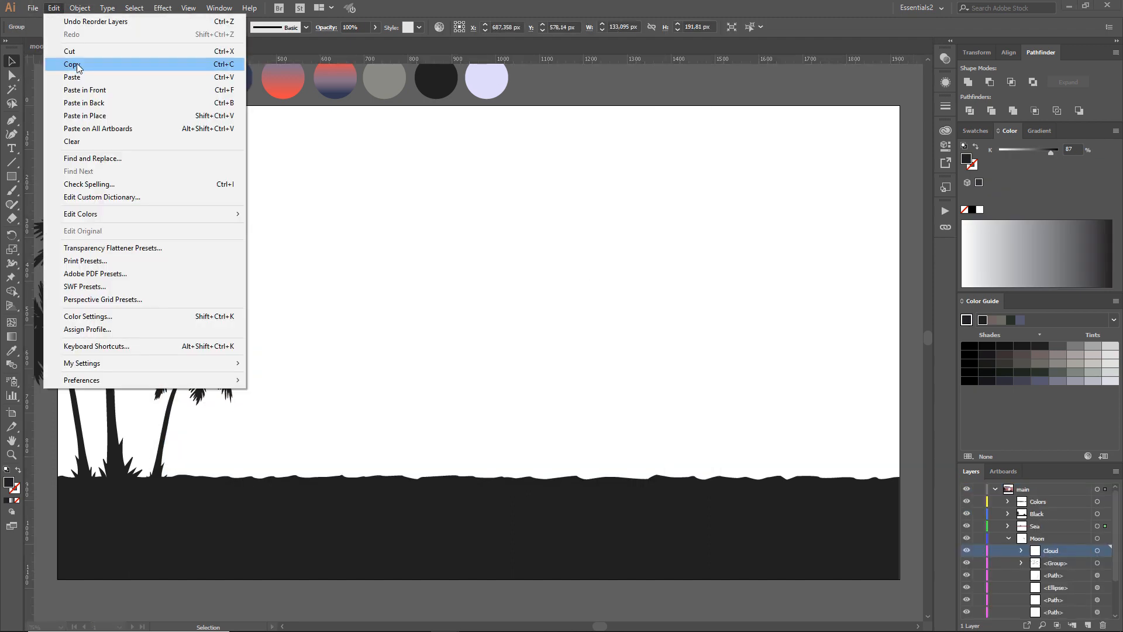
pyautogui.click(74, 64)
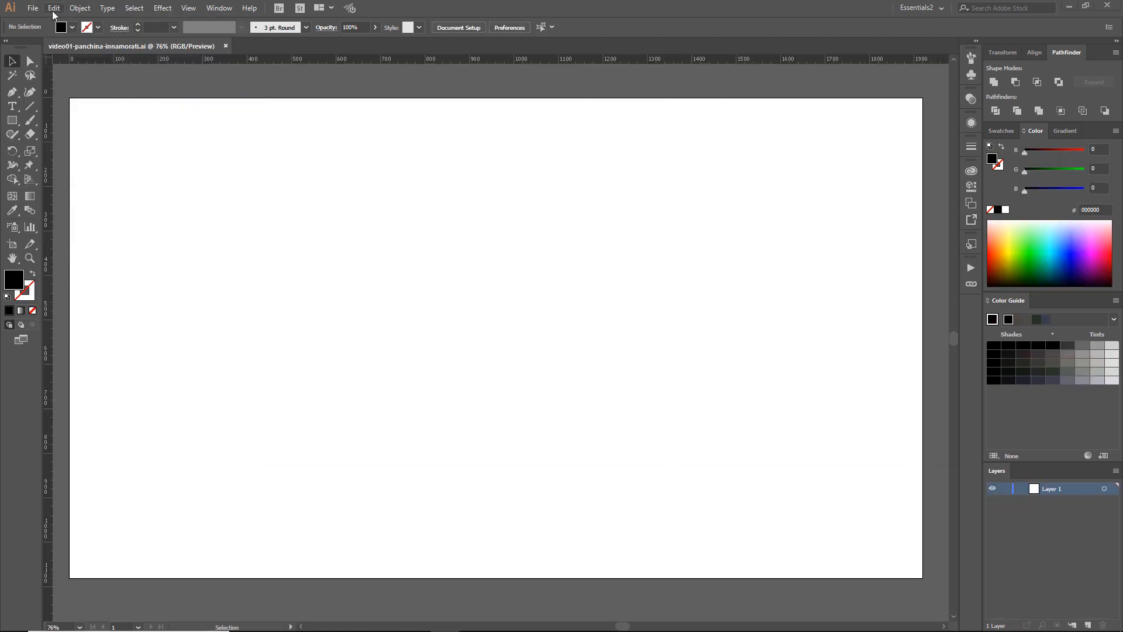
# - In video01-panchina-innamorati.ai, set the drawing defaults to no fill and a 0.5 pt black stroke
pyautogui.click(72, 28)
pyautogui.click(7, 48)
pyautogui.click(97, 27)
pyautogui.click(37, 49)
pyautogui.click(174, 27)
pyautogui.click(184, 54)
pyautogui.click(32, 8)
pyautogui.click(44, 196)
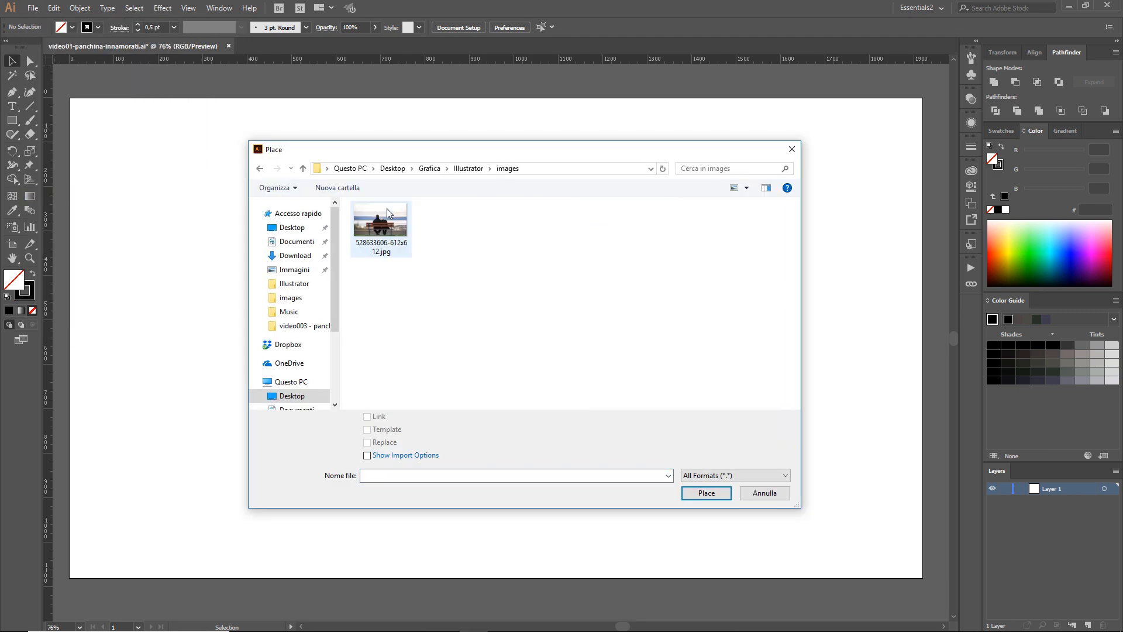
pyautogui.click(387, 208)
pyautogui.click(706, 493)
pyautogui.moveTo(483, 286); pyautogui.dragTo(239, 160)
pyautogui.moveTo(392, 296); pyautogui.dragTo(779, 523)
pyautogui.moveTo(438, 265)
pyautogui.mouseDown()
pyautogui.moveTo(514, 283)
pyautogui.moveTo(445, 256)
pyautogui.mouseUp()
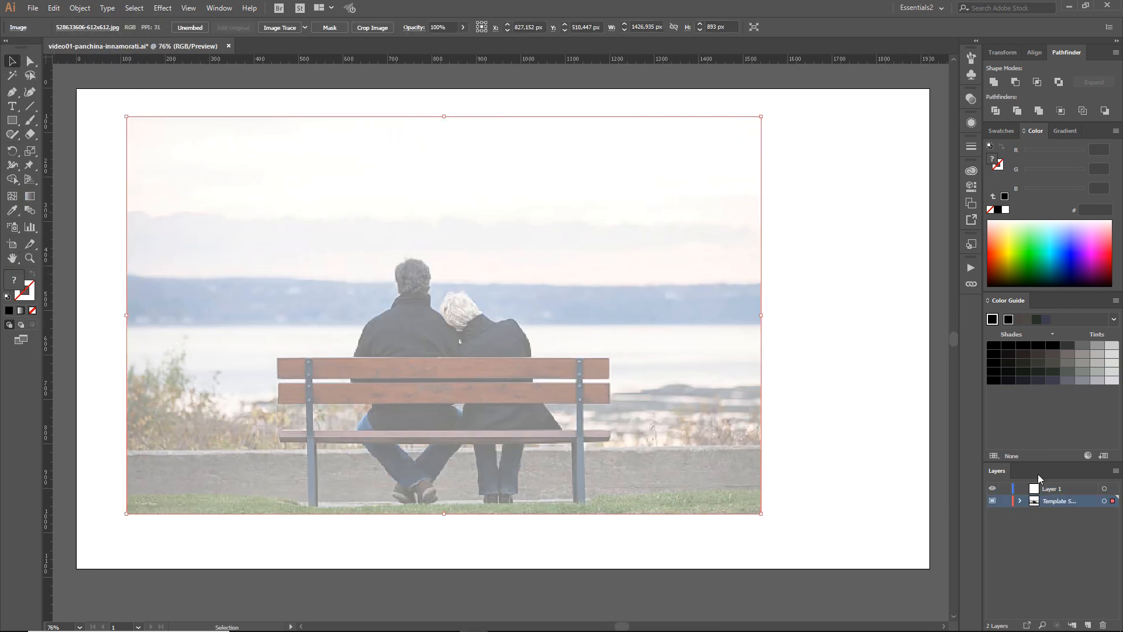
# - Lock the template layer and set up Layer 1 for drawing with a 0.5 pt black stroke
pyautogui.click(1005, 501)
pyautogui.click(1053, 488)
pyautogui.moveTo(326, 249); pyautogui.dragTo(525, 358)
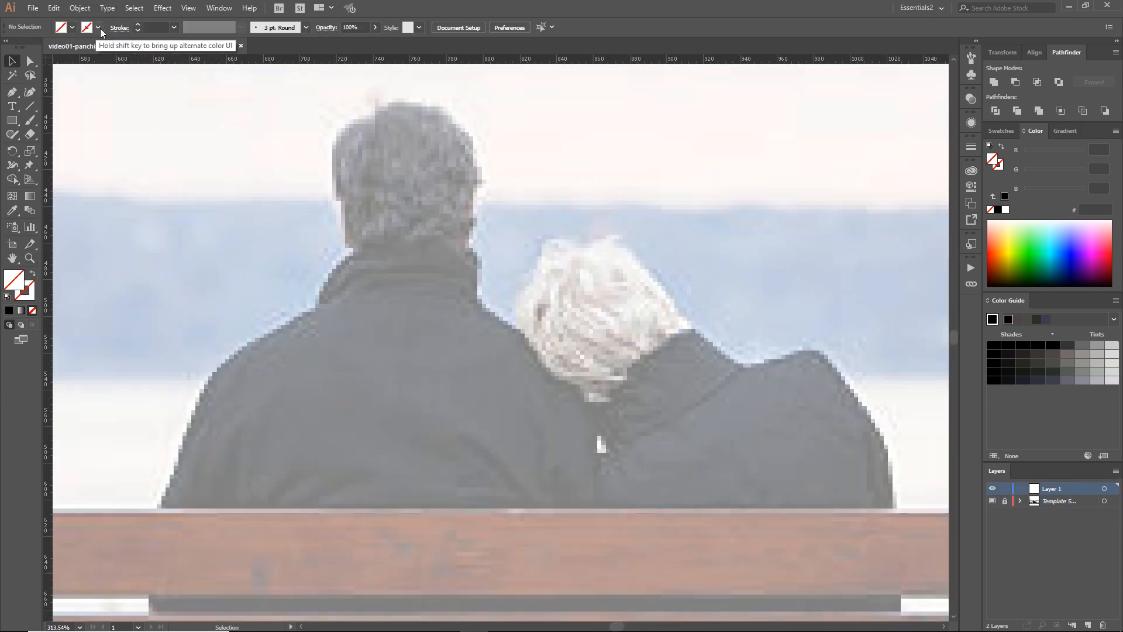
pyautogui.click(174, 27)
pyautogui.click(193, 56)
pyautogui.click(154, 525)
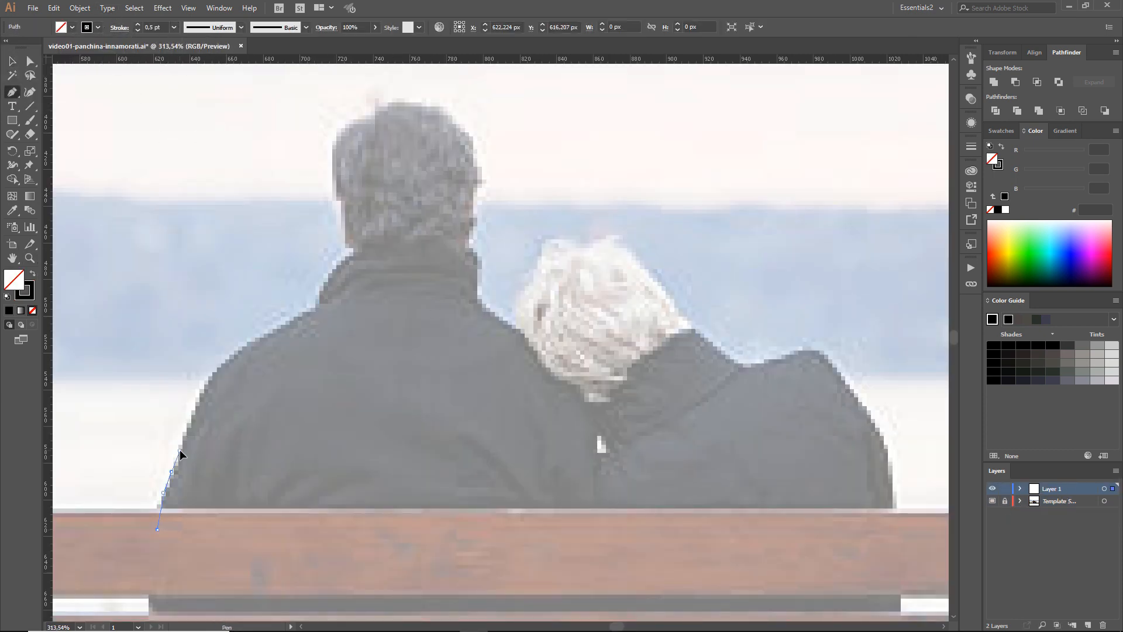
pyautogui.click(181, 454)
pyautogui.hotkey('ctrl', 'z')
pyautogui.hotkey('ctrl', 'z')
# - Trace the man's left arm and shoulder with the Pen tool, from behind the bench backrest up to the jacket collar
pyautogui.click(150, 523)
pyautogui.moveTo(183, 448); pyautogui.dragTo(189, 431)
pyautogui.moveTo(202, 387); pyautogui.dragTo(206, 385)
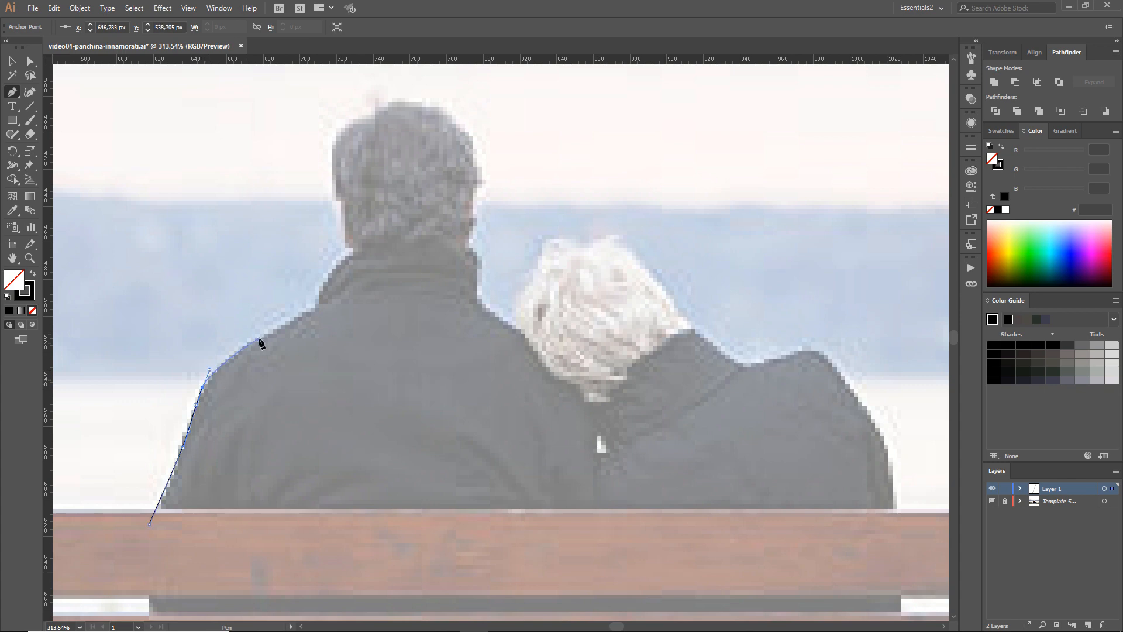
pyautogui.moveTo(248, 344); pyautogui.dragTo(263, 337)
pyautogui.moveTo(311, 310); pyautogui.dragTo(322, 285)
pyautogui.moveTo(335, 265); pyautogui.dragTo(349, 254)
# - Undo the last collar anchors and retrace the left edge of the man's collar up to the neck
pyautogui.press('z')
pyautogui.moveTo(258, 93); pyautogui.dragTo(592, 329)
pyautogui.press('p')
pyautogui.hotkey('ctrl', 'z')
pyautogui.hotkey('ctrl', 'z')
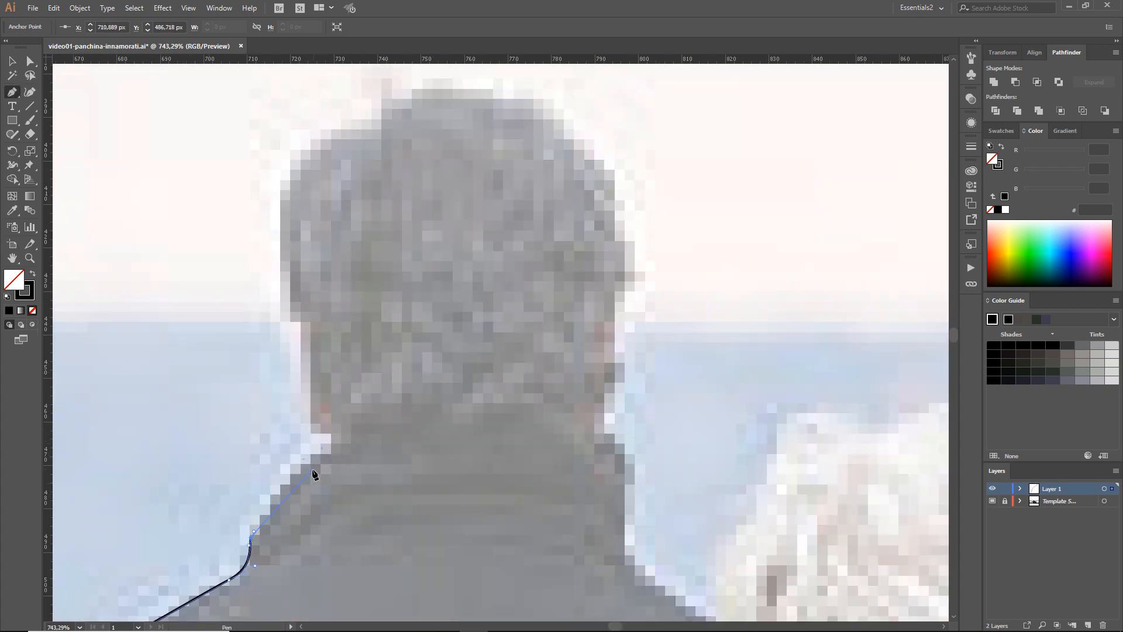
pyautogui.moveTo(301, 459); pyautogui.dragTo(341, 423)
pyautogui.click(302, 458)
pyautogui.moveTo(321, 450); pyautogui.dragTo(324, 440)
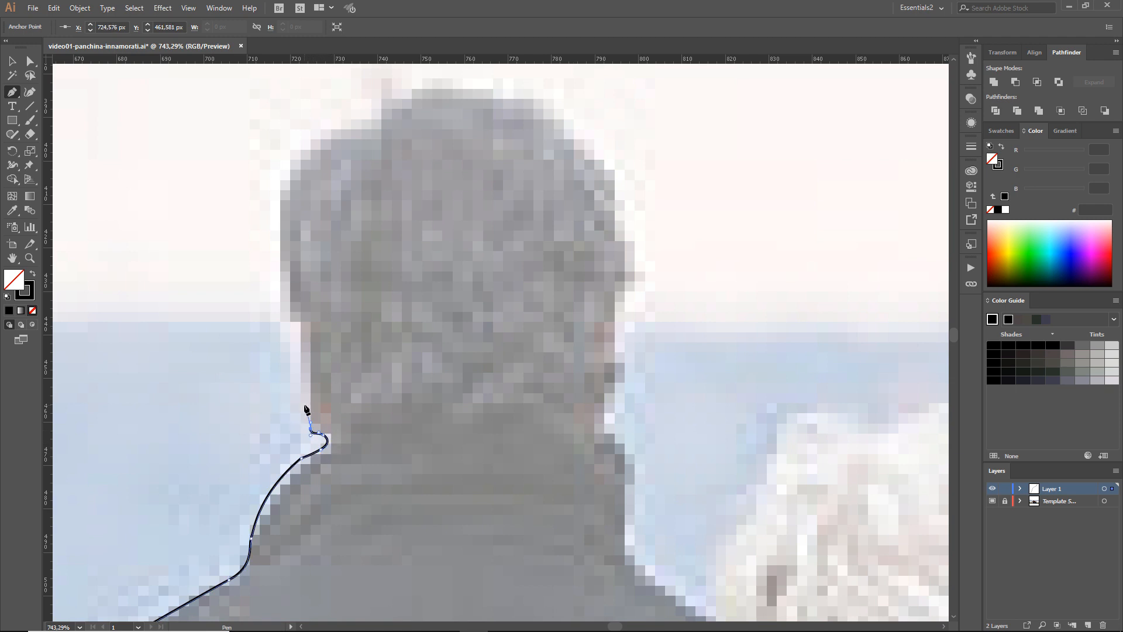
# - Continue the outline with the Pen tool up the man's neck and along the left side of his head
pyautogui.moveTo(307, 397); pyautogui.dragTo(305, 357)
pyautogui.moveTo(304, 322); pyautogui.dragTo(285, 290)
pyautogui.click(280, 252)
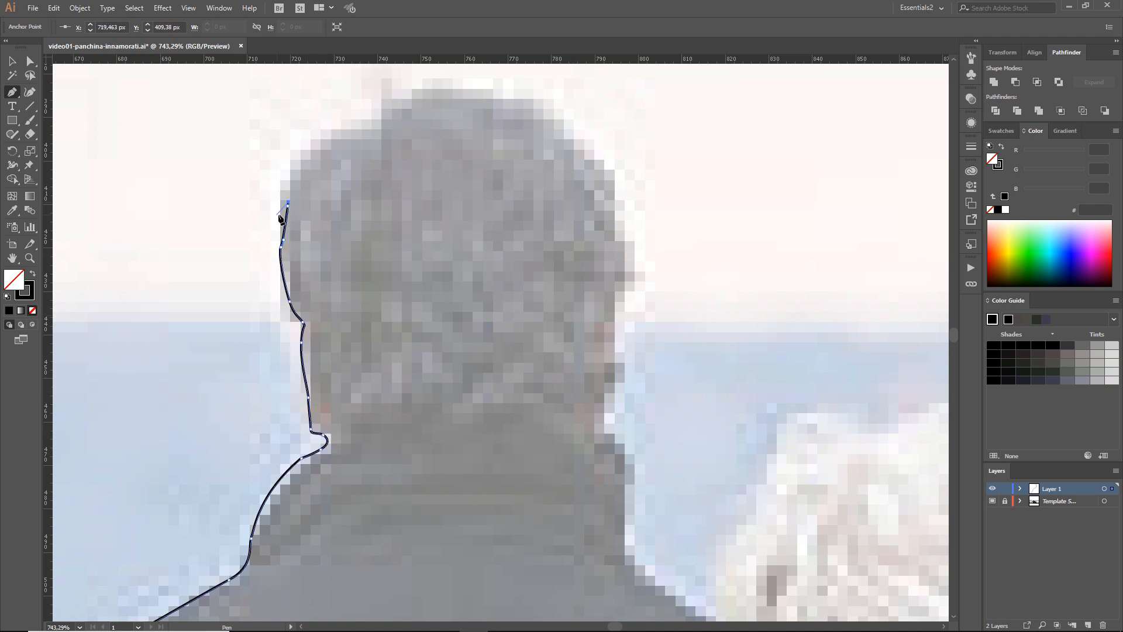
pyautogui.click(280, 222)
pyautogui.moveTo(295, 167); pyautogui.dragTo(421, 497)
# - Draw pointed, overlapping hair tufts along the upper left and crown of the man's head
pyautogui.click(331, 134)
pyautogui.click(361, 111)
pyautogui.click(338, 91)
pyautogui.click(376, 105)
pyautogui.scroll(-4, 420, 491)
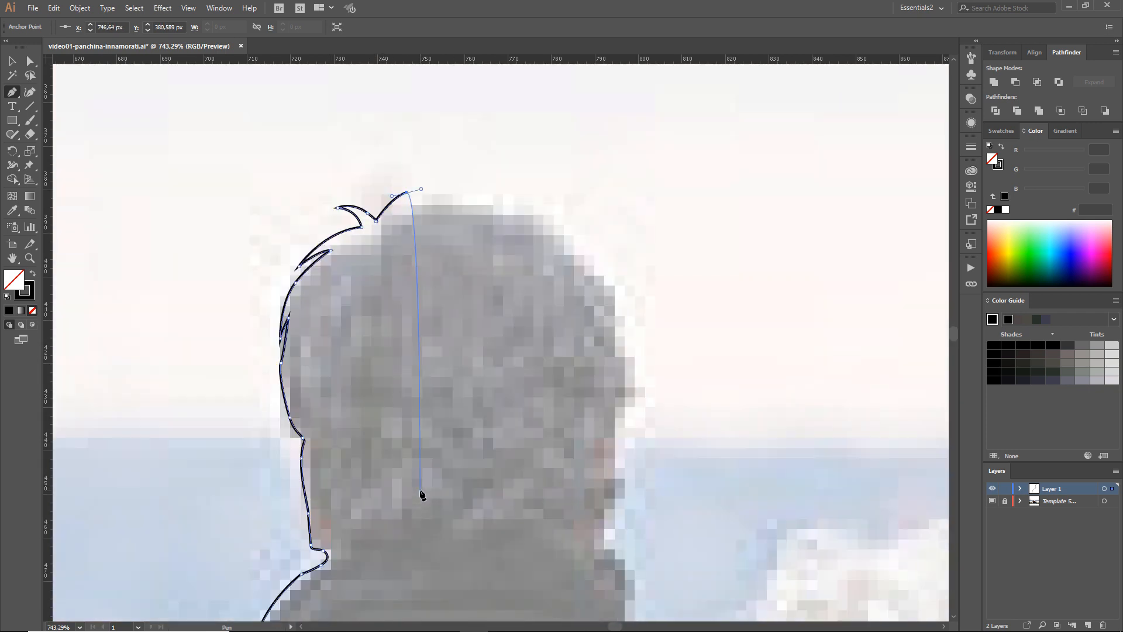
pyautogui.scroll(-1, 420, 490)
pyautogui.click(407, 150)
pyautogui.click(389, 182)
pyautogui.moveTo(439, 153); pyautogui.dragTo(481, 147)
pyautogui.moveTo(438, 152); pyautogui.dragTo(411, 170)
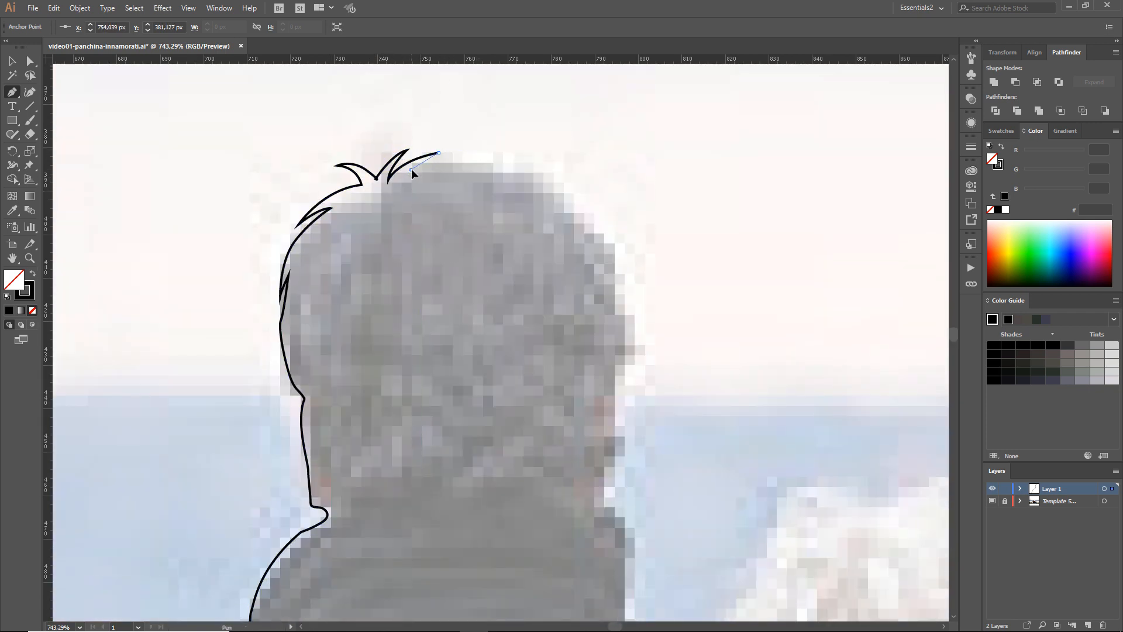
pyautogui.click(411, 169)
# - Adjust the anchors of the leftmost tuft on the man's crown and resume the open path at its last anchor
pyautogui.click(29, 61)
pyautogui.moveTo(337, 166); pyautogui.dragTo(341, 172)
pyautogui.moveTo(367, 171); pyautogui.dragTo(366, 174)
pyautogui.click(154, 130)
pyautogui.click(13, 92)
pyautogui.click(411, 169)
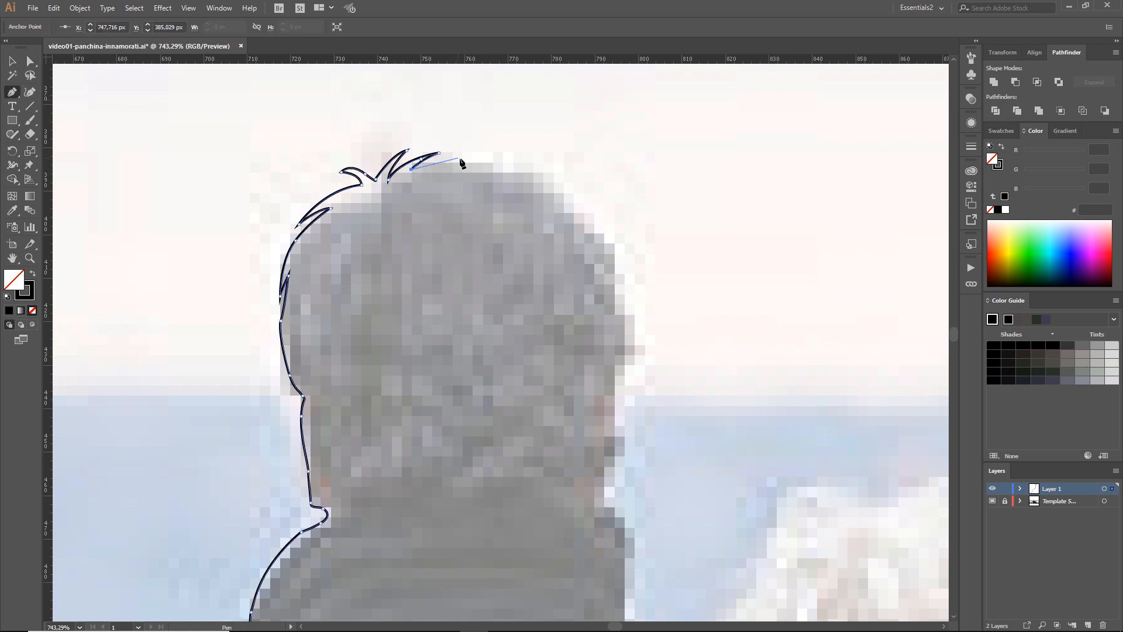
# - Trace the top and right side of the man's head with small hair spikes, down past his right ear
pyautogui.moveTo(544, 173)
pyautogui.mouseDown()
pyautogui.moveTo(556, 177)
pyautogui.moveTo(535, 181)
pyautogui.mouseUp()
pyautogui.click(572, 182)
pyautogui.moveTo(595, 218); pyautogui.dragTo(598, 258)
pyautogui.hotkey('ctrl', 'z')
pyautogui.click(599, 239)
pyautogui.hotkey('ctrl', 'z')
pyautogui.click(618, 291)
pyautogui.moveTo(620, 315); pyautogui.dragTo(622, 336)
pyautogui.moveTo(620, 367); pyautogui.dragTo(621, 411)
pyautogui.click(621, 433)
pyautogui.click(615, 453)
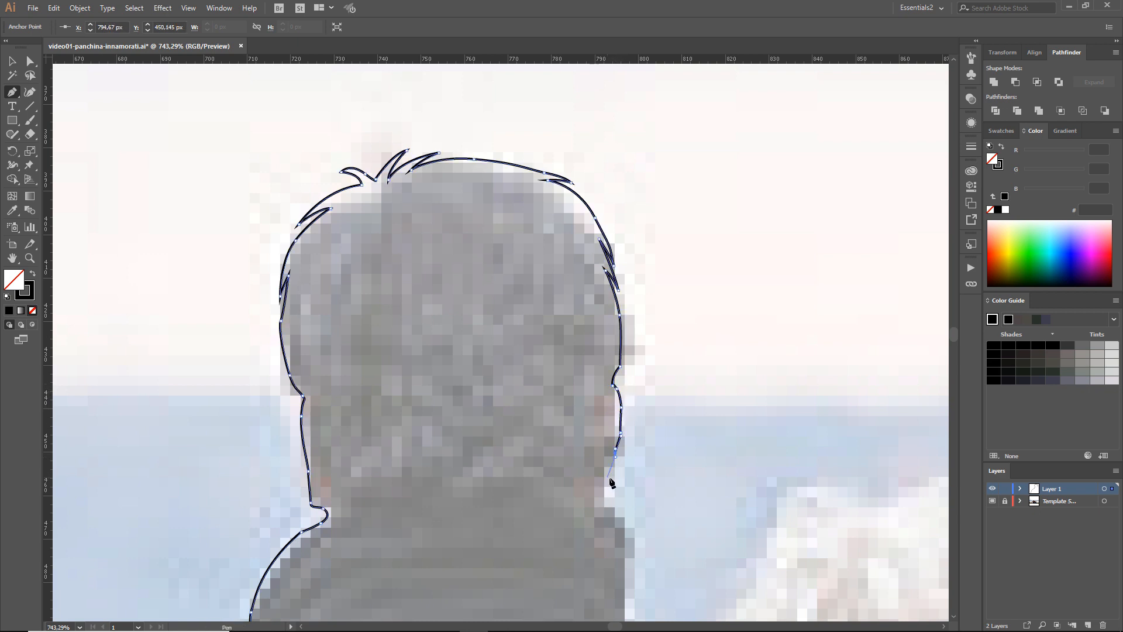
# - Trace the right side of the man's neck, his collar and his right shoulder to where it meets the woman's hair
pyautogui.moveTo(614, 481); pyautogui.dragTo(616, 484)
pyautogui.moveTo(606, 490); pyautogui.dragTo(602, 490)
pyautogui.click(622, 516)
pyautogui.scroll(-3, 629, 503)
pyautogui.moveTo(631, 376); pyautogui.dragTo(630, 391)
pyautogui.moveTo(626, 453); pyautogui.dragTo(681, 518)
pyautogui.click(706, 533)
pyautogui.scroll(-2, 704, 527)
pyautogui.hscroll(3, 704, 528)
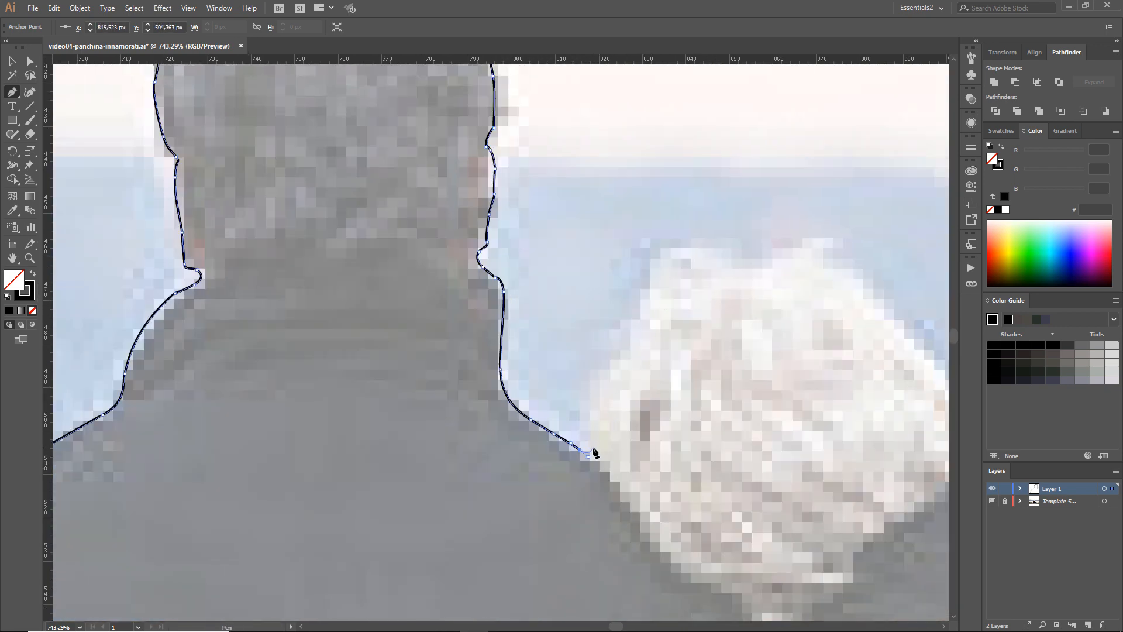
# - Trace the left side of the woman's hair upward, adding curved tufts that stick out from the edge
pyautogui.moveTo(584, 398); pyautogui.dragTo(649, 333)
pyautogui.click(616, 360)
pyautogui.click(596, 372)
pyautogui.click(640, 332)
pyautogui.click(618, 306)
pyautogui.click(643, 314)
pyautogui.moveTo(653, 259); pyautogui.dragTo(678, 239)
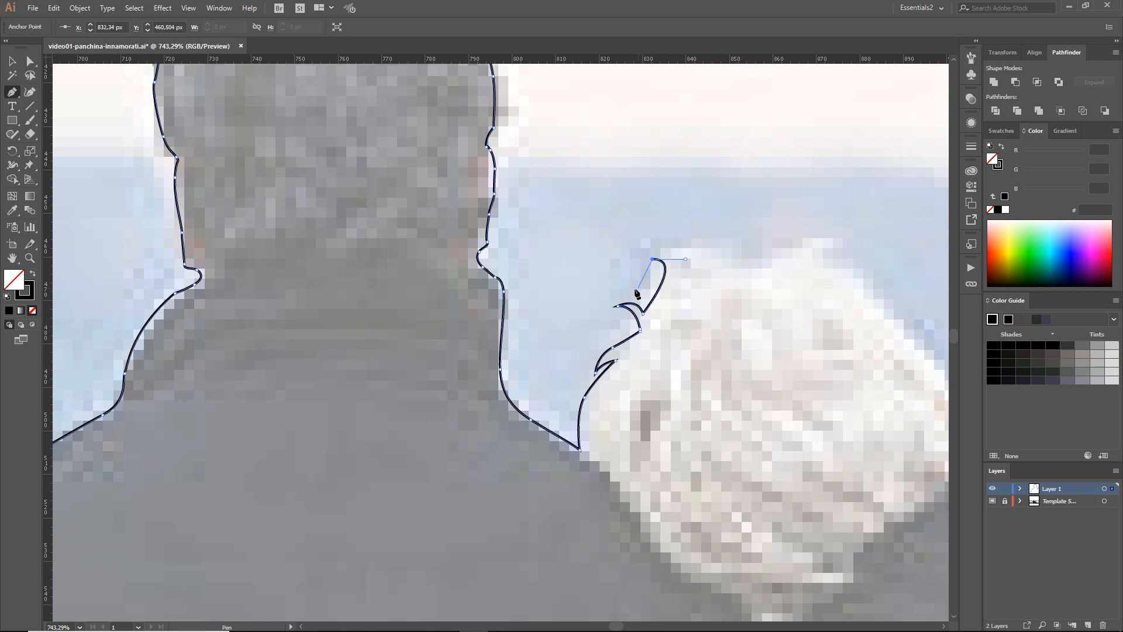
pyautogui.click(653, 259)
pyautogui.moveTo(650, 282); pyautogui.dragTo(648, 311)
pyautogui.hotkey('ctrl', 'z')
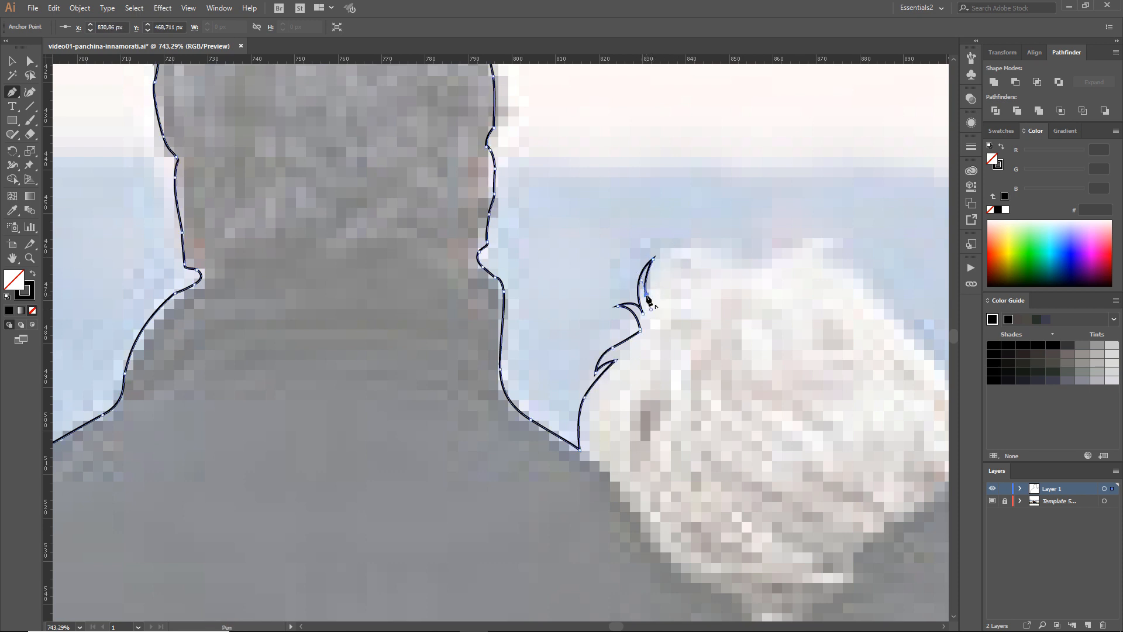
pyautogui.click(647, 295)
# - Add a row of narrow, upright hair spikes at the upper left of the woman's head
pyautogui.moveTo(668, 258); pyautogui.dragTo(679, 255)
pyautogui.click(668, 258)
pyautogui.moveTo(661, 311); pyautogui.dragTo(675, 336)
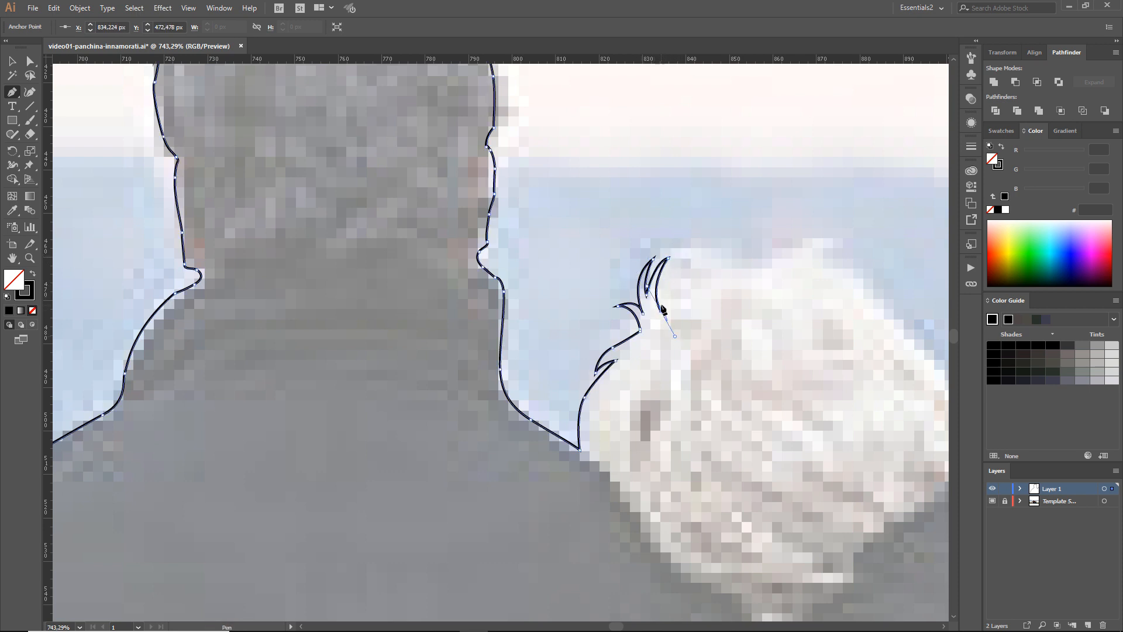
pyautogui.moveTo(669, 272); pyautogui.dragTo(665, 239)
pyautogui.click(669, 273)
pyautogui.moveTo(676, 292); pyautogui.dragTo(679, 307)
pyautogui.click(676, 293)
pyautogui.moveTo(695, 252); pyautogui.dragTo(716, 242)
pyautogui.click(695, 251)
# - Trace the crown of the woman's head with a long curve and a few short, flat hair tufts
pyautogui.moveTo(685, 277); pyautogui.dragTo(741, 247)
pyautogui.click(765, 260)
pyautogui.click(747, 248)
pyautogui.moveTo(780, 258)
pyautogui.mouseDown()
pyautogui.moveTo(837, 265)
pyautogui.moveTo(791, 270)
pyautogui.mouseUp()
pyautogui.click(780, 258)
pyautogui.click(811, 252)
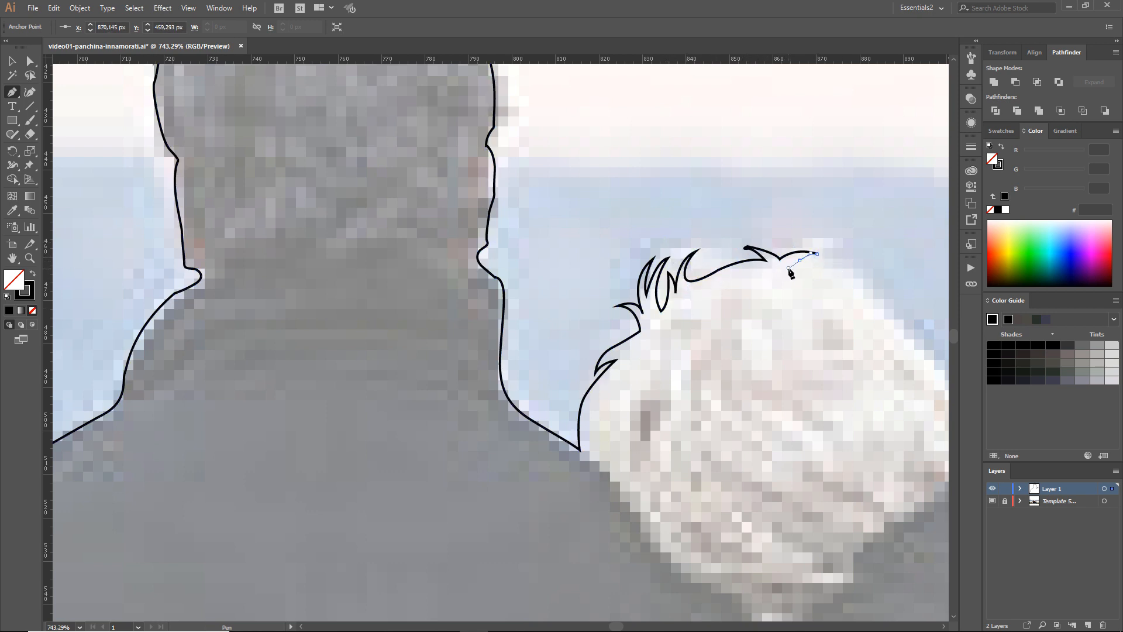
pyautogui.moveTo(925, 317); pyautogui.dragTo(841, 290)
pyautogui.hscroll(1, 839, 286)
pyautogui.moveTo(752, 264); pyautogui.dragTo(784, 302)
pyautogui.click(752, 265)
pyautogui.moveTo(725, 251); pyautogui.dragTo(712, 250)
pyautogui.click(725, 251)
# - Trace the right slope of the woman's hair down to her jacket collar, adding small jagged tufts
pyautogui.click(812, 323)
pyautogui.moveTo(786, 312); pyautogui.dragTo(765, 296)
pyautogui.click(785, 311)
pyautogui.moveTo(825, 351)
pyautogui.mouseDown()
pyautogui.moveTo(865, 379)
pyautogui.moveTo(818, 364)
pyautogui.mouseUp()
pyautogui.click(825, 351)
pyautogui.click(850, 367)
pyautogui.click(831, 364)
pyautogui.moveTo(867, 403)
pyautogui.mouseDown()
pyautogui.moveTo(879, 414)
pyautogui.moveTo(850, 400)
pyautogui.mouseUp()
pyautogui.click(888, 415)
pyautogui.click(853, 408)
pyautogui.moveTo(875, 427); pyautogui.dragTo(904, 426)
pyautogui.click(883, 431)
# - Trace the woman's collar, the dip beside it and the rounded top of her right shoulder
pyautogui.hscroll(8, 896, 426)
pyautogui.click(826, 464)
pyautogui.moveTo(849, 480); pyautogui.dragTo(868, 487)
pyautogui.scroll(-4, 868, 454)
pyautogui.hscroll(11, 868, 454)
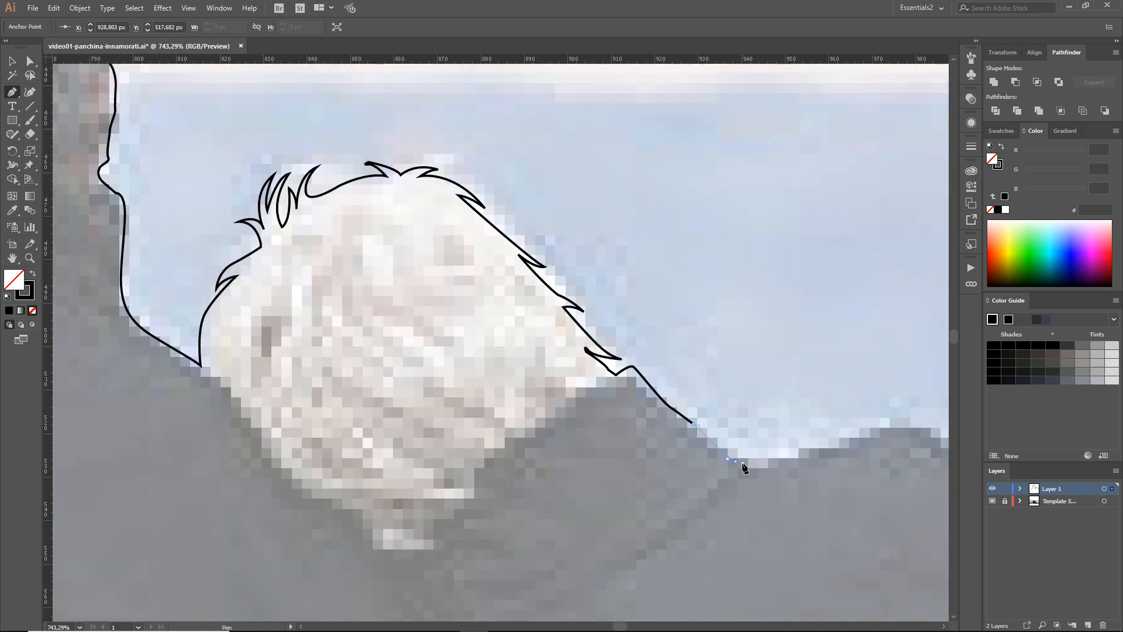
pyautogui.click(736, 462)
pyautogui.moveTo(810, 448); pyautogui.dragTo(842, 431)
pyautogui.hscroll(7, 826, 422)
pyautogui.hscroll(4, 827, 422)
pyautogui.moveTo(686, 406); pyautogui.dragTo(709, 400)
pyautogui.moveTo(751, 436); pyautogui.dragTo(770, 460)
pyautogui.scroll(-7, 842, 507)
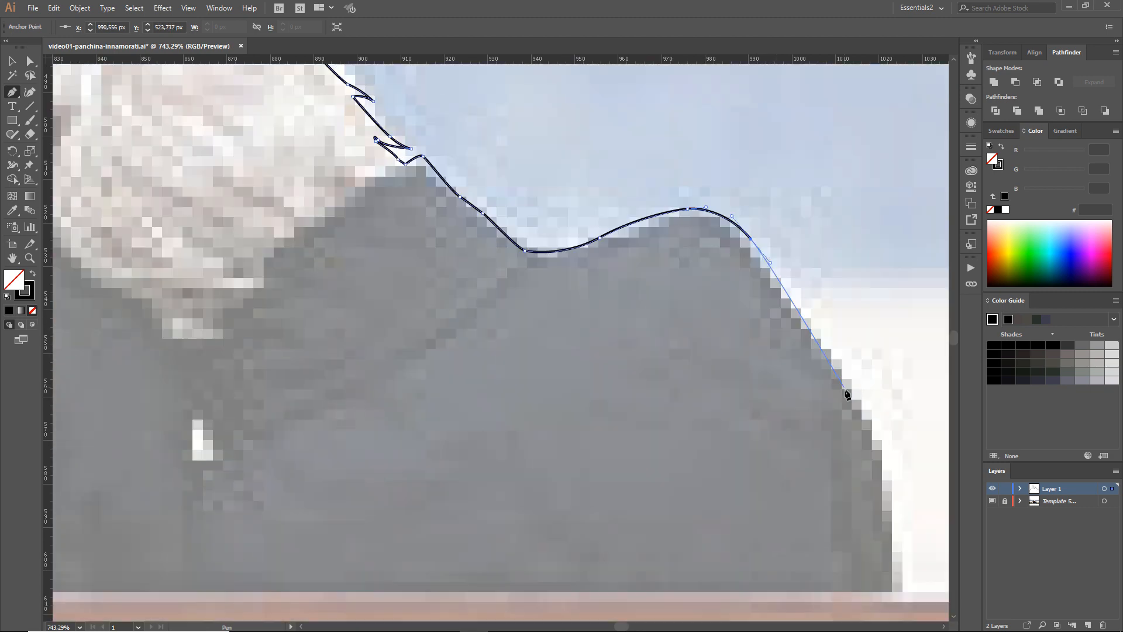
pyautogui.moveTo(849, 390); pyautogui.dragTo(881, 427)
pyautogui.hotkey('ctrl', 'z')
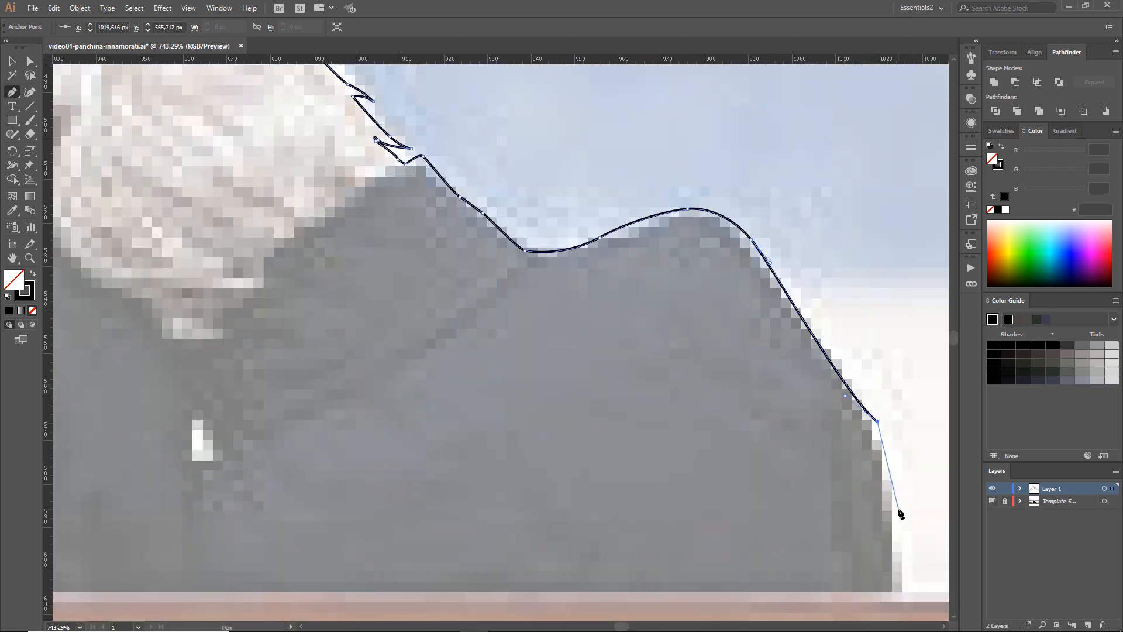
pyautogui.hotkey('ctrl', 'z')
# - Trace the outer edge of the woman's right arm down to just below the top edge of the bench backrest
pyautogui.moveTo(809, 323); pyautogui.dragTo(820, 342)
pyautogui.moveTo(850, 383); pyautogui.dragTo(861, 408)
pyautogui.moveTo(880, 444); pyautogui.dragTo(890, 519)
pyautogui.scroll(-5, 882, 479)
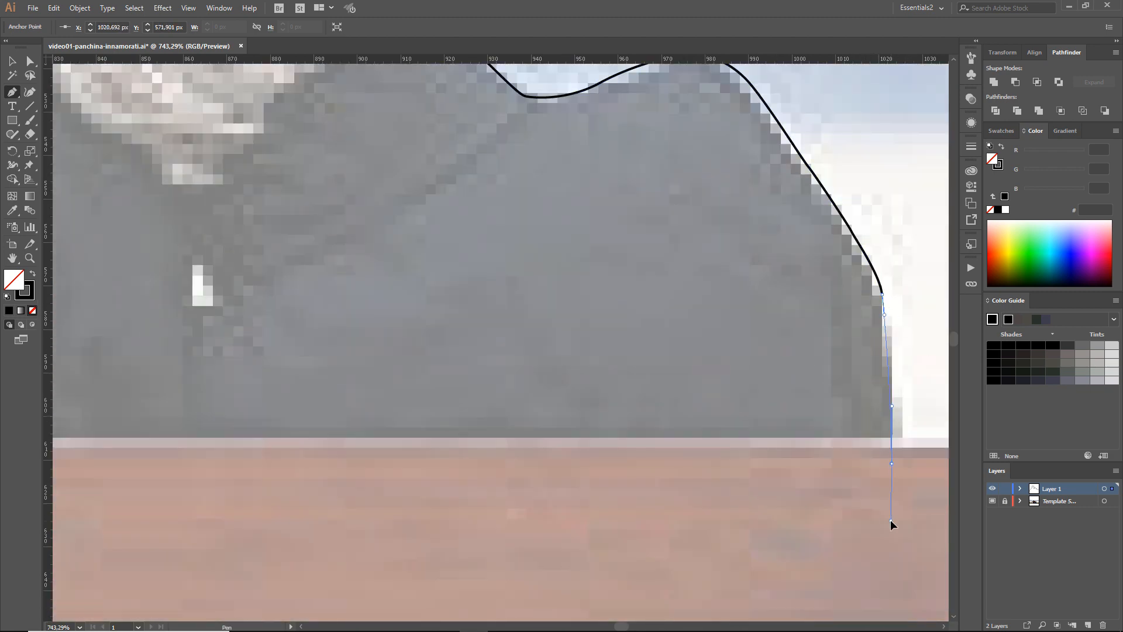
pyautogui.click(879, 519)
# - Close the couple's outline along the upper backrest plank at its starting anchor by the man's left arm and deselect it
pyautogui.hotkey('ctrl', 'alt', '0')
pyautogui.press('z')
pyautogui.moveTo(301, 269); pyautogui.dragTo(598, 455)
pyautogui.press('p')
pyautogui.click(205, 380)
pyautogui.press('v')
pyautogui.click(177, 155)
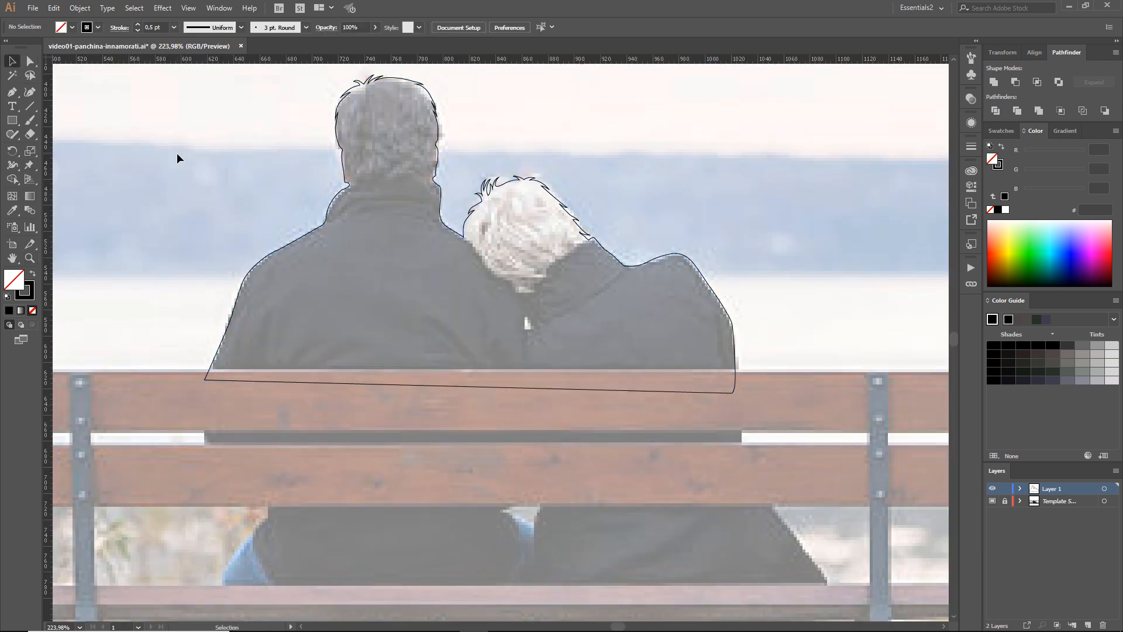
pyautogui.press('z')
pyautogui.moveTo(557, 343); pyautogui.dragTo(502, 305)
pyautogui.press('p')
pyautogui.click(516, 428)
pyautogui.moveTo(449, 416)
pyautogui.mouseDown()
pyautogui.moveTo(436, 375)
pyautogui.moveTo(437, 409)
pyautogui.moveTo(435, 358)
pyautogui.mouseUp()
pyautogui.hotkey('ctrl', 'z')
pyautogui.hotkey('ctrl', 'z')
# - Trace the small light gap between the two figures as a closed path and deselect it
pyautogui.click(520, 433)
pyautogui.moveTo(435, 244); pyautogui.dragTo(476, 298)
pyautogui.moveTo(488, 345); pyautogui.dragTo(498, 352)
pyautogui.moveTo(529, 373); pyautogui.dragTo(531, 392)
pyautogui.moveTo(520, 433); pyautogui.dragTo(496, 446)
pyautogui.press('v')
pyautogui.click(231, 204)
# - Give the small gap shape between the figures a black fill and no stroke
pyautogui.hotkey('ctrl', '0')
pyautogui.press('z')
pyautogui.moveTo(327, 244); pyautogui.dragTo(567, 400)
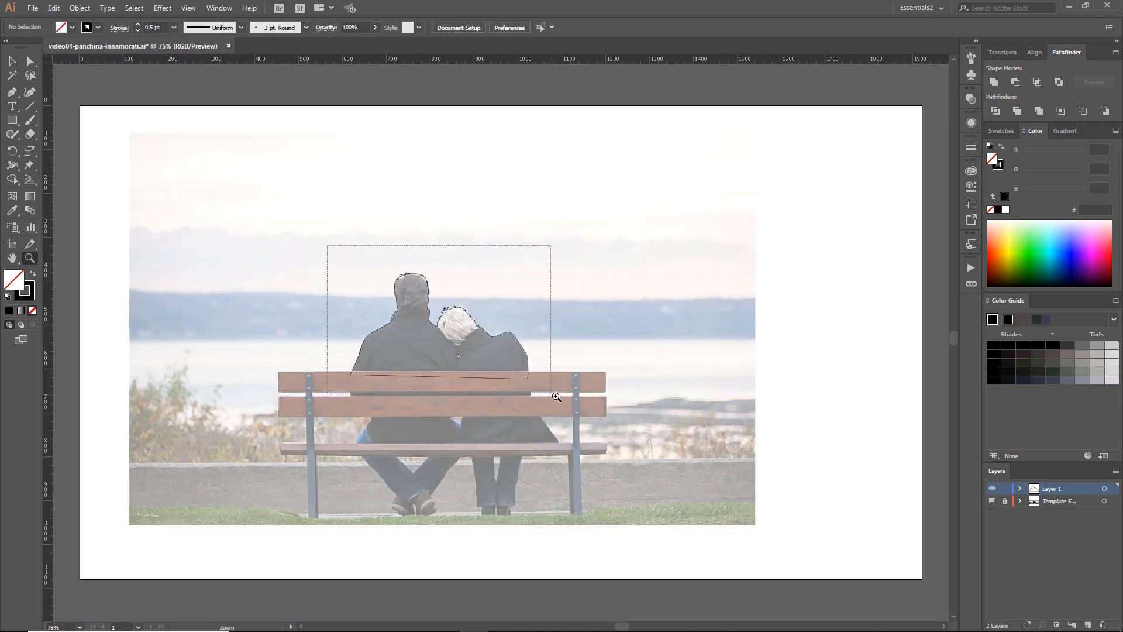
pyautogui.press('v')
pyautogui.click(554, 291)
pyautogui.click(539, 461)
pyautogui.click(72, 28)
pyautogui.click(32, 47)
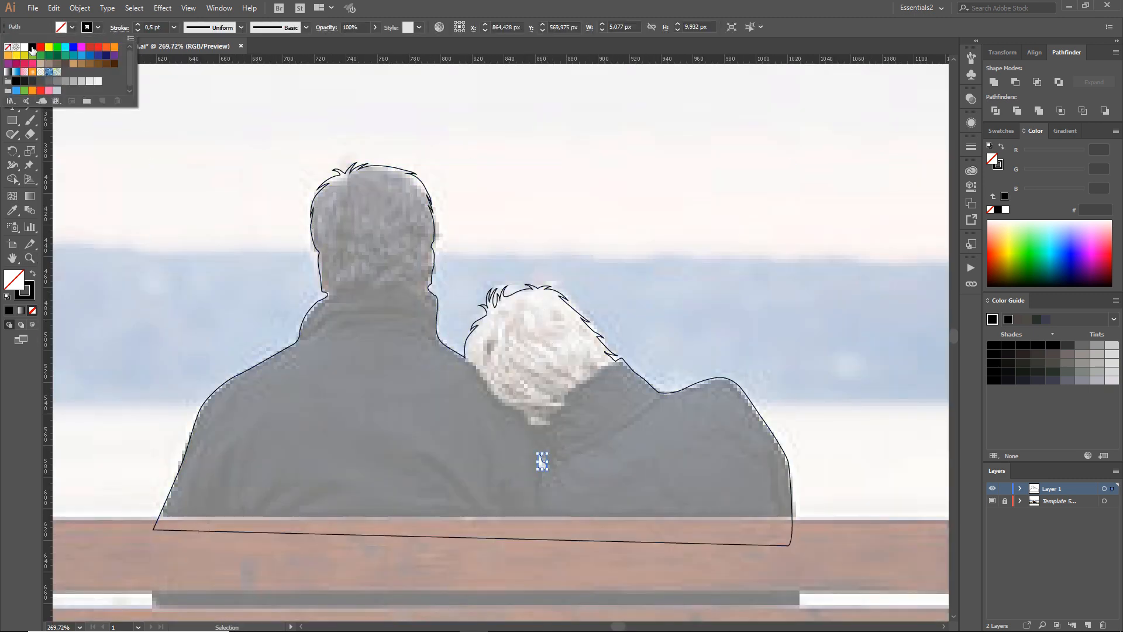
pyautogui.click(97, 27)
pyautogui.click(8, 47)
# - Copy the gap shape's black fill and empty stroke to the couple's outline with the Eyedropper
pyautogui.click(432, 204)
pyautogui.click(12, 212)
pyautogui.click(542, 463)
# - Cut the gap shape out of the couple's silhouette with Minus Front
pyautogui.press('v')
pyautogui.moveTo(302, 145); pyautogui.dragTo(775, 471)
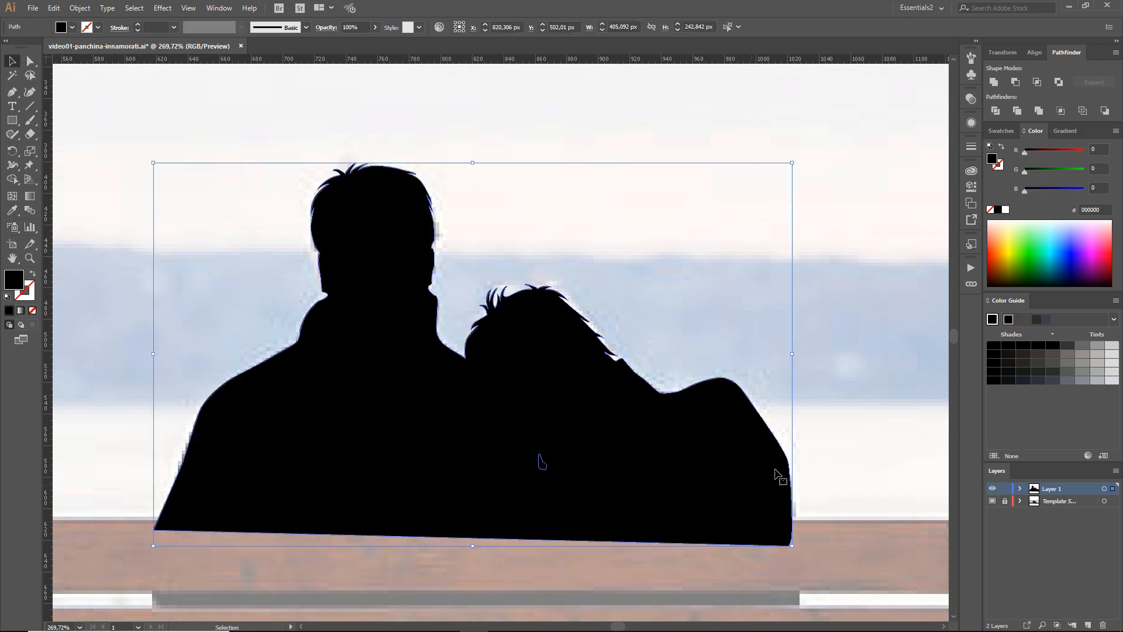
pyautogui.click(1017, 83)
# - Set up drawing of the bench with no fill and a black 0.5 pt stroke
pyautogui.hotkey('ctrl', '0')
pyautogui.click(446, 393)
pyautogui.moveTo(243, 332); pyautogui.dragTo(652, 490)
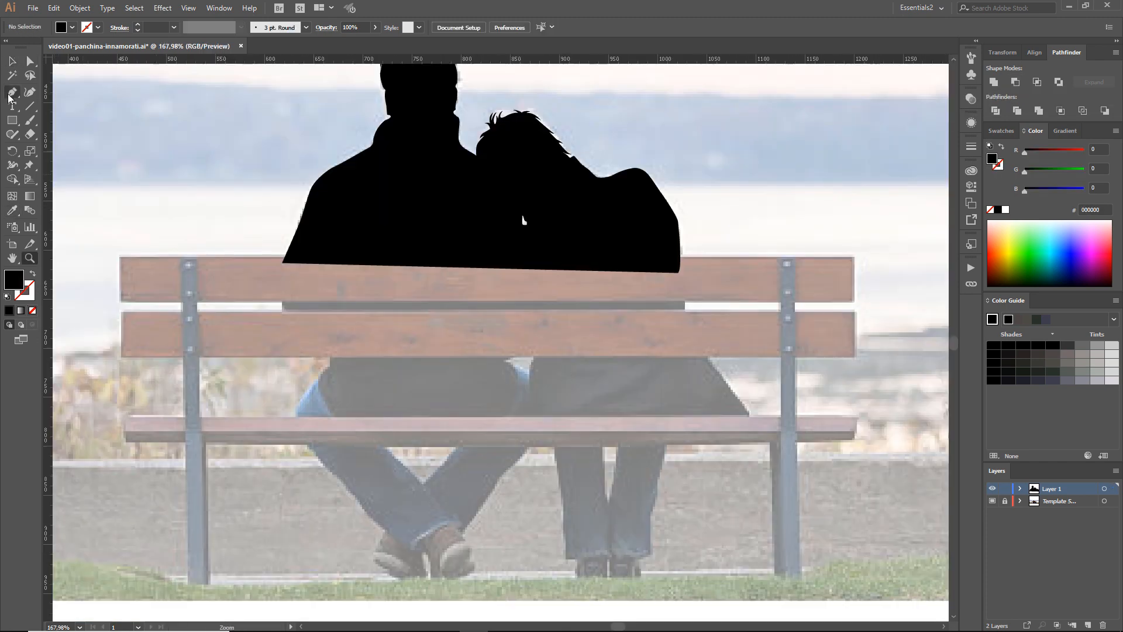
pyautogui.click(72, 28)
pyautogui.click(8, 48)
pyautogui.click(98, 28)
pyautogui.click(32, 47)
pyautogui.click(174, 28)
pyautogui.click(189, 53)
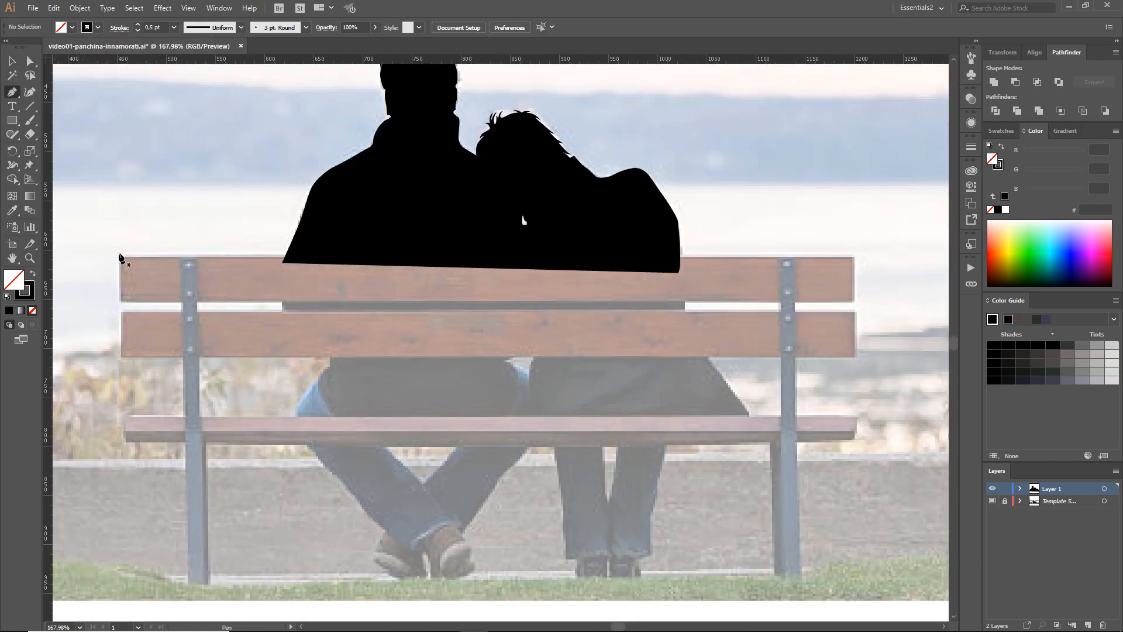
# - Draw a closed four-corner outline around the bench's upper backrest plank with the Pen tool
pyautogui.click(120, 255)
pyautogui.click(120, 302)
pyautogui.click(854, 302)
pyautogui.click(855, 256)
pyautogui.click(120, 256)
pyautogui.press('v')
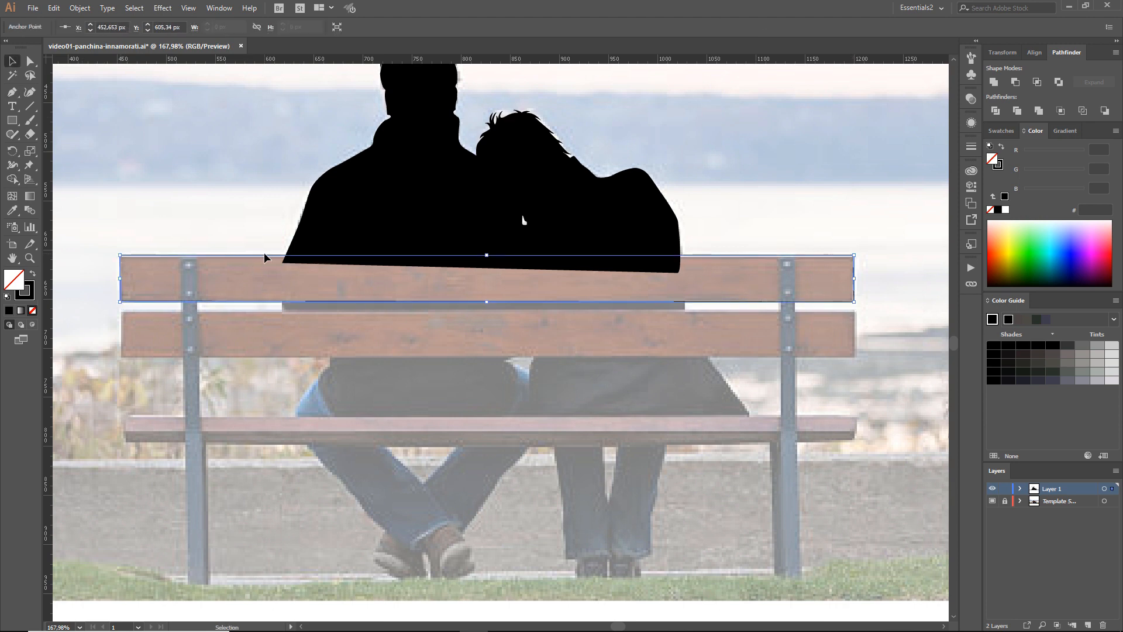
# - Duplicate the upper plank outline onto the lower backrest plank and draw a closed four-corner outline around the seat plank with the Pen tool
pyautogui.click(233, 359)
pyautogui.press('p')
pyautogui.click(126, 443)
pyautogui.click(126, 415)
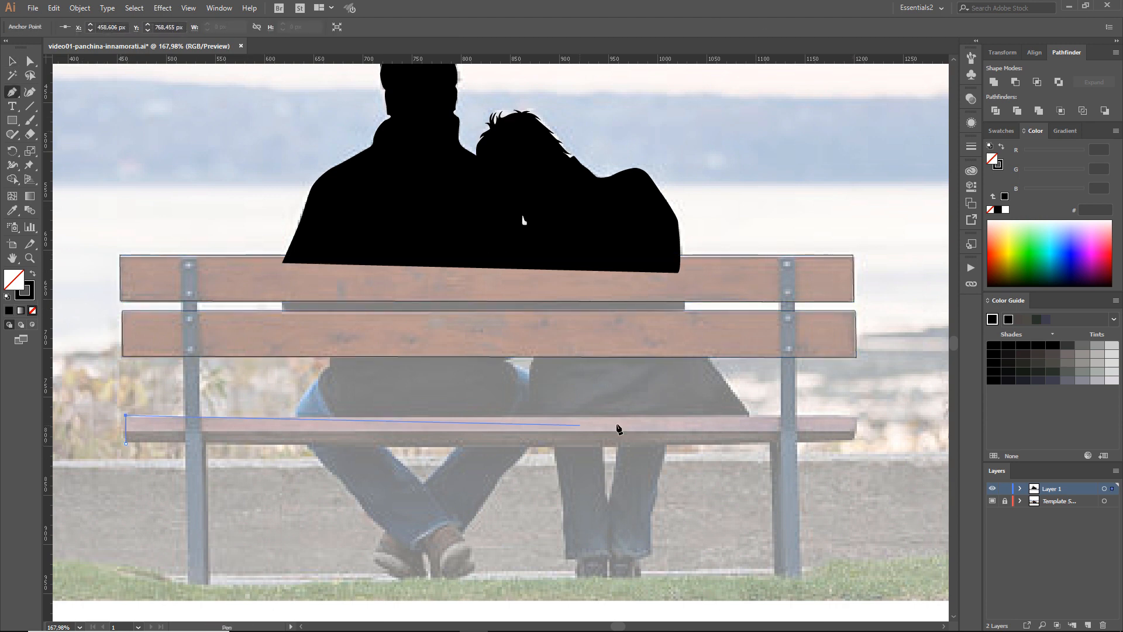
pyautogui.click(855, 416)
pyautogui.click(855, 440)
pyautogui.click(126, 443)
# - Flatten the bulging lower edge of the seat outline by adjusting the curve handle of its lower-left corner with Direct Selection
pyautogui.scroll(-4, 499, 459)
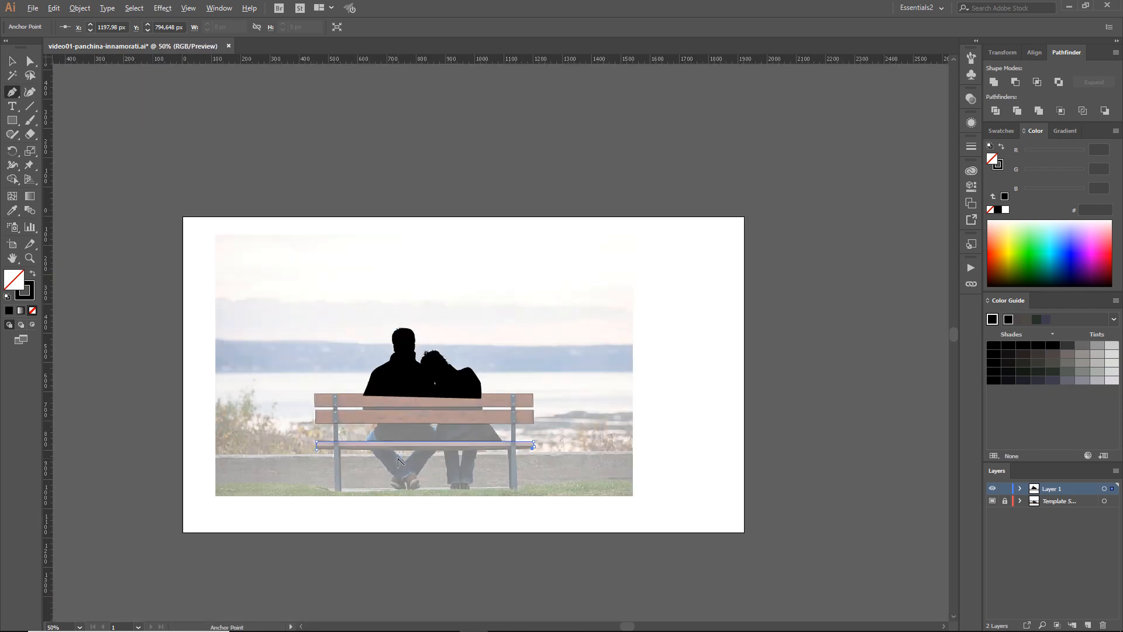
pyautogui.scroll(1, 333, 463)
pyautogui.moveTo(312, 446); pyautogui.dragTo(192, 444)
pyautogui.press('v')
pyautogui.press('z')
pyautogui.moveTo(298, 374); pyautogui.dragTo(619, 512)
pyautogui.press('v')
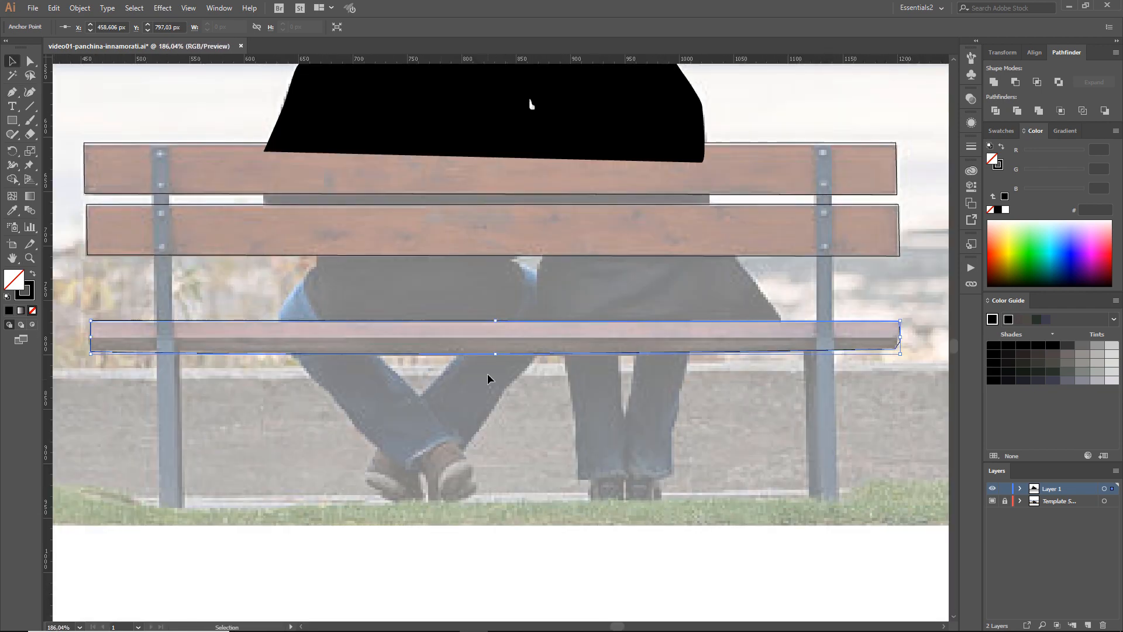
pyautogui.press('a')
pyautogui.scroll(-1, 328, 376)
pyautogui.hscroll(-5, 328, 376)
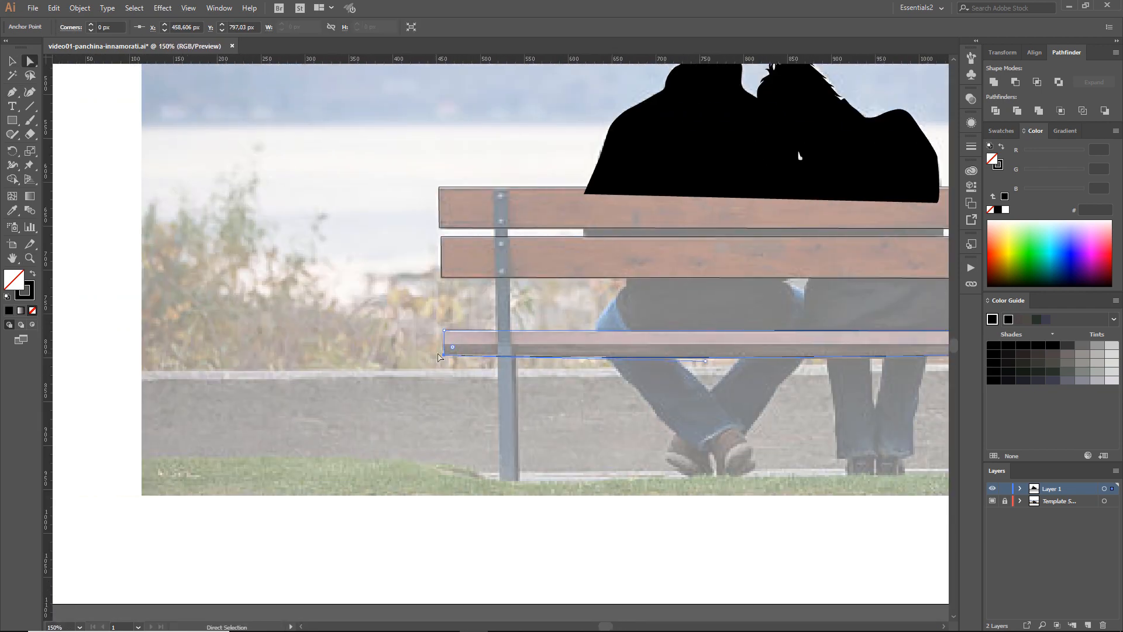
pyautogui.scroll(-1, 585, 398)
pyautogui.hscroll(2, 586, 398)
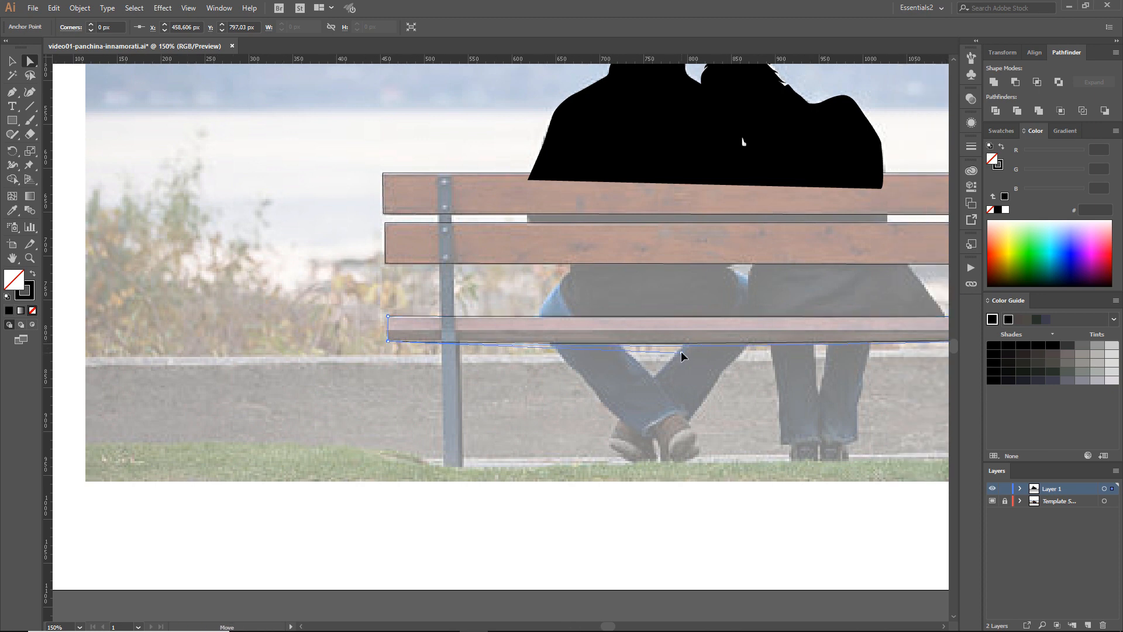
pyautogui.moveTo(681, 356); pyautogui.dragTo(700, 354)
pyautogui.moveTo(784, 351); pyautogui.dragTo(786, 350)
# - Fine-tune the curve of the seat outline's lower edge to follow the plank's underside, and deselect the outline
pyautogui.hotkey('ctrl', '0')
pyautogui.press('z')
pyautogui.moveTo(234, 226); pyautogui.dragTo(661, 506)
pyautogui.press('v')
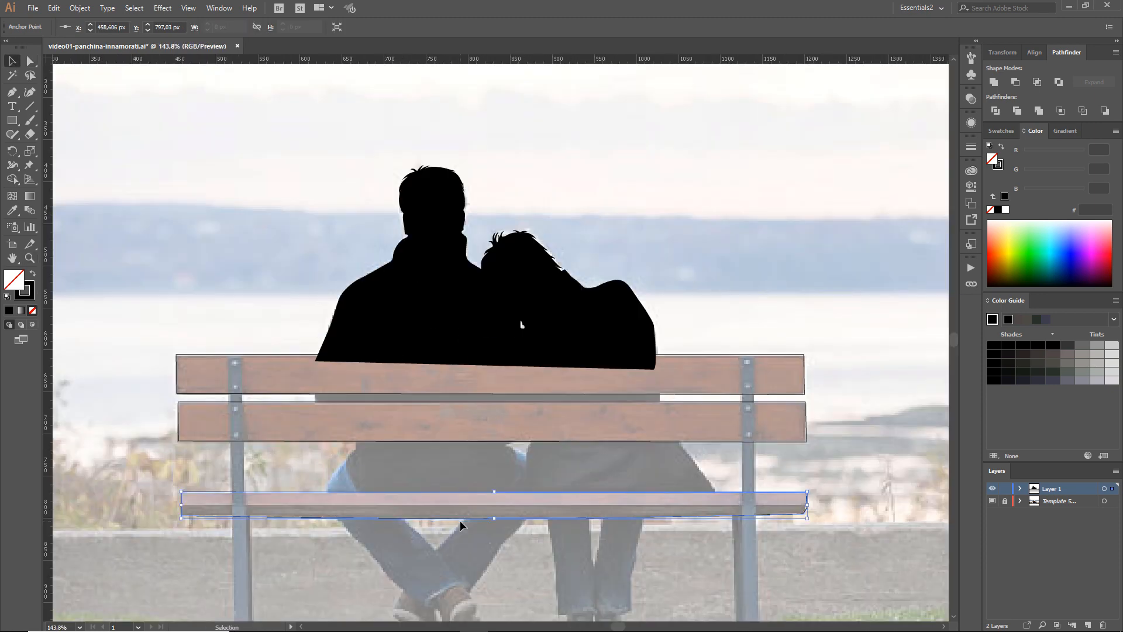
pyautogui.press('a')
pyautogui.moveTo(561, 523); pyautogui.dragTo(566, 524)
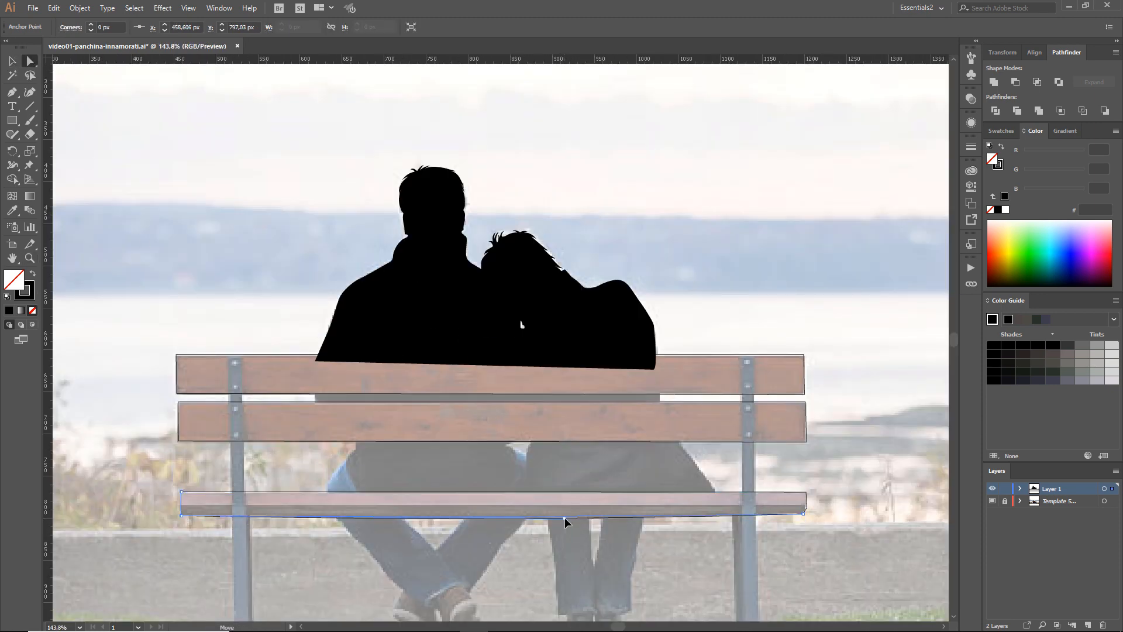
pyautogui.click(244, 440)
# - Draw a closed Pen outline around the bench's left support post, from the upper plank to the ground, including the wider lower leg
pyautogui.press('z')
pyautogui.moveTo(186, 350); pyautogui.dragTo(324, 529)
pyautogui.scroll(-4, 437, 387)
pyautogui.scroll(1, 437, 388)
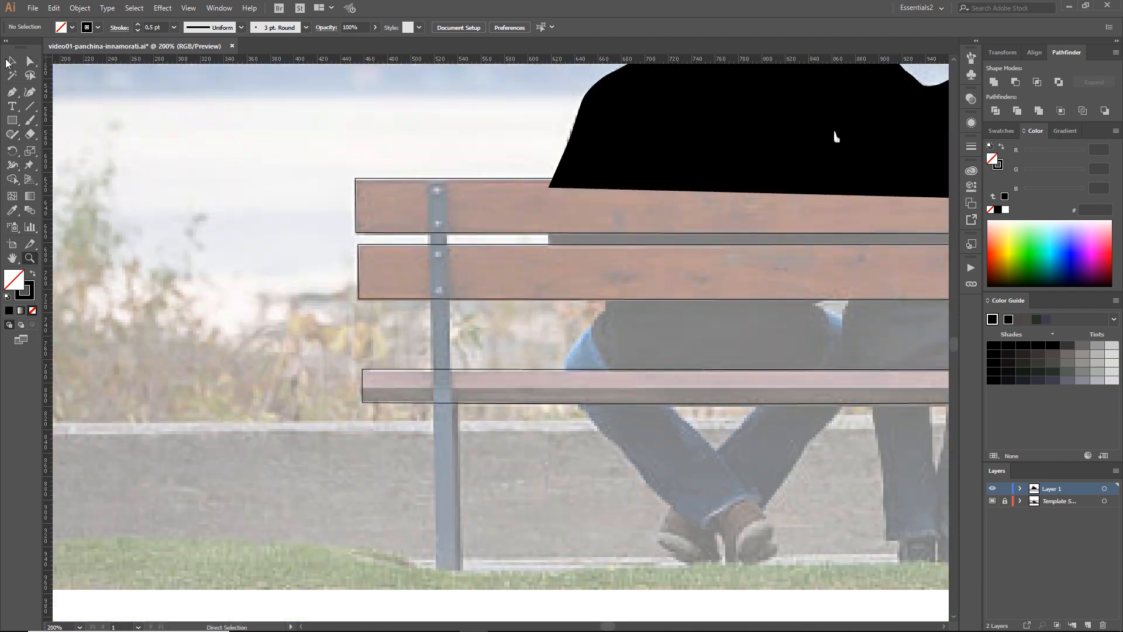
pyautogui.press('p')
pyautogui.click(426, 183)
pyautogui.click(437, 567)
pyautogui.click(461, 570)
pyautogui.click(458, 403)
pyautogui.click(448, 366)
pyautogui.click(448, 183)
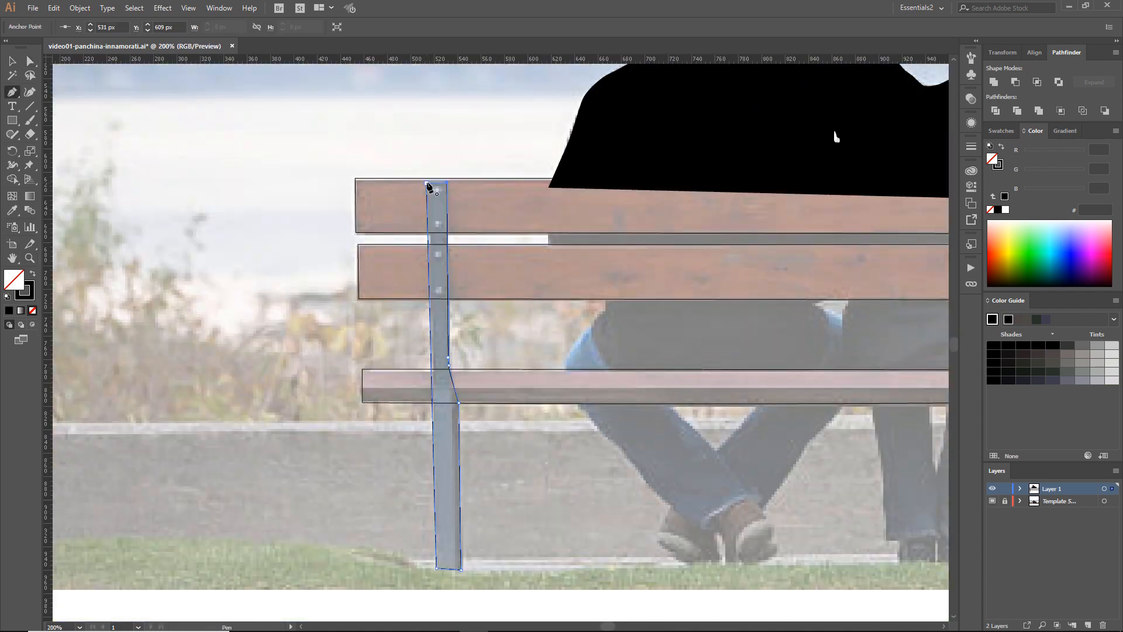
pyautogui.click(426, 183)
# - Draw a closed Pen outline around the bench's right support post, from the upper plank down to the grass and back up
pyautogui.press('space')
pyautogui.moveTo(675, 359); pyautogui.dragTo(310, 344)
pyautogui.click(777, 167)
pyautogui.click(793, 168)
pyautogui.click(795, 385)
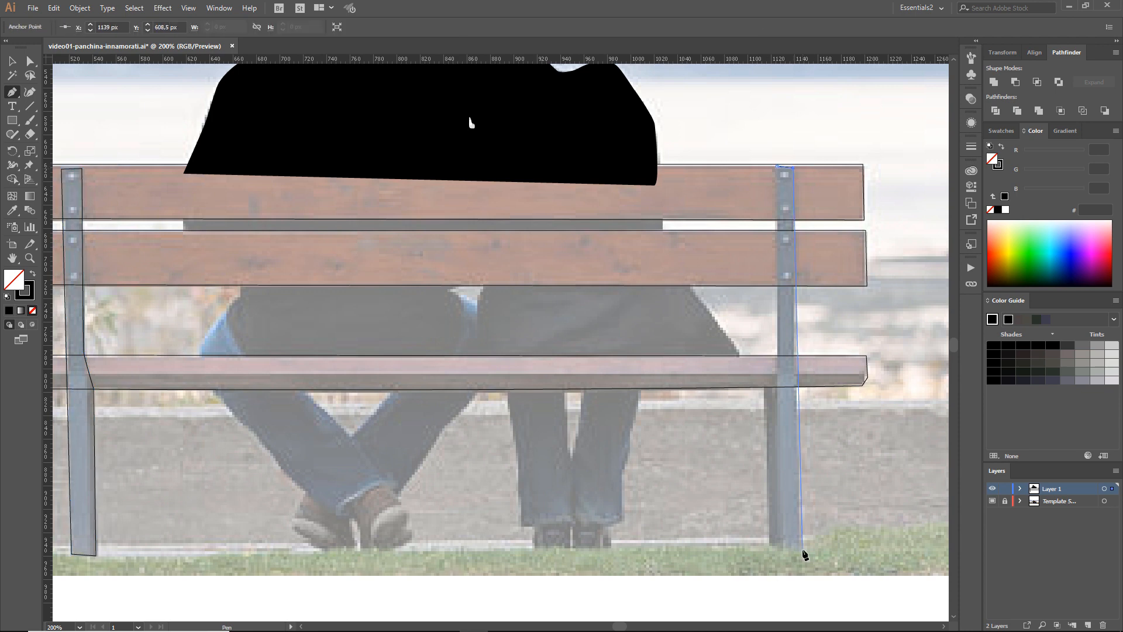
pyautogui.click(804, 548)
pyautogui.click(783, 552)
pyautogui.click(772, 546)
pyautogui.click(764, 382)
pyautogui.click(778, 363)
pyautogui.click(777, 167)
pyautogui.press('v')
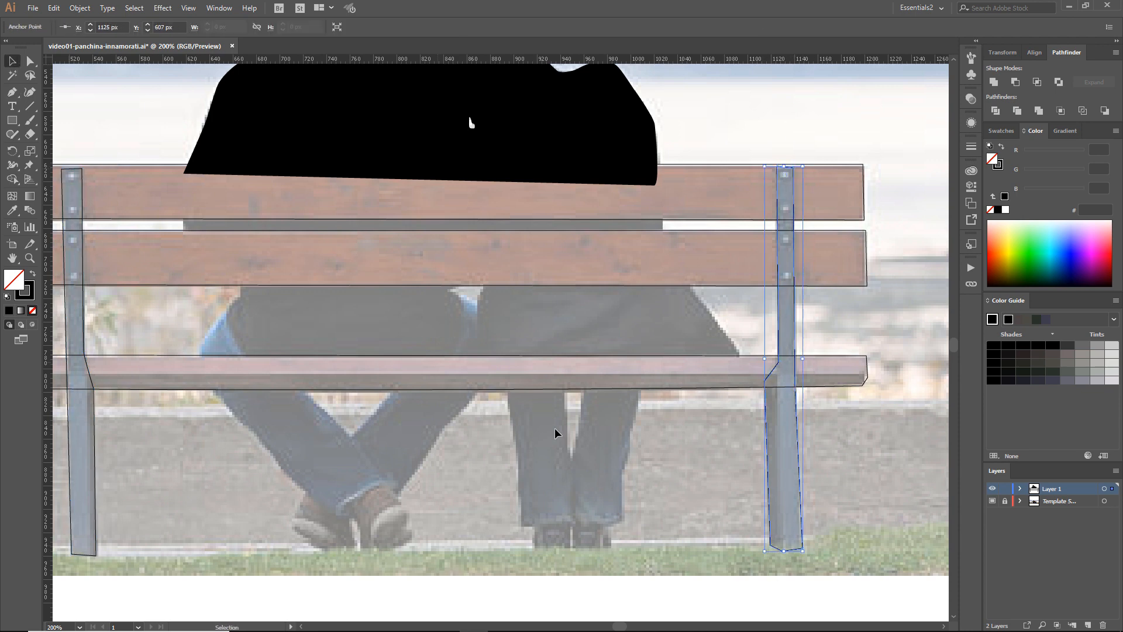
# - Swap fill and stroke on the upper backrest plank to give it a solid black fill without a stroke
pyautogui.click(101, 175)
pyautogui.click(724, 165)
pyautogui.hotkey('shift', 'x')
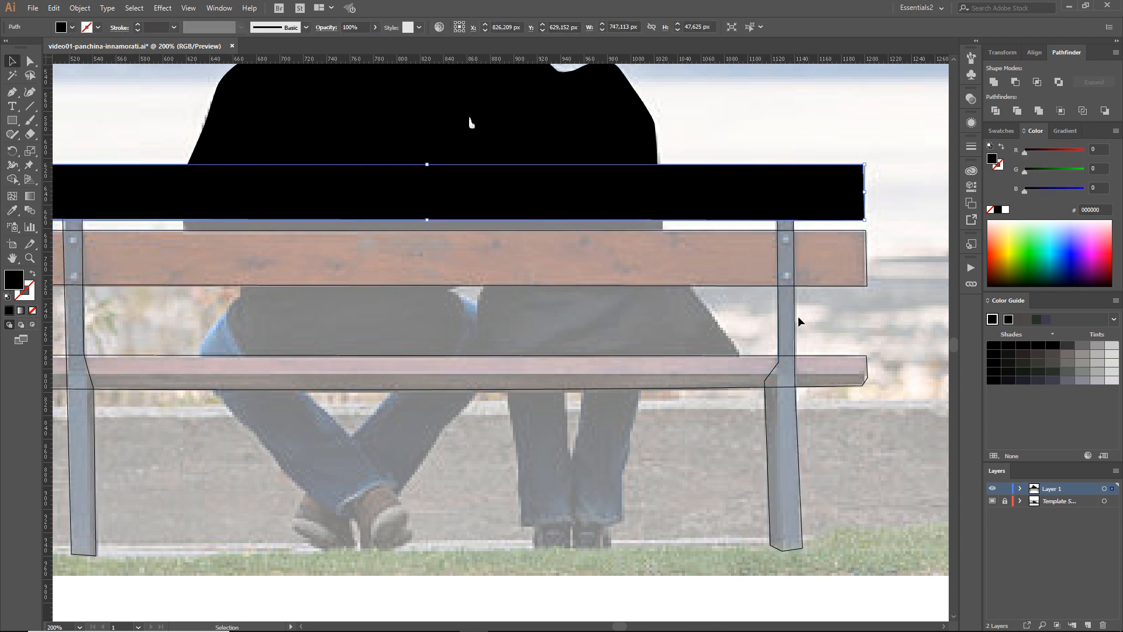
# - Try to copy the silhouette's black fill to the remaining bench outlines
pyautogui.click(795, 319)
pyautogui.keyDown('shift'); pyautogui.click(83, 301); pyautogui.keyUp('shift')
pyautogui.keyDown('shift'); pyautogui.click(145, 285); pyautogui.keyUp('shift')
pyautogui.keyDown('shift'); pyautogui.click(164, 356); pyautogui.keyUp('shift')
pyautogui.press('j')
pyautogui.click(503, 144)
pyautogui.click(597, 346)
pyautogui.press('v')
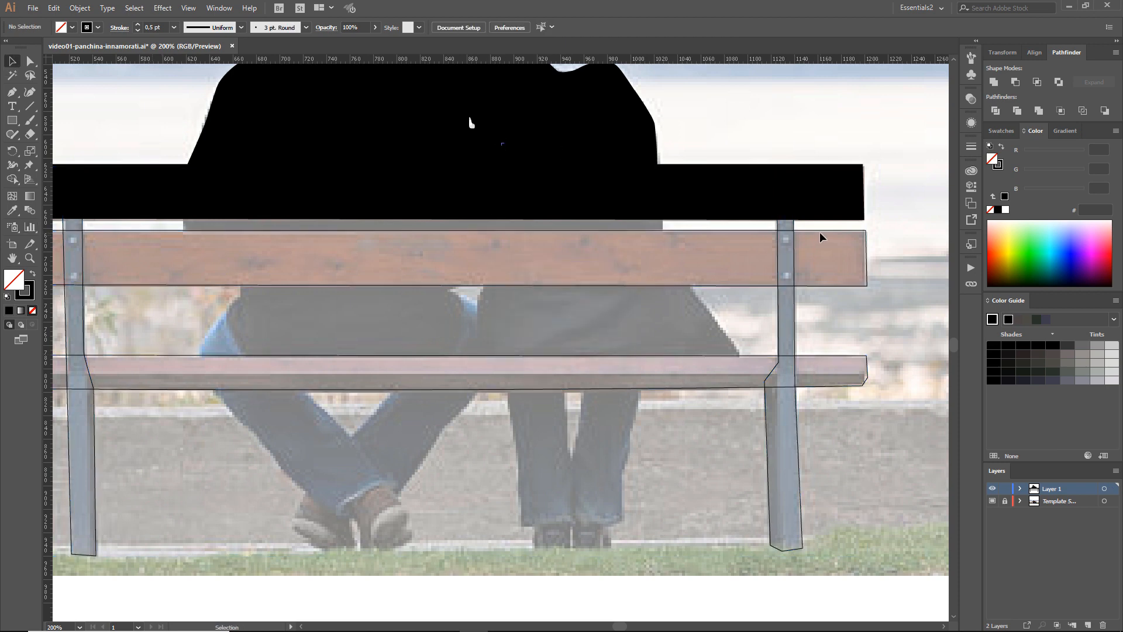
# - Copy the upper plank's black fill to the lower backrest plank with the Eyedropper
pyautogui.click(819, 230)
pyautogui.press('i')
pyautogui.click(222, 189)
pyautogui.press('v')
# - Swap fill and stroke on both support posts and the seat plank together to make them solid black
pyautogui.click(794, 327)
pyautogui.keyDown('shift'); pyautogui.click(84, 335); pyautogui.keyUp('shift')
pyautogui.keyDown('shift'); pyautogui.click(121, 355); pyautogui.keyUp('shift')
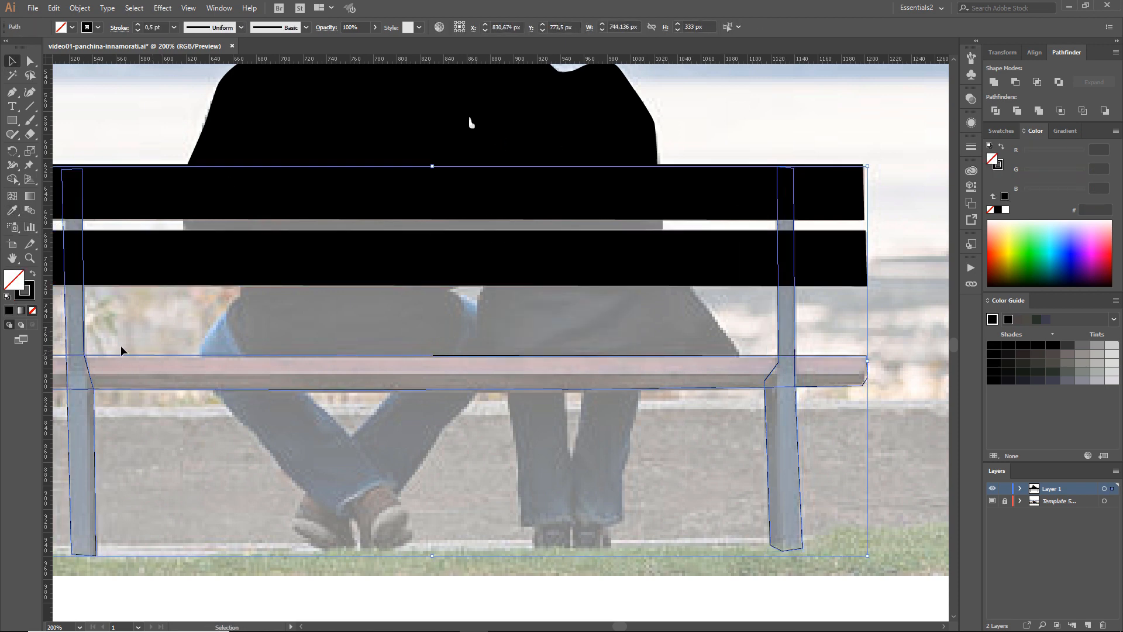
pyautogui.hotkey('shift', 'x')
pyautogui.click(84, 77)
# - Draw a closed four-corner outline with no fill and a black 0.5 pt stroke around the couple's strip between the two backrest planks
pyautogui.press('p')
pyautogui.click(72, 27)
pyautogui.click(61, 42)
pyautogui.click(98, 29)
pyautogui.click(38, 44)
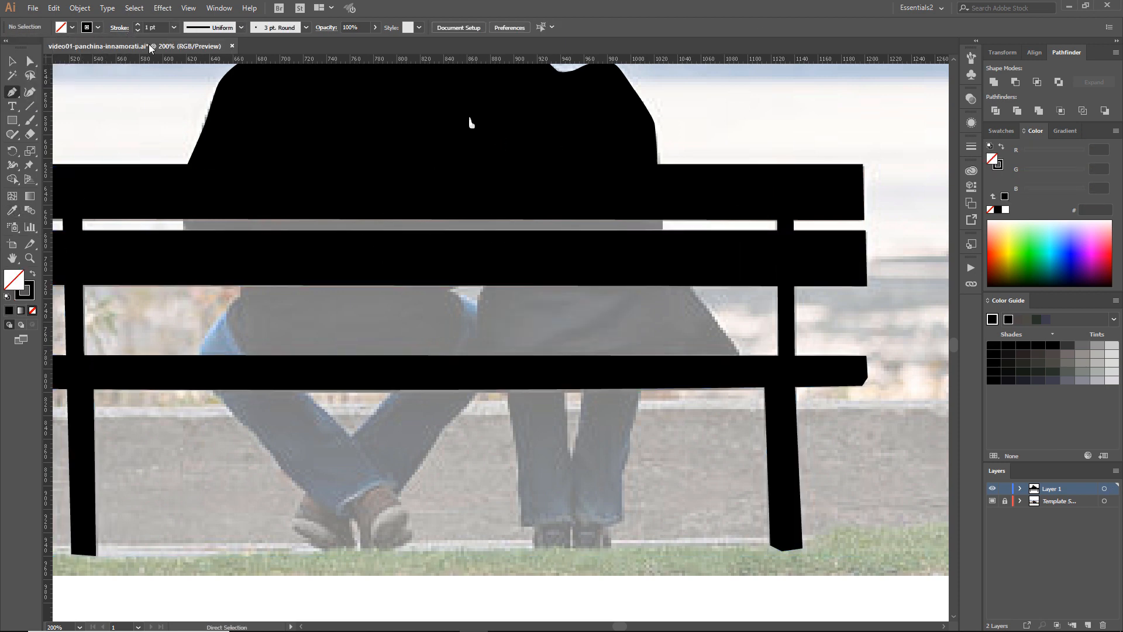
pyautogui.click(184, 213)
pyautogui.click(184, 233)
pyautogui.click(661, 239)
pyautogui.click(663, 211)
pyautogui.click(184, 212)
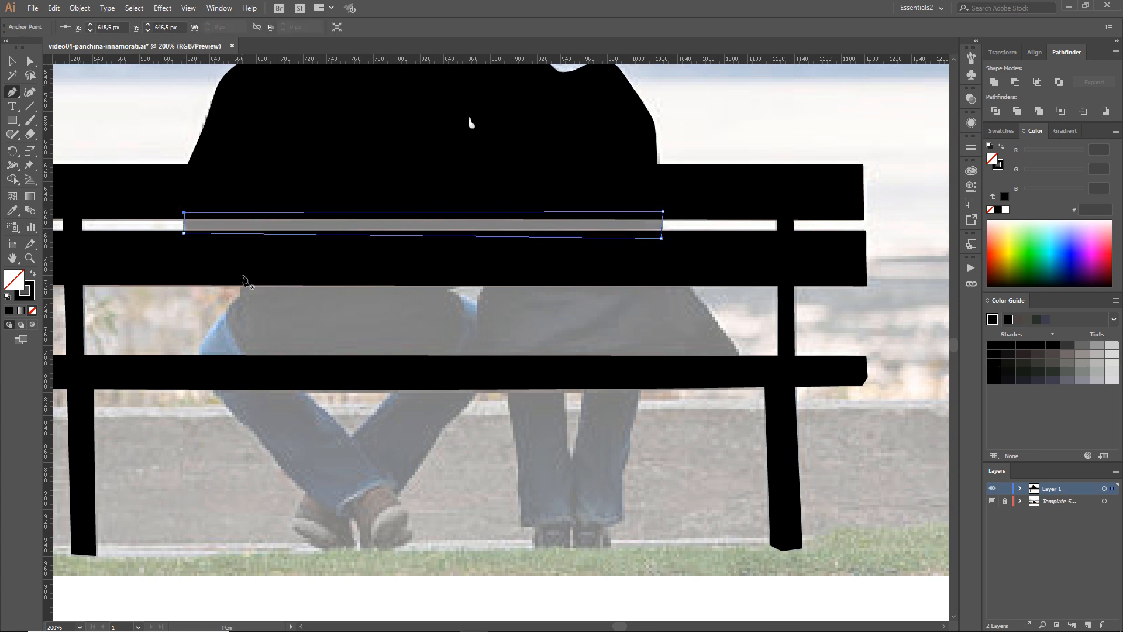
# - Trace a closed outline around the couple's hips and coats between the lower backrest plank and the seat with the Pen tool
pyautogui.moveTo(170, 269); pyautogui.dragTo(527, 371)
pyautogui.click(242, 287)
pyautogui.click(242, 298)
pyautogui.moveTo(140, 321); pyautogui.dragTo(112, 364)
pyautogui.click(139, 330)
pyautogui.moveTo(98, 397); pyautogui.dragTo(97, 420)
pyautogui.click(98, 411)
pyautogui.click(99, 409)
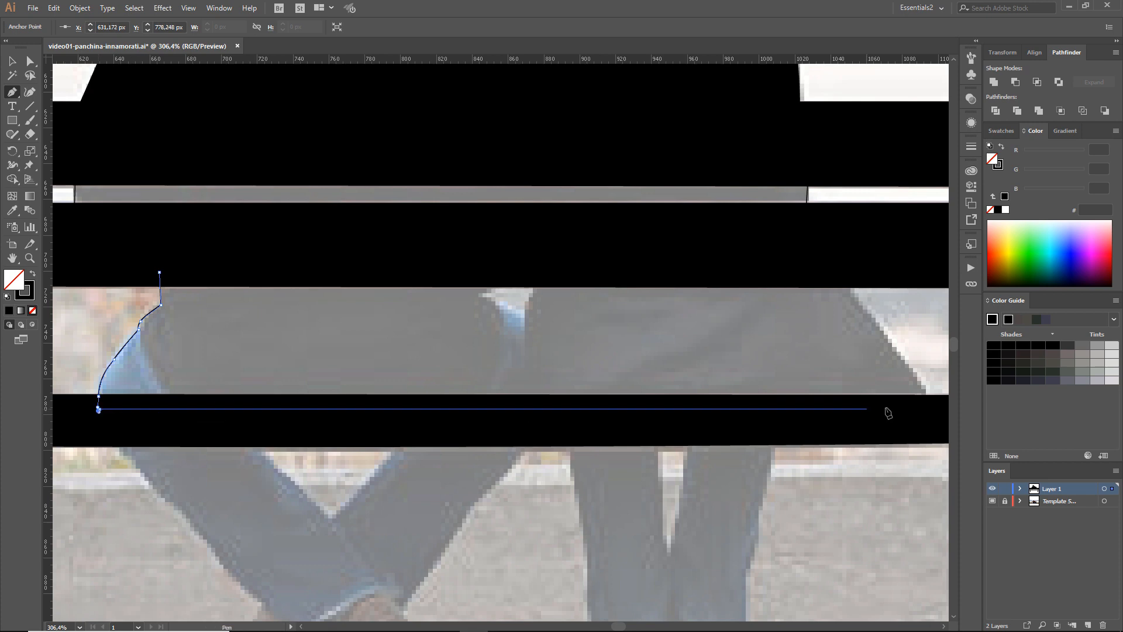
pyautogui.click(934, 409)
pyautogui.moveTo(900, 354); pyautogui.dragTo(888, 341)
pyautogui.moveTo(858, 302); pyautogui.dragTo(848, 268)
pyautogui.click(159, 272)
# - Start a new Pen path below the seat, tracing the outer edge of the left person's leg down to the shoe
pyautogui.scroll(-3, 159, 272)
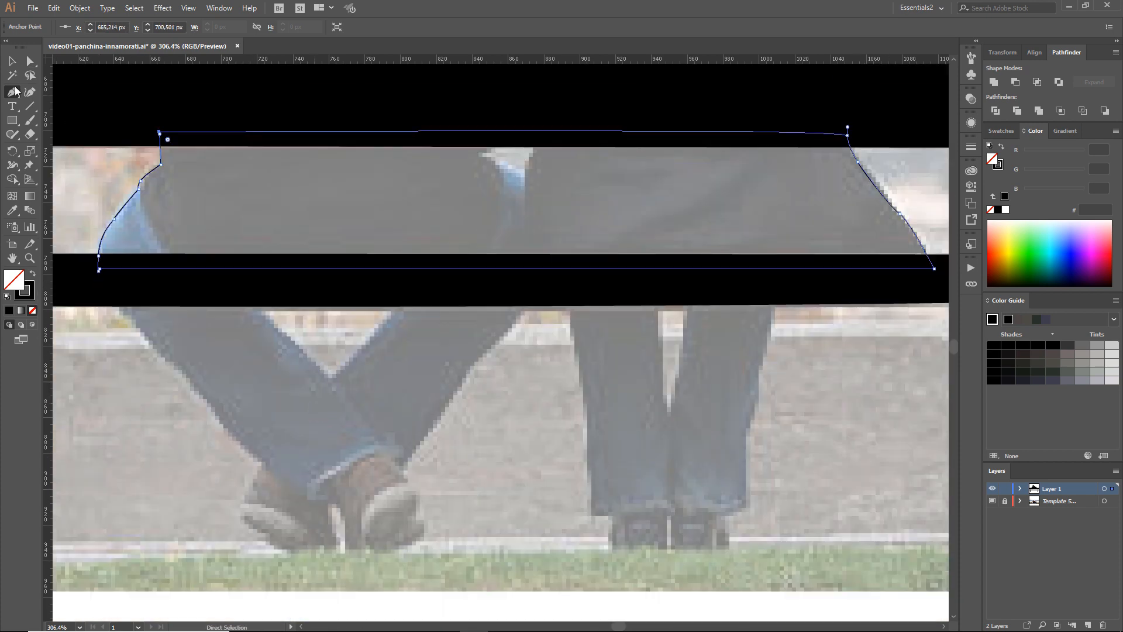
pyautogui.hotkey('ctrl', 'shift', 'a')
pyautogui.click(13, 93)
pyautogui.click(111, 299)
pyautogui.moveTo(165, 360); pyautogui.dragTo(177, 368)
pyautogui.moveTo(227, 426); pyautogui.dragTo(242, 448)
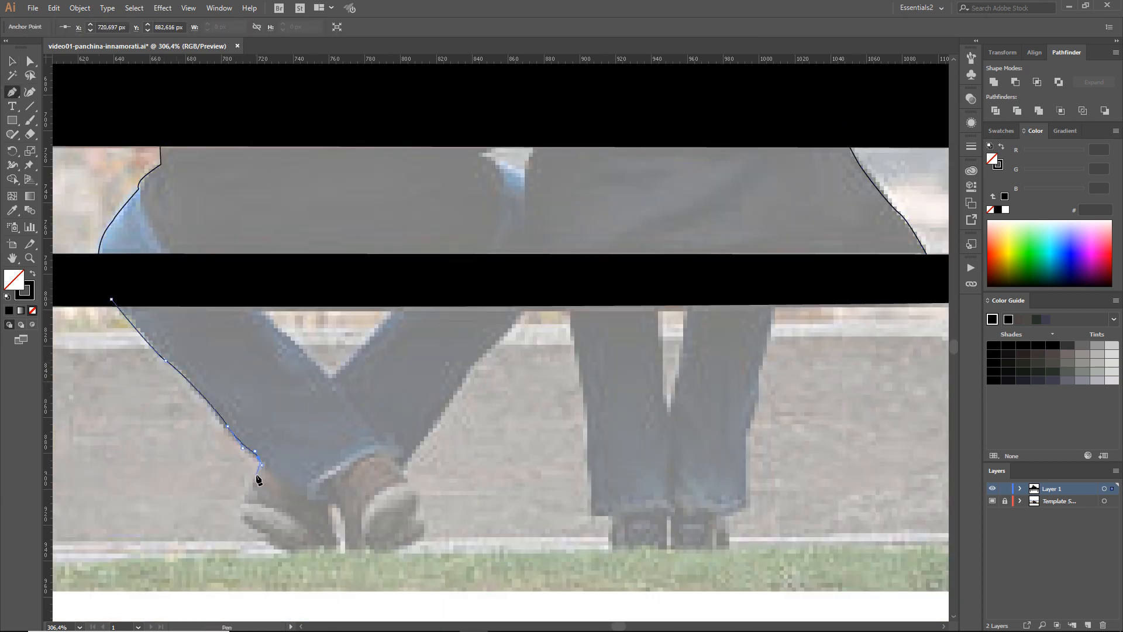
pyautogui.click(261, 468)
pyautogui.moveTo(245, 502)
pyautogui.mouseDown()
pyautogui.moveTo(243, 517)
pyautogui.moveTo(238, 507)
pyautogui.mouseUp()
pyautogui.click(245, 502)
# - Undo the last two anchors and trace the left person's first shoe around the sole and up into the gap between the shoes
pyautogui.press('z')
pyautogui.moveTo(204, 407); pyautogui.dragTo(486, 582)
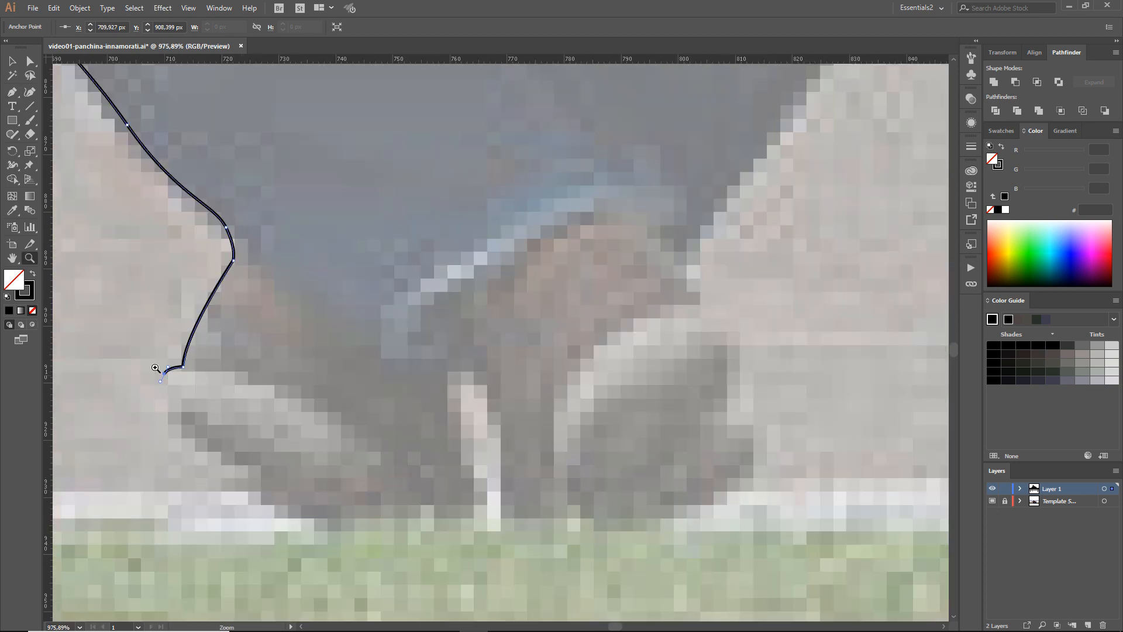
pyautogui.press('p')
pyautogui.hotkey('ctrl', 'z')
pyautogui.hotkey('ctrl', 'z')
pyautogui.moveTo(170, 383); pyautogui.dragTo(171, 397)
pyautogui.moveTo(180, 430); pyautogui.dragTo(218, 467)
pyautogui.moveTo(247, 477); pyautogui.dragTo(267, 517)
pyautogui.moveTo(281, 534); pyautogui.dragTo(291, 536)
pyautogui.moveTo(333, 541); pyautogui.dragTo(350, 543)
pyautogui.moveTo(415, 545); pyautogui.dragTo(430, 542)
pyautogui.moveTo(457, 408); pyautogui.dragTo(457, 400)
pyautogui.moveTo(466, 382); pyautogui.dragTo(474, 384)
# - Continue the path down the gap and around the left person's second shoe up to the trouser hem, undoing the misplaced curve
pyautogui.hscroll(2, 497, 445)
pyautogui.moveTo(491, 418); pyautogui.dragTo(462, 460)
pyautogui.moveTo(470, 518); pyautogui.dragTo(477, 520)
pyautogui.moveTo(595, 530); pyautogui.dragTo(602, 529)
pyautogui.moveTo(714, 476)
pyautogui.mouseDown()
pyautogui.moveTo(706, 459)
pyautogui.moveTo(728, 460)
pyautogui.mouseUp()
pyautogui.hotkey('ctrl', 'z')
pyautogui.hscroll(-1, 720, 473)
pyautogui.moveTo(718, 404); pyautogui.dragTo(714, 399)
pyautogui.moveTo(711, 331); pyautogui.dragTo(729, 301)
pyautogui.hscroll(-3, 705, 322)
pyautogui.moveTo(711, 278); pyautogui.dragTo(712, 273)
# - Continue the path up the outer edge of the crossed leg to the seat and across to the right person's leg
pyautogui.scroll(-8, 713, 275)
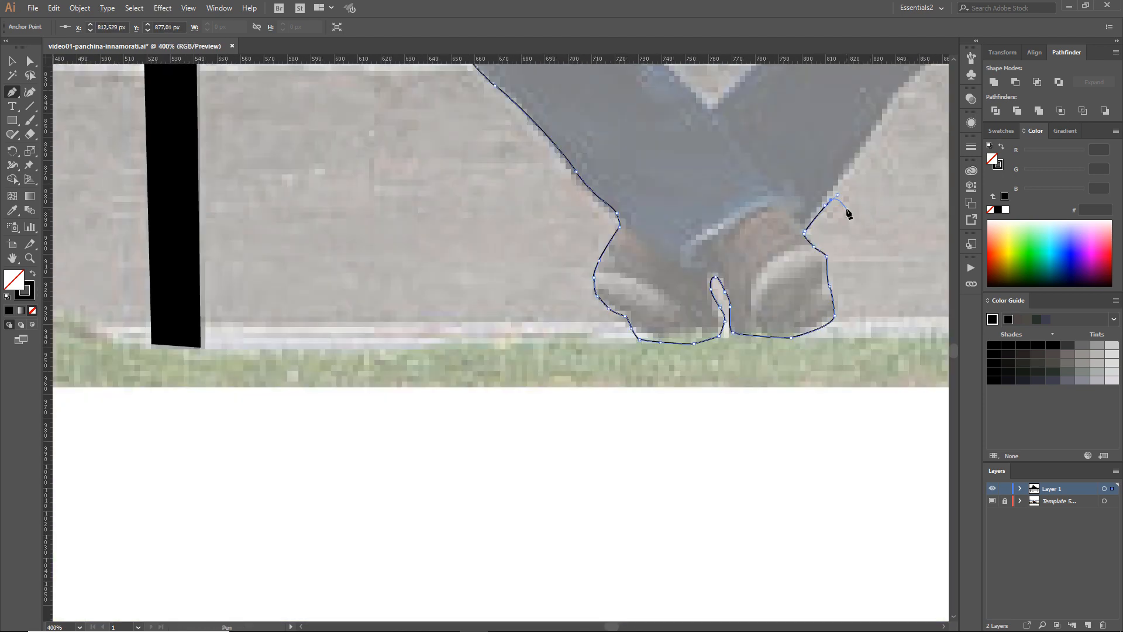
pyautogui.scroll(4, 514, 442)
pyautogui.moveTo(492, 361); pyautogui.dragTo(493, 360)
pyautogui.moveTo(509, 344); pyautogui.dragTo(515, 339)
pyautogui.moveTo(529, 320); pyautogui.dragTo(566, 345)
pyautogui.click(559, 317)
# - Trace down the right person's near leg to the hem and around the soles of both shoes, undoing the misplaced hem curve
pyautogui.moveTo(573, 412); pyautogui.dragTo(574, 429)
pyautogui.moveTo(571, 449); pyautogui.dragTo(633, 509)
pyautogui.hotkey('ctrl', 'z')
pyautogui.click(579, 472)
pyautogui.click(590, 471)
pyautogui.click(592, 497)
pyautogui.click(632, 496)
pyautogui.click(664, 496)
pyautogui.click(675, 495)
pyautogui.click(678, 485)
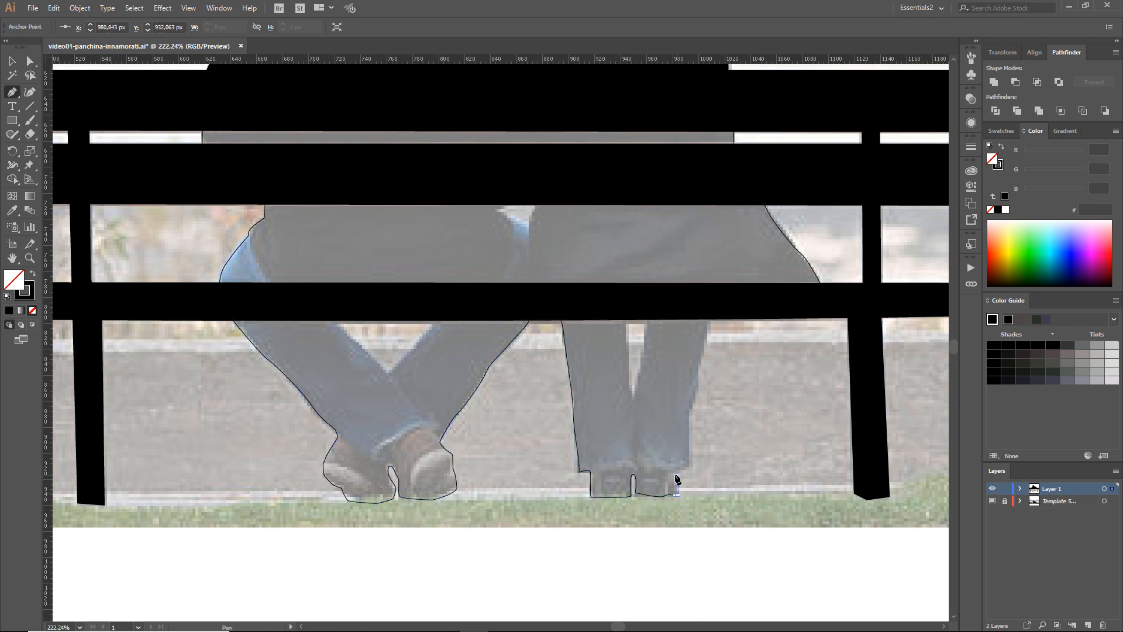
# - Continue the path up the outer edge of the right person's far leg to the seat and around the gap between the legs
pyautogui.click(679, 472)
pyautogui.click(693, 467)
pyautogui.moveTo(686, 413); pyautogui.dragTo(688, 399)
pyautogui.moveTo(703, 363); pyautogui.dragTo(705, 352)
pyautogui.click(712, 311)
pyautogui.moveTo(628, 318); pyautogui.dragTo(626, 306)
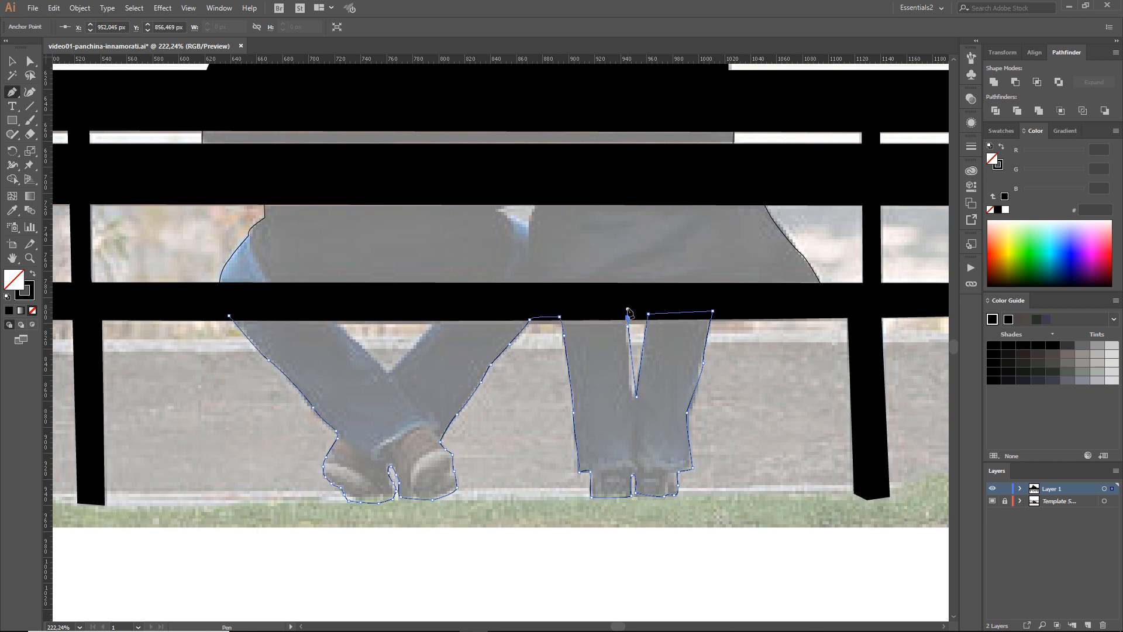
# - Run the path behind the seat, trace the V-shaped gap between the crossed legs, and close the legs' outline at its starting point
pyautogui.click(593, 303)
pyautogui.click(436, 311)
pyautogui.click(392, 372)
pyautogui.hotkey('ctrl', 'z')
pyautogui.moveTo(332, 315); pyautogui.dragTo(325, 303)
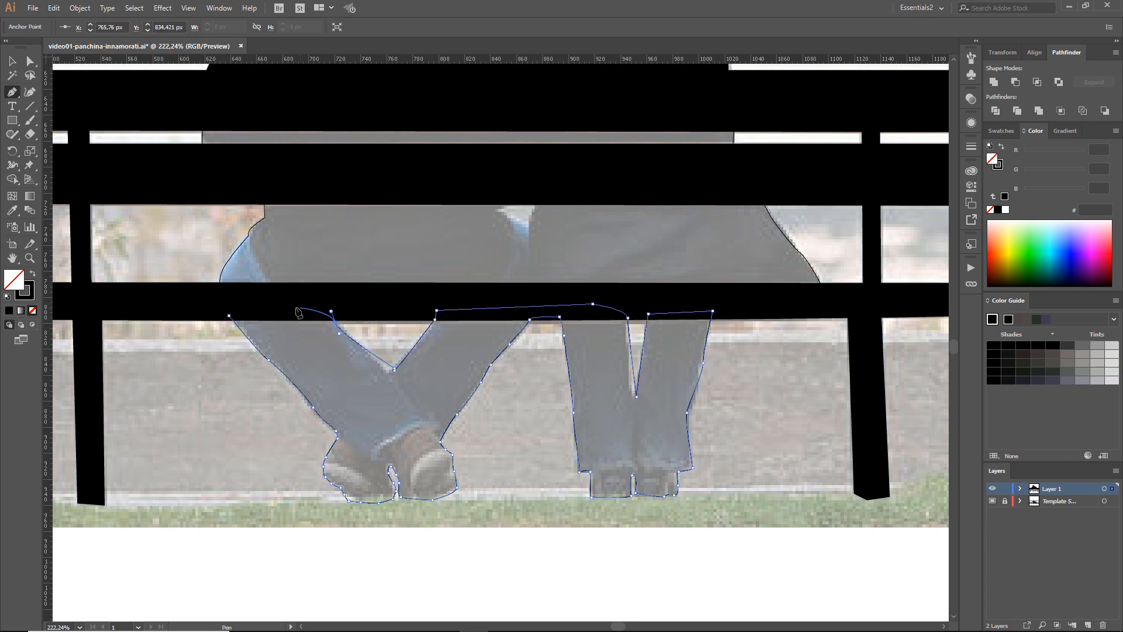
pyautogui.click(306, 301)
pyautogui.click(229, 316)
# - Copy the bench's black fill and empty stroke to the legs' outline and the hips-and-coats outline with the Eyedropper
pyautogui.press('i')
pyautogui.click(391, 200)
pyautogui.keyDown('ctrl'); pyautogui.click(231, 256); pyautogui.keyUp('ctrl')
pyautogui.click(163, 303)
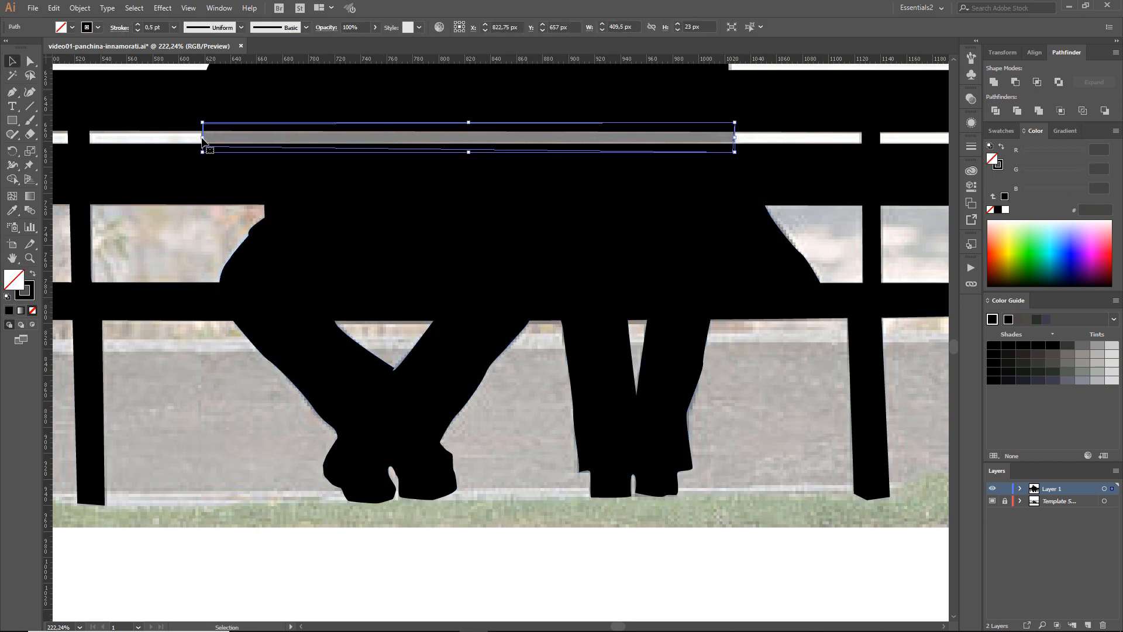
# - Refine the outer edge of the right person's far leg around the calf by moving its anchor points toward the photo's leg
pyautogui.hotkey('ctrl', 'shift', 'a')
pyautogui.press('z')
pyautogui.hotkey('ctrl', '0')
pyautogui.moveTo(490, 463); pyautogui.dragTo(540, 504)
pyautogui.click(12, 61)
pyautogui.click(80, 71)
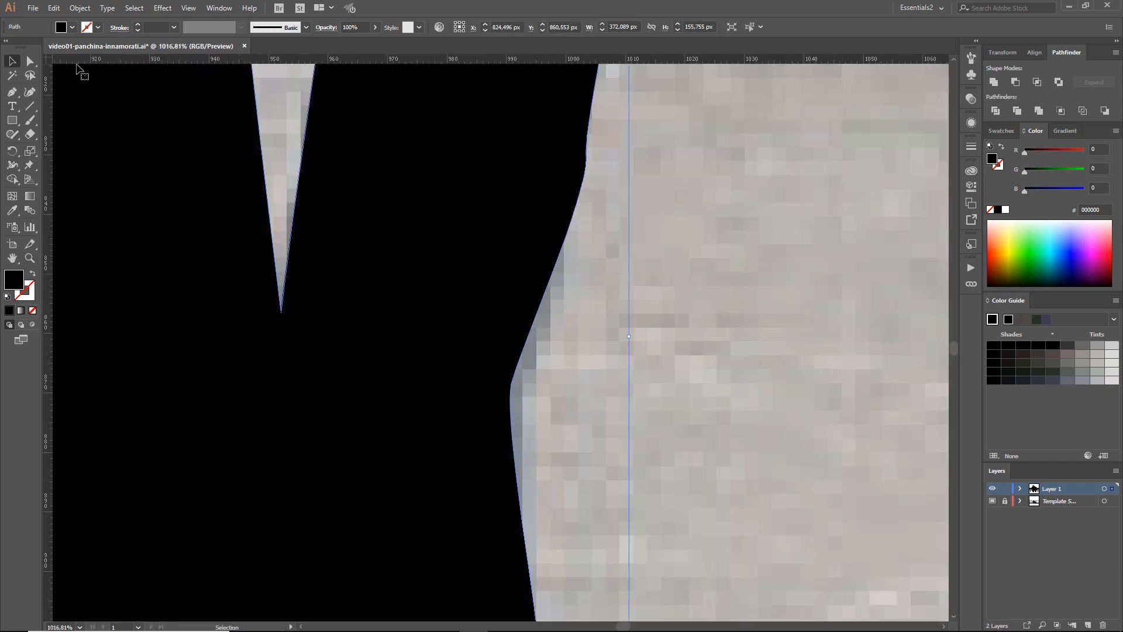
pyautogui.click(30, 61)
pyautogui.moveTo(513, 384); pyautogui.dragTo(527, 382)
pyautogui.moveTo(585, 175); pyautogui.dragTo(584, 196)
pyautogui.moveTo(520, 416); pyautogui.dragTo(525, 416)
pyautogui.hotkey('ctrl', '0')
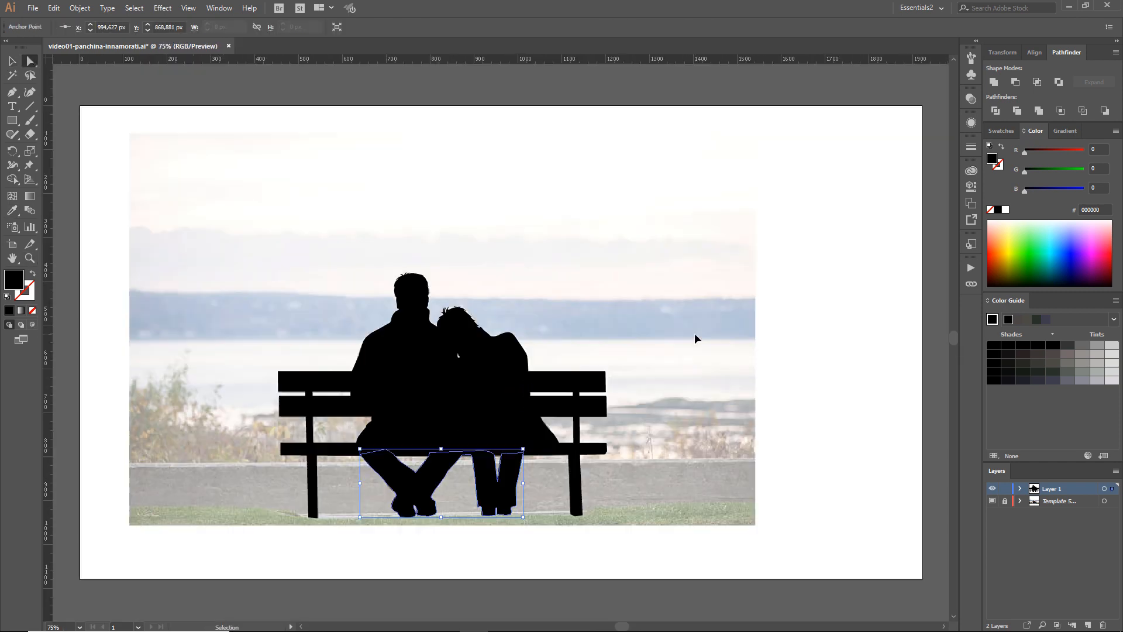
# - Unite all the bench, torso, coat and leg shapes into a single silhouette
pyautogui.press('v')
pyautogui.click(835, 162)
pyautogui.moveTo(253, 253); pyautogui.dragTo(650, 526)
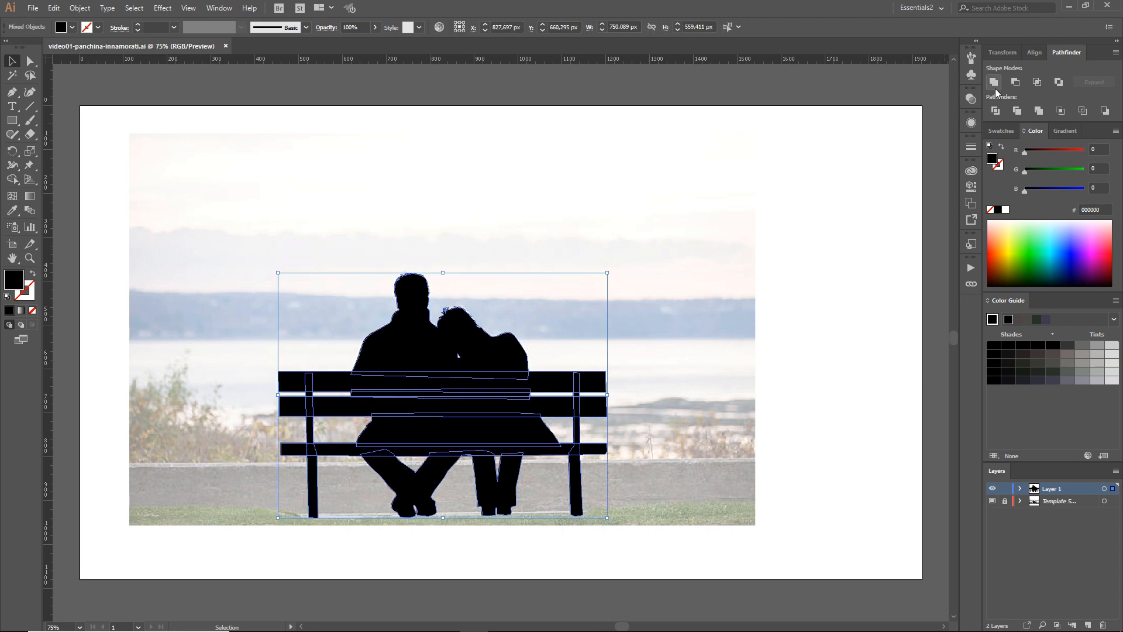
pyautogui.click(995, 85)
pyautogui.click(164, 138)
# - Unlock and delete the template photo layer, and save the document
pyautogui.click(1066, 502)
pyautogui.click(1005, 501)
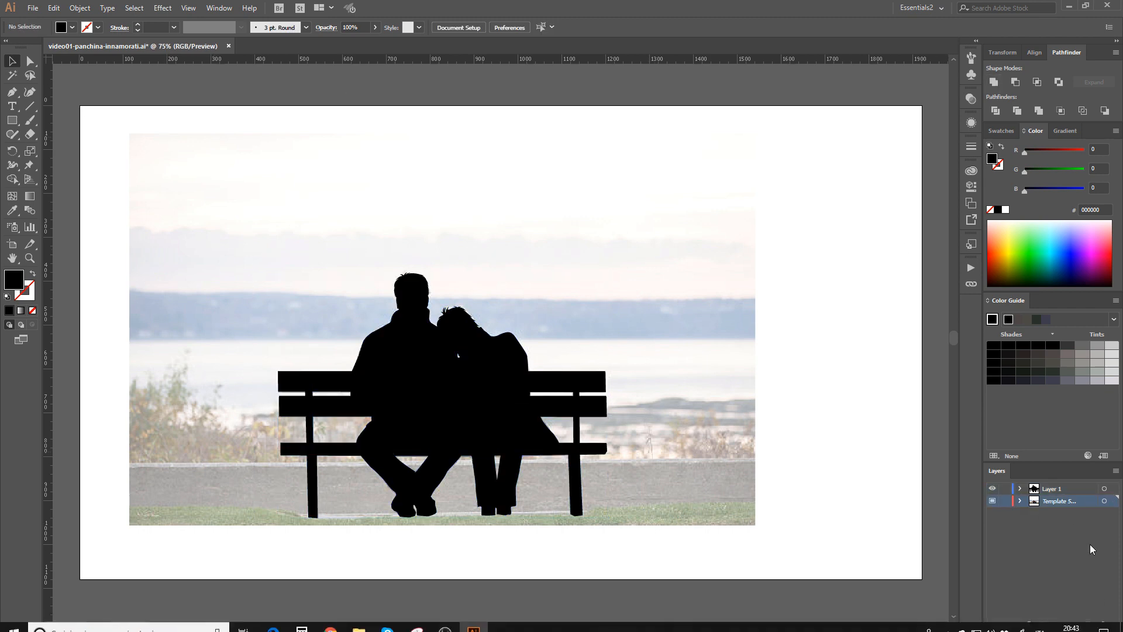
pyautogui.click(1103, 624)
pyautogui.click(635, 339)
pyautogui.hotkey('ctrl', 's')
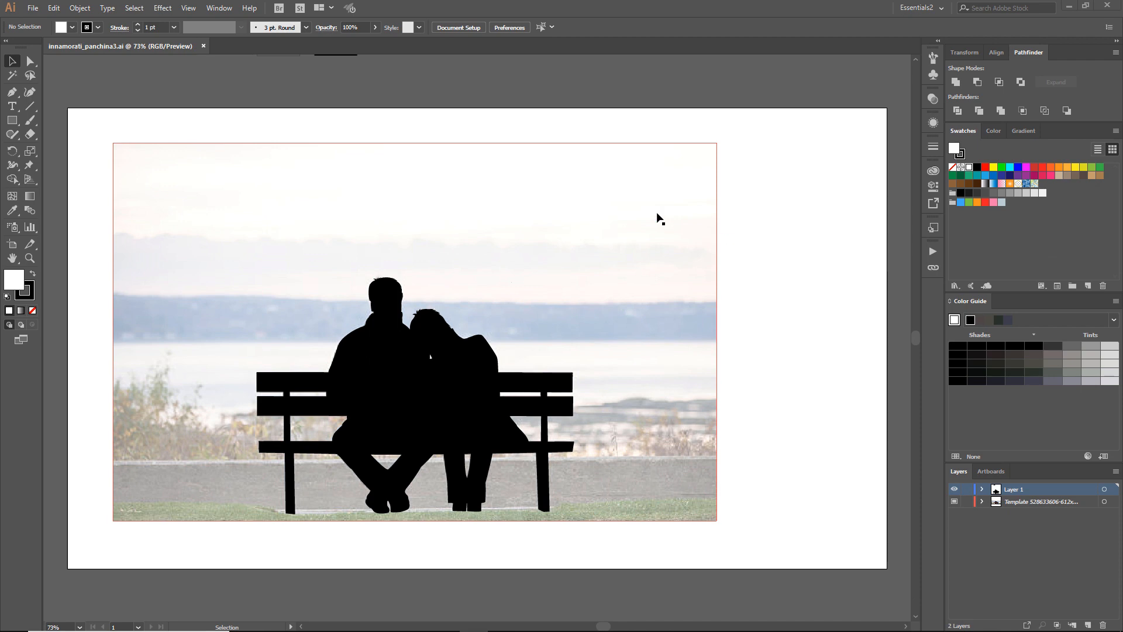
# - Lower the couple silhouette's opacity to 40% so the photo beneath can be compared with it
pyautogui.hotkey('ctrl', 'a')
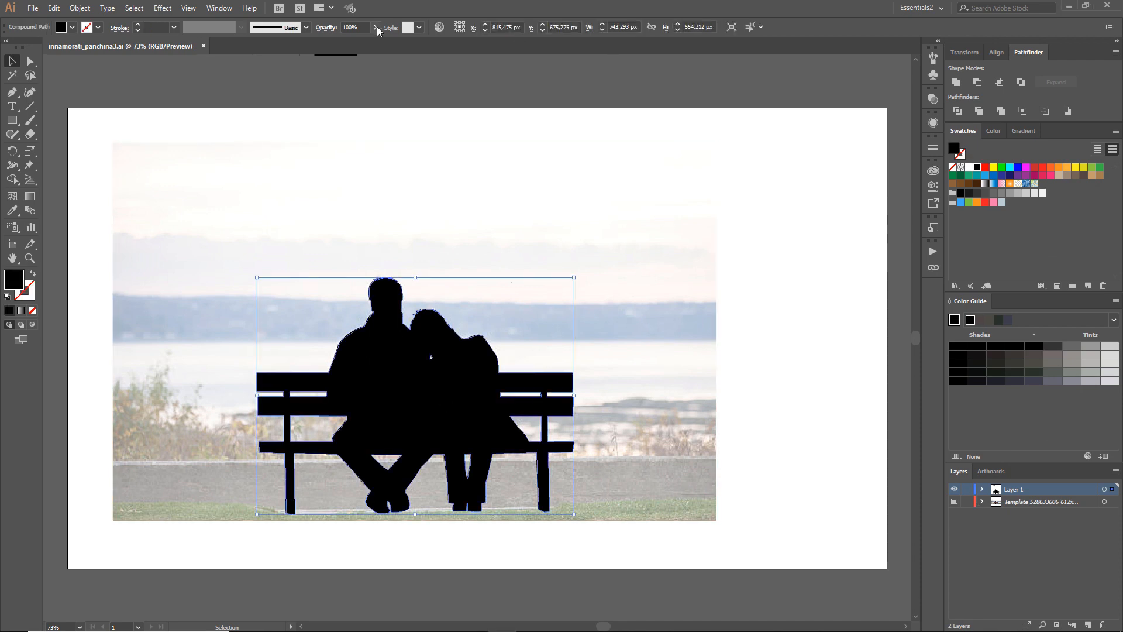
pyautogui.click(376, 28)
pyautogui.moveTo(374, 44); pyautogui.dragTo(346, 45)
pyautogui.click(464, 205)
# - Trace a small closed patch over the light gap between the two people just below the bench's second backrest slat
pyautogui.press('z')
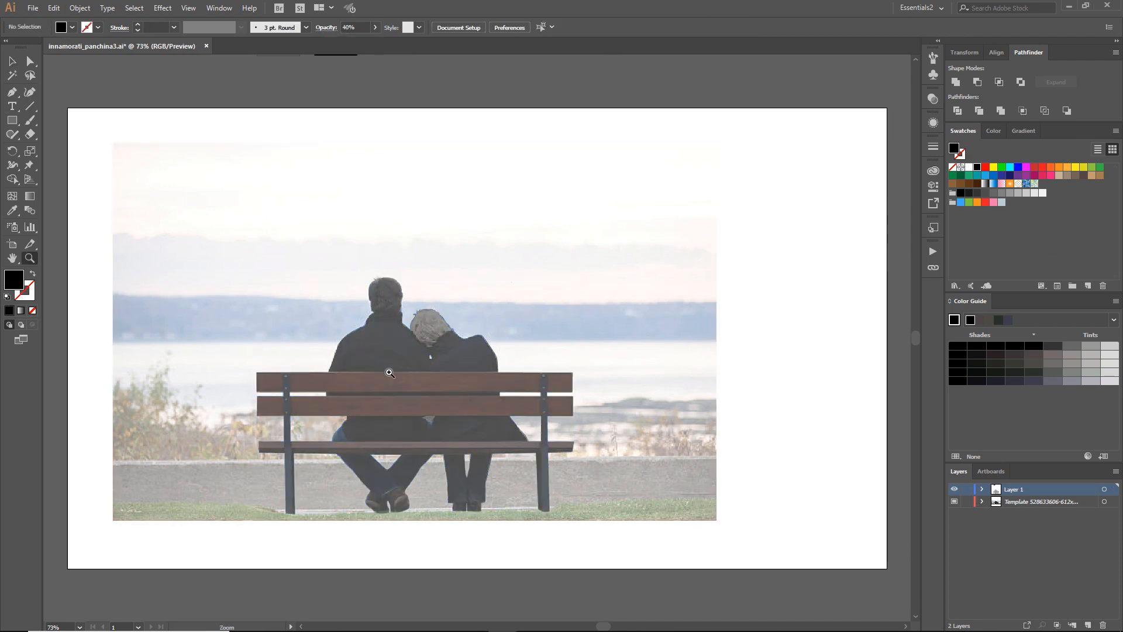
pyautogui.press('p')
pyautogui.moveTo(389, 373); pyautogui.dragTo(508, 442)
pyautogui.click(559, 400)
pyautogui.click(489, 400)
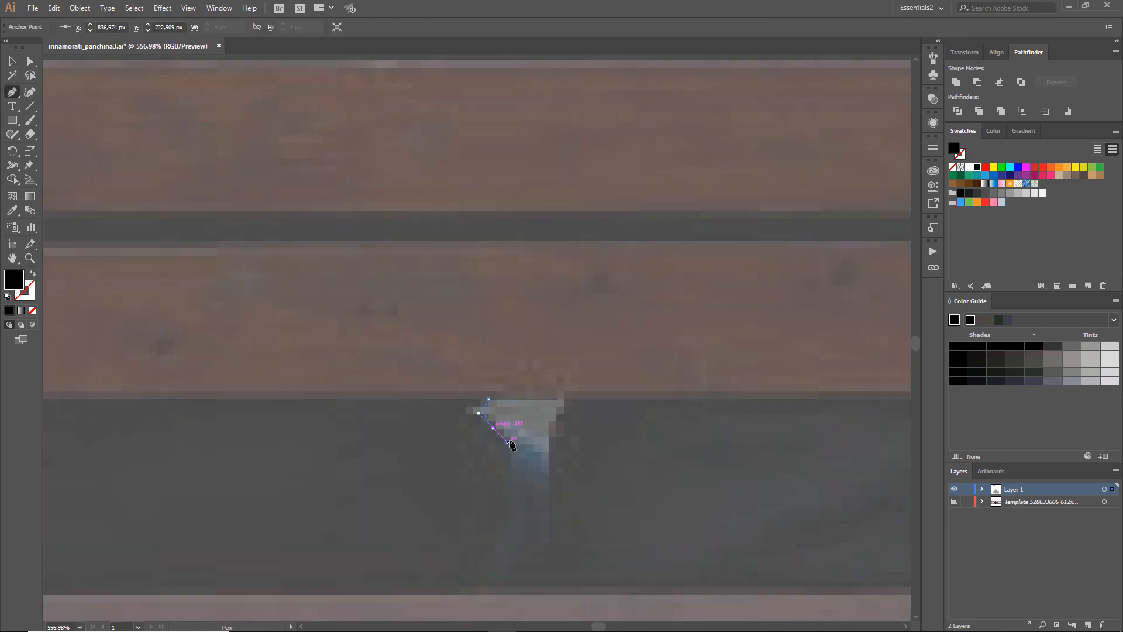
pyautogui.click(544, 462)
pyautogui.moveTo(566, 390); pyautogui.dragTo(561, 354)
# - Unite the small patch with the couple-and-bench silhouette
pyautogui.click(13, 61)
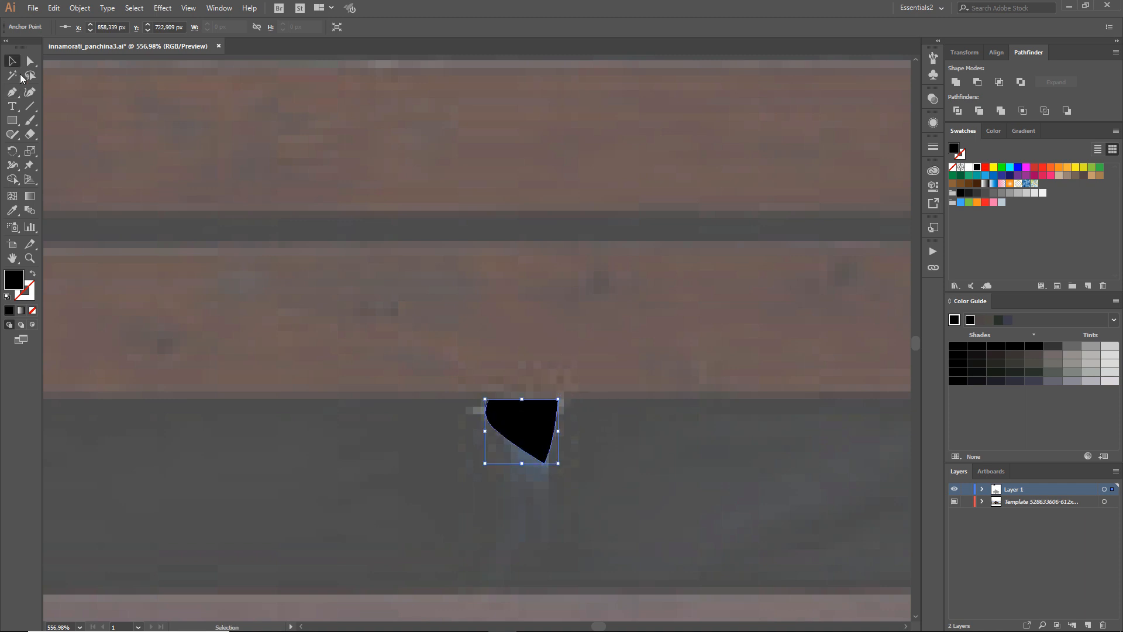
pyautogui.hotkey('ctrl', '0')
pyautogui.keyDown('shift'); pyautogui.click(456, 346); pyautogui.keyUp('shift')
pyautogui.click(956, 81)
pyautogui.hotkey('ctrl', 'shift', 'a')
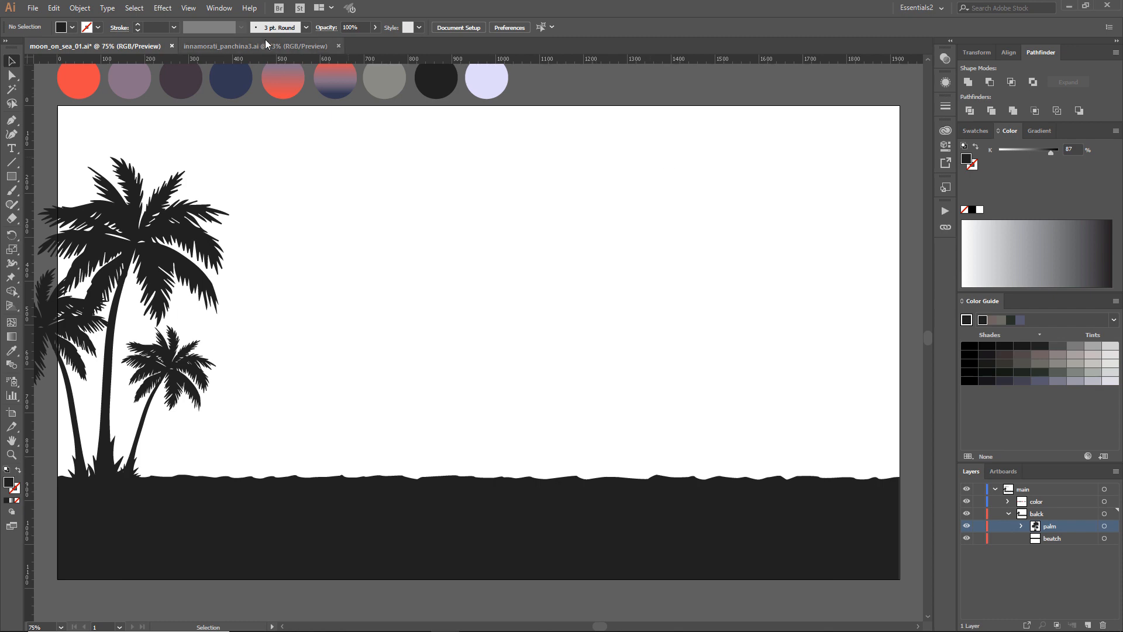
# - Copy the couple silhouette from innamorati_panchina3.ai into the balck layer of moon_on_sea_01.ai and scale it down to about 280 px wide
pyautogui.click(256, 45)
pyautogui.click(59, 10)
pyautogui.click(65, 64)
pyautogui.click(120, 79)
pyautogui.click(96, 47)
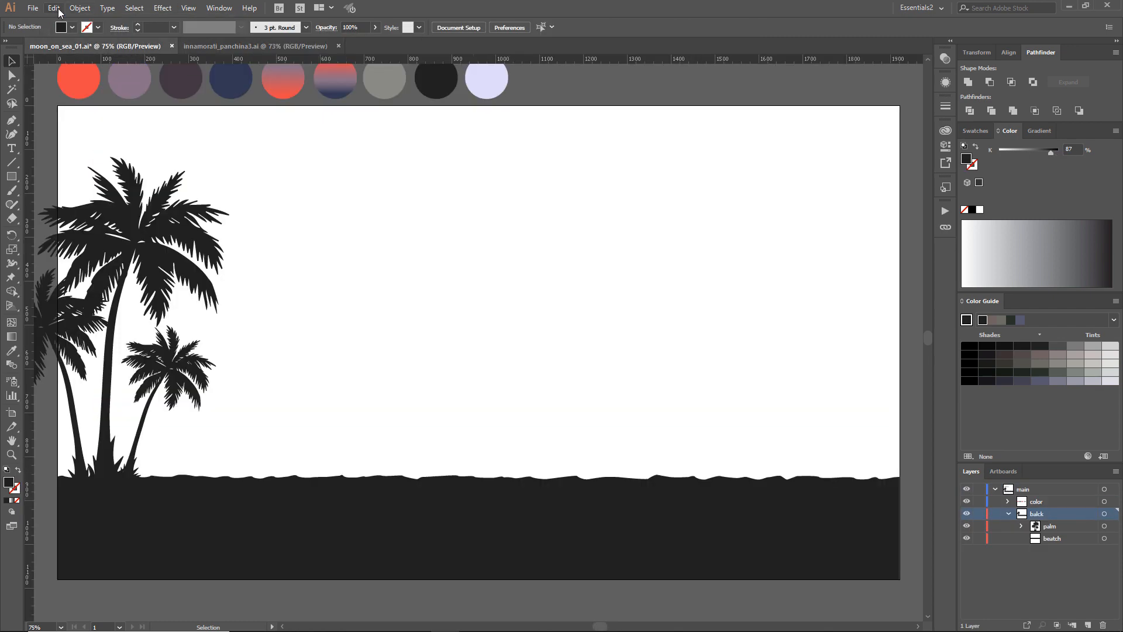
pyautogui.click(54, 9)
pyautogui.click(65, 77)
pyautogui.moveTo(315, 222); pyautogui.dragTo(519, 383)
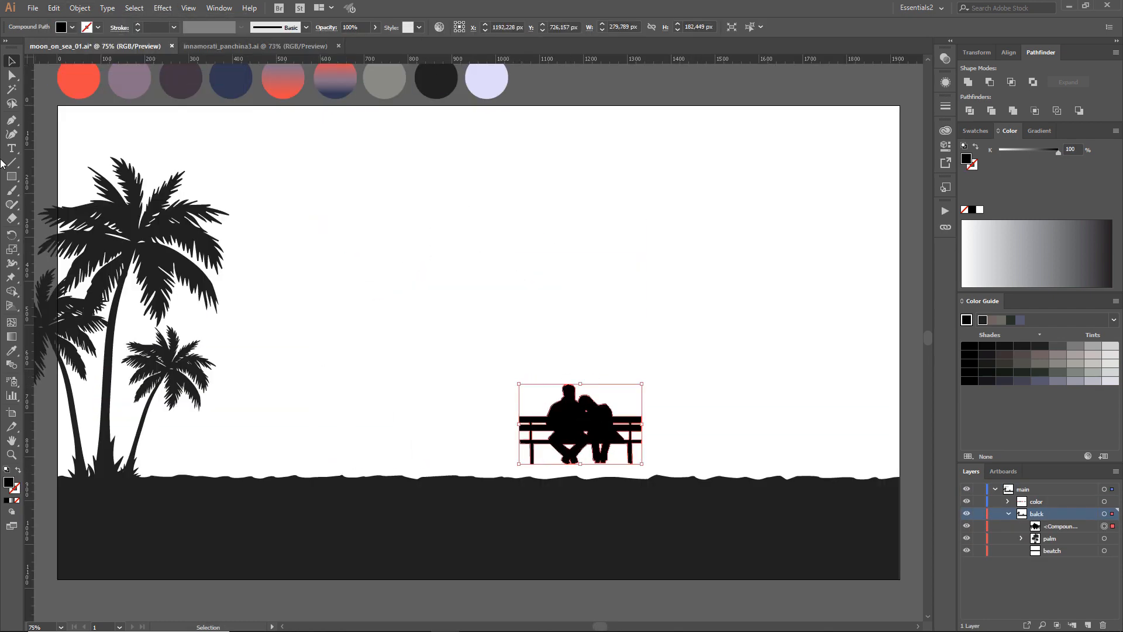
# - Copy the palms' dark fill to the couple silhouette with the Eyedropper and move the silhouette down onto the ground line
pyautogui.click(12, 353)
pyautogui.click(108, 351)
pyautogui.click(12, 61)
pyautogui.moveTo(605, 426); pyautogui.dragTo(673, 441)
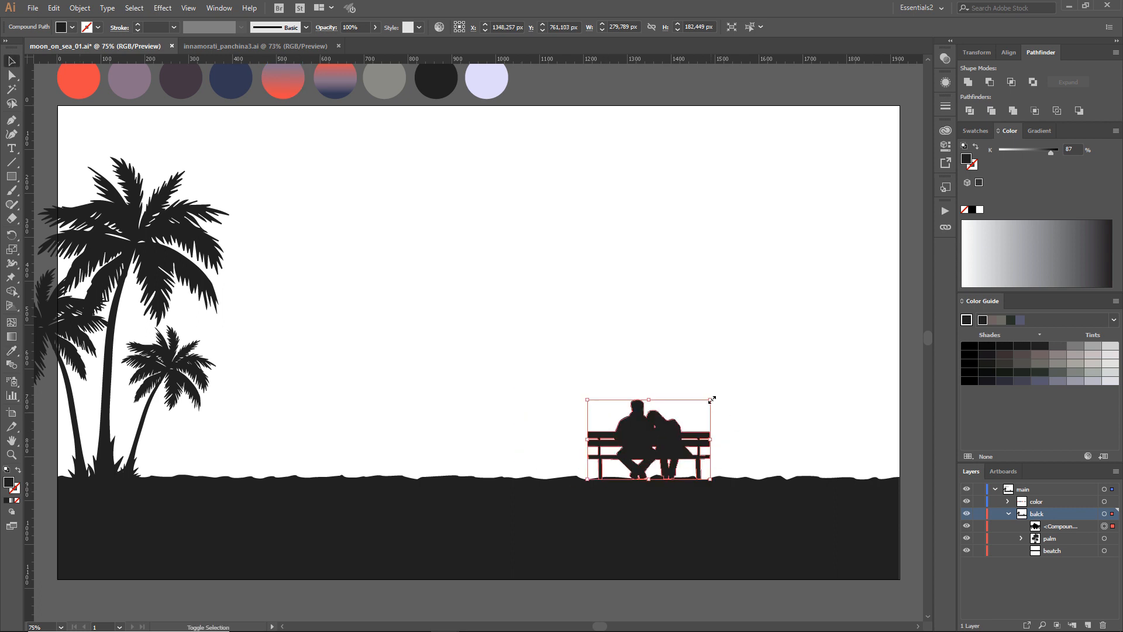
# - Enlarge the couple silhouette to about 308 px wide and nudge it down to rest on the ground
pyautogui.moveTo(711, 399); pyautogui.dragTo(723, 392)
pyautogui.moveTo(654, 390); pyautogui.dragTo(657, 385)
pyautogui.click(693, 394)
pyautogui.click(683, 432)
pyautogui.press('Down')
pyautogui.press('Down')
pyautogui.click(638, 198)
# - Unite the three palms into one compound shape
pyautogui.hscroll(-5, 425, 219)
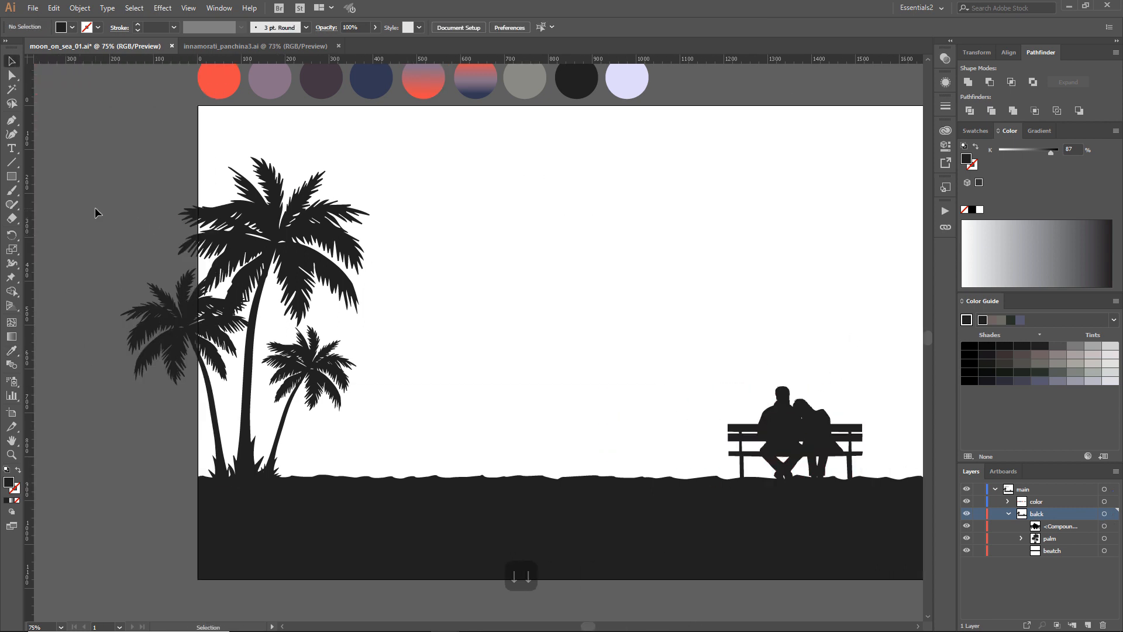
pyautogui.moveTo(95, 210); pyautogui.dragTo(253, 241)
pyautogui.click(969, 82)
pyautogui.click(132, 209)
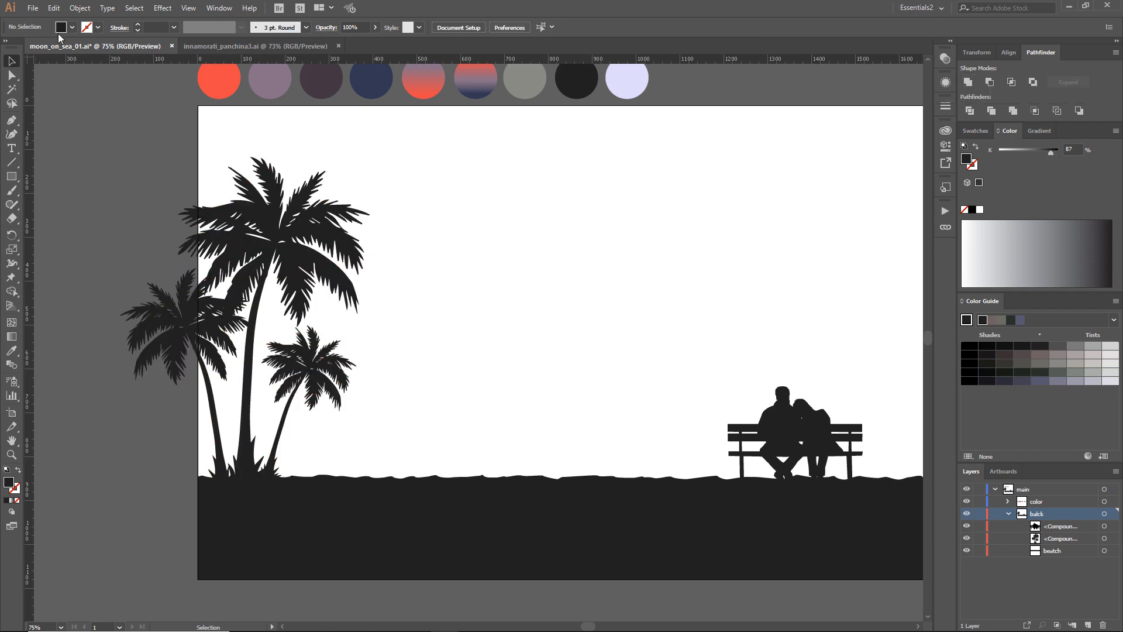
# - Draw a rectangle over the palm parts outside the artboard and subtract it from the palms with Minus Front
pyautogui.click(12, 177)
pyautogui.hscroll(-1, 197, 475)
pyautogui.moveTo(72, 162)
pyautogui.mouseDown()
pyautogui.moveTo(197, 474)
pyautogui.moveTo(226, 476)
pyautogui.mouseUp()
pyautogui.click(12, 61)
pyautogui.keyDown('shift'); pyautogui.click(292, 246); pyautogui.keyUp('shift')
pyautogui.click(990, 81)
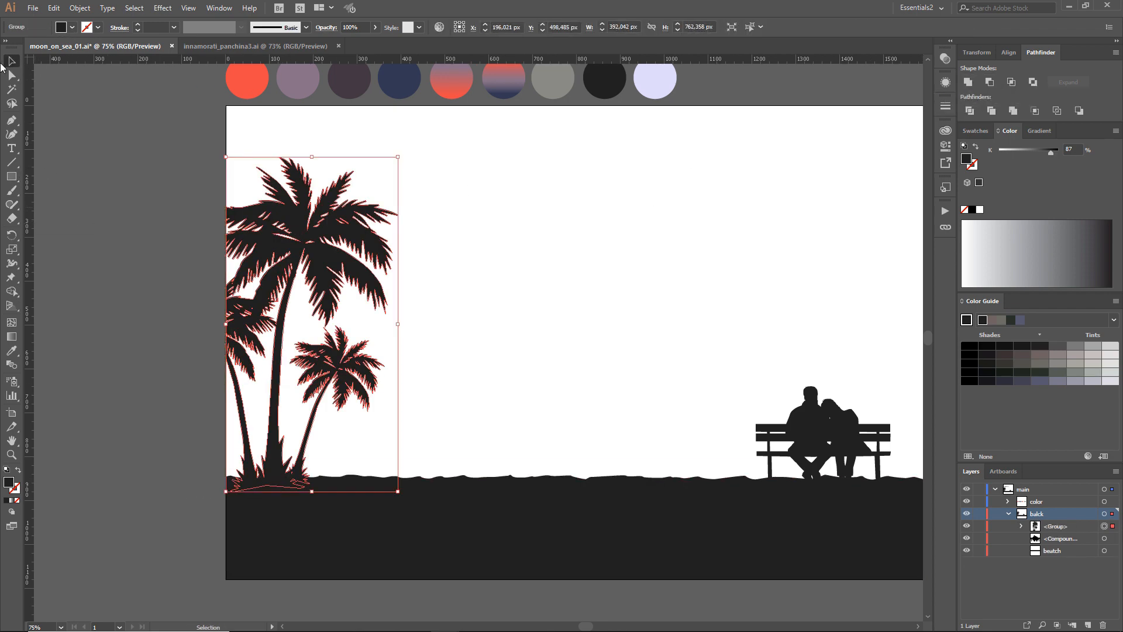
pyautogui.hotkey('ctrl', 'alt', '0')
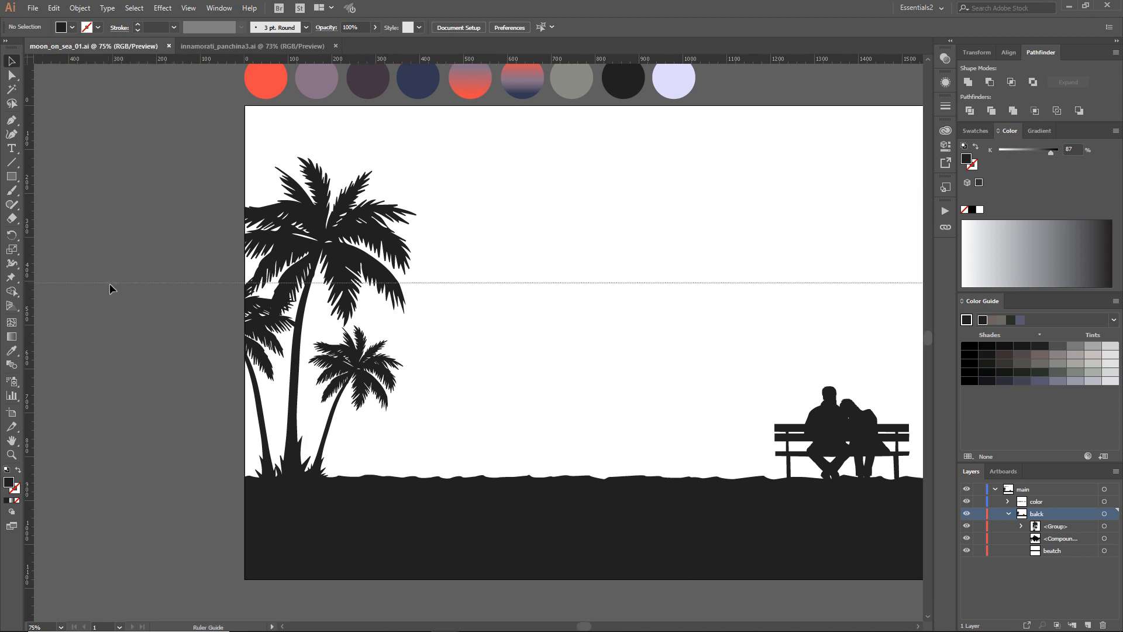
# - Place a horizontal guide at the height of the man's head and enlarge the couple silhouette to about 351 px wide
pyautogui.moveTo(109, 284); pyautogui.dragTo(124, 383)
pyautogui.click(820, 430)
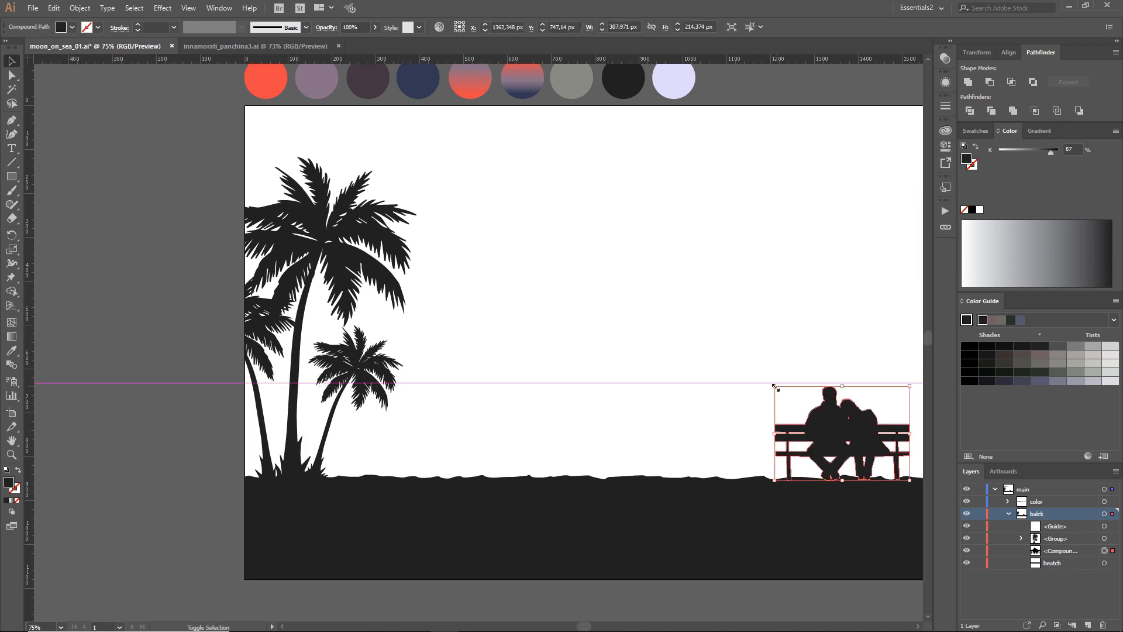
pyautogui.moveTo(774, 386); pyautogui.dragTo(756, 372)
pyautogui.hotkey('ctrl', 'alt', '0')
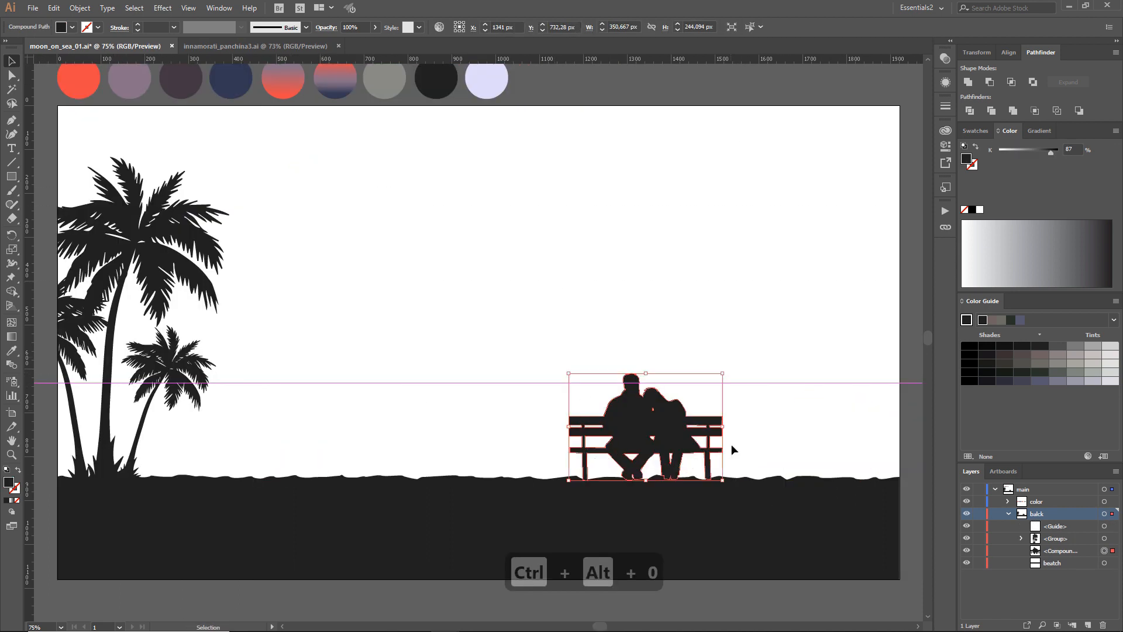
# - Move the couple silhouette along the ground toward the right edge, to about X 1496 px, and save the document
pyautogui.moveTo(667, 434); pyautogui.dragTo(735, 432)
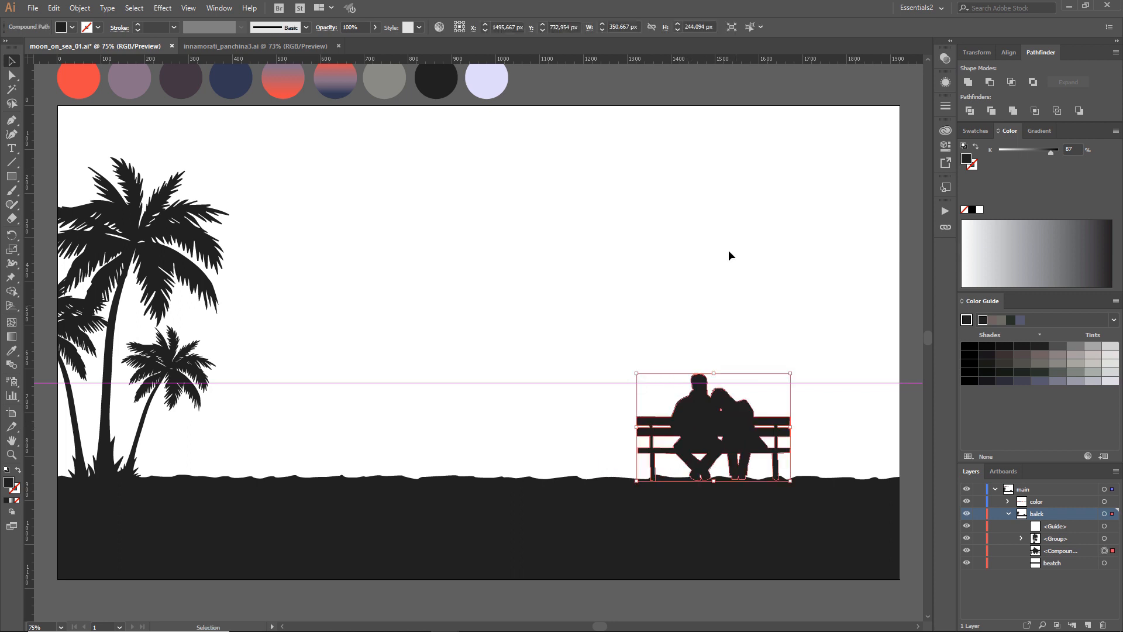
pyautogui.click(731, 254)
pyautogui.click(33, 8)
pyautogui.click(51, 115)
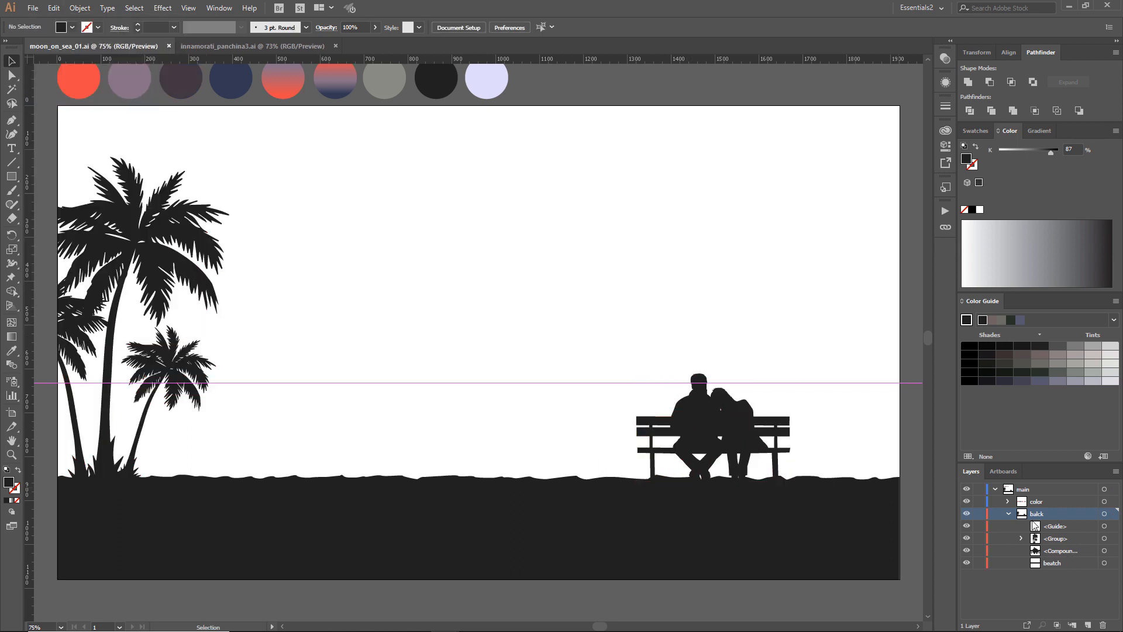
pyautogui.hscroll(-3, 87, 358)
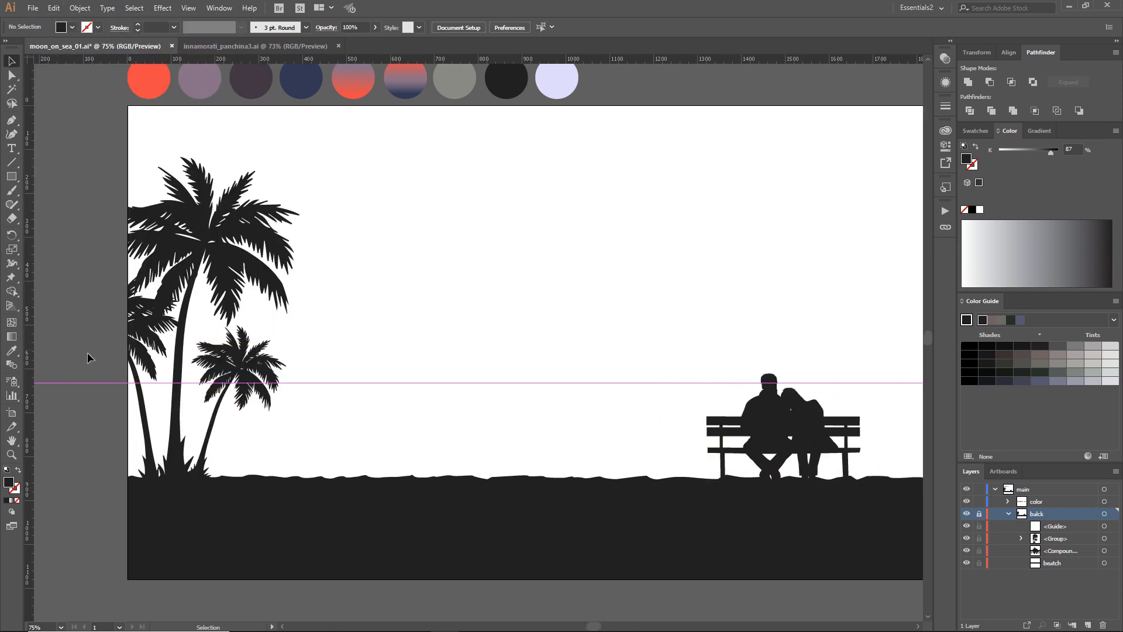
pyautogui.rightClick(78, 383)
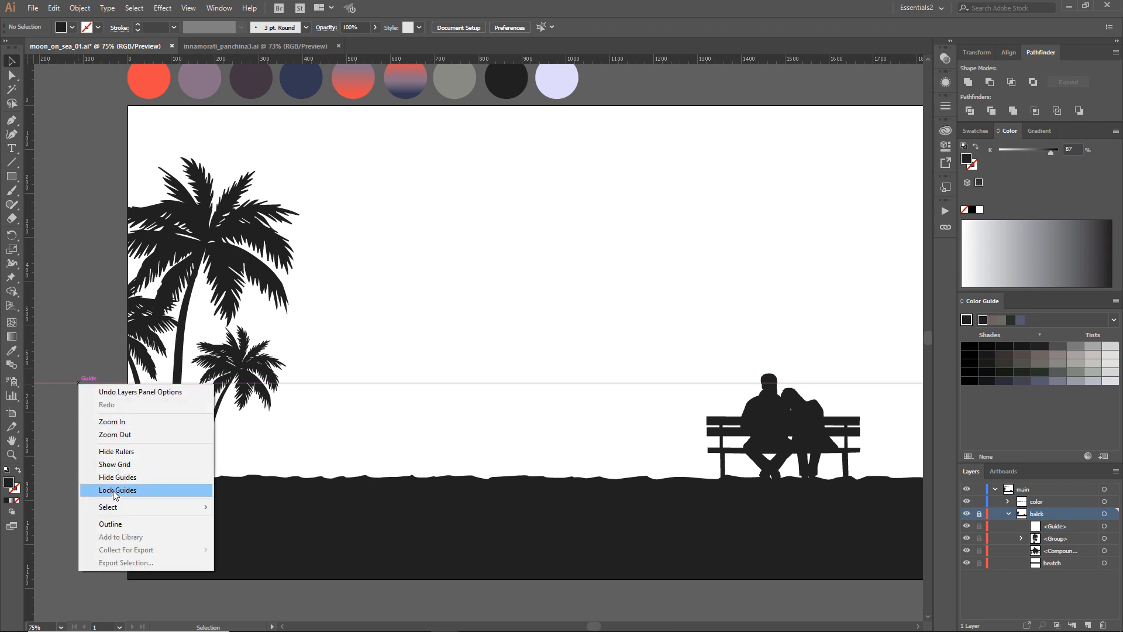
pyautogui.press('Escape')
pyautogui.click(86, 12)
pyautogui.click(87, 12)
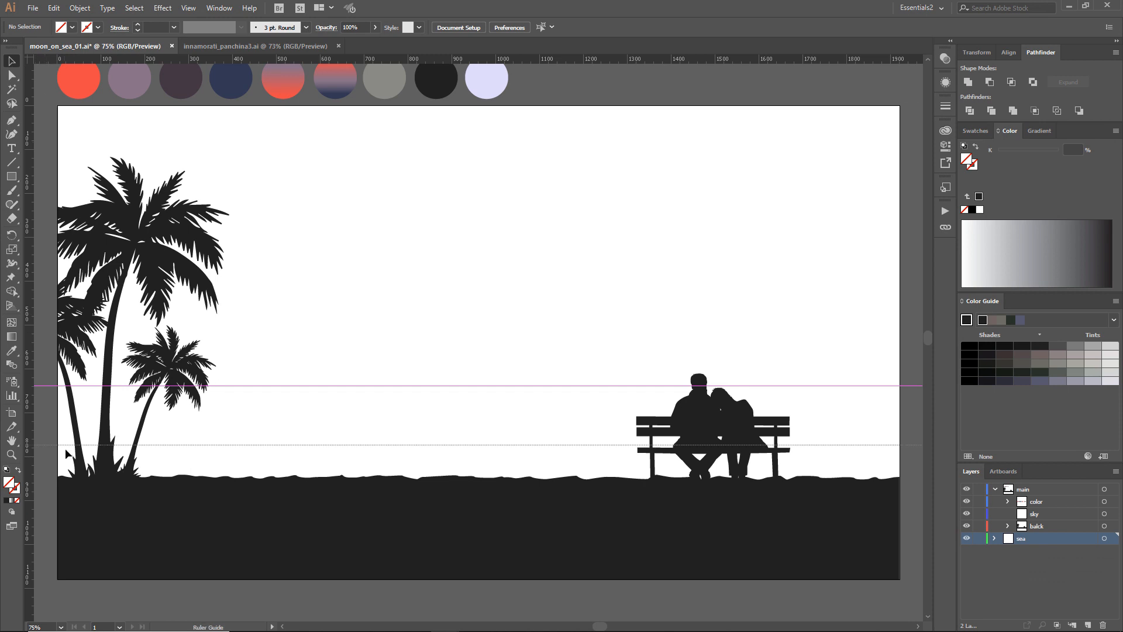
# - Place and lock a second horizontal guide along the ground's upper edge, and lock and hide the balck layer
pyautogui.click(53, 477)
pyautogui.rightClick(52, 477)
pyautogui.click(70, 561)
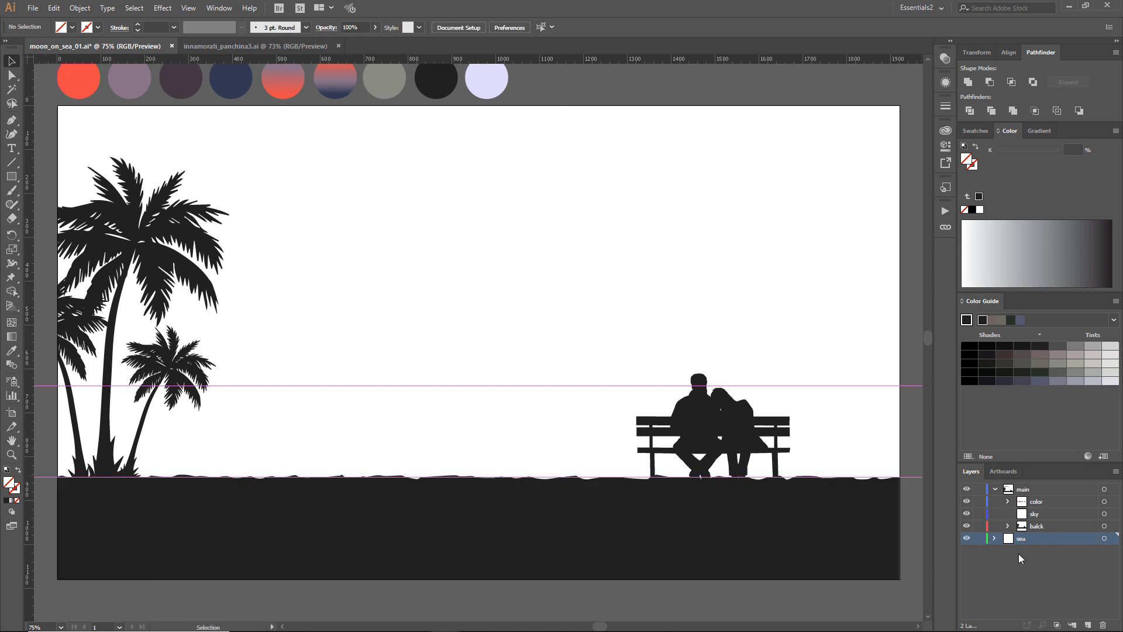
pyautogui.click(980, 514)
pyautogui.click(966, 526)
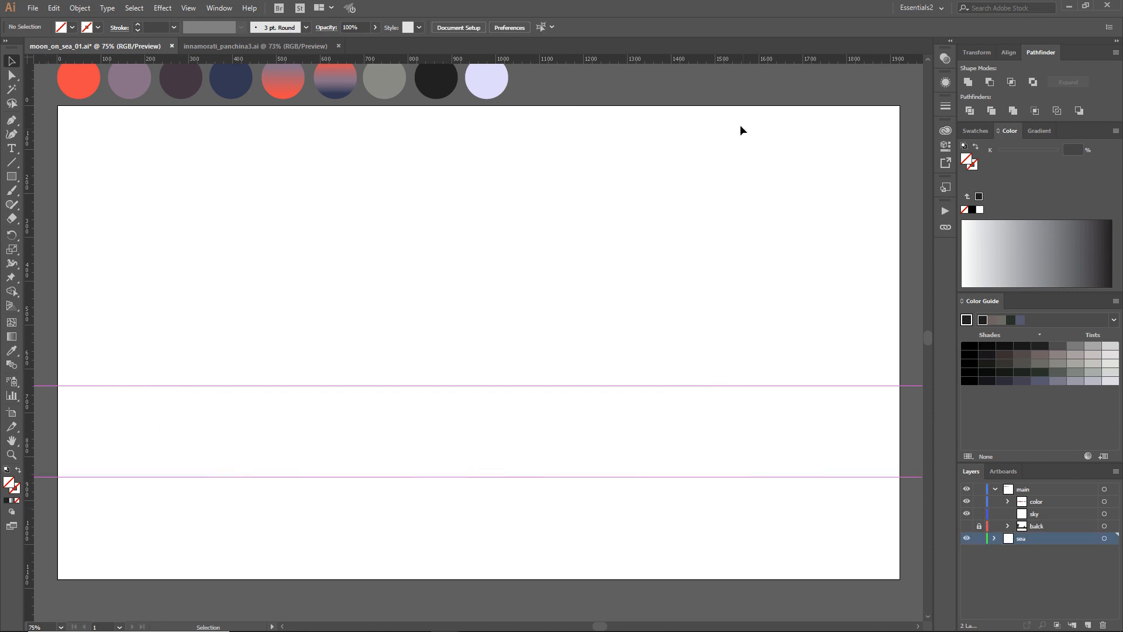
# - Draw an unfilled, tan-stroked rectangle about 1969 by 255 px in the sea layer, spanning the artboard's width and both guides
pyautogui.click(98, 28)
pyautogui.click(42, 78)
pyautogui.click(12, 177)
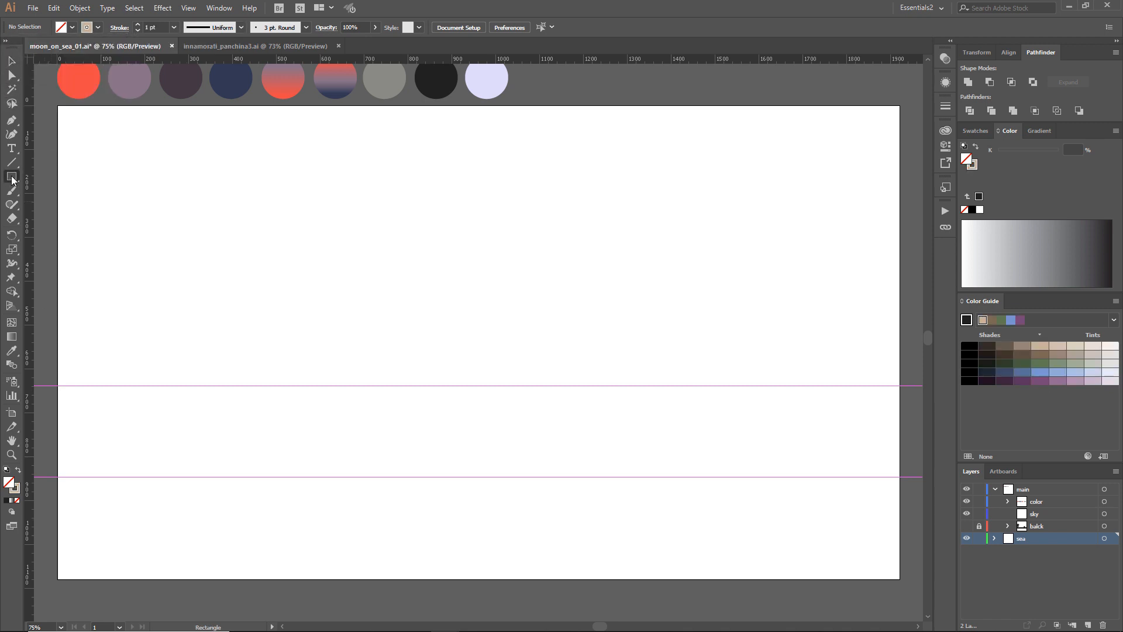
pyautogui.moveTo(48, 374); pyautogui.dragTo(197, 472)
pyautogui.hotkey('ctrl', 'z')
pyautogui.moveTo(46, 375); pyautogui.dragTo(909, 488)
# - Fill the sea rectangle with the palette's red-to-purple linear gradient and set the gradient angle to -90°
pyautogui.press('i')
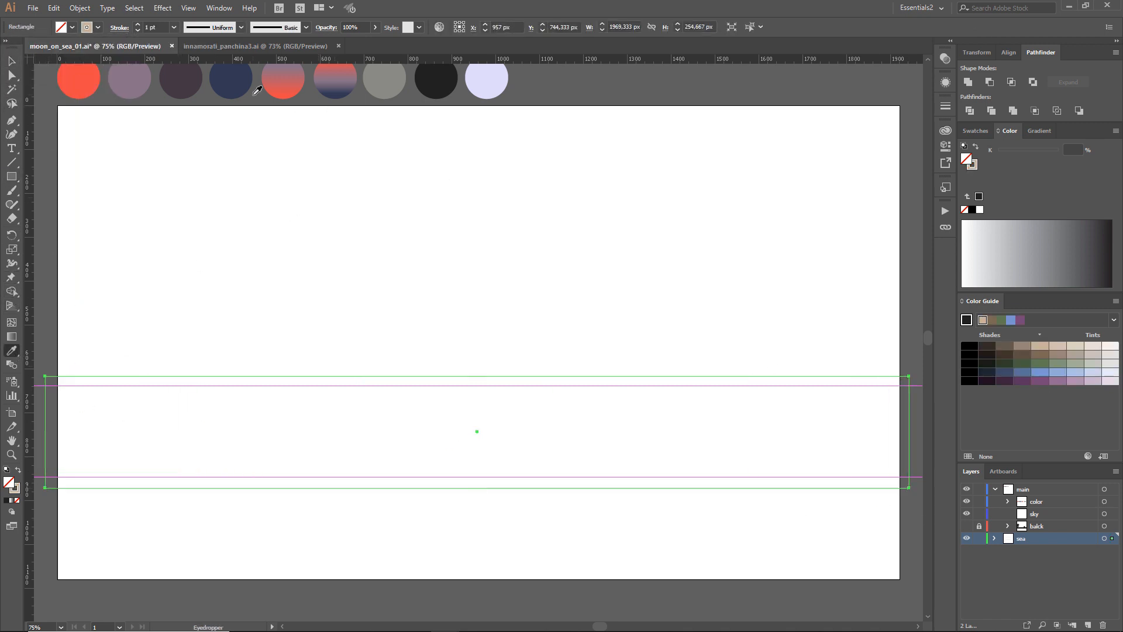
pyautogui.click(328, 84)
pyautogui.click(1040, 131)
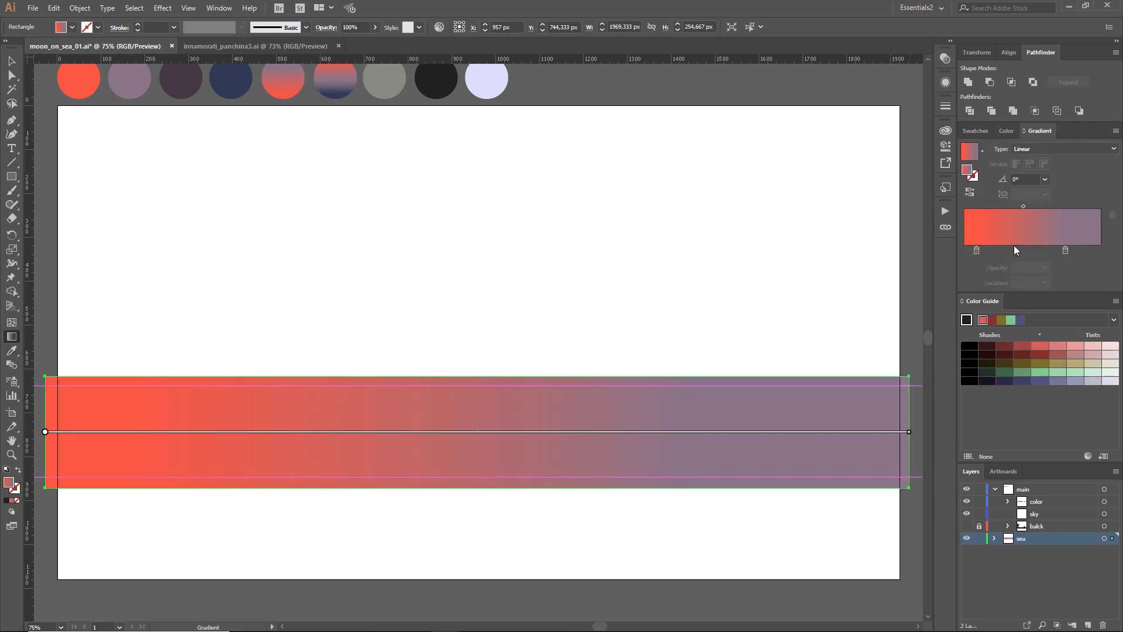
pyautogui.click(1045, 179)
pyautogui.click(1056, 243)
pyautogui.click(1045, 179)
pyautogui.click(1058, 352)
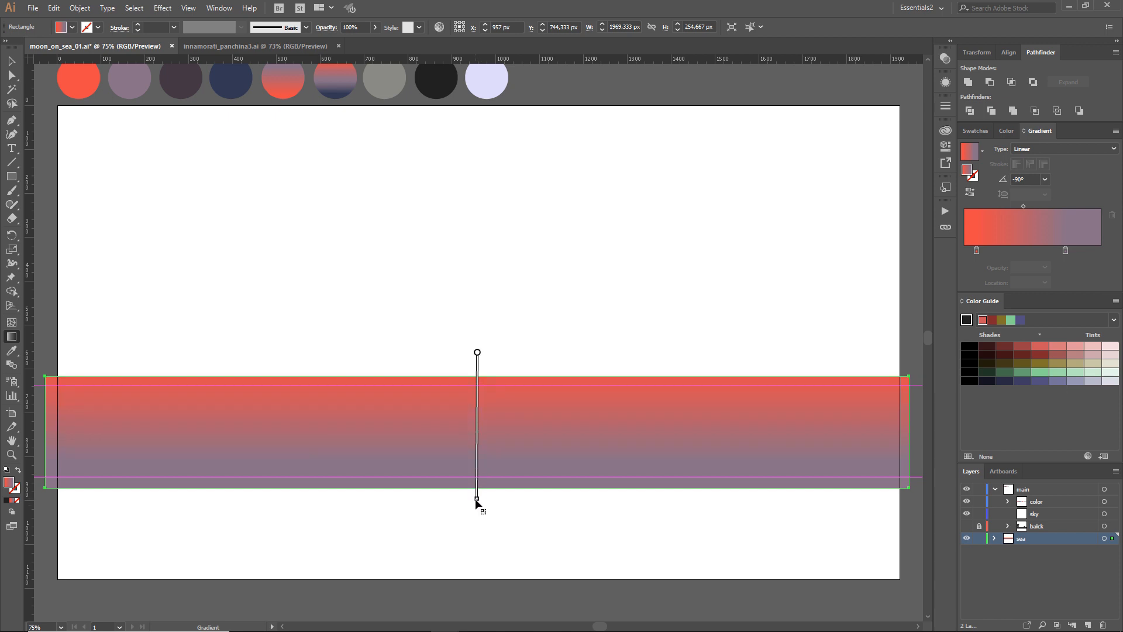
# - Extend the gradient beyond the rectangle's upper and lower edges and shift its purple stop closer to the red one
pyautogui.moveTo(477, 500); pyautogui.dragTo(476, 521)
pyautogui.moveTo(478, 353); pyautogui.dragTo(478, 331)
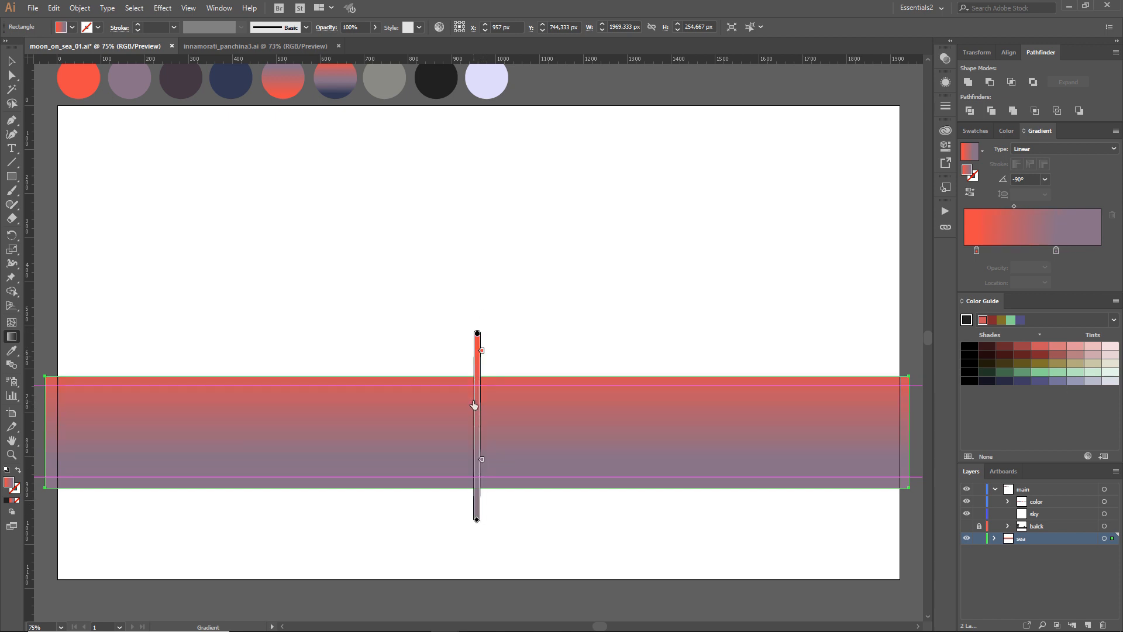
pyautogui.press('v')
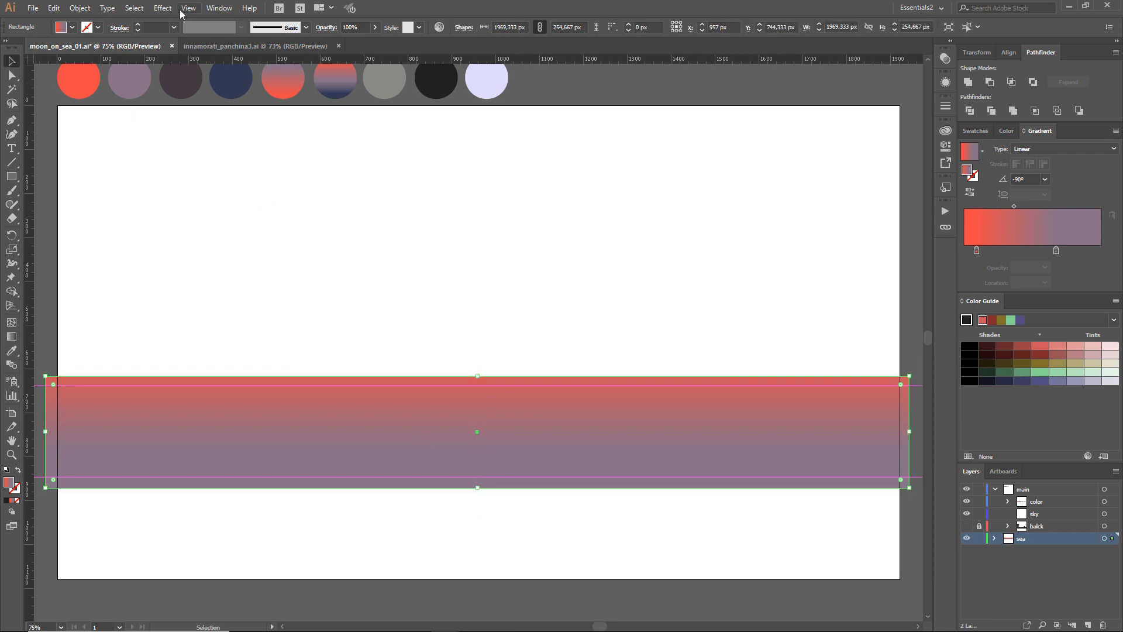
# - Start a Scribble effect on the sea rectangle with 0° angle, -1 px path overlap, 8 px stroke width, 10% curviness and 8 px spacing
pyautogui.click(185, 8)
pyautogui.moveTo(162, 8)
pyautogui.moveTo(258, 140)
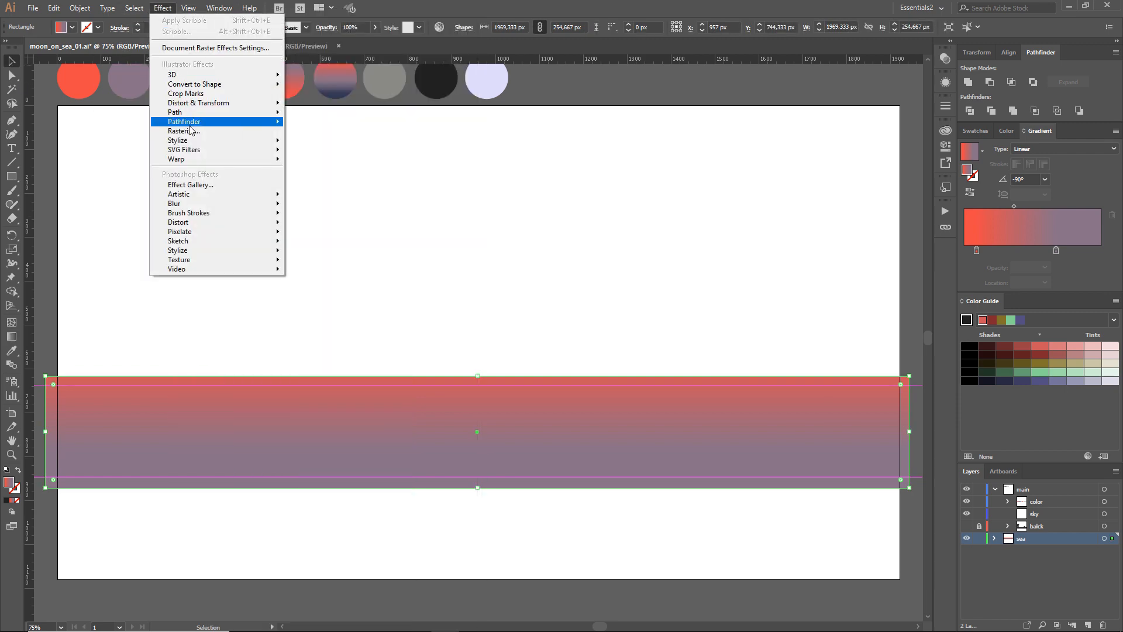
pyautogui.click(316, 205)
pyautogui.moveTo(919, 147)
pyautogui.mouseDown()
pyautogui.moveTo(923, 173)
pyautogui.moveTo(751, 153)
pyautogui.moveTo(923, 170)
pyautogui.moveTo(978, 225)
pyautogui.mouseUp()
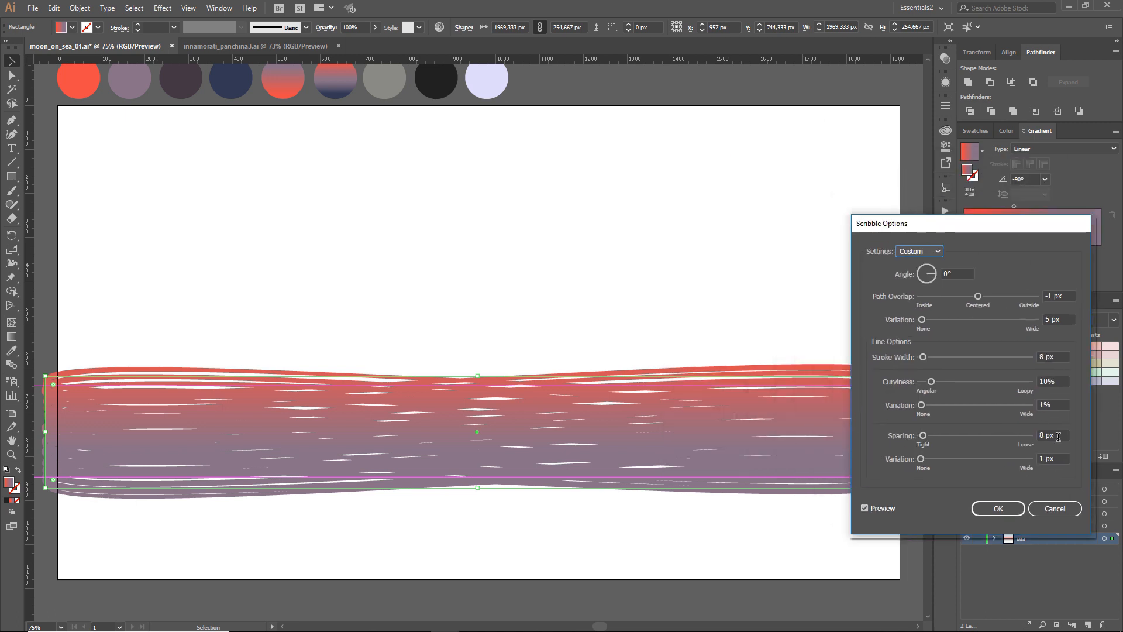
pyautogui.press('Down')
pyautogui.press('Up')
pyautogui.press('Up')
pyautogui.press('Up')
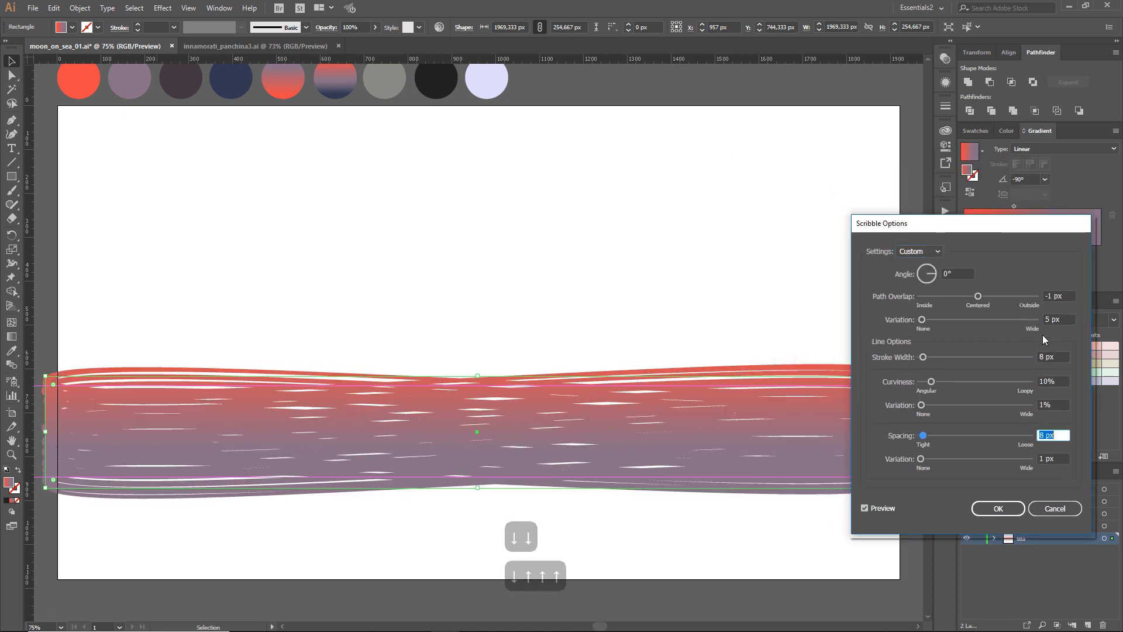
# - Try larger spacing variations for the Scribble effect, up to 6 px, and return the variation to 1 px
pyautogui.click(1053, 460)
pyautogui.press('Down')
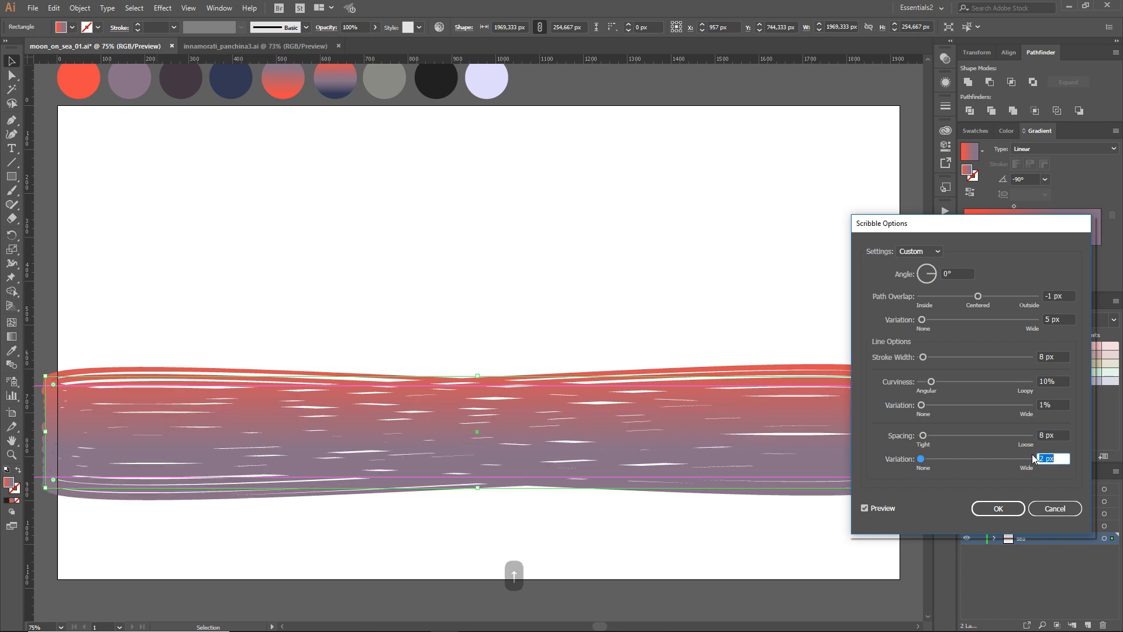
pyautogui.press('Up')
pyautogui.press('Up')
pyautogui.press('Down')
pyautogui.press('Up')
pyautogui.press('Up')
pyautogui.press('Up')
pyautogui.press('Up')
pyautogui.press('Up')
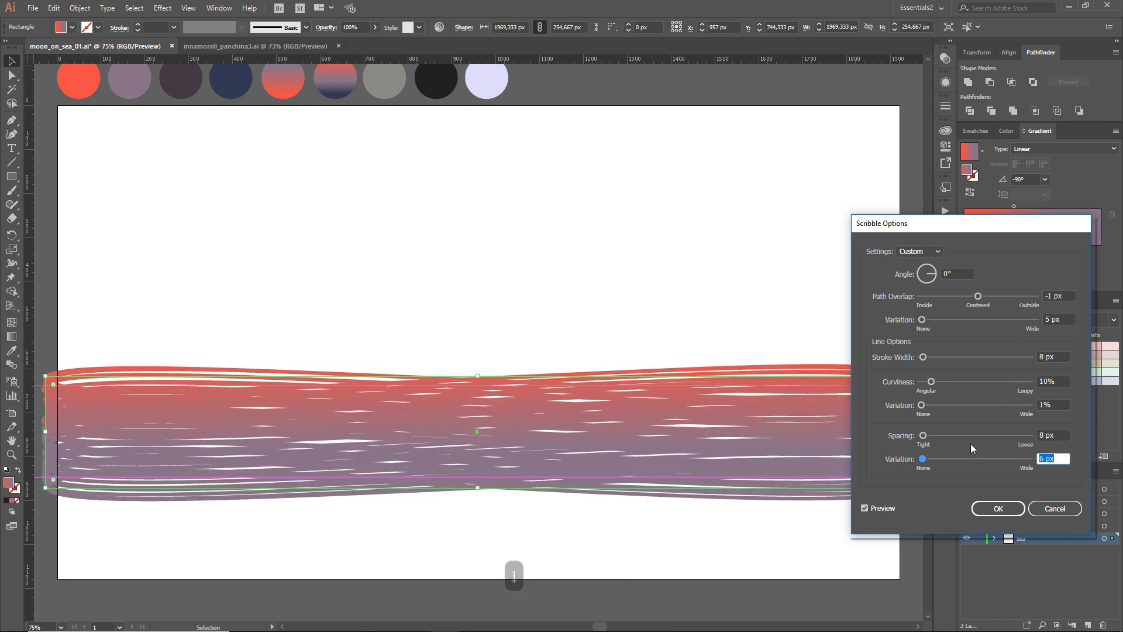
pyautogui.press('Down')
pyautogui.press('Down')
pyautogui.press('Down')
pyautogui.press('Down')
pyautogui.press('Down')
pyautogui.press('Down')
pyautogui.press('Down')
pyautogui.press('Down')
pyautogui.press('Down')
pyautogui.press('Down')
pyautogui.press('Up')
# - Set the Scribble's curviness variation to 1% and apply the effect to the sea rectangle
pyautogui.click(1061, 405)
pyautogui.press('Down')
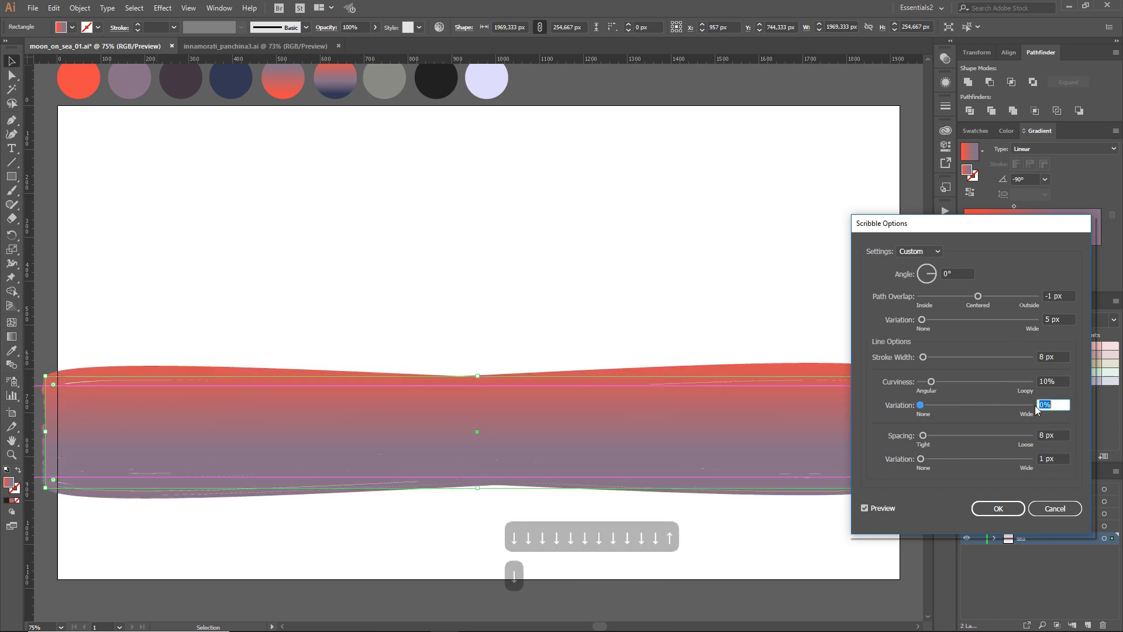
pyautogui.press('Up')
pyautogui.press('Up')
pyautogui.press('Up')
pyautogui.press('Down')
pyautogui.press('Down')
pyautogui.moveTo(1018, 229); pyautogui.dragTo(1016, 246)
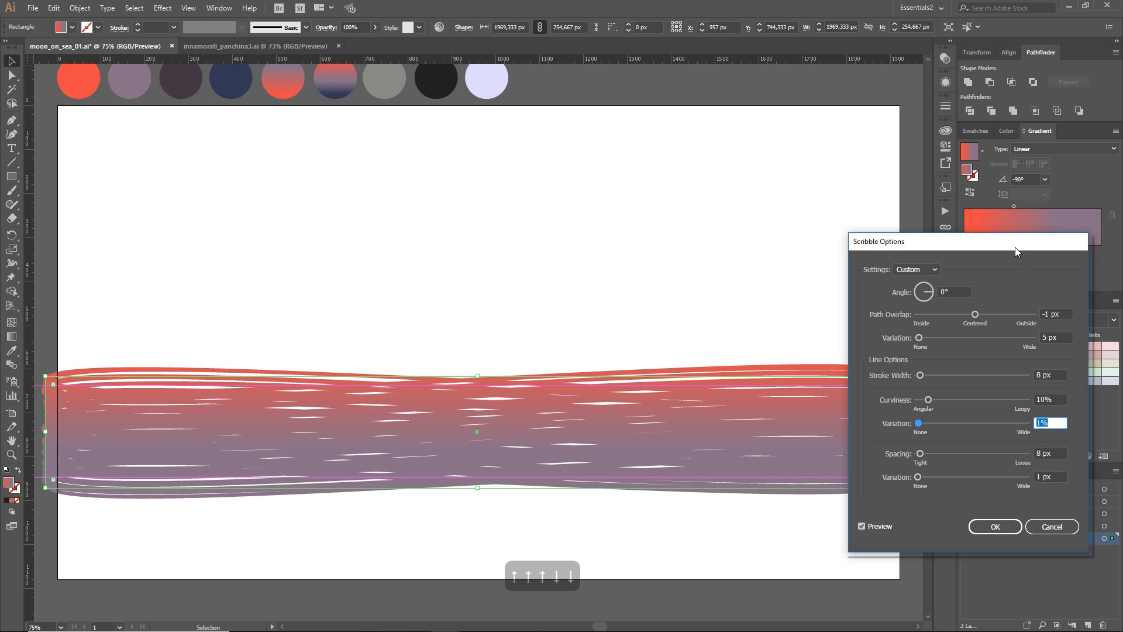
pyautogui.click(997, 528)
# - Apply a Feather effect with a 1 px radius to the scribbled sea rectangle
pyautogui.click(162, 8)
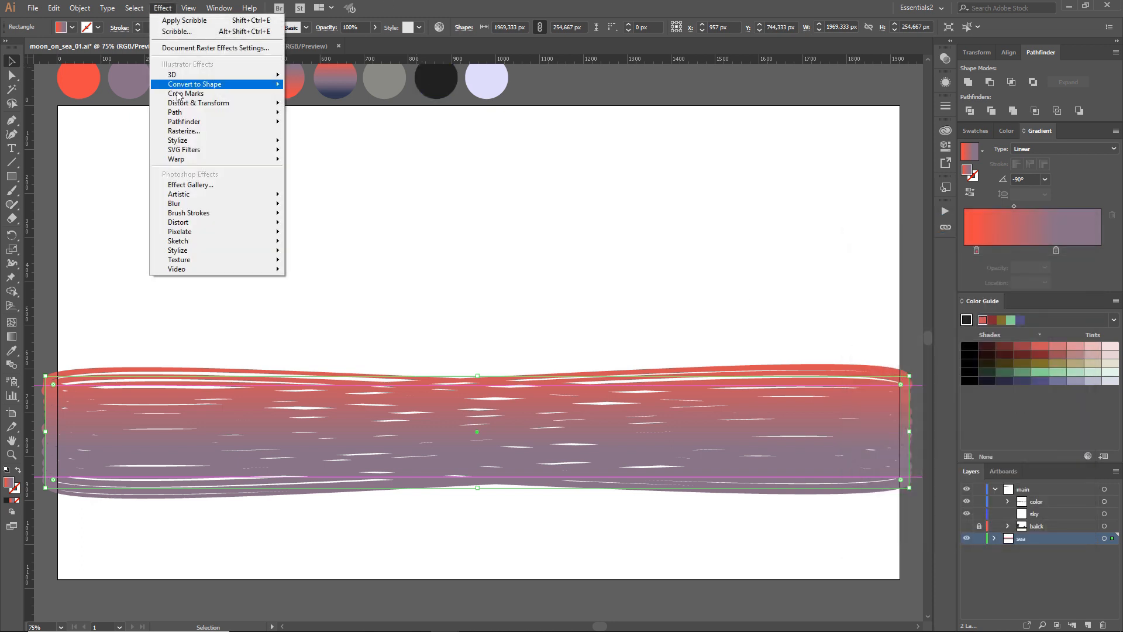
pyautogui.moveTo(190, 123)
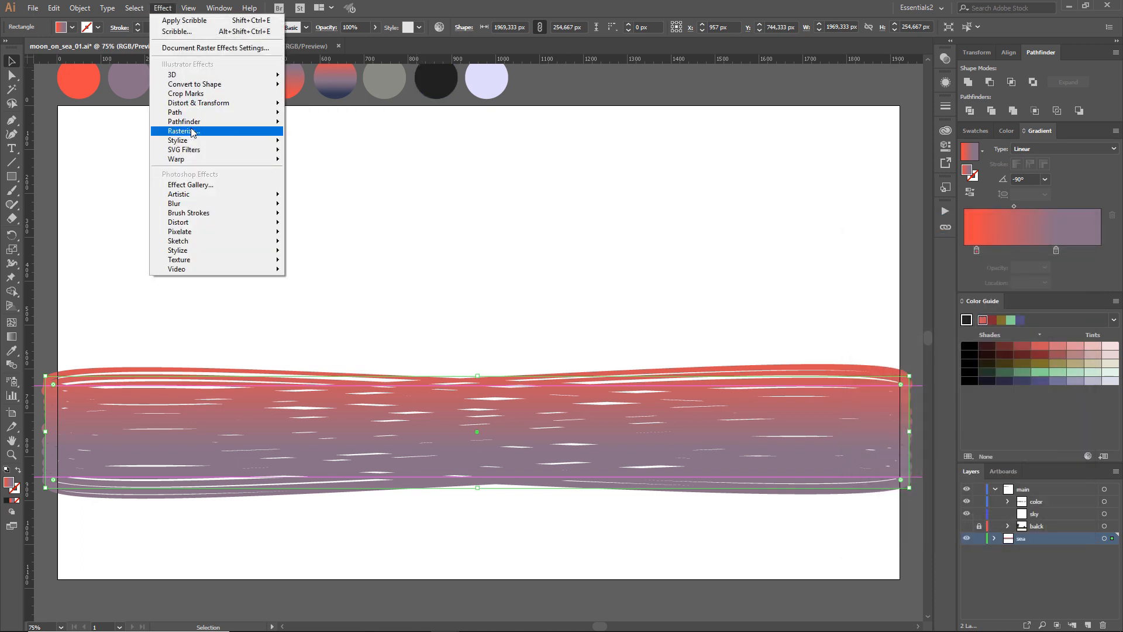
pyautogui.click(310, 154)
pyautogui.click(825, 446)
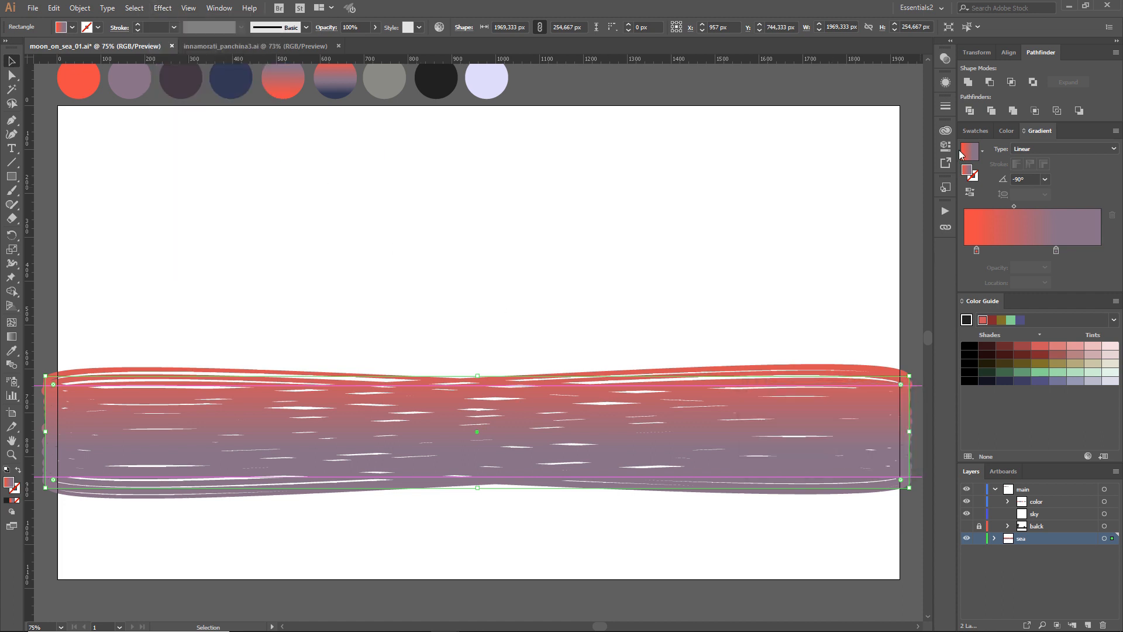
# - Reopen the sea's applied Scribble effect and check its settings
pyautogui.click(946, 83)
pyautogui.click(835, 141)
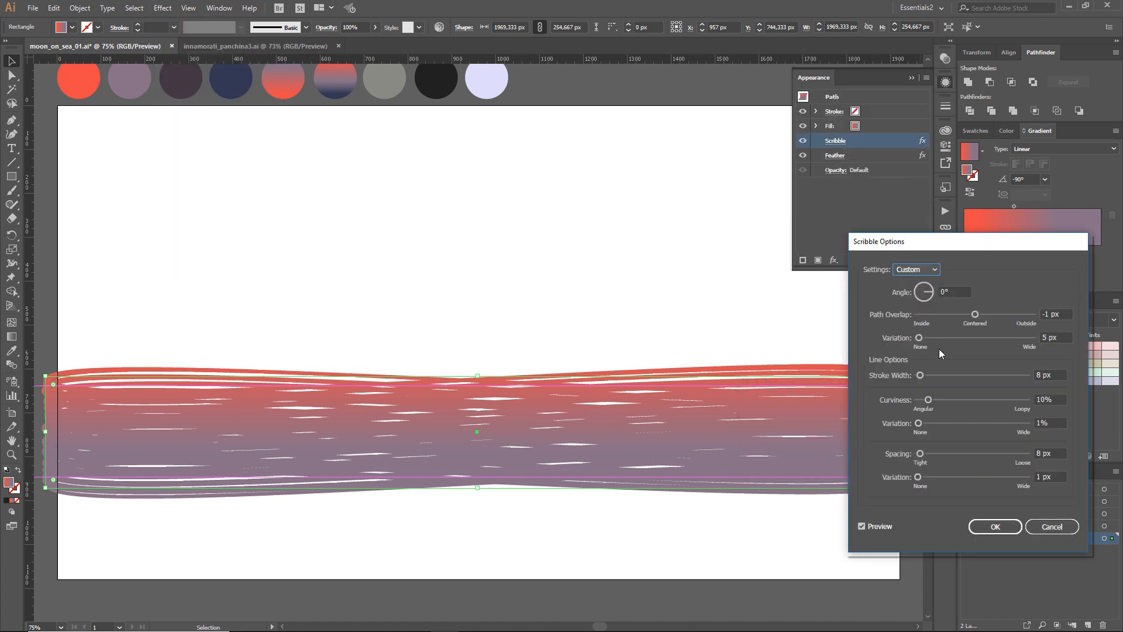
pyautogui.click(996, 527)
pyautogui.hotkey('ctrl', 'shift', 'a')
# - Reopen the sea's Feather effect, adjust its radius in 1 px increments, and deselect the sea
pyautogui.click(835, 155)
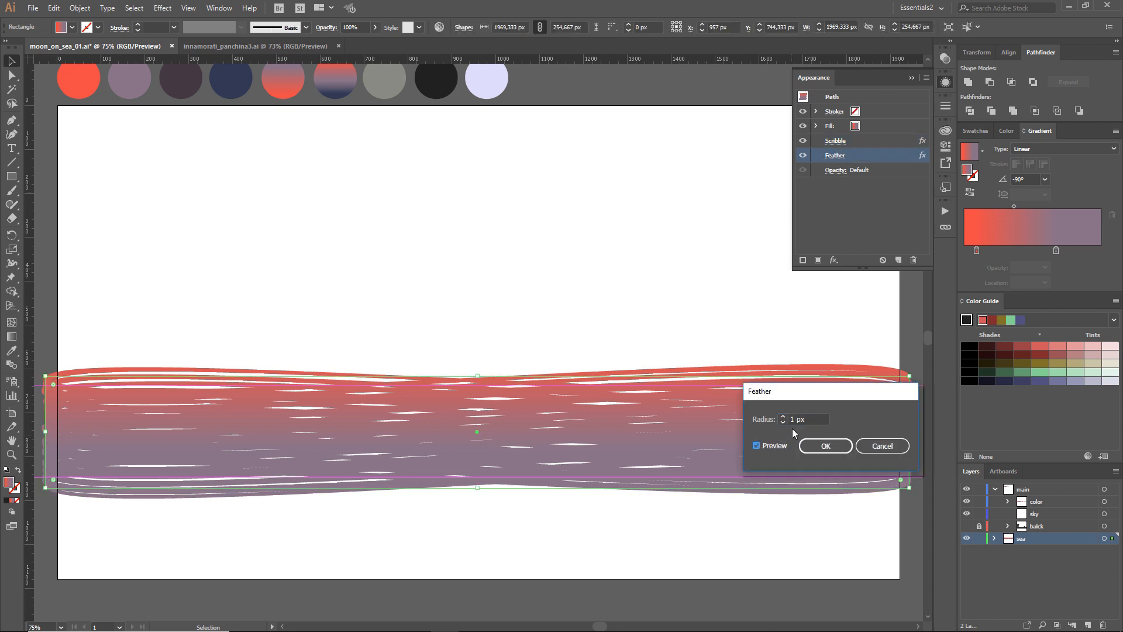
pyautogui.press('Up')
pyautogui.press('Up')
pyautogui.press('Down')
pyautogui.press('Down')
pyautogui.press('Down')
pyautogui.press('Down')
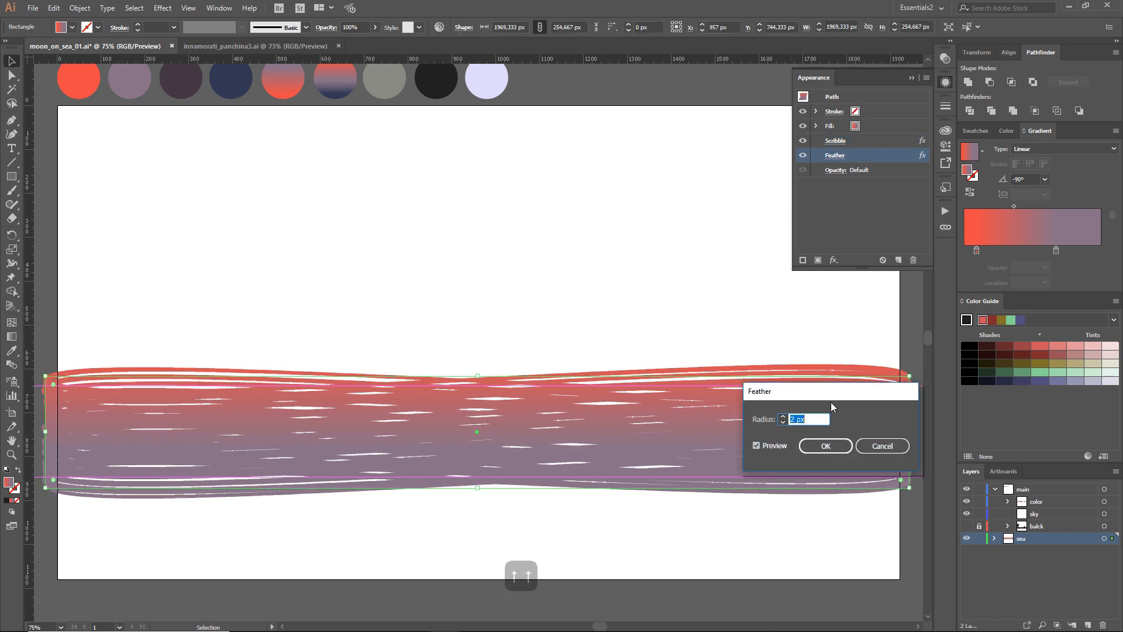
pyautogui.press('Up')
pyautogui.press('Down')
pyautogui.press('Return')
pyautogui.click(839, 336)
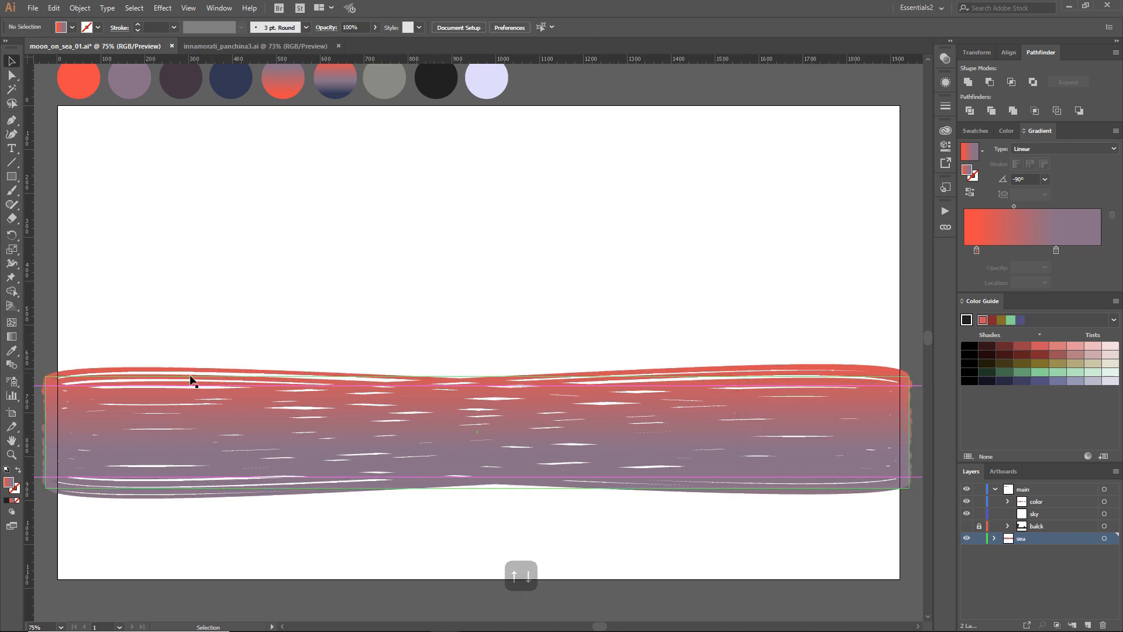
# - Change the sea gradient's purple stop to a muted blue-violet and move it to 78.64%
pyautogui.click(49, 391)
pyautogui.click(218, 310)
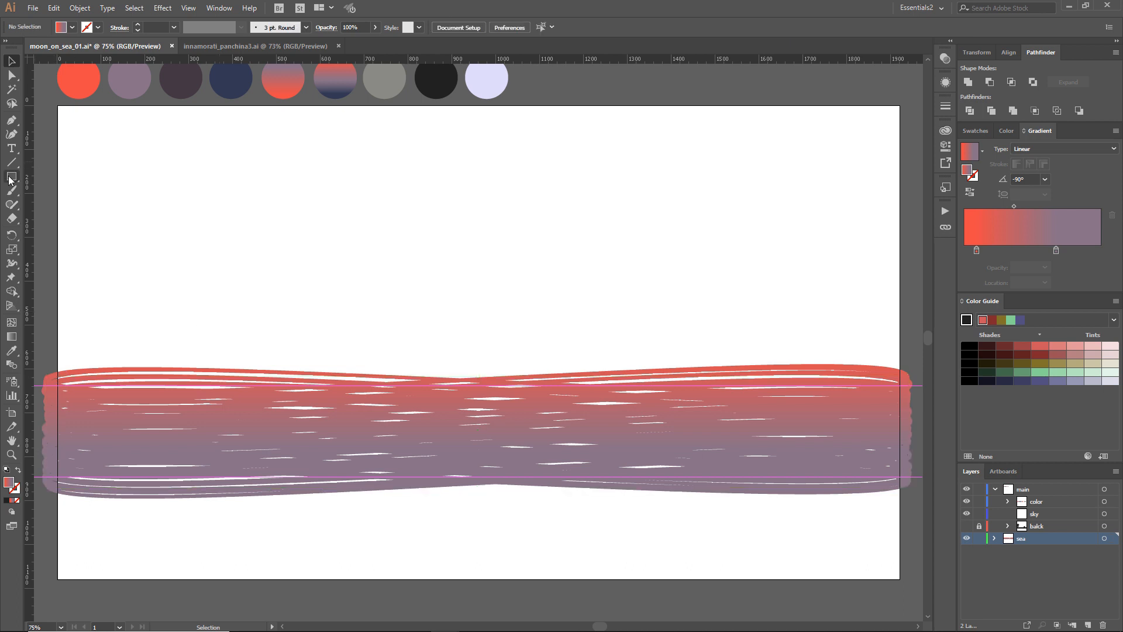
pyautogui.click(343, 431)
pyautogui.press('g')
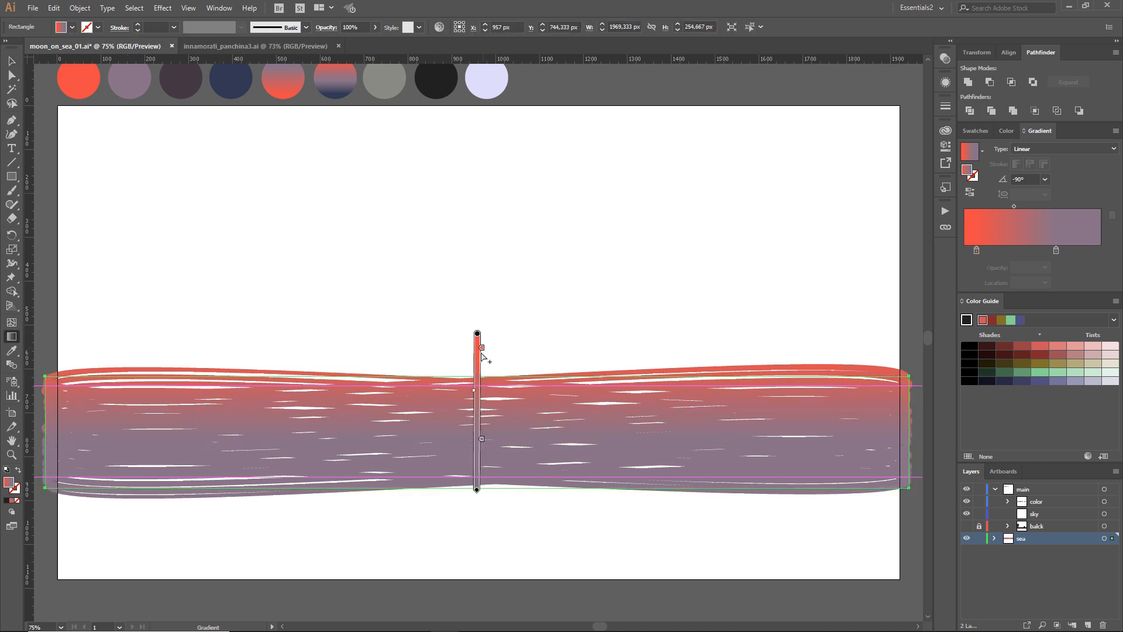
pyautogui.click(1056, 250)
pyautogui.moveTo(1040, 381); pyautogui.dragTo(1056, 251)
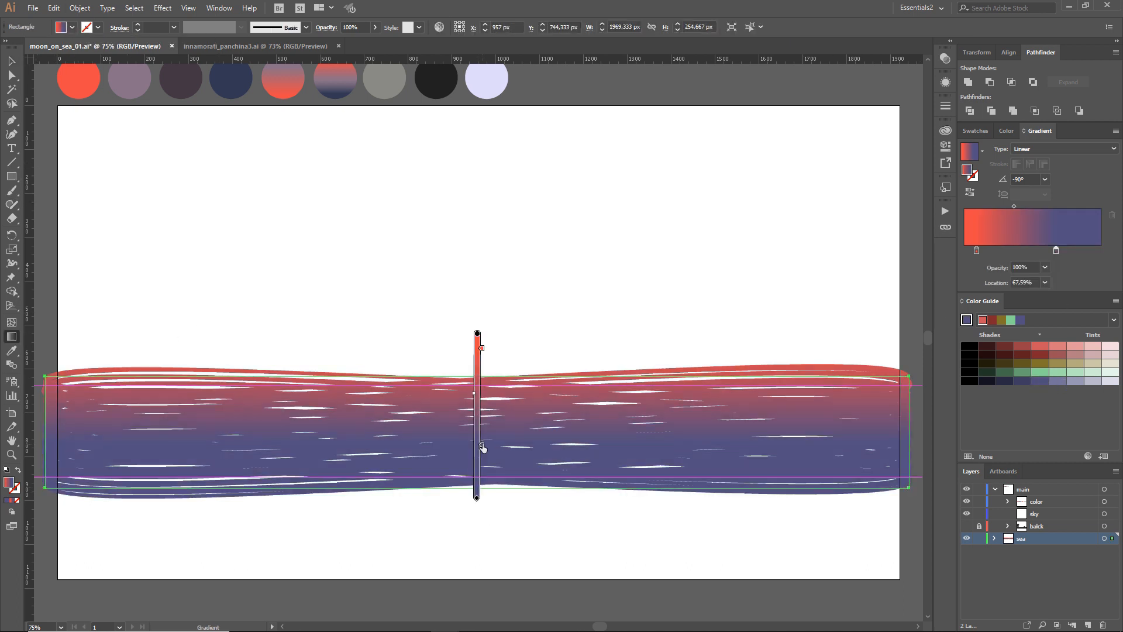
pyautogui.click(1058, 381)
pyautogui.hotkey('ctrl', 'z')
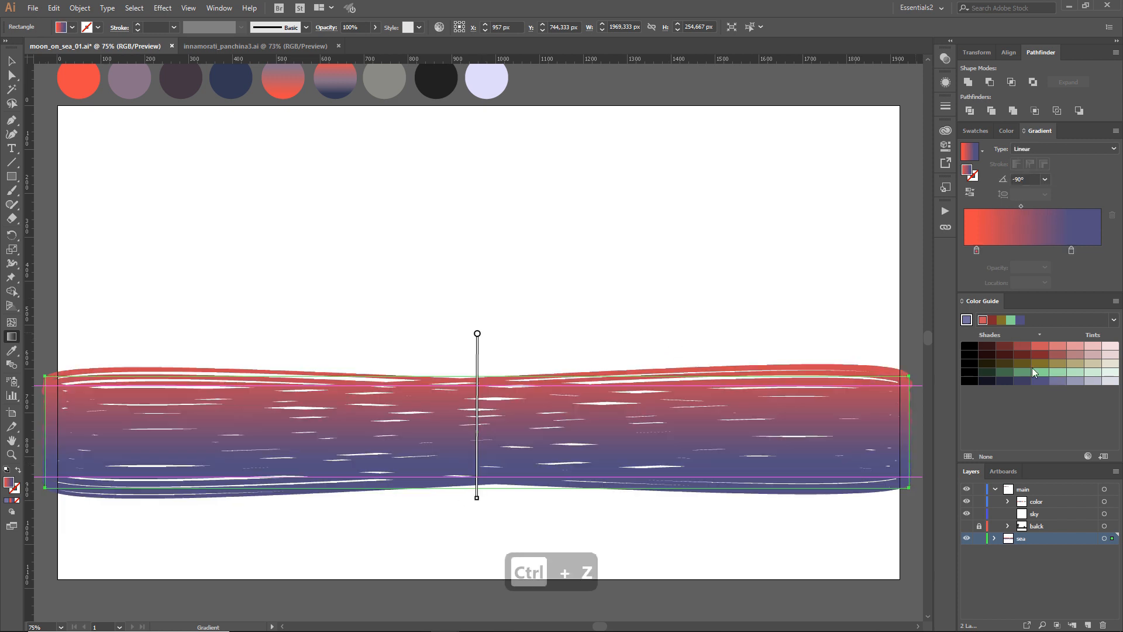
pyautogui.moveTo(1058, 381); pyautogui.dragTo(1072, 250)
# - Shift the sea gradient upward and move its red stop closer to the blue-violet one, leaving the sea deselected
pyautogui.moveTo(477, 333); pyautogui.dragTo(478, 321)
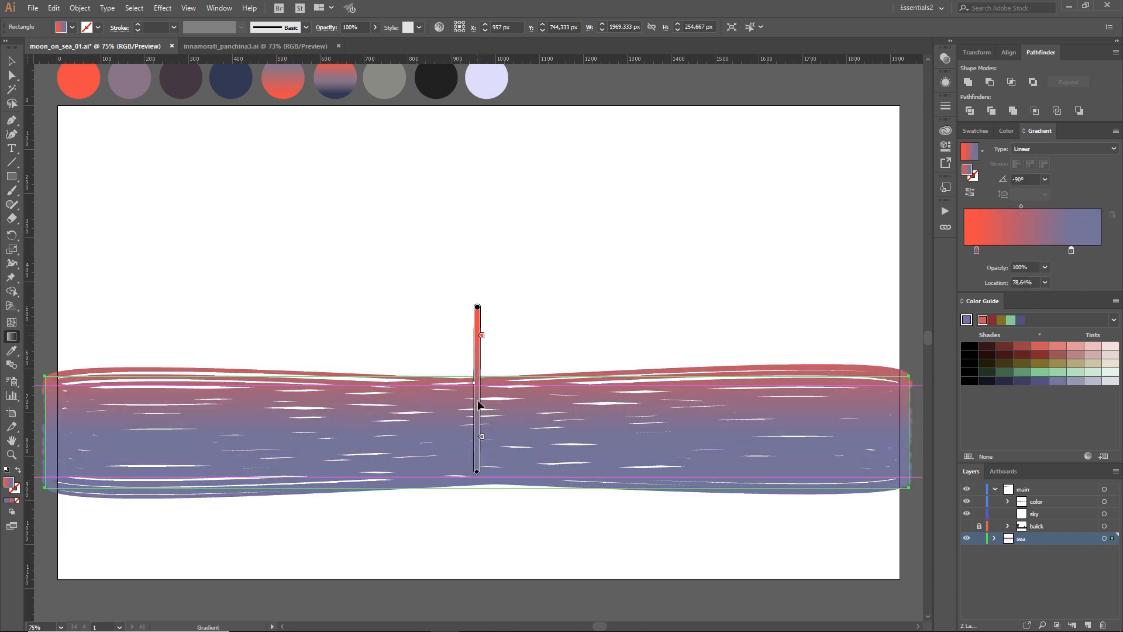
pyautogui.moveTo(476, 472)
pyautogui.mouseDown()
pyautogui.moveTo(478, 493)
pyautogui.moveTo(483, 458)
pyautogui.mouseUp()
pyautogui.moveTo(482, 338); pyautogui.dragTo(481, 355)
pyautogui.press('v')
pyautogui.click(377, 265)
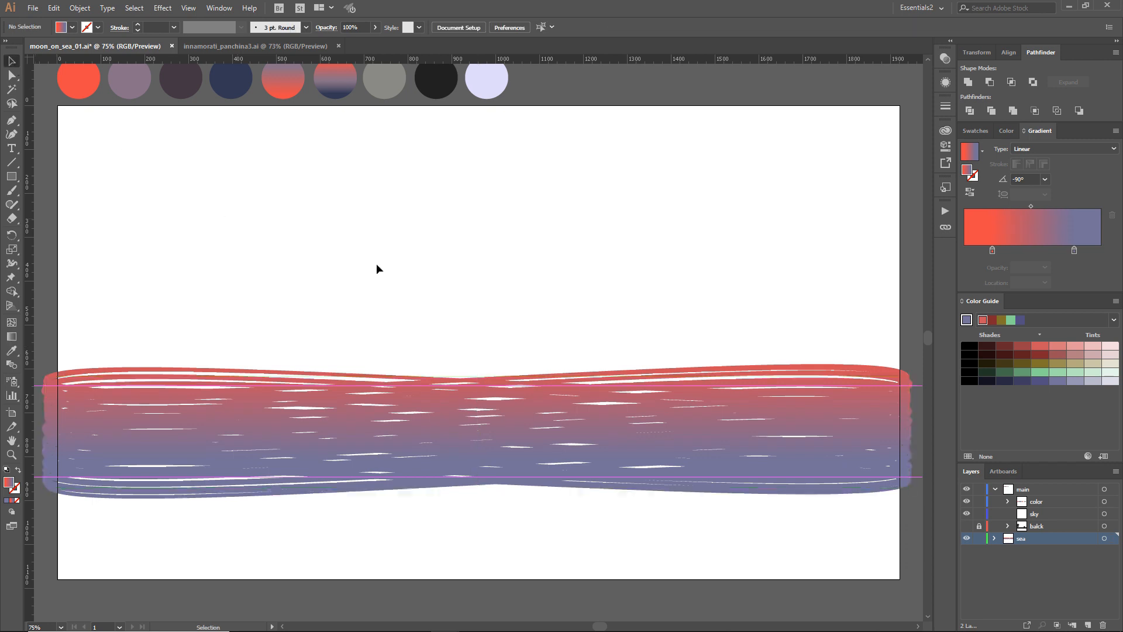
# - Draw a 1920 by 208 px rectangle without fill or stroke over the sea, between the two guides and the artboard's sides
pyautogui.click(72, 27)
pyautogui.click(12, 51)
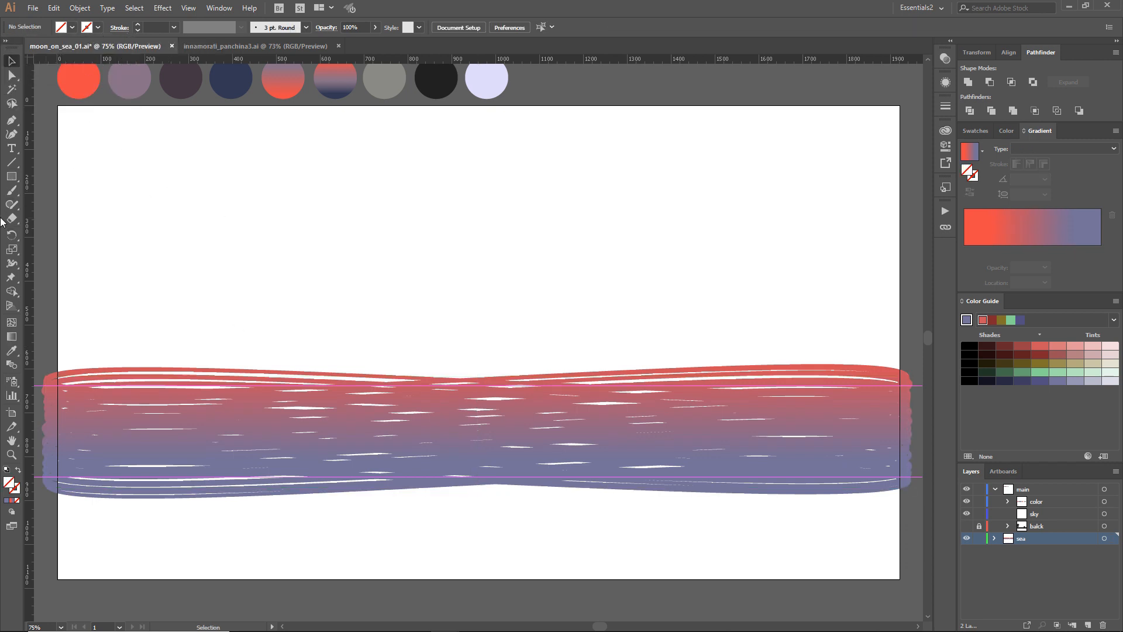
pyautogui.click(11, 177)
pyautogui.moveTo(57, 386); pyautogui.dragTo(901, 477)
pyautogui.press('v')
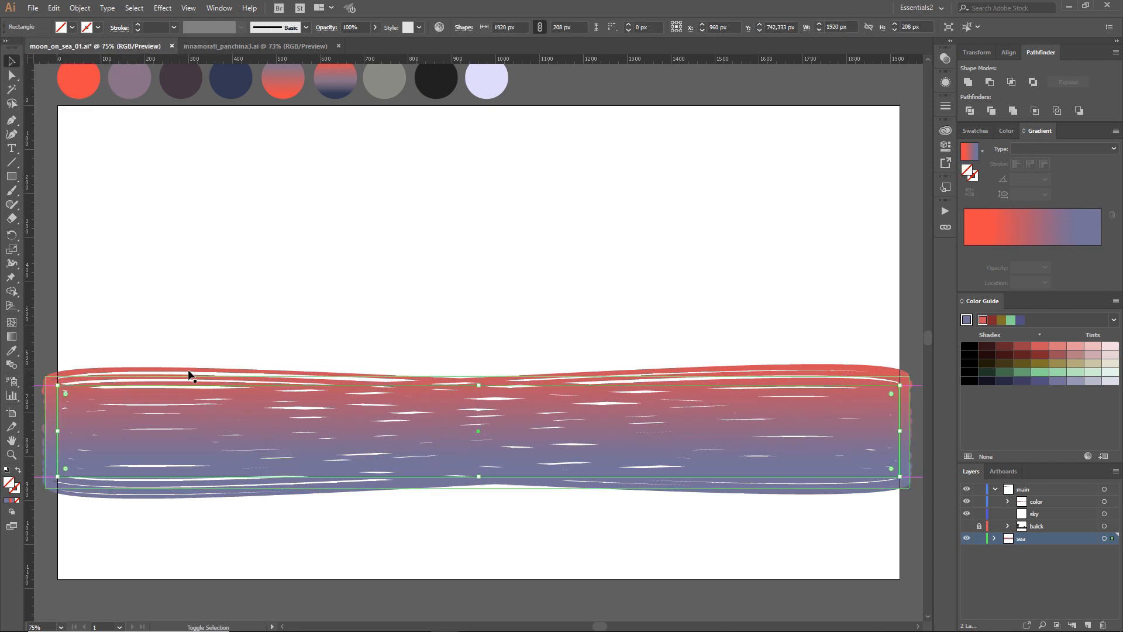
# - Clip the scribbled sea with the new rectangle as a clipping mask and save the document
pyautogui.keyDown('shift'); pyautogui.click(188, 373); pyautogui.keyUp('shift')
pyautogui.rightClick(148, 369)
pyautogui.click(205, 482)
pyautogui.click(276, 311)
pyautogui.click(33, 8)
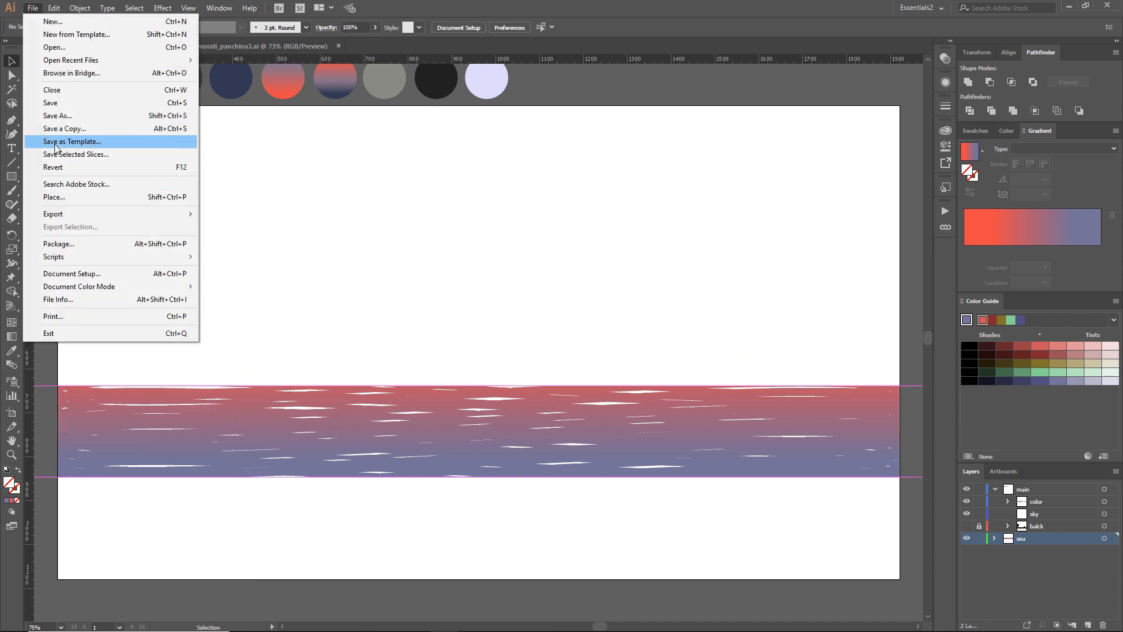
pyautogui.click(58, 103)
# - Draw a sky rectangle about 1920 by 638 px from the artboard's upper edge down to the upper guide
pyautogui.click(12, 176)
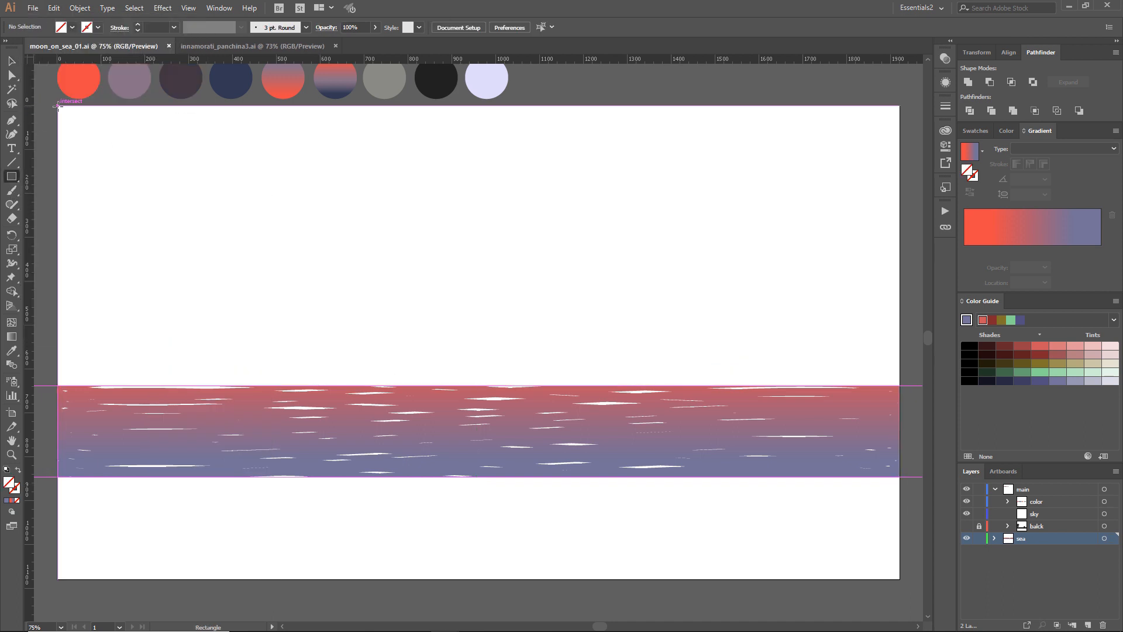
pyautogui.moveTo(58, 105); pyautogui.dragTo(900, 386)
pyautogui.press('v')
# - Fill the sky rectangle with the palette's three-colour blue, purple and red gradient and set its angle to -90°
pyautogui.click(11, 350)
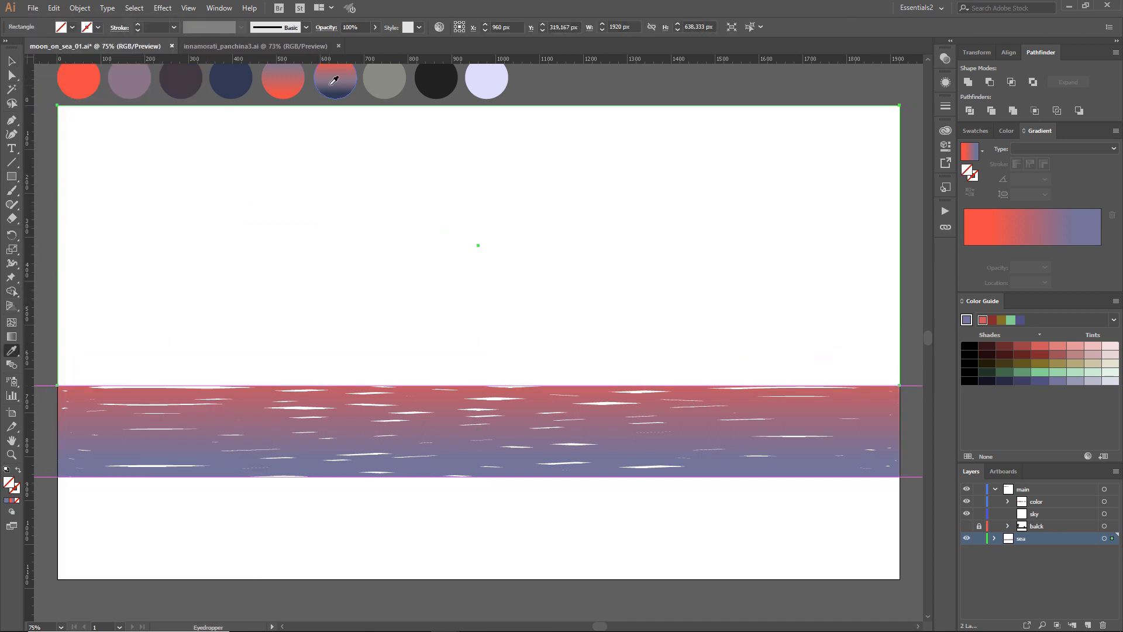
pyautogui.click(333, 84)
pyautogui.click(1045, 179)
pyautogui.click(1057, 243)
pyautogui.click(1045, 179)
pyautogui.click(1058, 352)
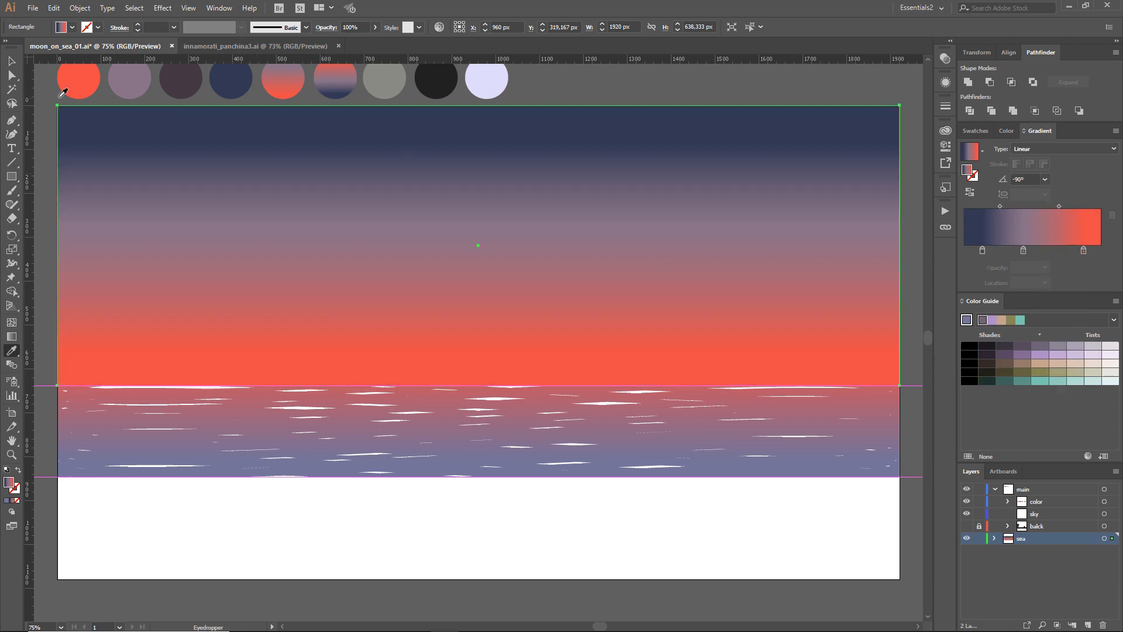
# - Extend the sky gradient beyond the rectangle's upper and lower edges and adjust its purple stop
pyautogui.press('g')
pyautogui.scroll(-2, 565, 161)
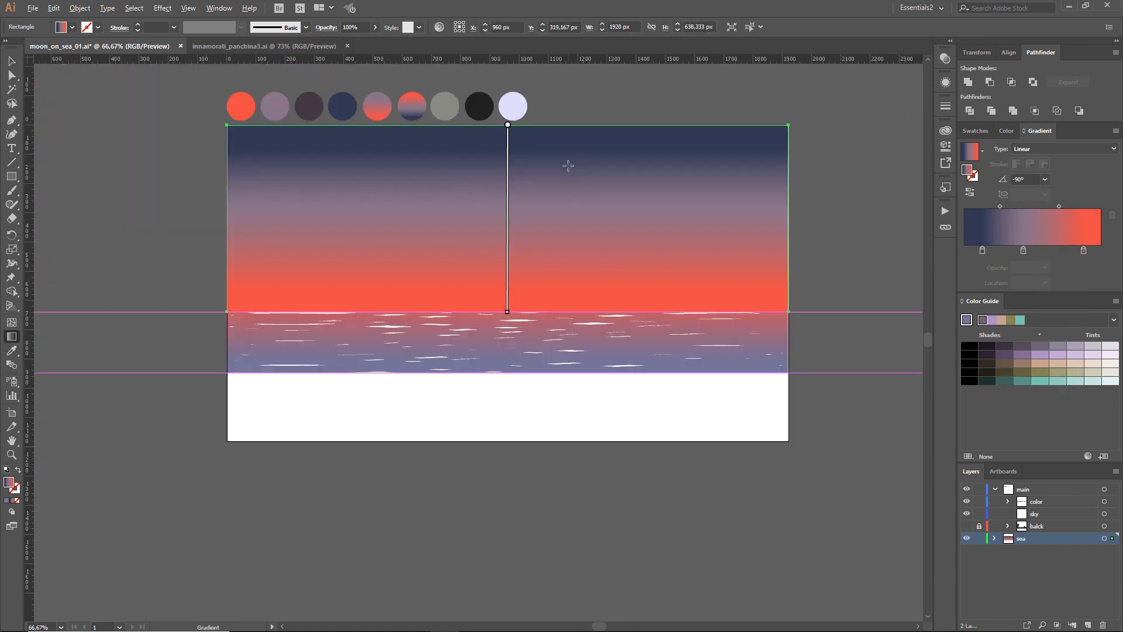
pyautogui.scroll(1, 570, 166)
pyautogui.scroll(5, 621, 174)
pyautogui.moveTo(489, 182)
pyautogui.mouseDown()
pyautogui.moveTo(490, 150)
pyautogui.moveTo(488, 160)
pyautogui.mouseUp()
pyautogui.moveTo(488, 406); pyautogui.dragTo(487, 456)
pyautogui.moveTo(492, 288)
pyautogui.mouseDown()
pyautogui.moveTo(492, 314)
pyautogui.moveTo(493, 291)
pyautogui.mouseUp()
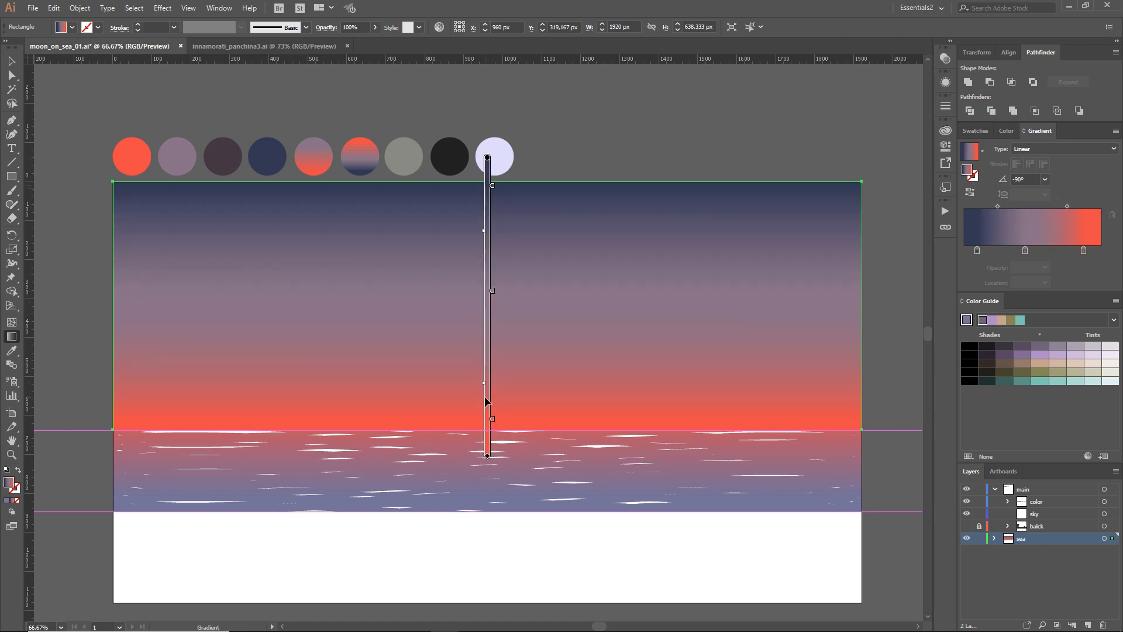
# - Move the sky gradient's purple stop closer to the blue one and extend the blue end farther above the artboard
pyautogui.moveTo(487, 386); pyautogui.dragTo(487, 383)
pyautogui.moveTo(493, 290); pyautogui.dragTo(493, 268)
pyautogui.moveTo(484, 220); pyautogui.dragTo(484, 205)
pyautogui.moveTo(487, 156); pyautogui.dragTo(487, 120)
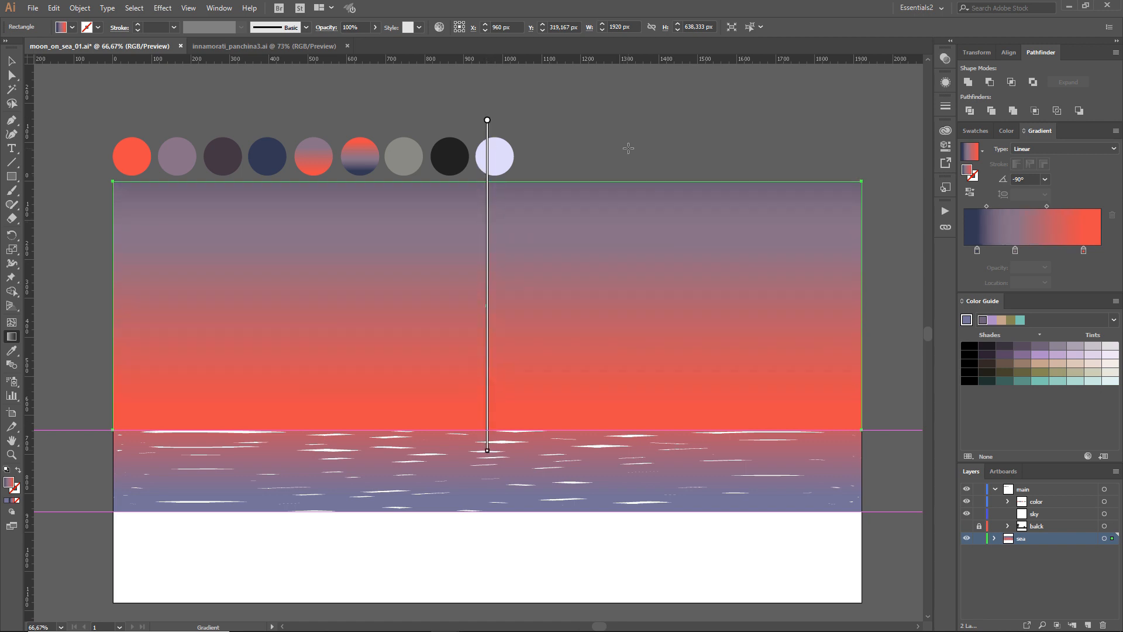
pyautogui.moveTo(485, 456)
# - Deselect the sky rectangle and save the document
pyautogui.press('v')
pyautogui.click(135, 115)
pyautogui.hotkey('ctrl', 'alt', '0')
pyautogui.hotkey('ctrl', 's')
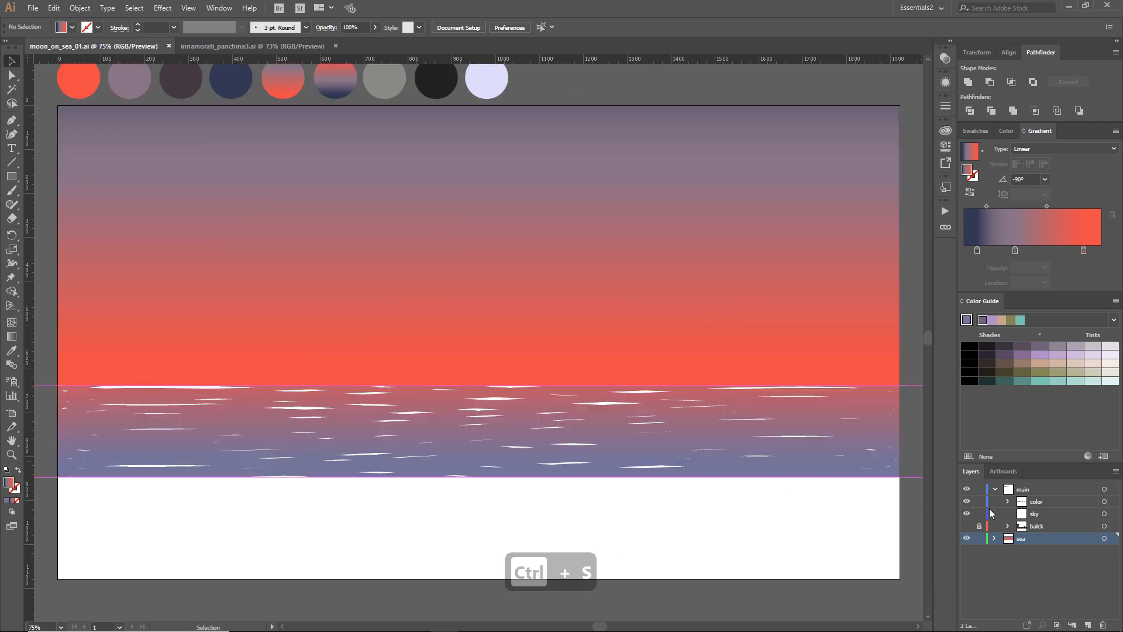
# - Unlock the balck layer and show its palm, bench-couple and ground silhouettes
pyautogui.click(979, 526)
pyautogui.click(967, 526)
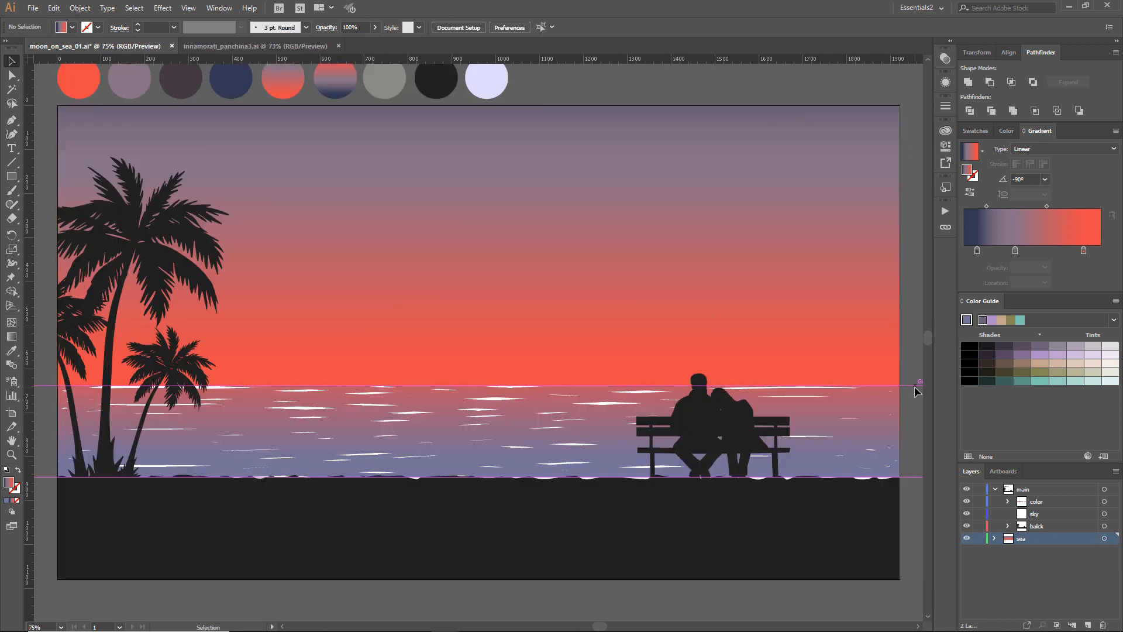
pyautogui.hotkey('ctrl', 'z')
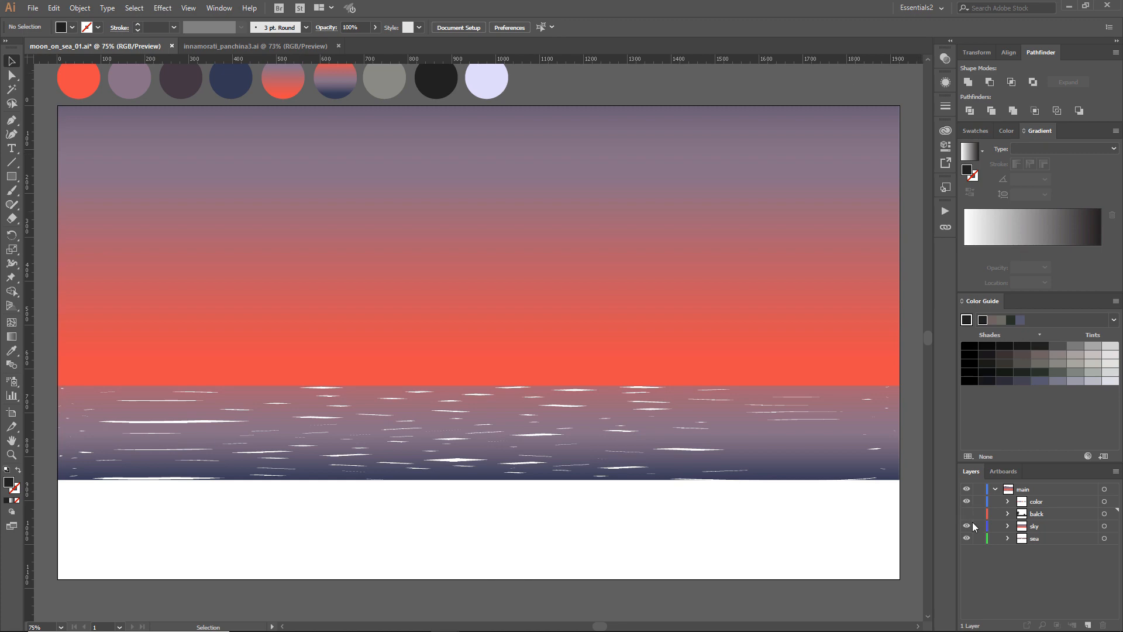
pyautogui.click(966, 513)
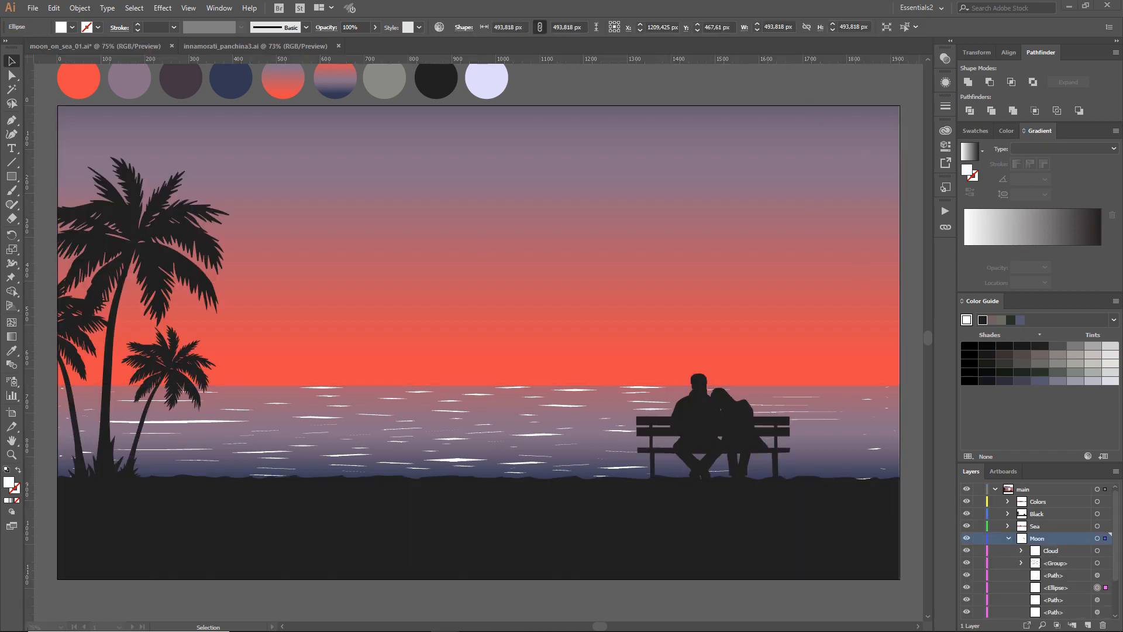
# - Paste the sailboat silhouette into the balck layer and position it on the sea near the horizon, beside the small palm
pyautogui.click(1105, 526)
pyautogui.click(54, 8)
pyautogui.click(73, 66)
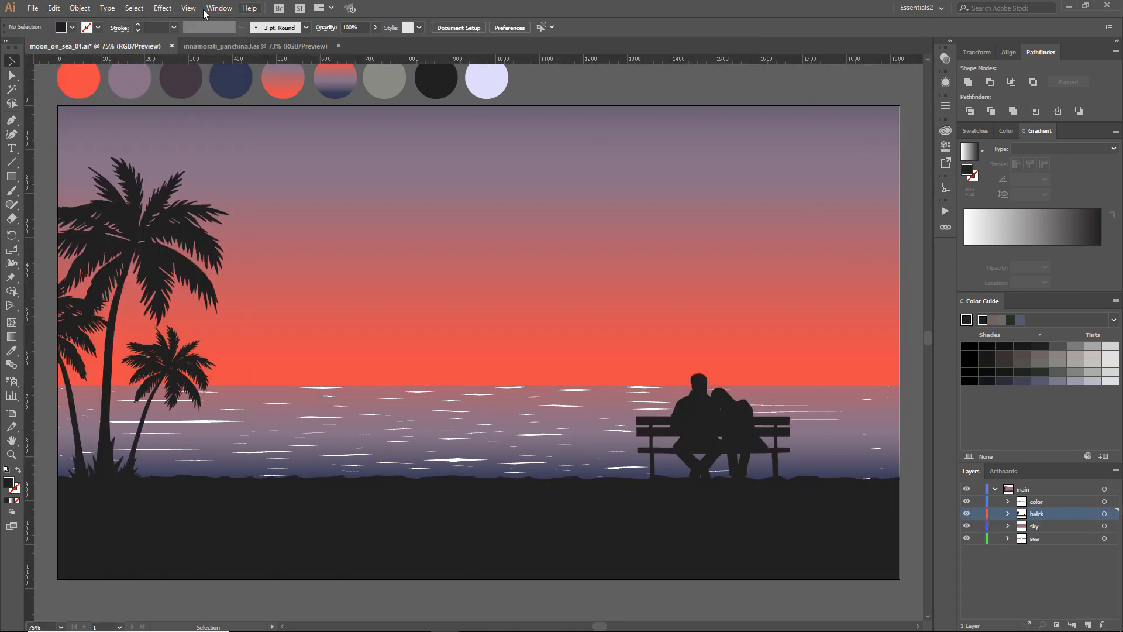
pyautogui.click(54, 8)
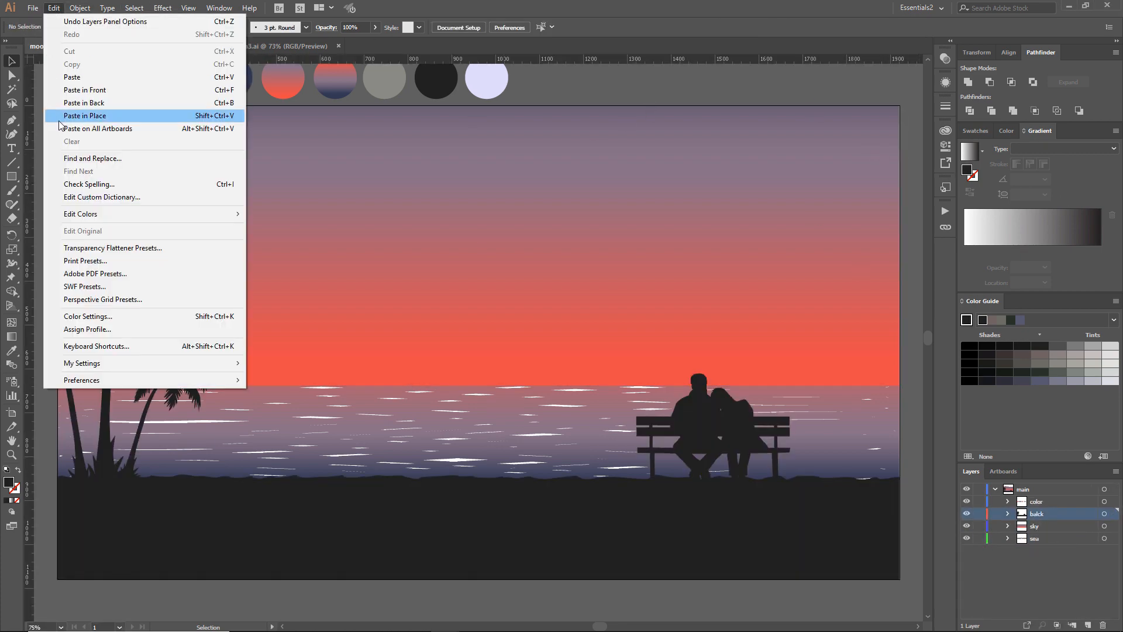
pyautogui.click(88, 113)
pyautogui.moveTo(485, 370); pyautogui.dragTo(310, 388)
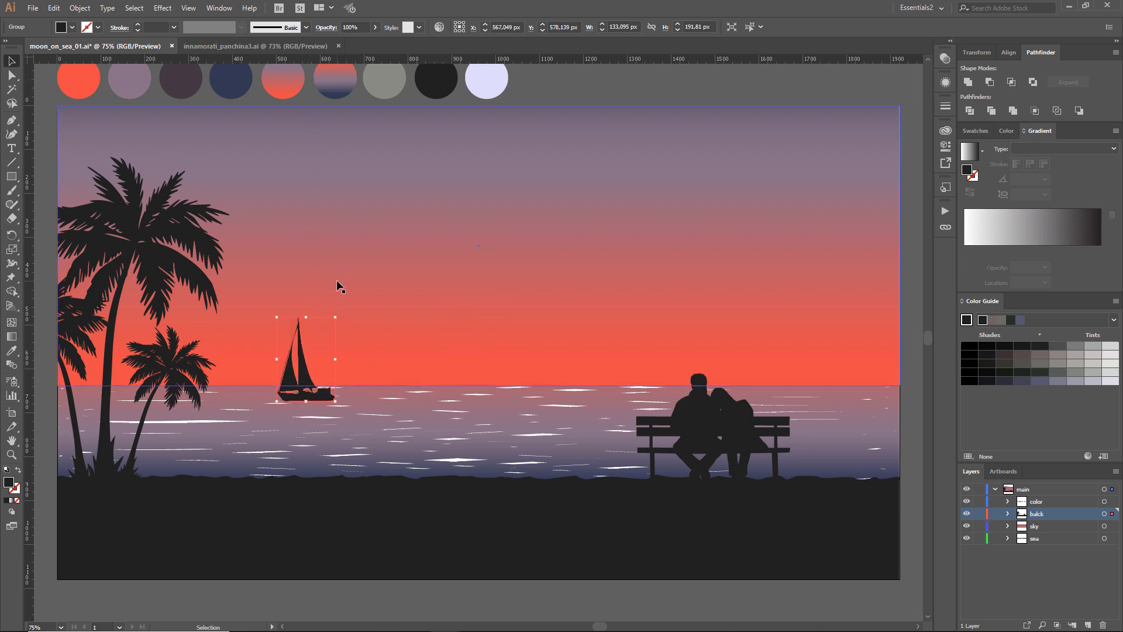
# - Duplicate the sailboat, flip the copy upside down and place it directly below the hull, flattened to about 157 px high
pyautogui.press('z')
pyautogui.moveTo(213, 294); pyautogui.dragTo(395, 495)
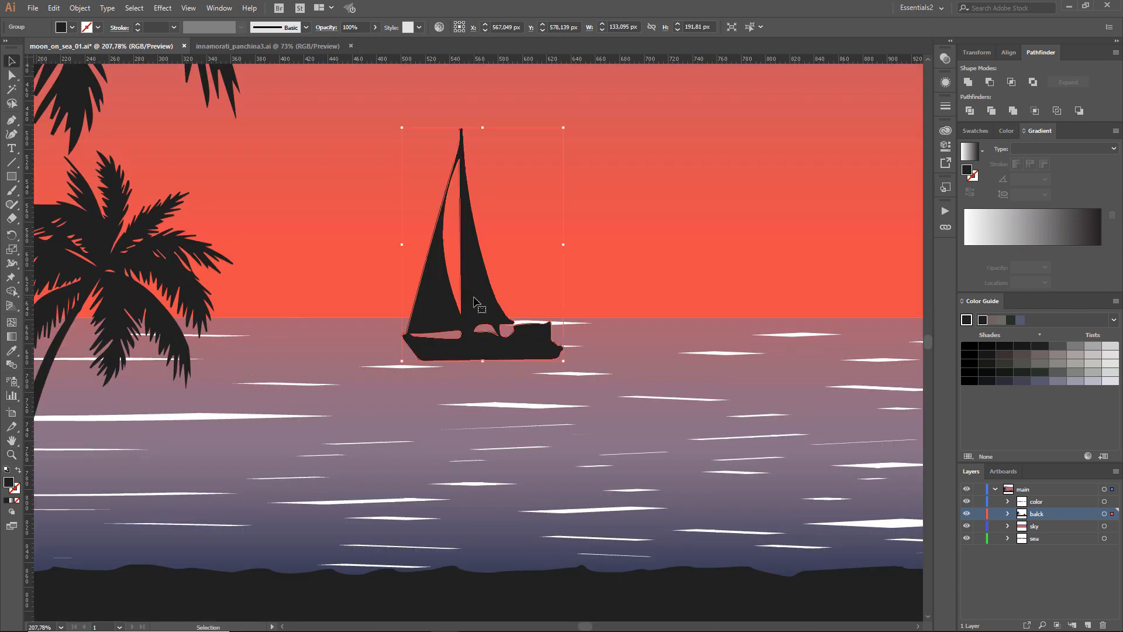
pyautogui.hotkey('ctrl', 'c')
pyautogui.hotkey('ctrl', 'f')
pyautogui.click(79, 9)
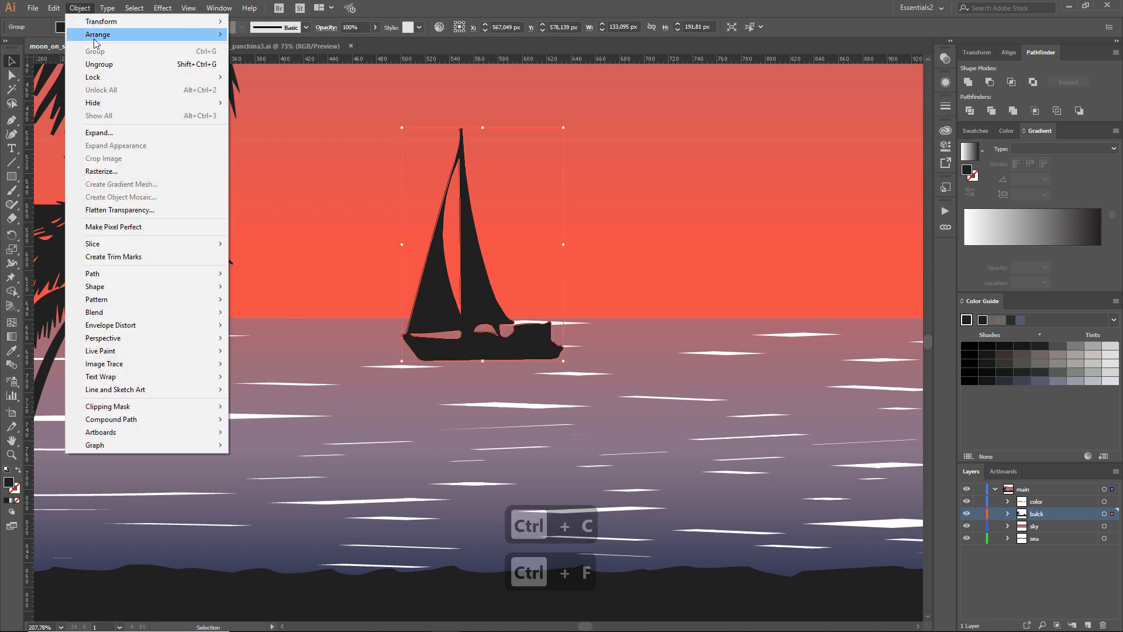
pyautogui.moveTo(138, 23)
pyautogui.click(276, 63)
pyautogui.click(841, 322)
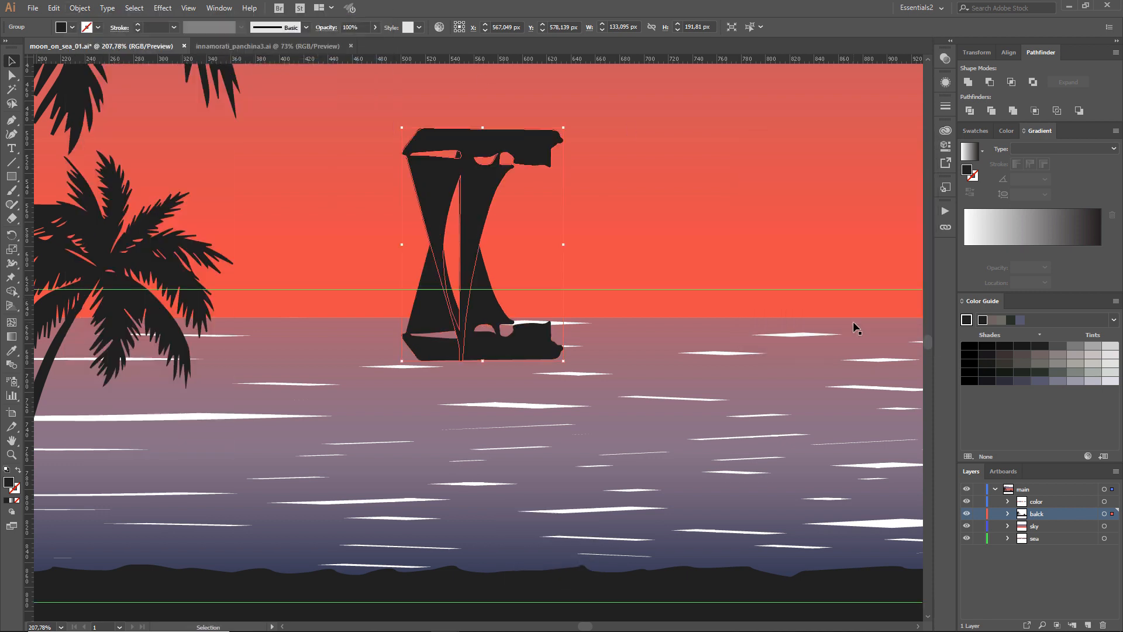
pyautogui.moveTo(484, 182); pyautogui.dragTo(479, 370)
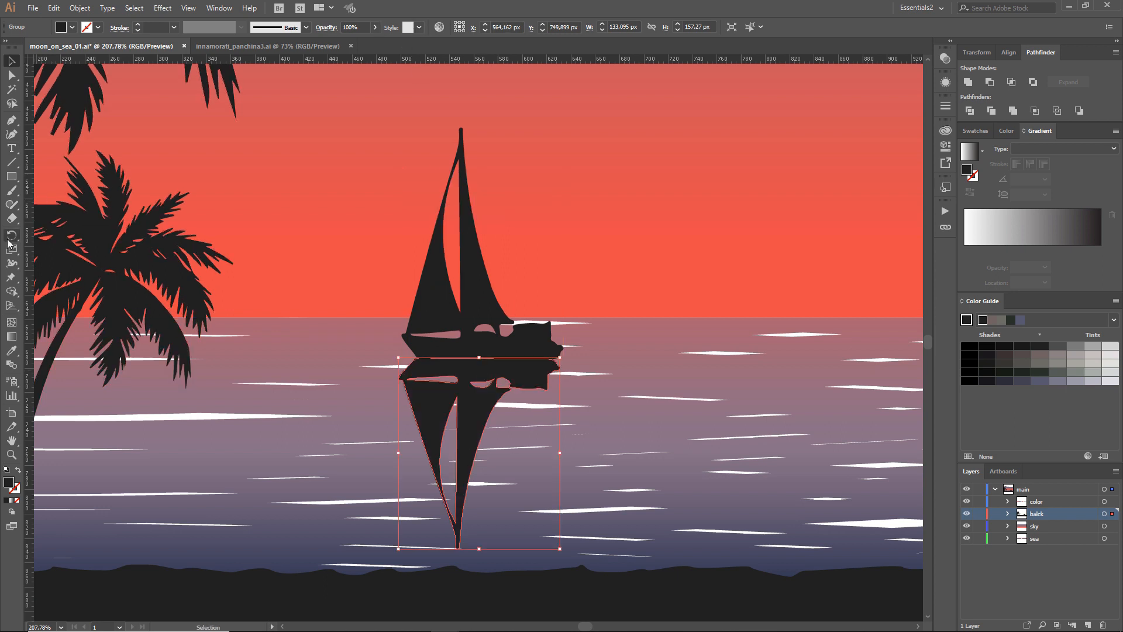
# - Flatten and skew the flipped sailboat with Free Transform into a slanted reflection about 65 px high
pyautogui.click(12, 277)
pyautogui.moveTo(479, 549); pyautogui.dragTo(411, 438)
pyautogui.click(11, 61)
pyautogui.click(335, 168)
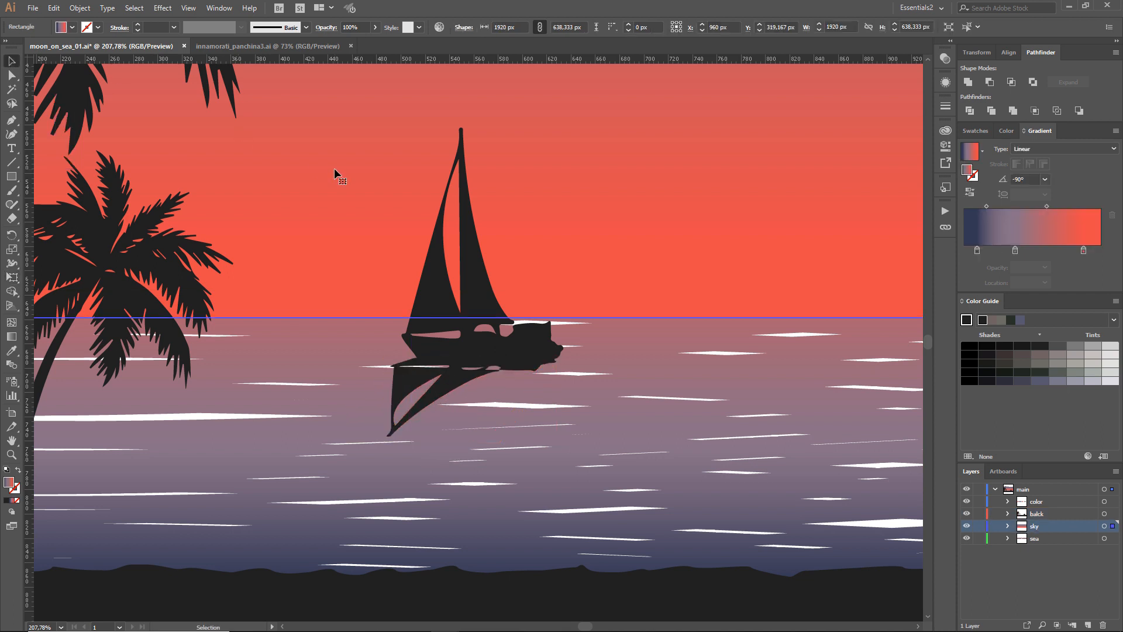
# - Apply a Roughen effect to the sailboat's reflection with absolute size 3 px, detail 6/in and smooth points
pyautogui.click(463, 374)
pyautogui.click(162, 8)
pyautogui.moveTo(188, 162)
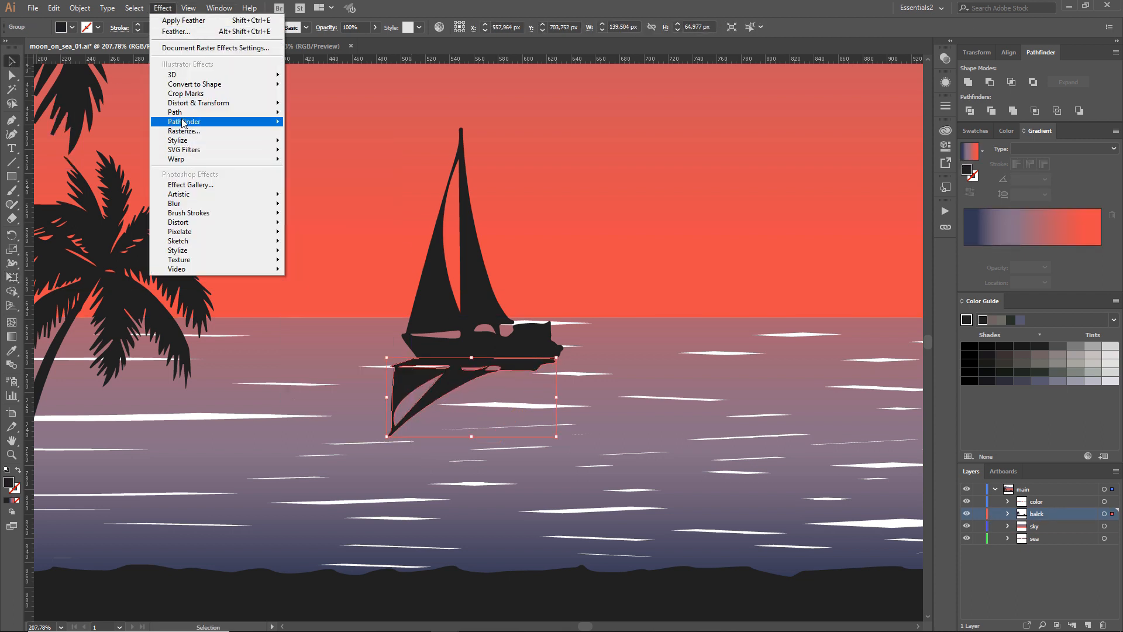
pyautogui.moveTo(199, 103)
pyautogui.click(316, 129)
pyautogui.click(779, 338)
pyautogui.click(849, 246)
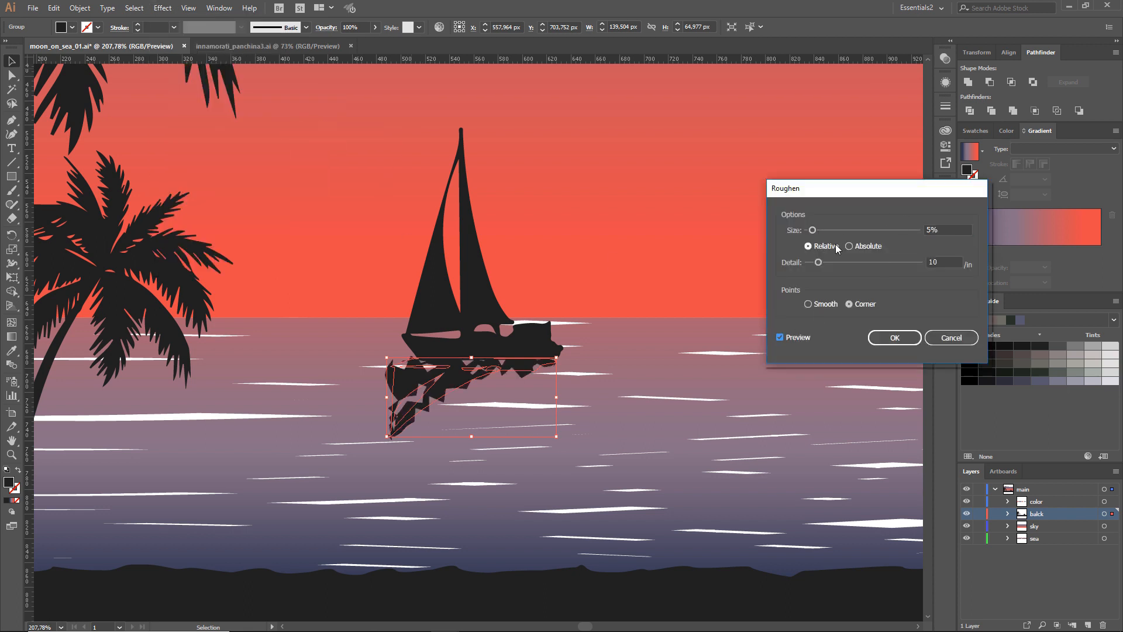
pyautogui.click(808, 303)
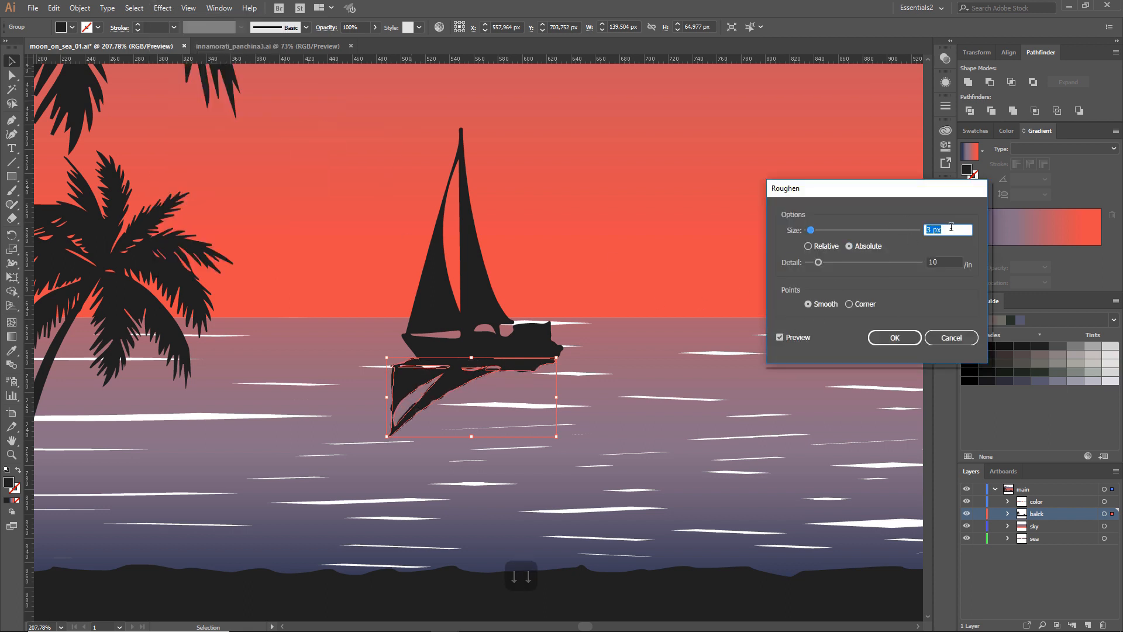
pyautogui.press('Down')
pyautogui.press('Down')
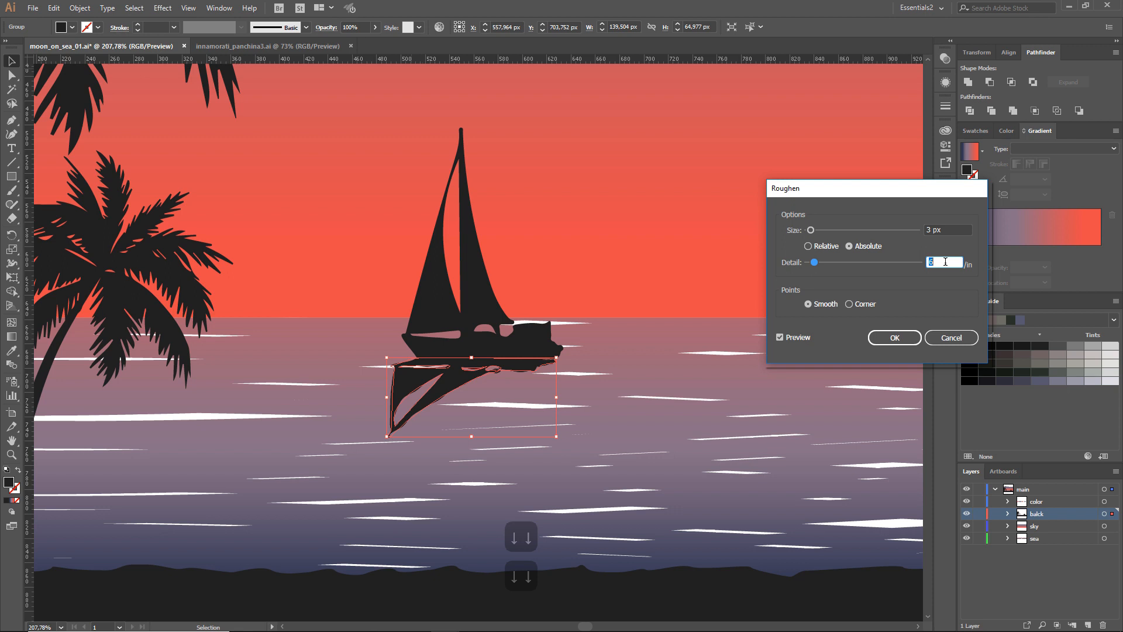
pyautogui.click(895, 338)
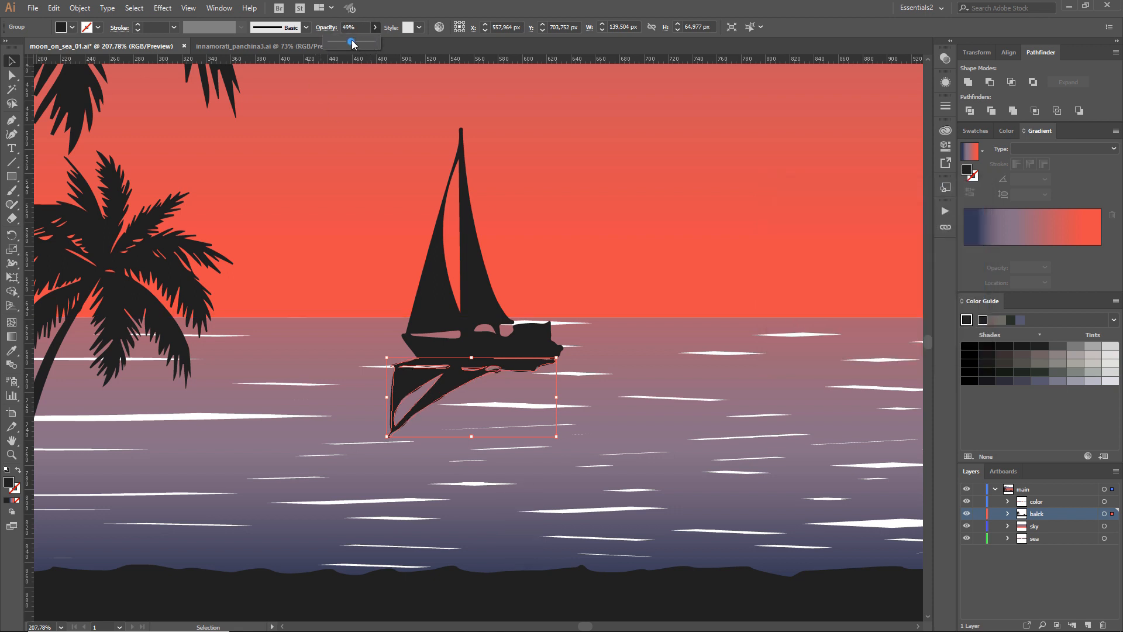
# - Set the reflection's opacity to 75% and stretch it slightly with Free Transform to about 155 px wide
pyautogui.moveTo(353, 41); pyautogui.dragTo(362, 41)
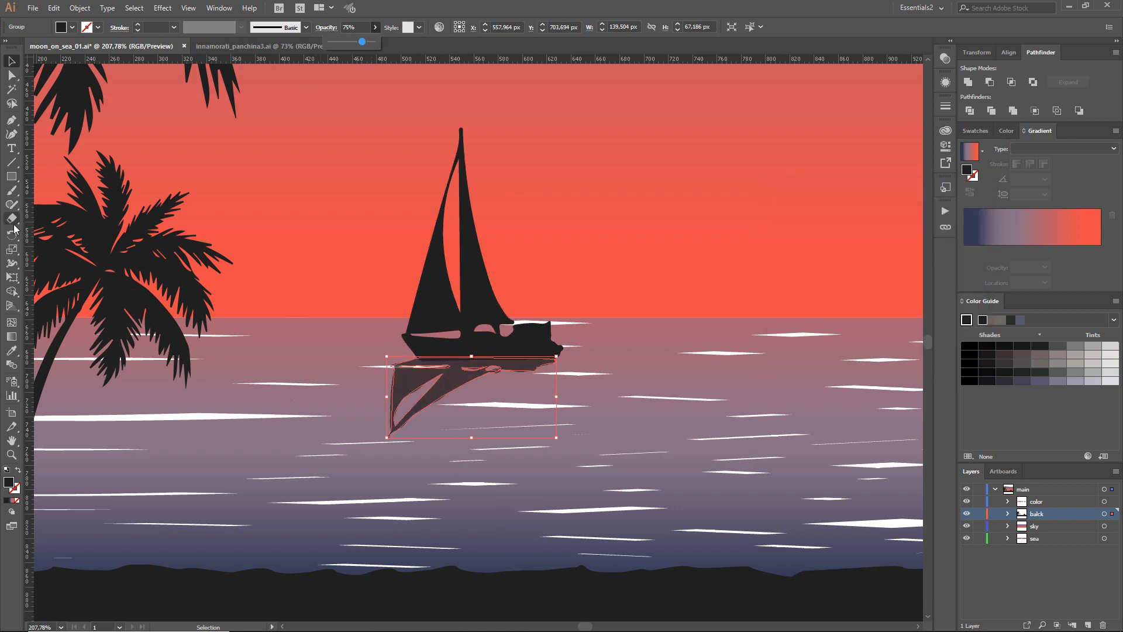
pyautogui.click(13, 278)
pyautogui.moveTo(472, 437); pyautogui.dragTo(453, 443)
pyautogui.hotkey('ctrl', 'alt', '0')
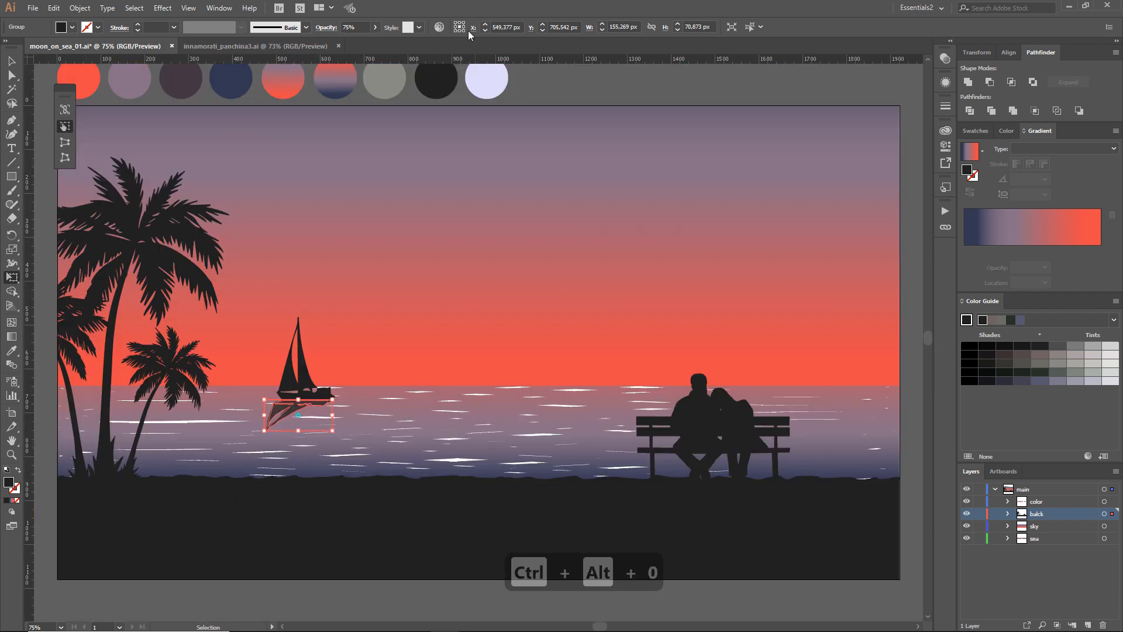
pyautogui.press('v')
pyautogui.click(646, 86)
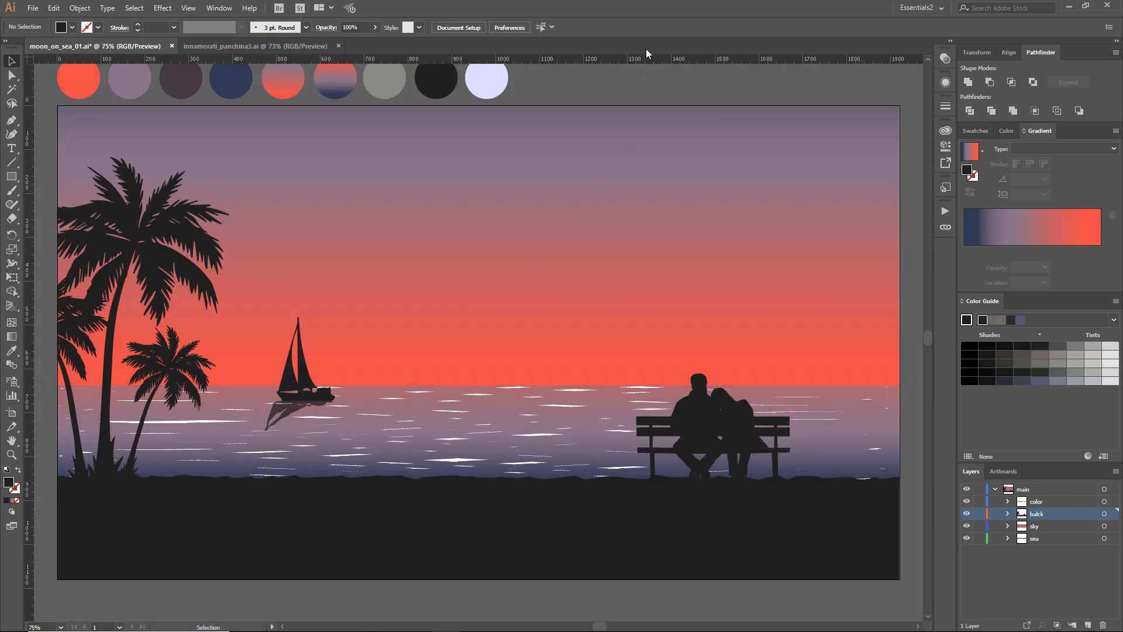
# - Group the sailboat with its reflection and deselect the group
pyautogui.click(305, 395)
pyautogui.keyDown('shift'); pyautogui.click(290, 411); pyautogui.keyUp('shift')
pyautogui.rightClick(291, 411)
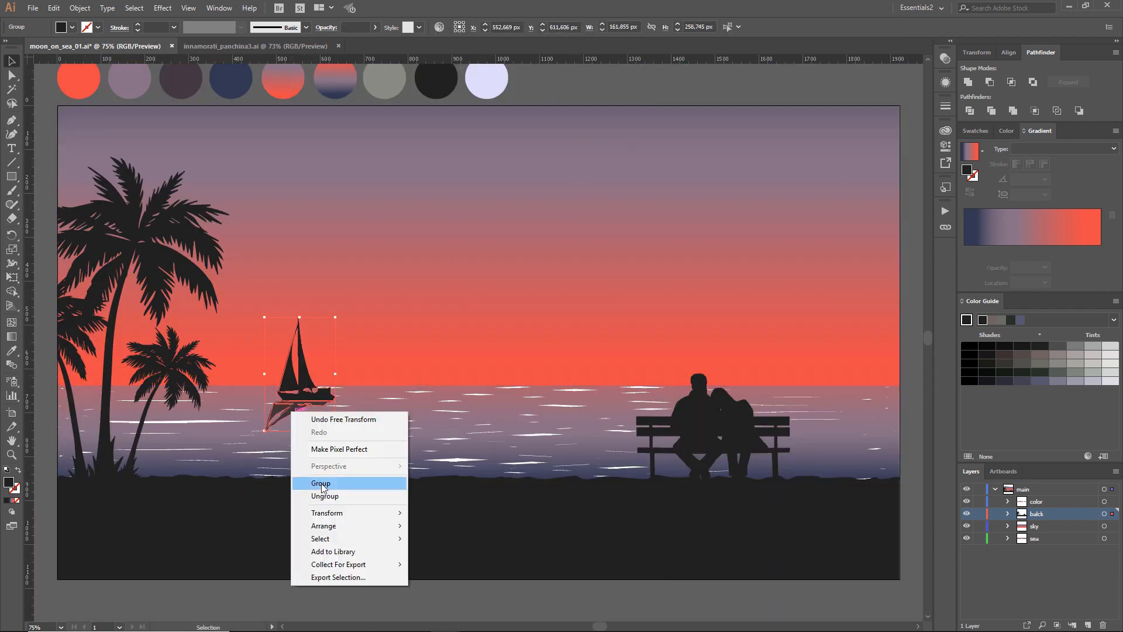
pyautogui.click(321, 483)
pyautogui.click(598, 91)
# - Make the sky layer active and lock the sea, balck and color layers
pyautogui.click(1056, 528)
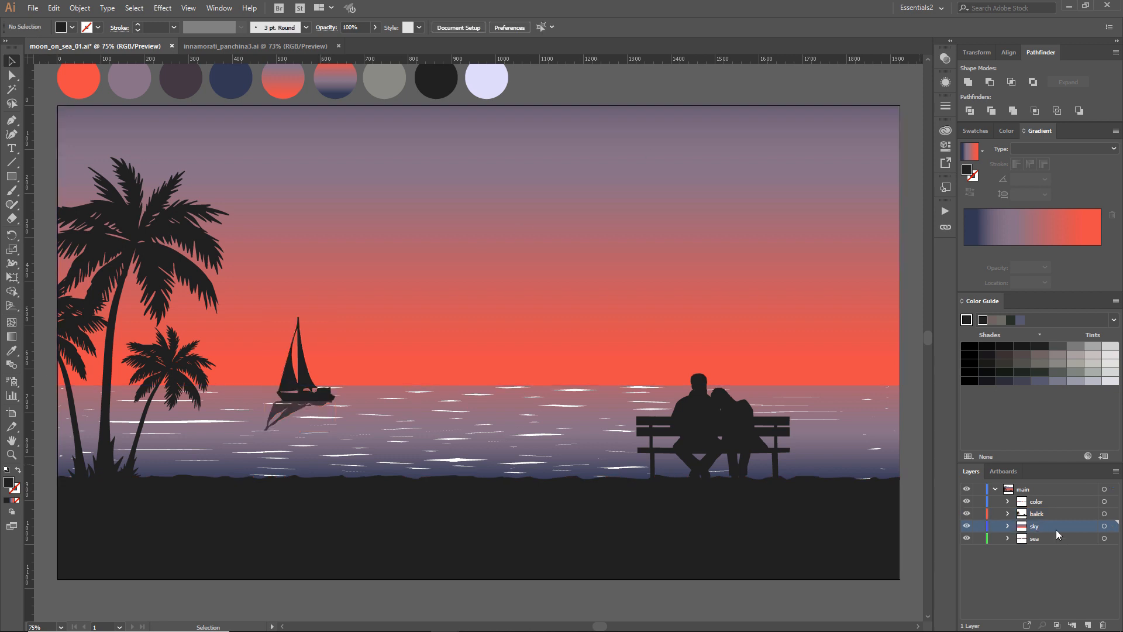
pyautogui.click(980, 538)
pyautogui.click(980, 513)
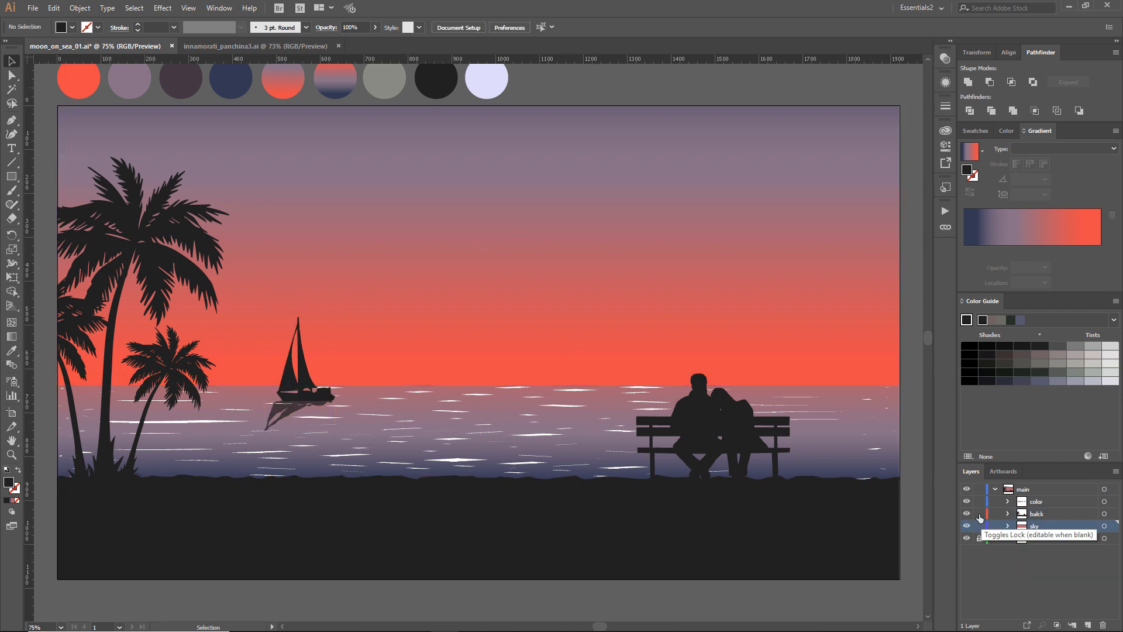
pyautogui.click(979, 501)
pyautogui.hotkey('ctrl', 'a')
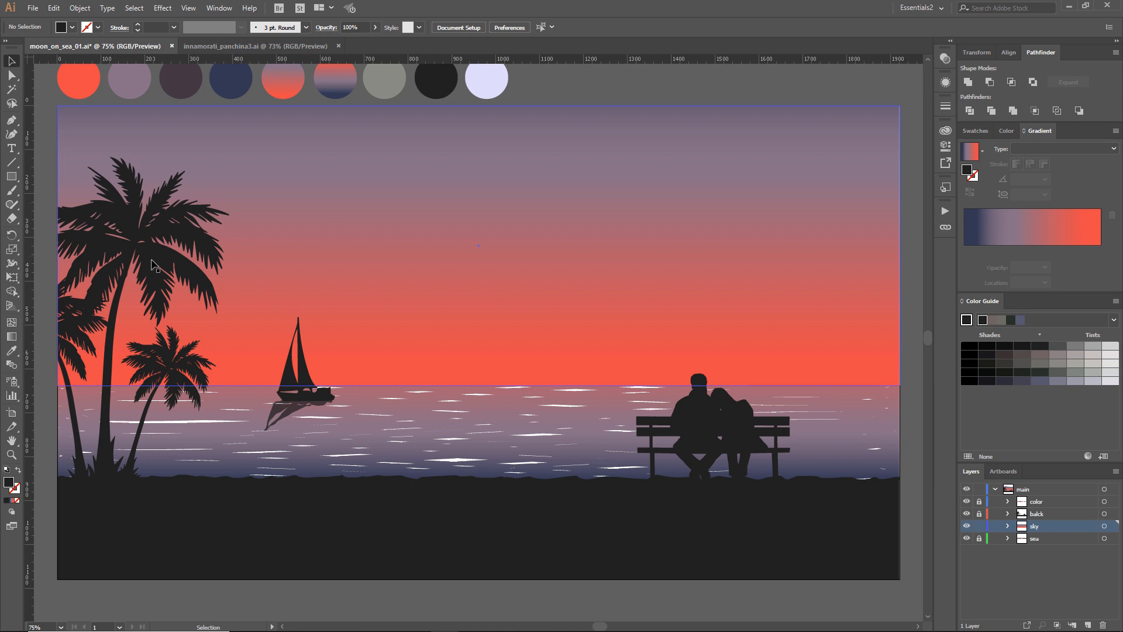
# - Set the fill color to white for the next shape
pyautogui.click(72, 27)
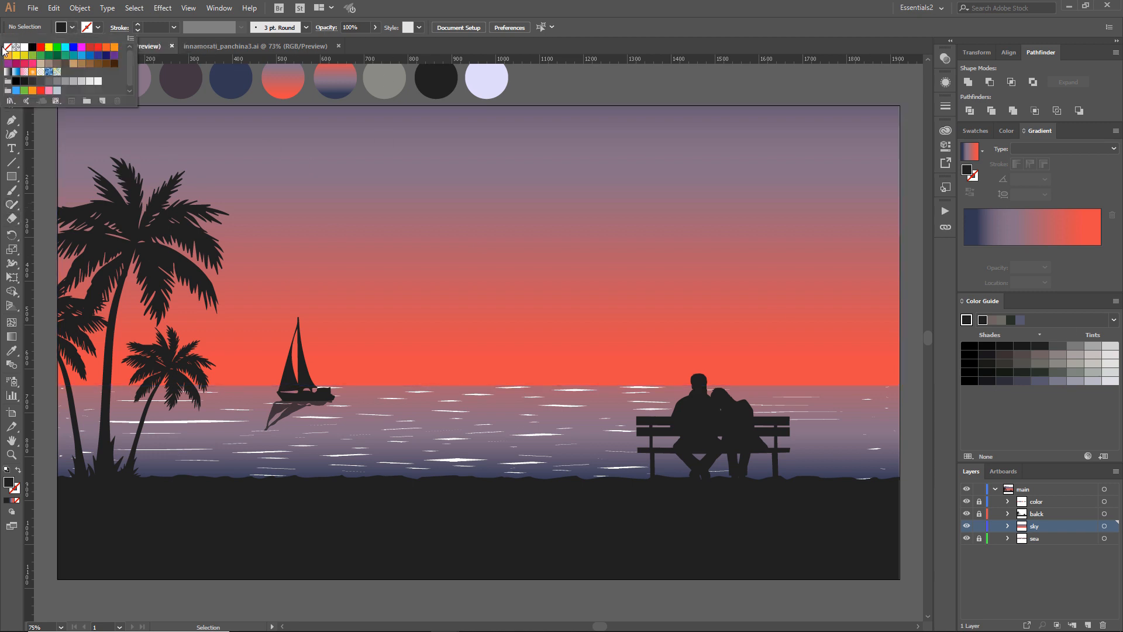
pyautogui.click(6, 48)
pyautogui.click(73, 28)
pyautogui.click(73, 27)
pyautogui.click(73, 28)
pyautogui.click(72, 27)
pyautogui.click(24, 48)
pyautogui.click(147, 121)
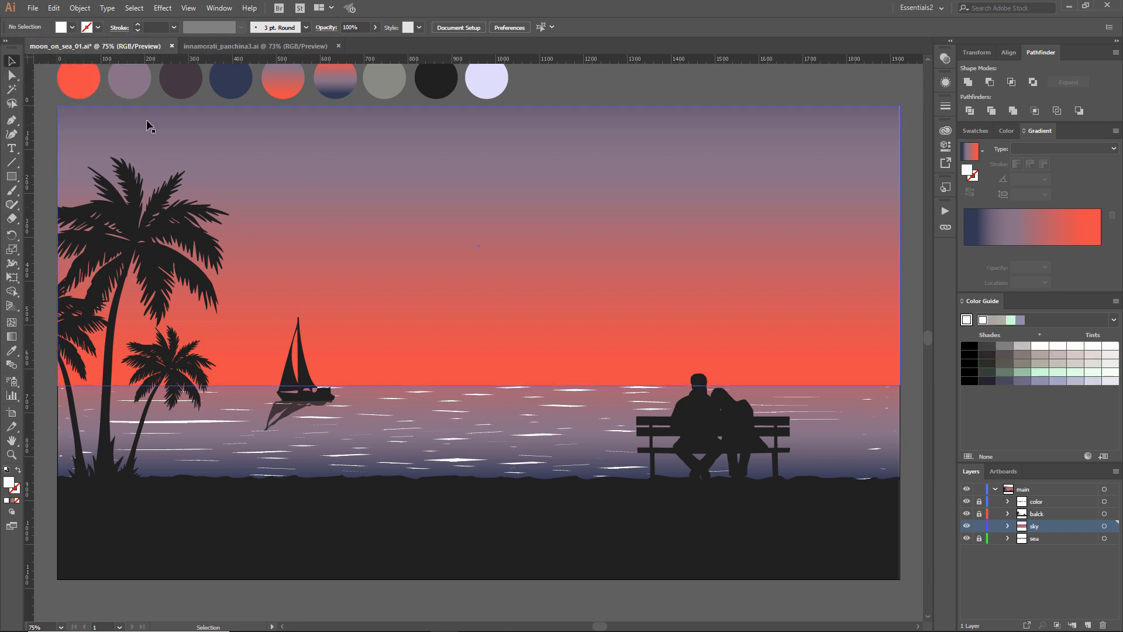
# - Draw a circle about 456 px in diameter overlapping the horizon between the sailboat and the bench
pyautogui.moveTo(11, 176); pyautogui.dragTo(44, 204)
pyautogui.moveTo(530, 313); pyautogui.dragTo(620, 376)
pyautogui.press('v')
pyautogui.moveTo(539, 248); pyautogui.dragTo(591, 277)
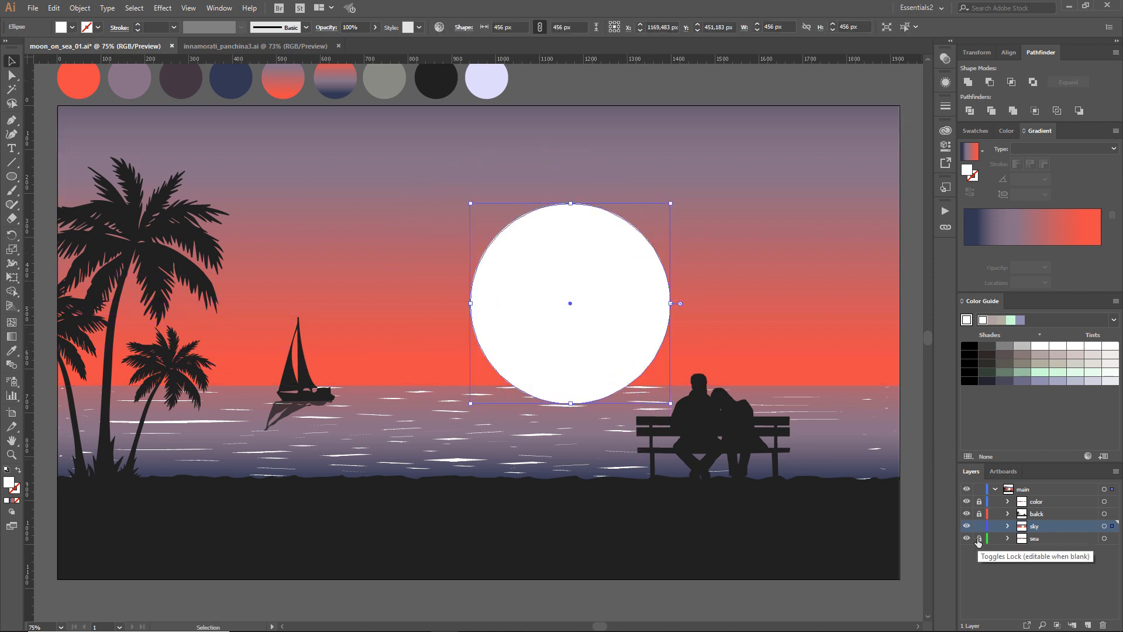
# - Name the circle, enlarged to 475 px, "moon" and move the sea layer above the sky layer
pyautogui.click(1008, 526)
pyautogui.write('moon')
pyautogui.press('Return')
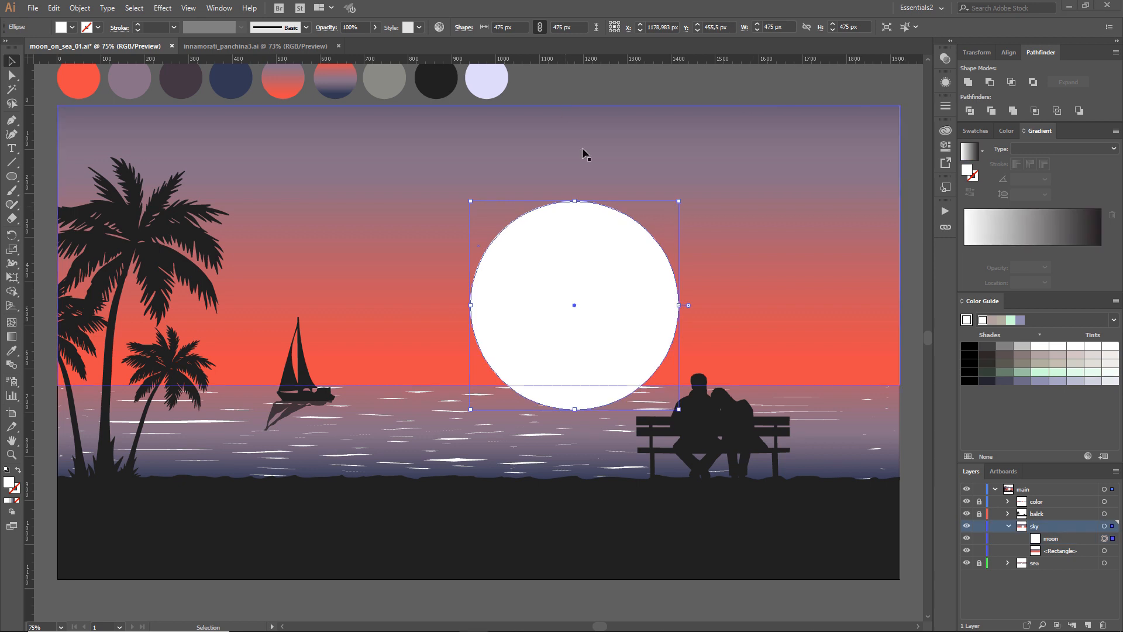
pyautogui.moveTo(1036, 563); pyautogui.dragTo(1045, 526)
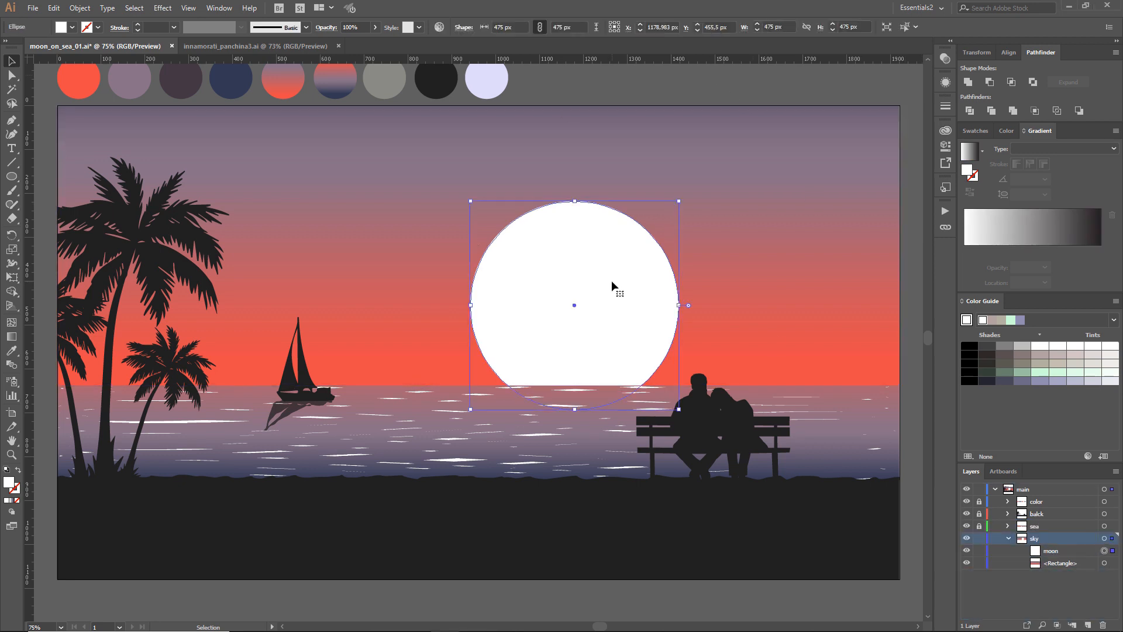
# - Add a copy of the moon behind it, enlarged from the center to 525 px and set to 20% opacity
pyautogui.hotkey('ctrl', 'c')
pyautogui.hotkey('ctrl', 'f')
pyautogui.moveTo(679, 200); pyautogui.dragTo(696, 191)
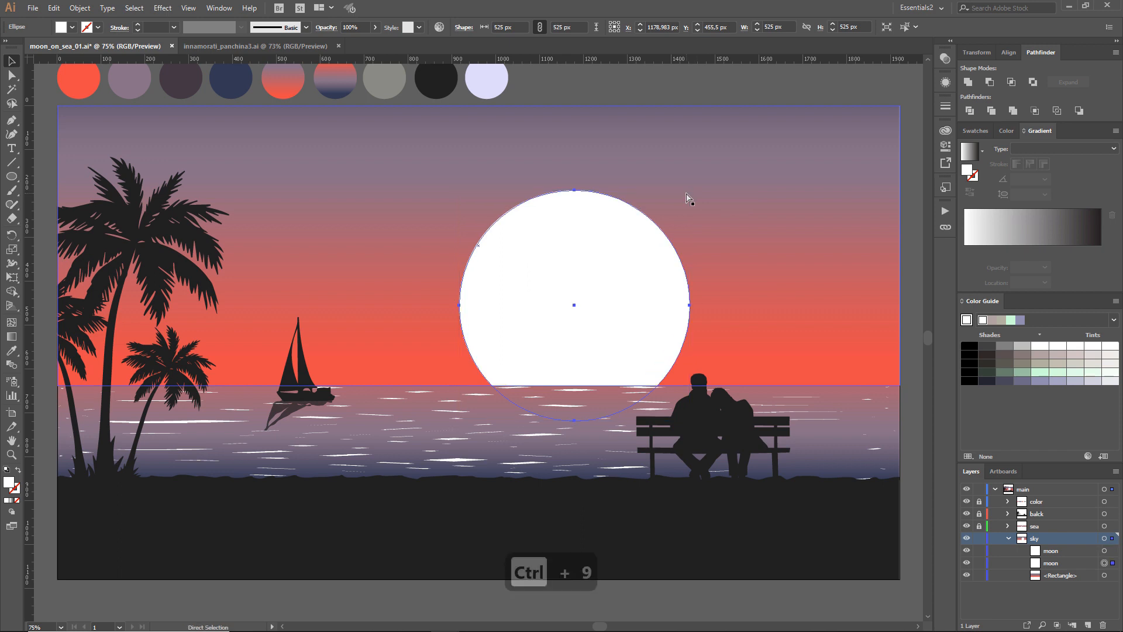
pyautogui.hotkey('ctrl', '9')
pyautogui.click(351, 27)
pyautogui.write('20')
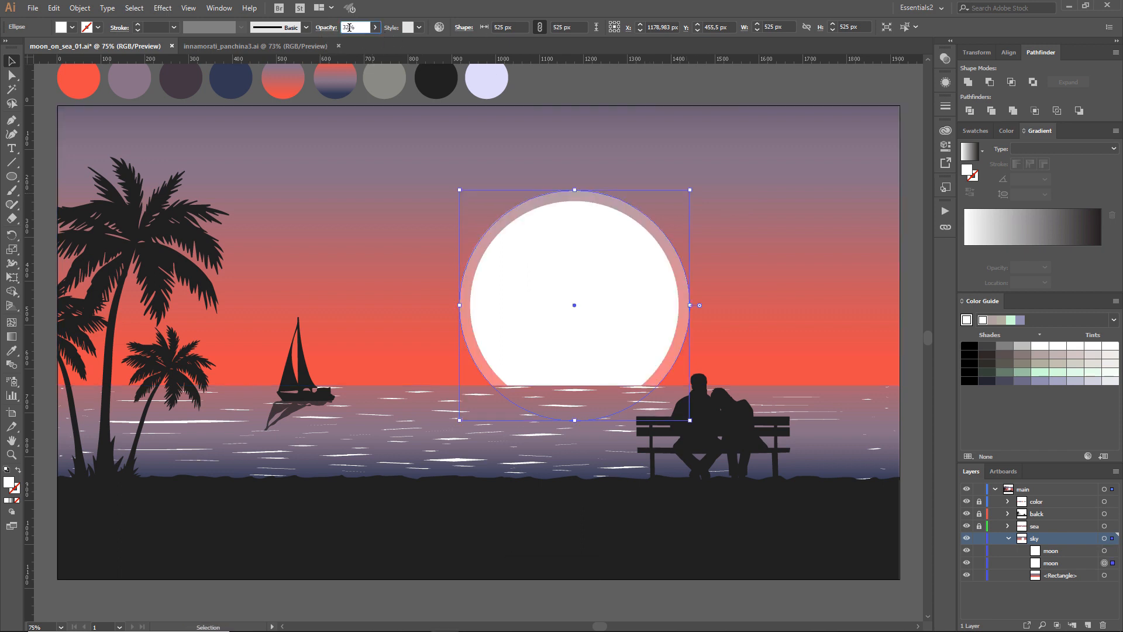
pyautogui.press('Return')
# - Duplicate the translucent halo behind the moon and enlarge the copy from its center to about 613 px
pyautogui.hotkey('ctrl', 'c')
pyautogui.hotkey('ctrl', 'f')
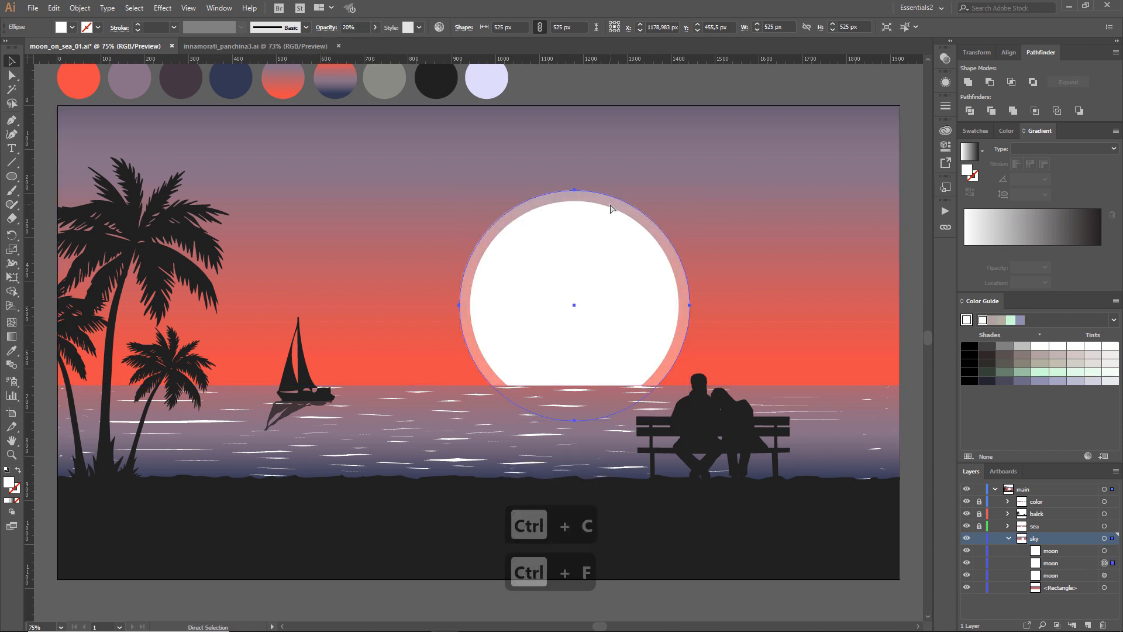
pyautogui.hotkey('ctrl', '9')
pyautogui.moveTo(692, 190); pyautogui.dragTo(707, 173)
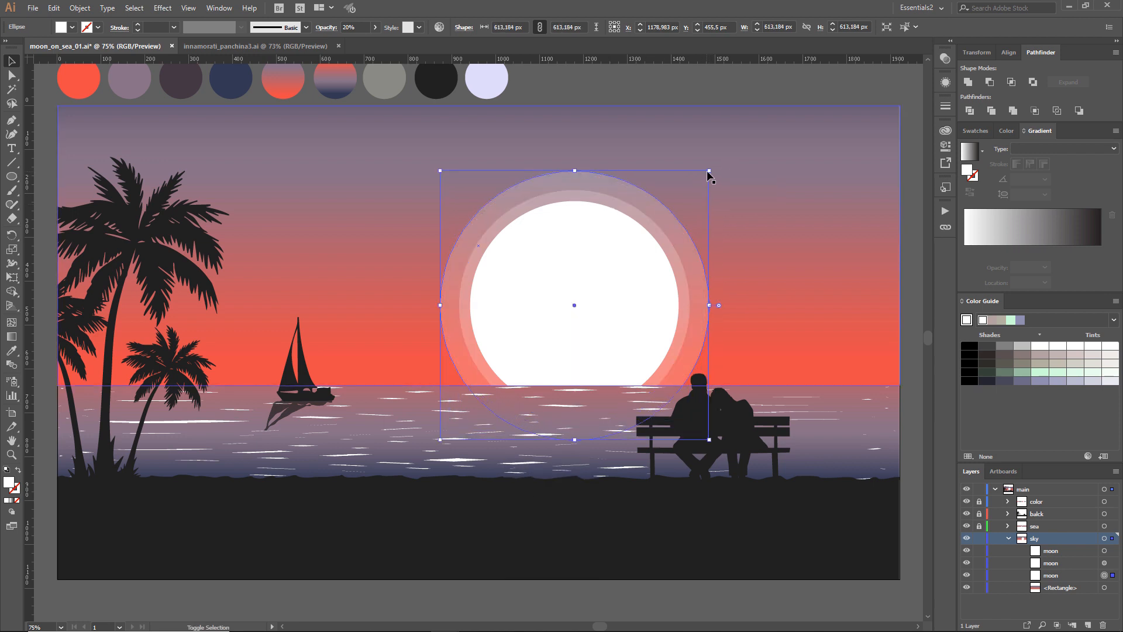
# - Add a third translucent halo behind the others, enlarged from the center to about 742 px
pyautogui.hotkey('ctrl', 'c')
pyautogui.hotkey('ctrl', 'f')
pyautogui.hotkey('ctrl', '[')
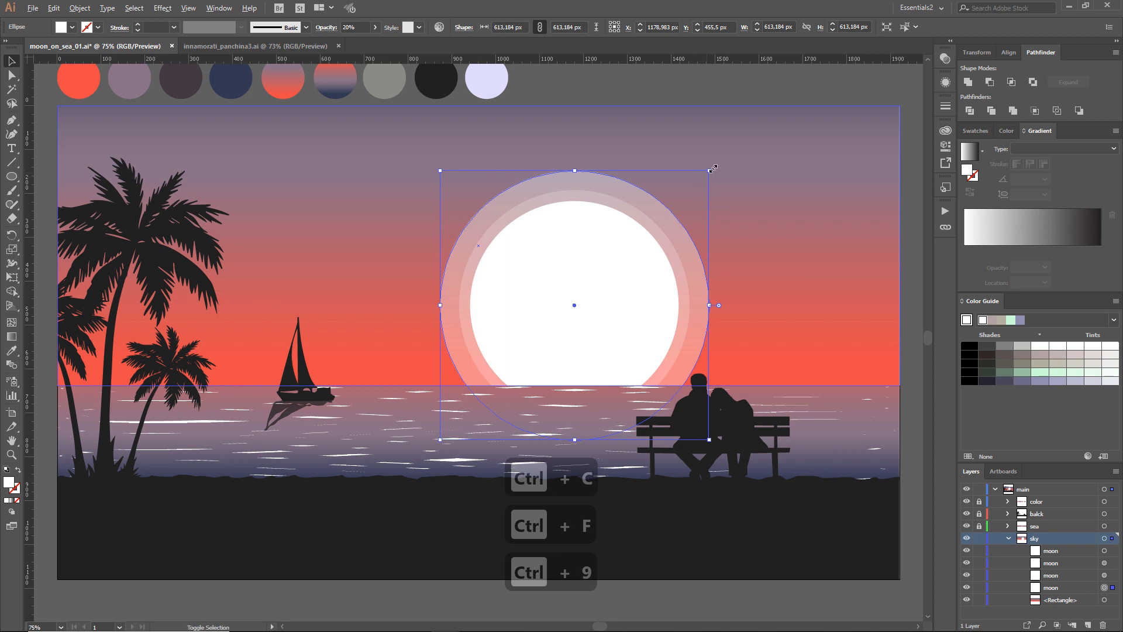
pyautogui.moveTo(710, 170); pyautogui.dragTo(737, 142)
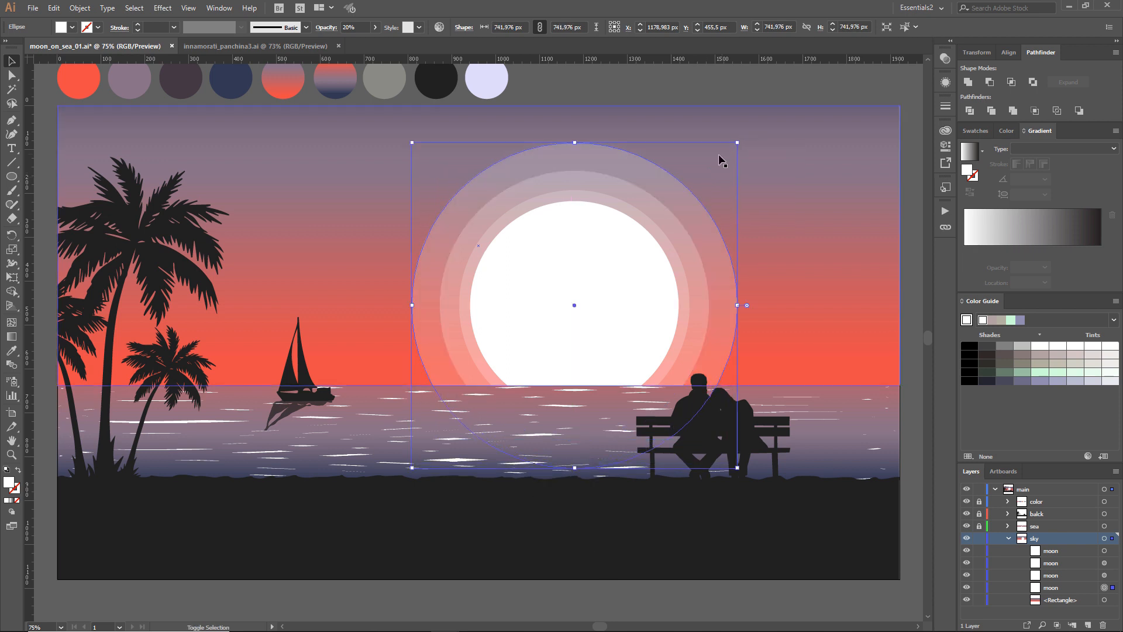
# - Duplicate the white moon twice in place and shift the top copy slightly up and to the left
pyautogui.click(572, 312)
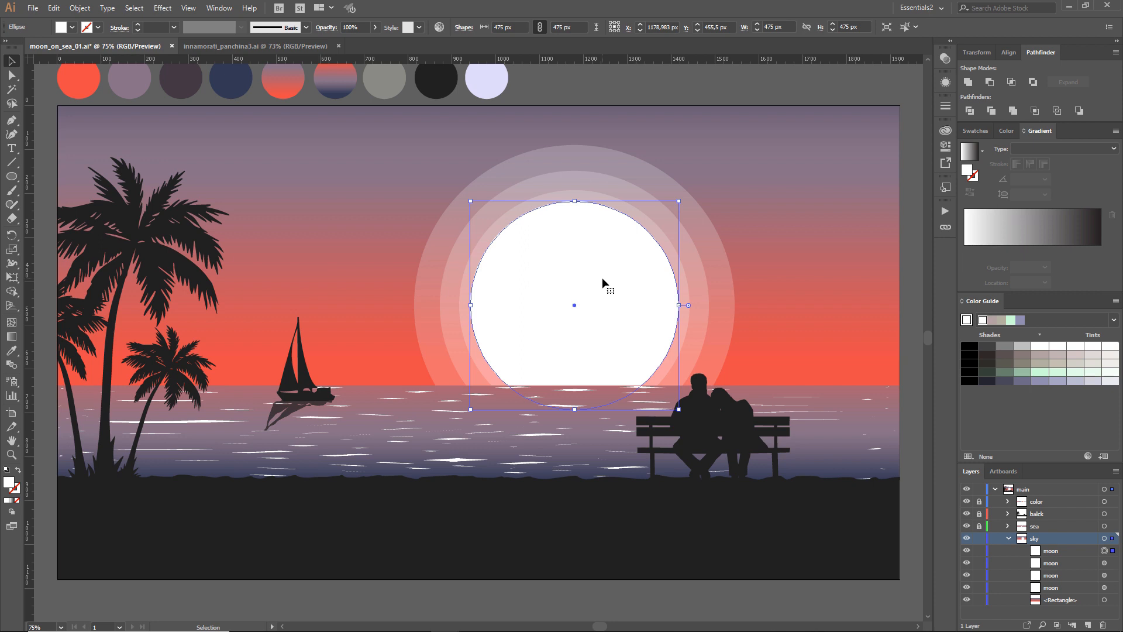
pyautogui.hotkey('ctrl', 'c')
pyautogui.hotkey('ctrl', 'f')
pyautogui.hotkey('ctrl', 'c')
pyautogui.hotkey('ctrl', 'f')
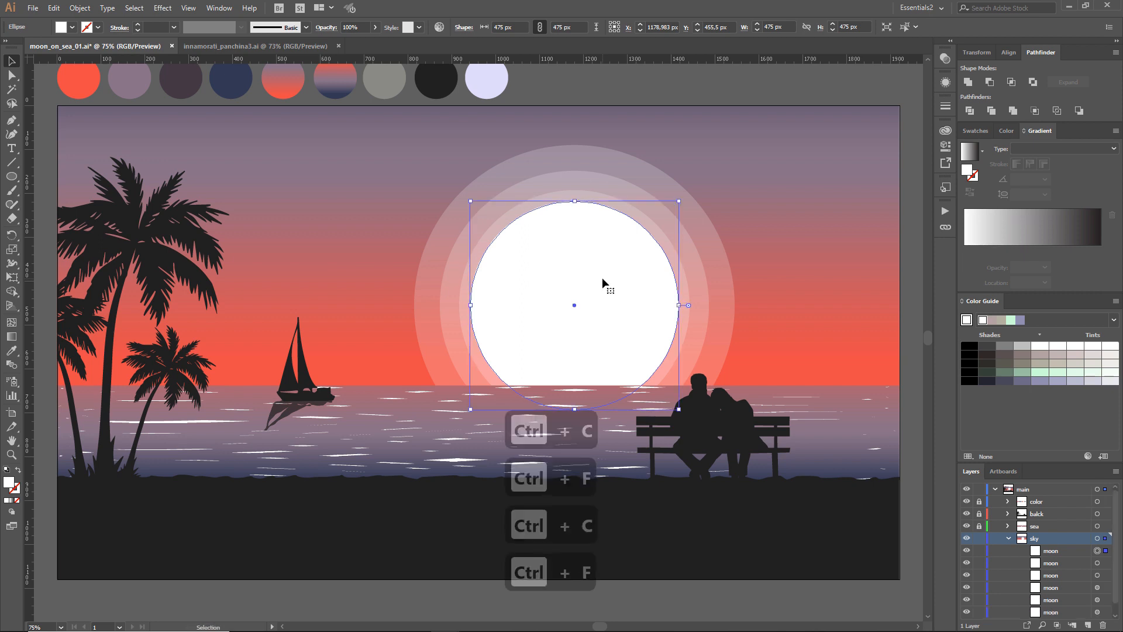
pyautogui.moveTo(602, 278)
pyautogui.mouseDown()
pyautogui.moveTo(585, 282)
pyautogui.moveTo(615, 258)
pyautogui.moveTo(581, 269)
pyautogui.moveTo(602, 263)
pyautogui.mouseUp()
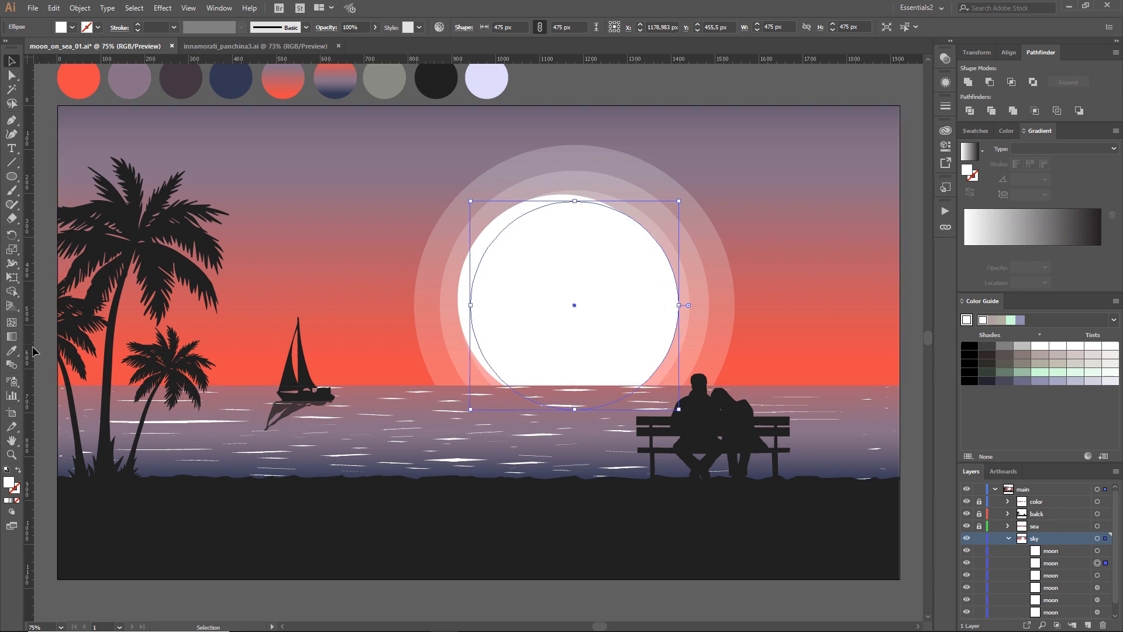
# - Fill the moon copy beneath the shifted one with the sampled lavender palette color and show its color values as HSB
pyautogui.press('i')
pyautogui.click(486, 78)
pyautogui.click(1115, 130)
pyautogui.click(1030, 176)
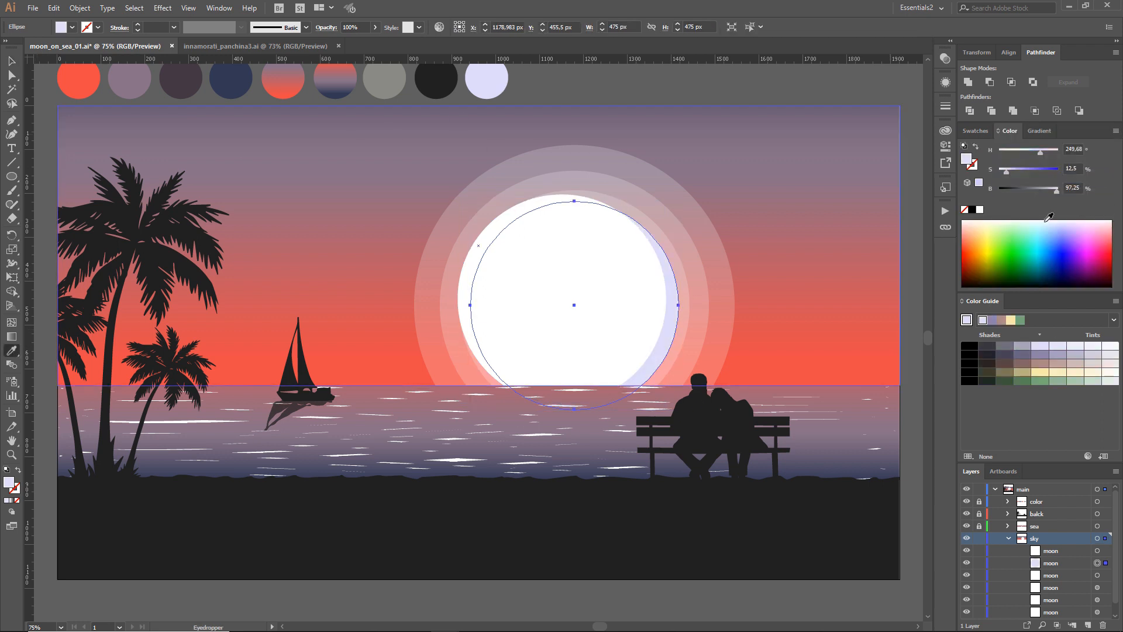
# - Set the lavender moon copy's saturation to 22.18% and cut the shifted white copy out of it with Minus Front to form a crescent
pyautogui.moveTo(1007, 171); pyautogui.dragTo(1016, 176)
pyautogui.press('v')
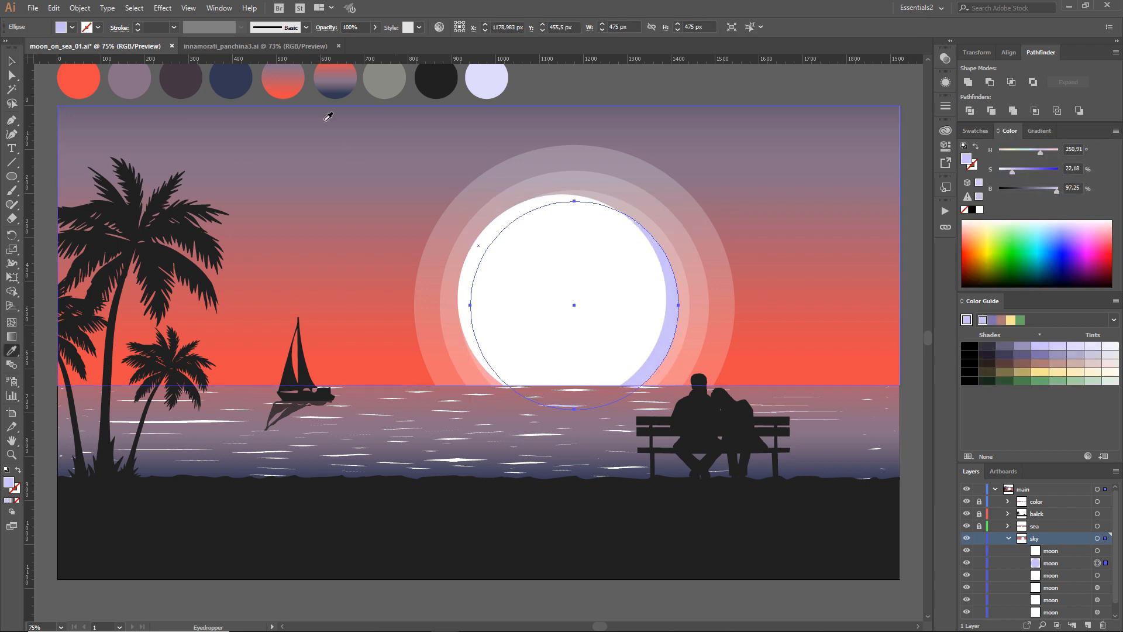
pyautogui.keyDown('shift'); pyautogui.click(566, 263); pyautogui.keyUp('shift')
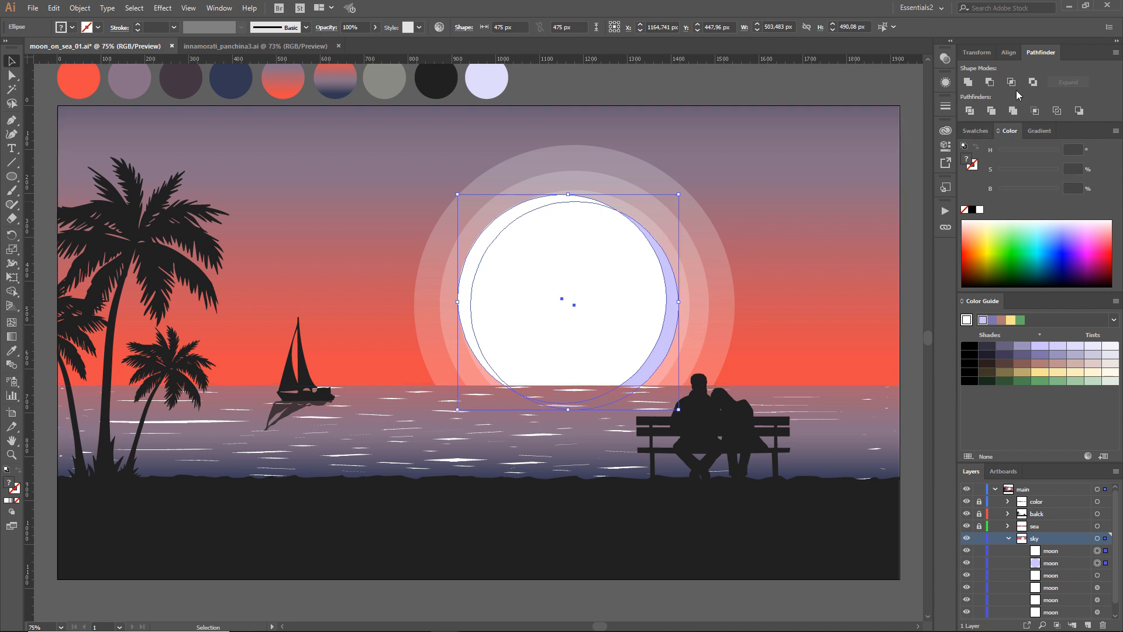
pyautogui.click(1079, 111)
pyautogui.hotkey('ctrl', 'z')
pyautogui.click(990, 82)
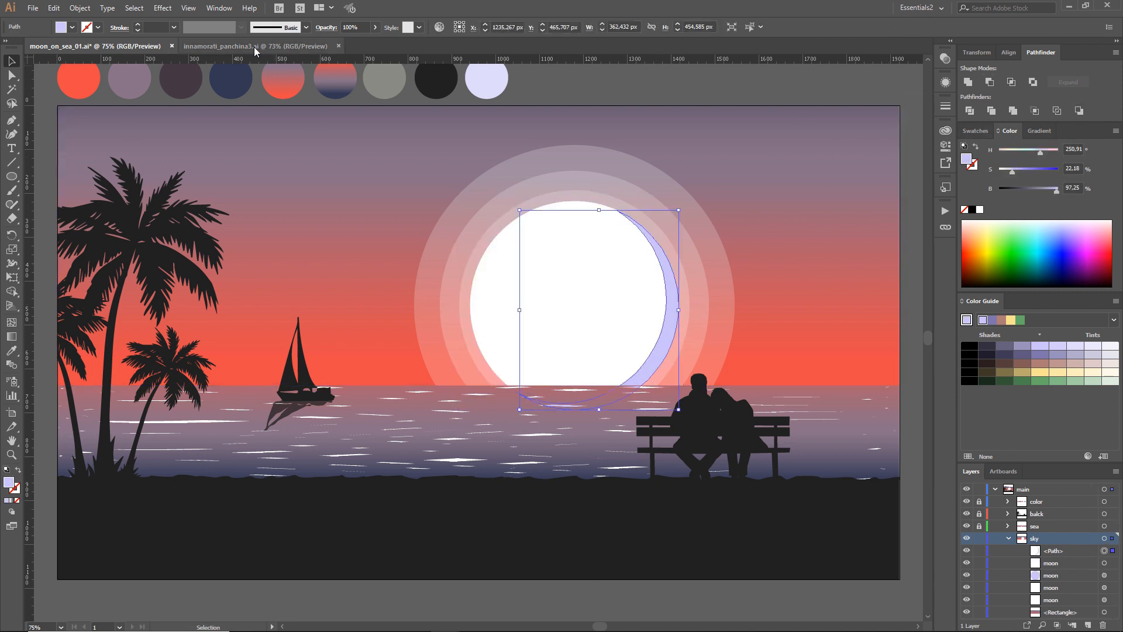
# - Apply a previewed Gaussian Blur with a radius of 8.2 pixels to the lavender crescent
pyautogui.click(162, 8)
pyautogui.moveTo(234, 204)
pyautogui.click(316, 203)
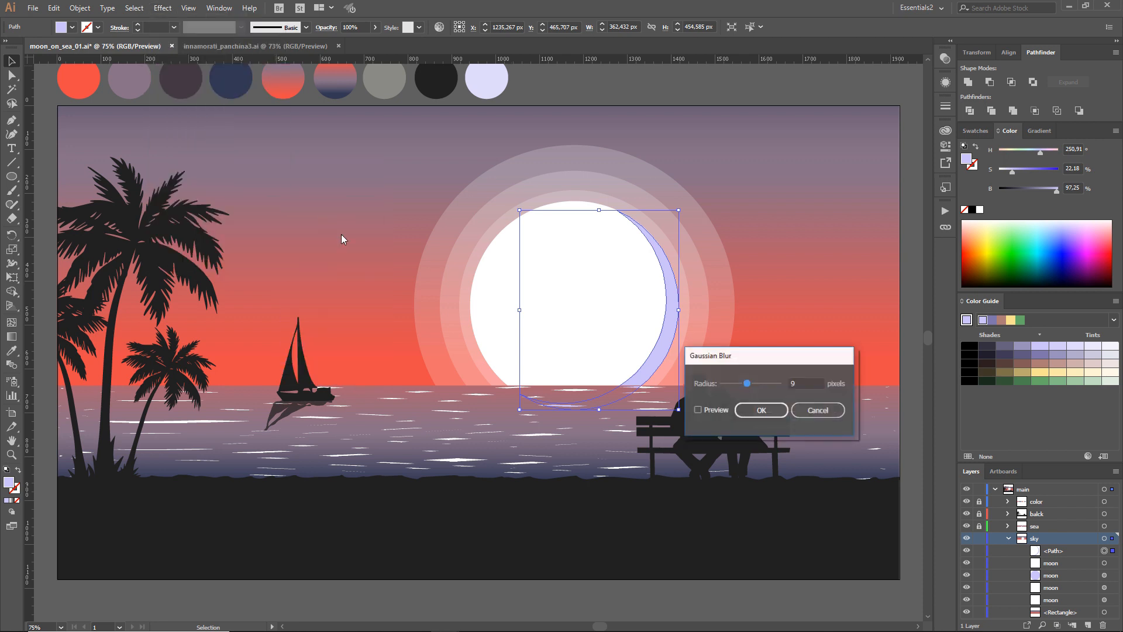
pyautogui.click(698, 409)
pyautogui.moveTo(748, 383); pyautogui.dragTo(747, 385)
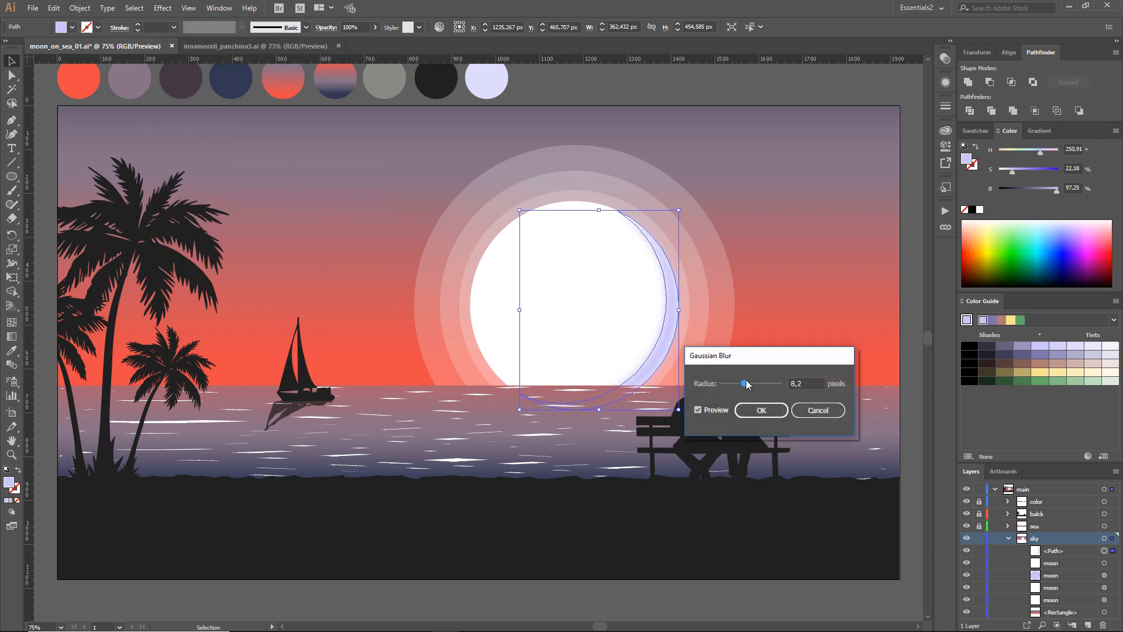
pyautogui.click(746, 410)
pyautogui.click(680, 81)
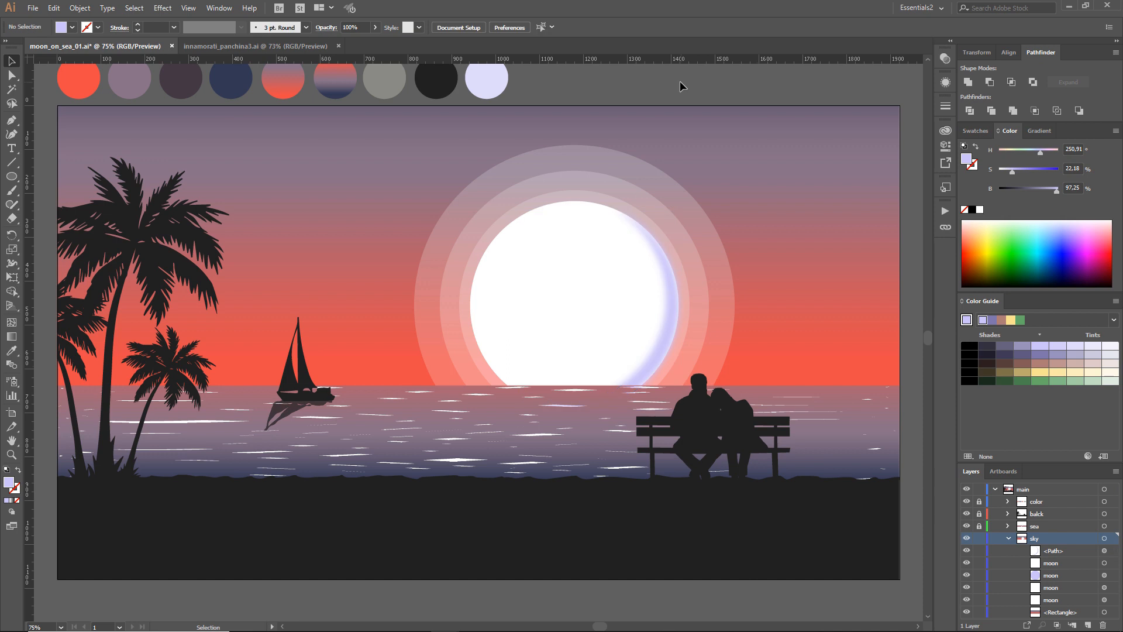
# - Group the moon, its three halos and the blurred crescent into one object
pyautogui.click(663, 176)
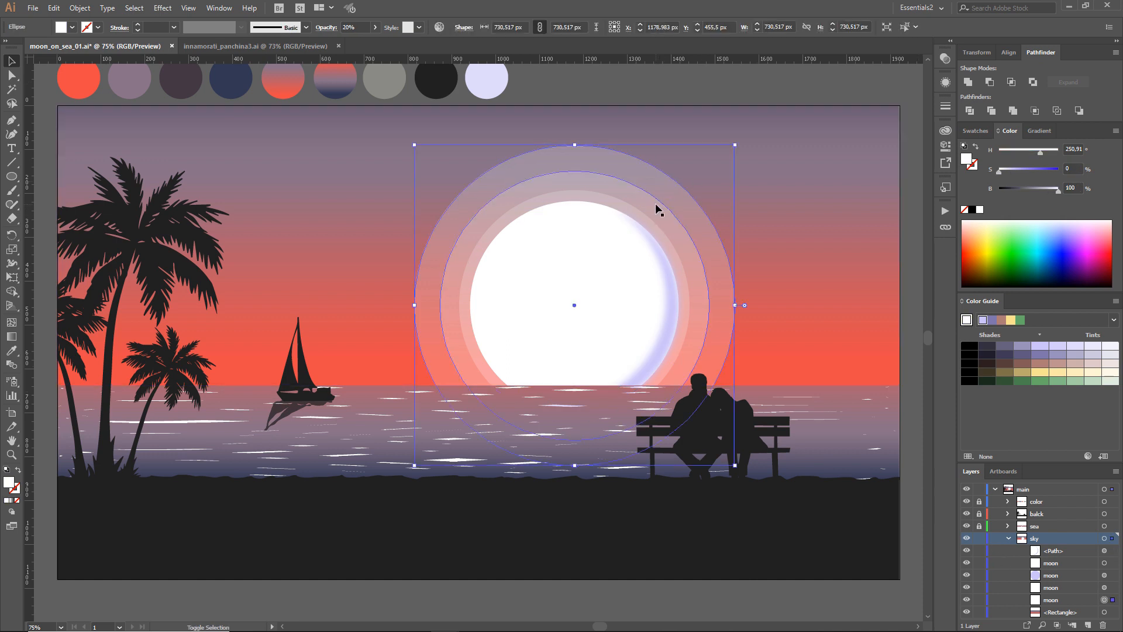
pyautogui.click(80, 7)
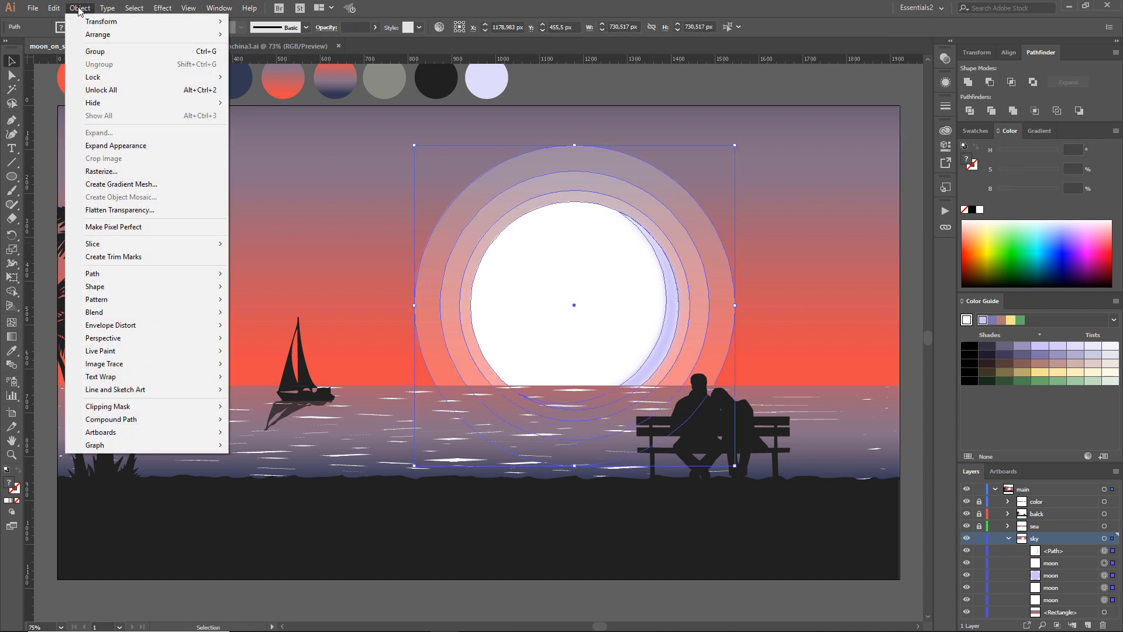
pyautogui.click(88, 48)
pyautogui.moveTo(496, 250); pyautogui.dragTo(400, 258)
pyautogui.hotkey('ctrl', 'z')
pyautogui.hotkey('ctrl', 'z')
pyautogui.hotkey('ctrl', 'z')
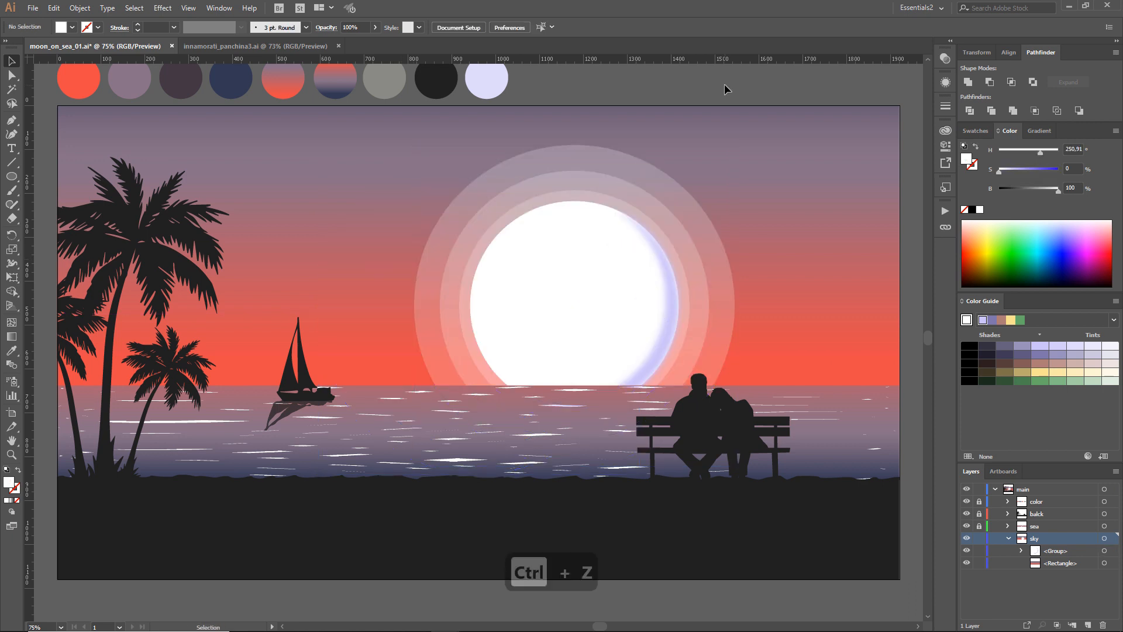
# - Begin a dark bird silhouette over the upper moon by drawing its arched left wing with the Pen tool, and turn off Smart Guides
pyautogui.press('z')
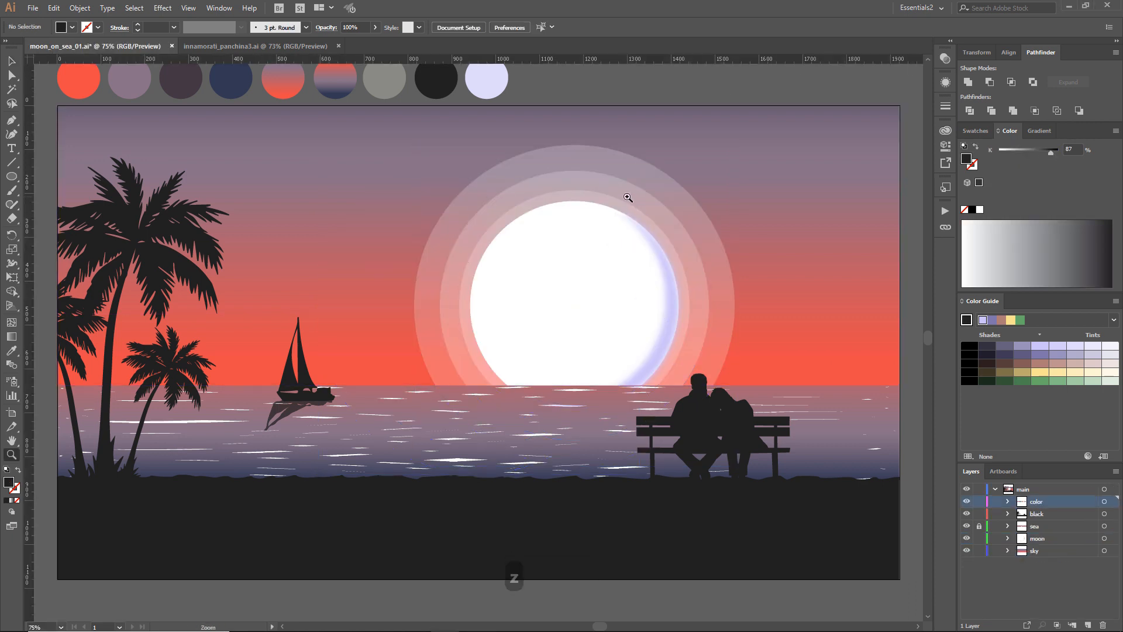
pyautogui.moveTo(755, 394); pyautogui.dragTo(431, 146)
pyautogui.click(466, 322)
pyautogui.moveTo(400, 317); pyautogui.dragTo(351, 339)
pyautogui.click(400, 317)
pyautogui.click(188, 8)
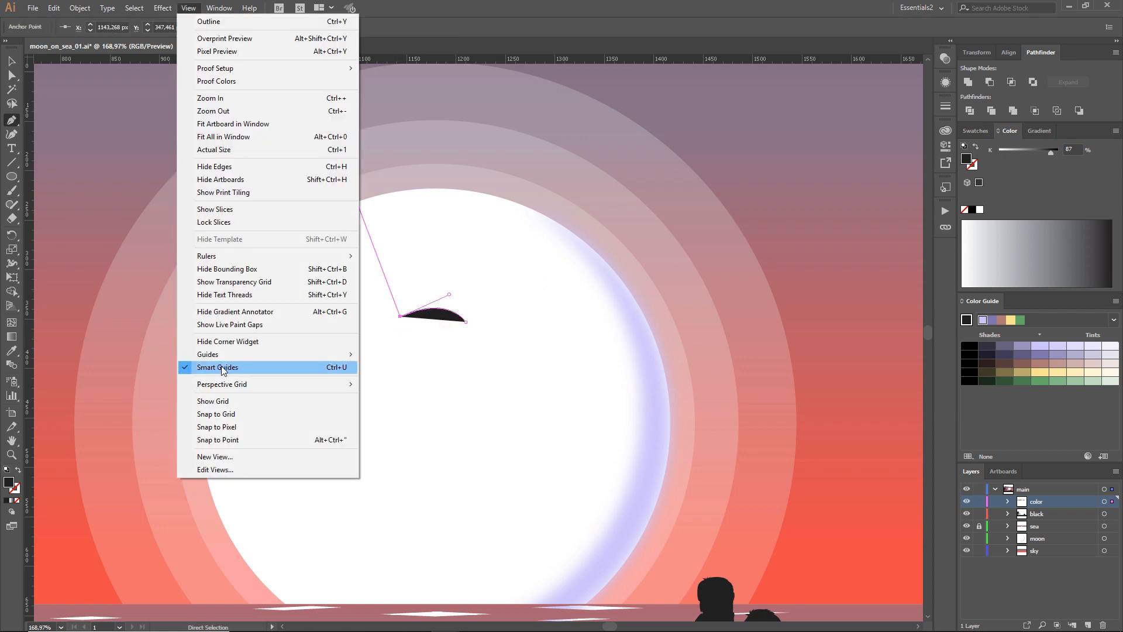
pyautogui.click(225, 368)
# - Add a small rounded body and a right wing sloping down to a pointed tip, and close the bird's path
pyautogui.press('z')
pyautogui.moveTo(384, 284); pyautogui.dragTo(591, 386)
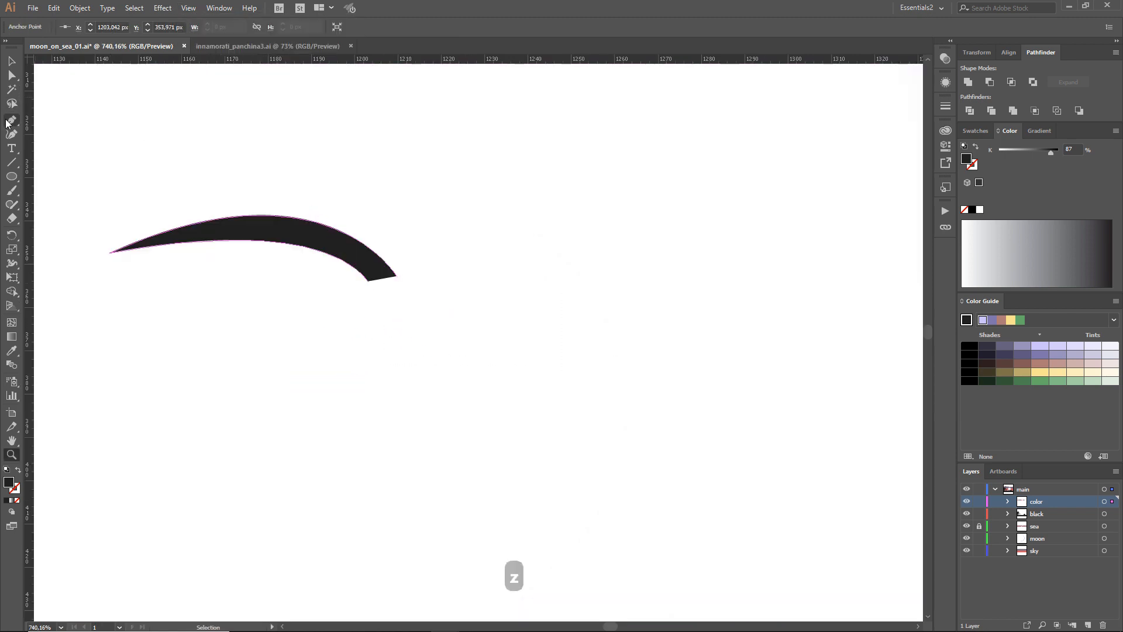
pyautogui.moveTo(393, 303); pyautogui.dragTo(458, 300)
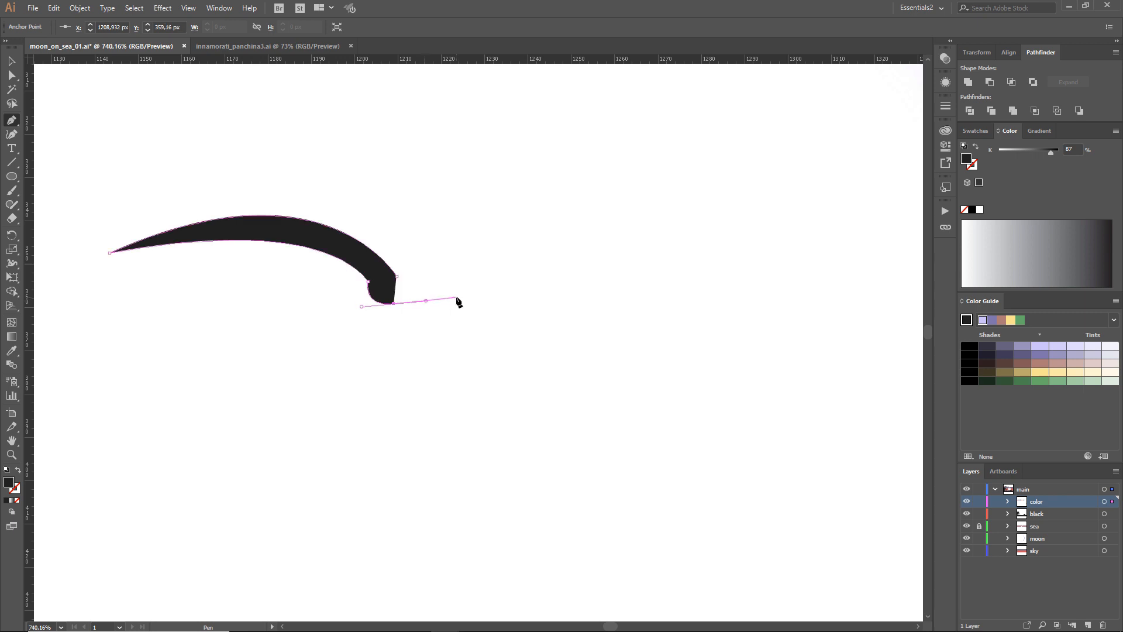
pyautogui.moveTo(586, 321); pyautogui.dragTo(723, 375)
pyautogui.click(585, 321)
pyautogui.moveTo(397, 276); pyautogui.dragTo(333, 321)
# - Shift the bird's lower body anchor slightly right, extend the right wing tip outward and lengthen the handle shaping that wing's upper curve
pyautogui.press('a')
pyautogui.click(295, 257)
pyautogui.click(285, 223)
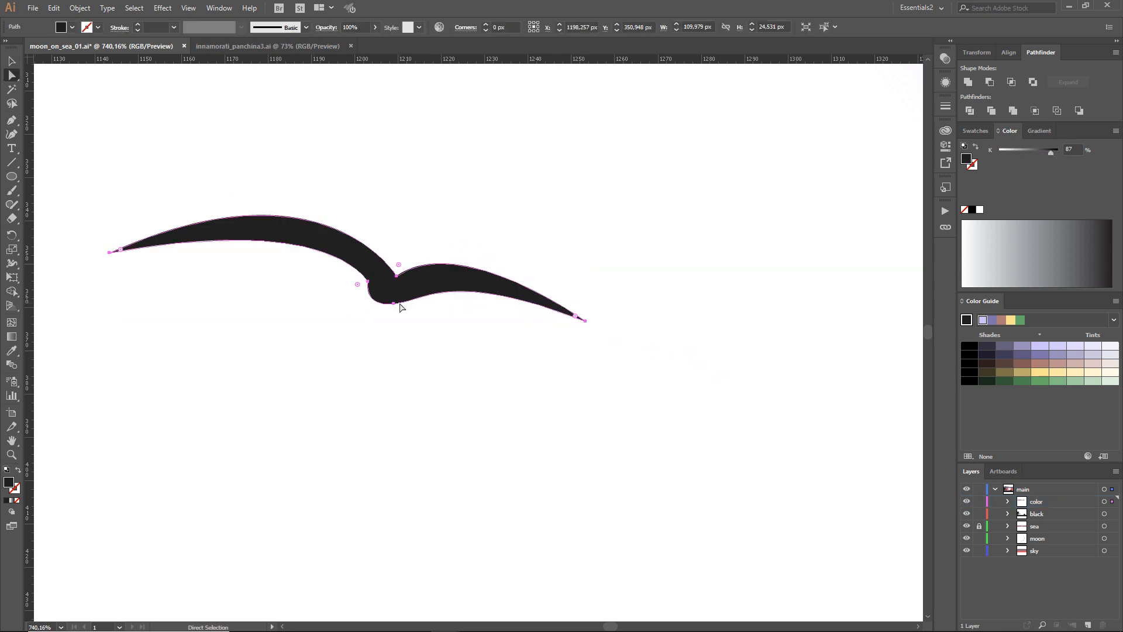
pyautogui.click(394, 303)
pyautogui.moveTo(394, 303); pyautogui.dragTo(403, 303)
pyautogui.moveTo(587, 321); pyautogui.dragTo(604, 323)
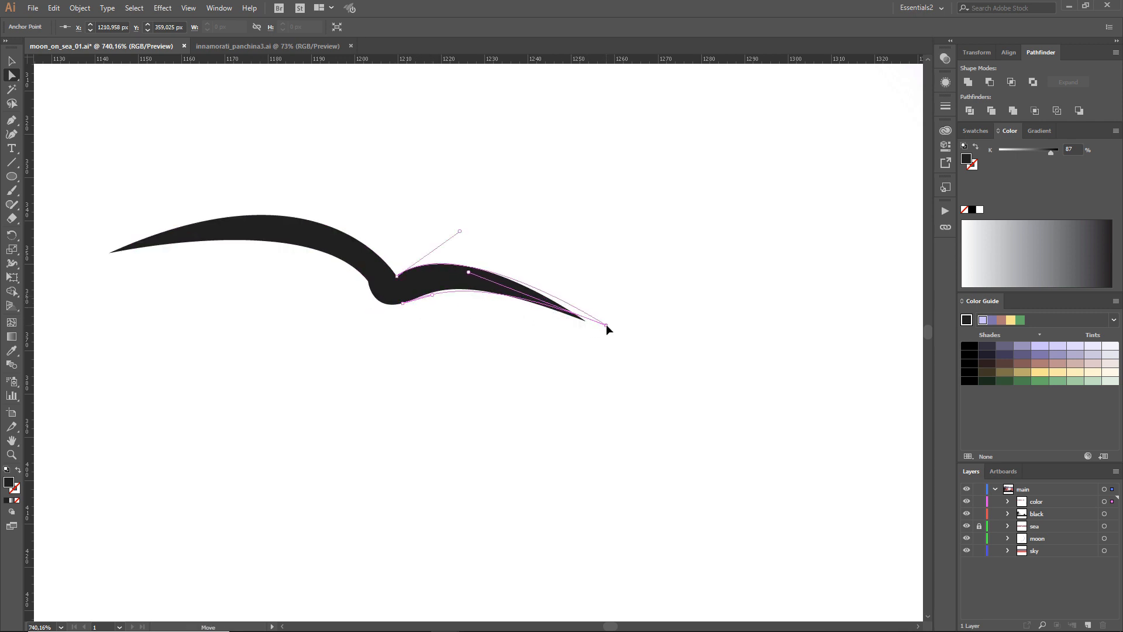
pyautogui.click(405, 277)
pyautogui.click(400, 278)
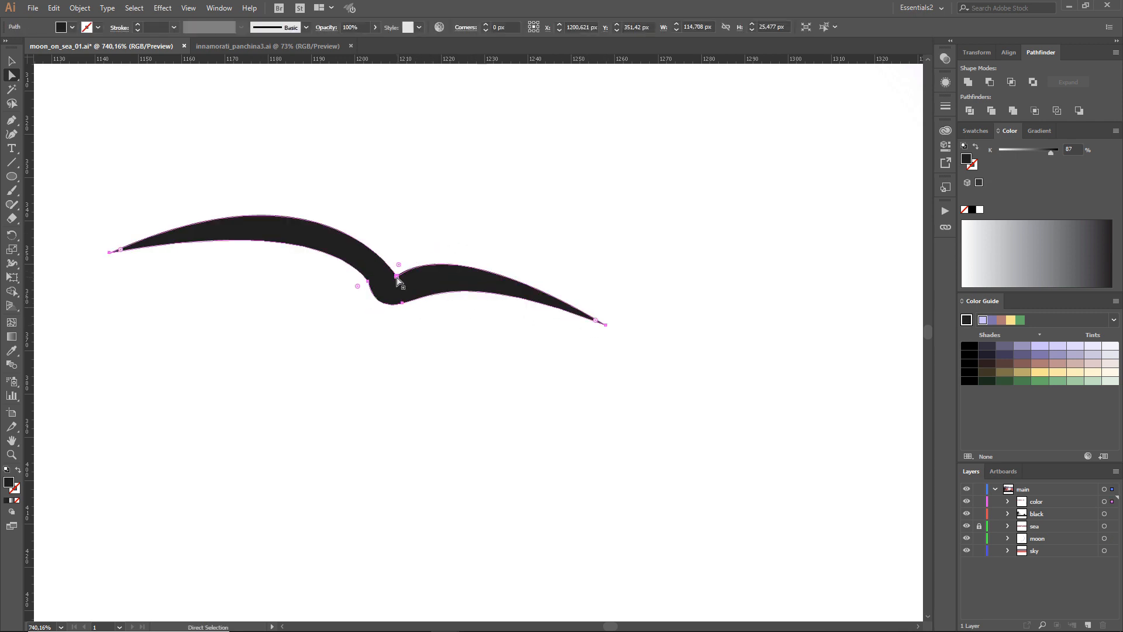
pyautogui.click(397, 276)
pyautogui.moveTo(461, 236); pyautogui.dragTo(491, 229)
# - Pull the bird's left wing tip inward and refine the curve handles of that wing and the body
pyautogui.moveTo(110, 253); pyautogui.dragTo(143, 243)
pyautogui.moveTo(364, 145); pyautogui.dragTo(352, 161)
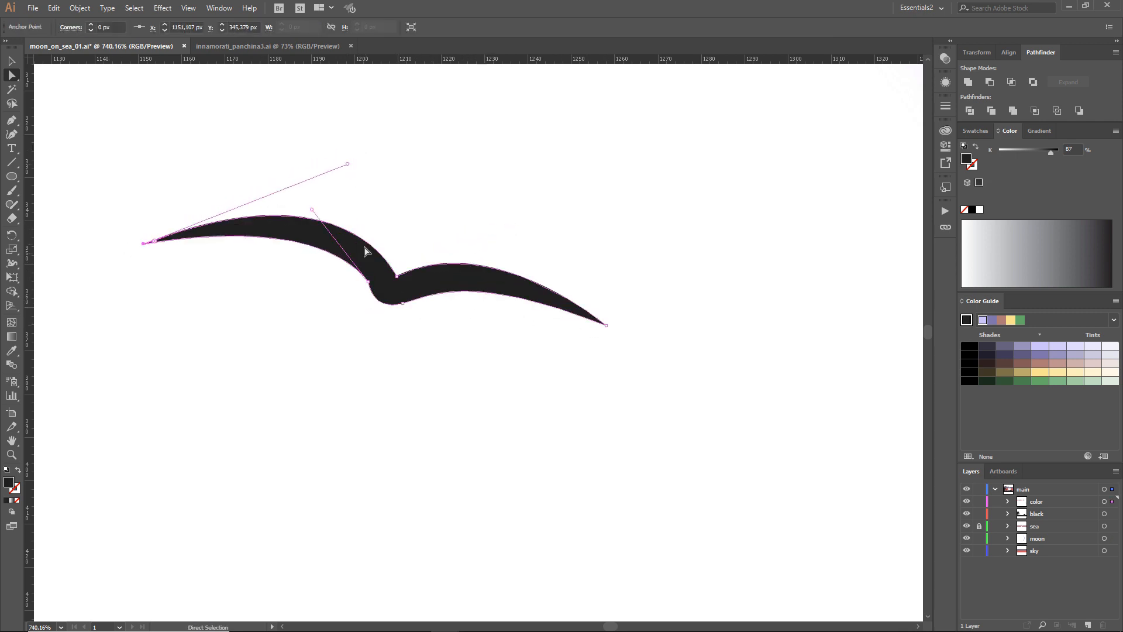
pyautogui.moveTo(312, 211); pyautogui.dragTo(324, 212)
pyautogui.moveTo(403, 303); pyautogui.dragTo(401, 301)
pyautogui.moveTo(372, 309); pyautogui.dragTo(373, 311)
pyautogui.click(397, 276)
pyautogui.click(400, 300)
pyautogui.click(607, 325)
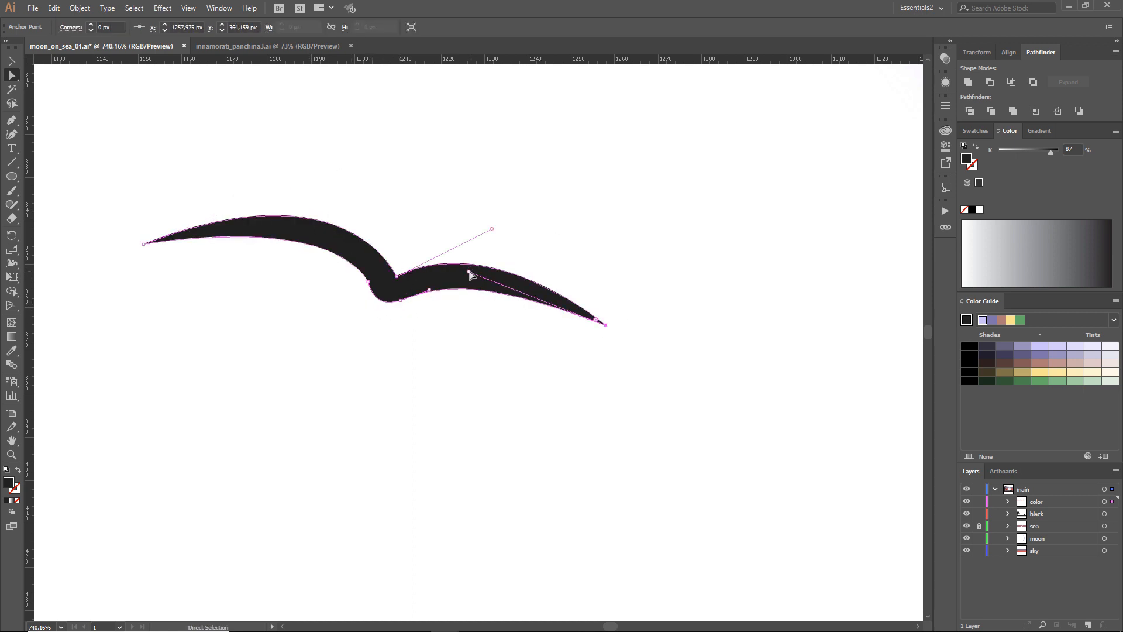
pyautogui.moveTo(468, 271); pyautogui.dragTo(372, 284)
# - Fine-tune the anchors and handles under the bird's body and wings, and shorten the left wing further
pyautogui.press('v')
pyautogui.click(329, 296)
pyautogui.click(408, 295)
pyautogui.press('a')
pyautogui.click(400, 301)
pyautogui.click(368, 282)
pyautogui.click(367, 284)
pyautogui.moveTo(329, 214); pyautogui.dragTo(343, 218)
pyautogui.moveTo(400, 301); pyautogui.dragTo(401, 302)
pyautogui.moveTo(419, 291); pyautogui.dragTo(426, 285)
pyautogui.moveTo(343, 218); pyautogui.dragTo(334, 211)
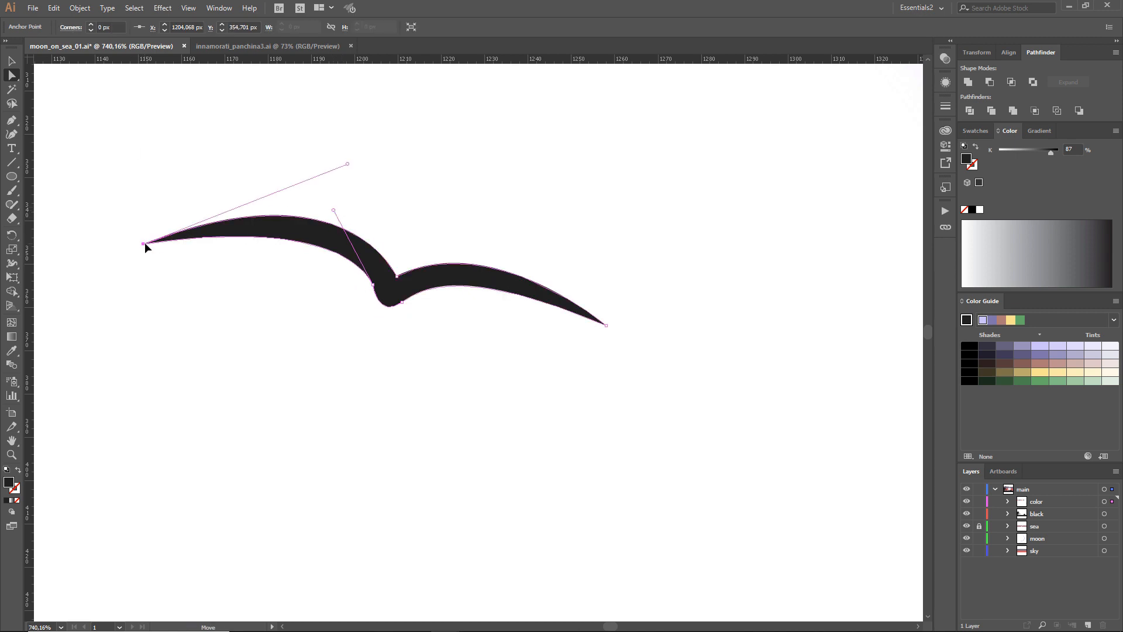
pyautogui.moveTo(144, 244); pyautogui.dragTo(166, 242)
pyautogui.press('v')
pyautogui.click(579, 187)
# - Shrink the bird to about 59 px wide and add two tilted copies, one just above it and one lower on the moon
pyautogui.hotkey('ctrl', 'alt', '0')
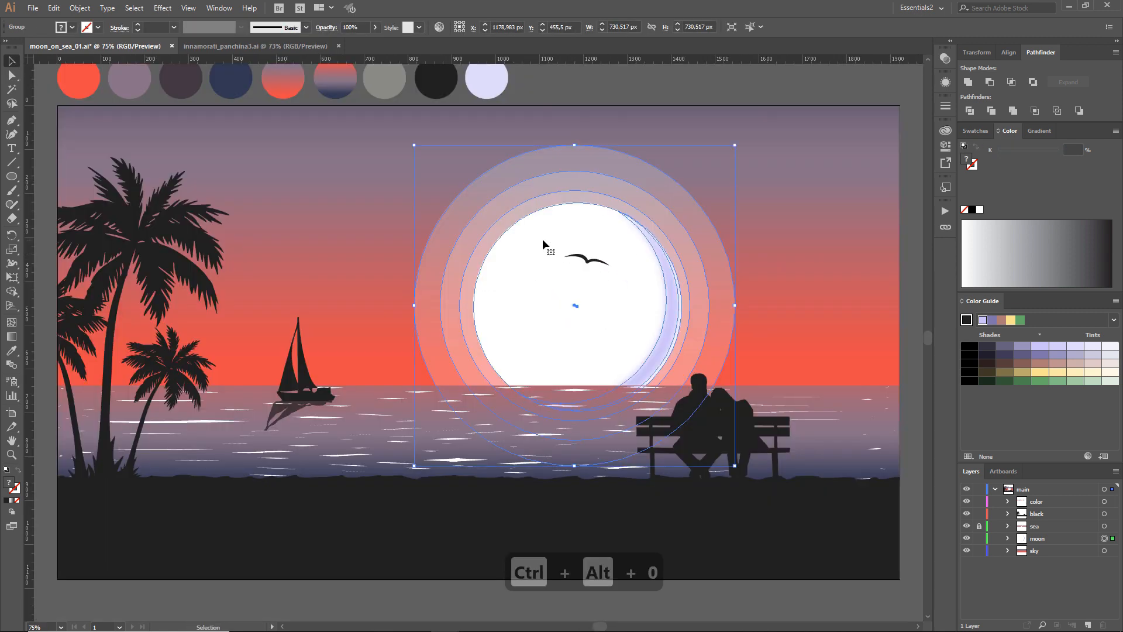
pyautogui.click(595, 261)
pyautogui.press('z')
pyautogui.moveTo(499, 186); pyautogui.dragTo(839, 400)
pyautogui.press('v')
pyautogui.moveTo(338, 279); pyautogui.dragTo(291, 266)
pyautogui.moveTo(360, 227); pyautogui.dragTo(363, 227)
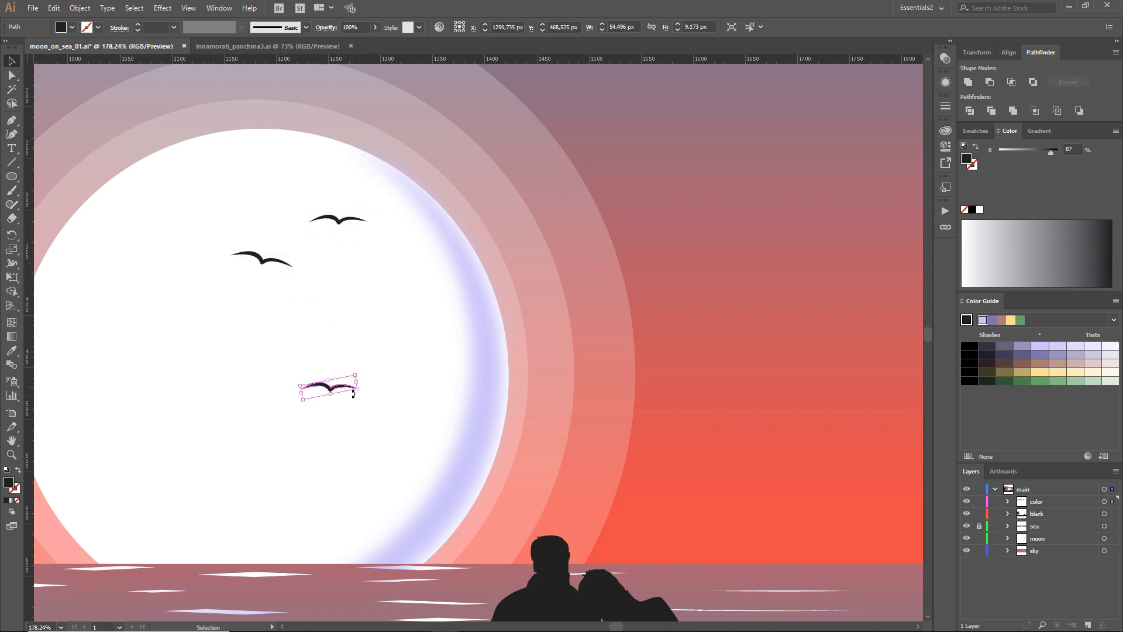
# - Add three bird copies between the moon's middle and its right edge, leveling their tilt and making the lowest one smaller
pyautogui.moveTo(273, 263); pyautogui.dragTo(378, 276)
pyautogui.moveTo(377, 276); pyautogui.dragTo(522, 354)
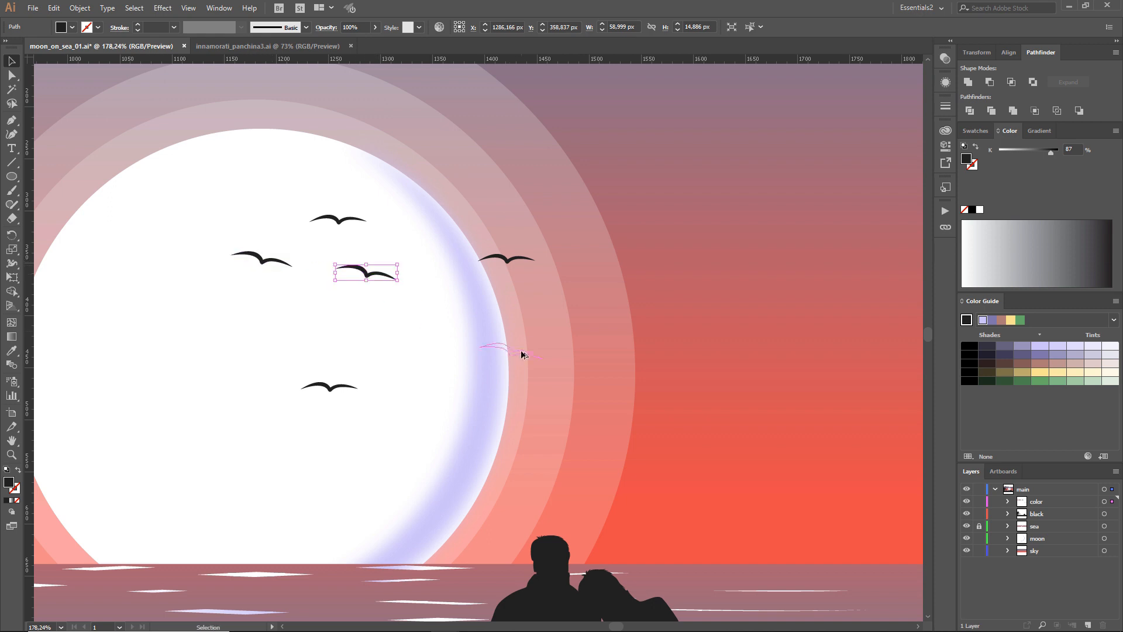
pyautogui.keyDown('shift'); pyautogui.click(397, 278); pyautogui.keyUp('shift')
pyautogui.click(410, 242)
pyautogui.click(387, 276)
pyautogui.moveTo(397, 281); pyautogui.dragTo(395, 280)
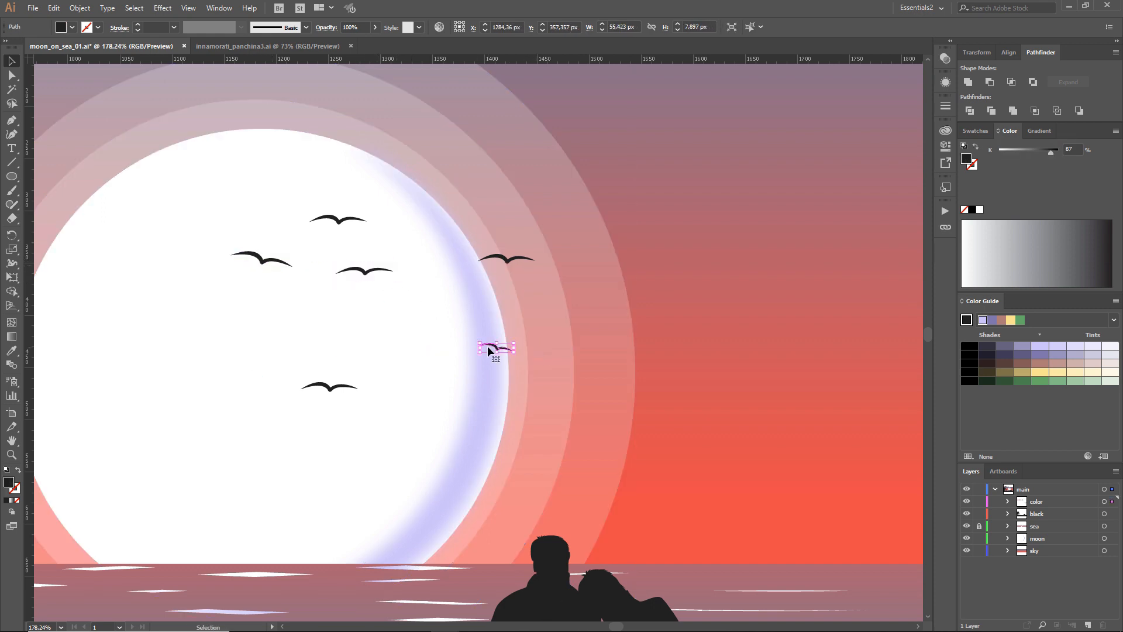
# - Vary the tilt of the existing birds and add a steep copy, a small copy about 37 px wide and one over the lower right halos
pyautogui.click(345, 387)
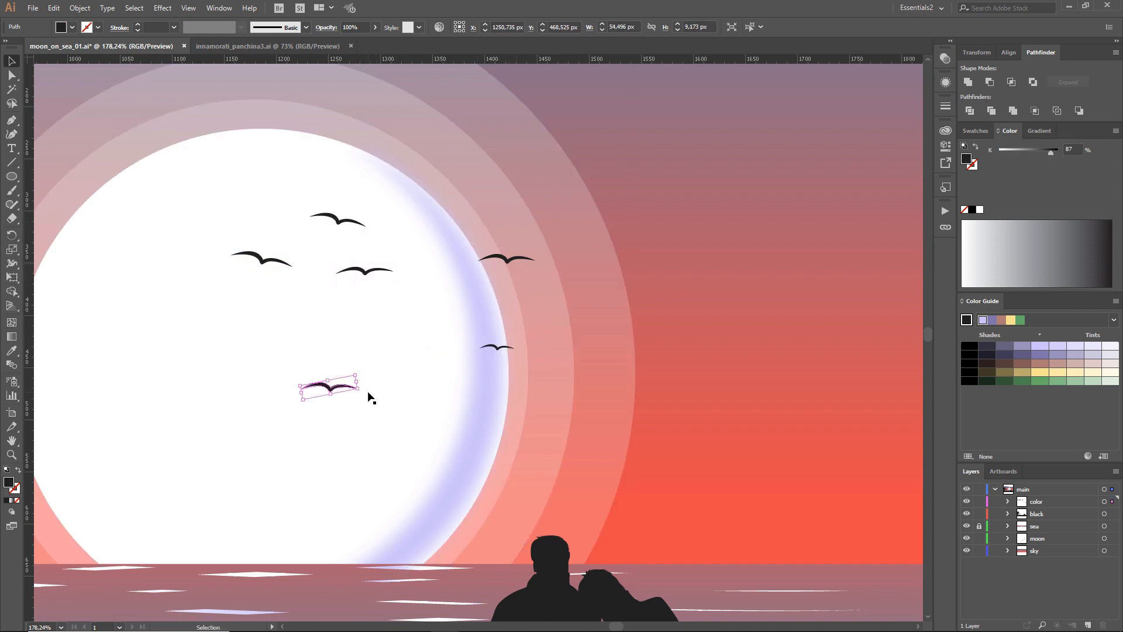
pyautogui.click(279, 263)
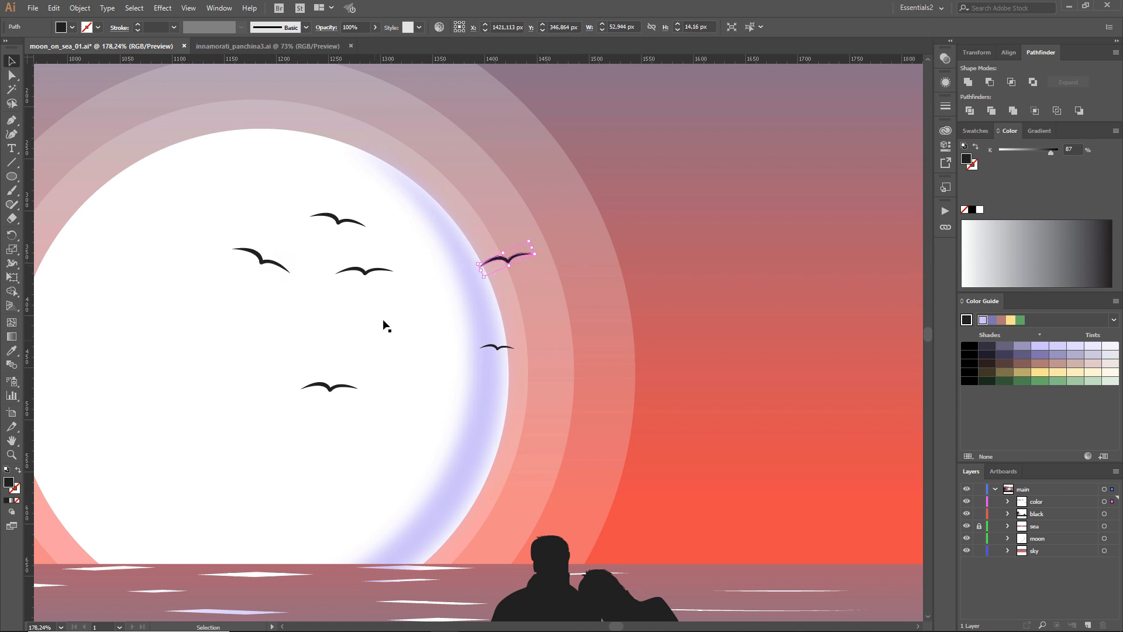
pyautogui.moveTo(346, 224); pyautogui.dragTo(446, 251)
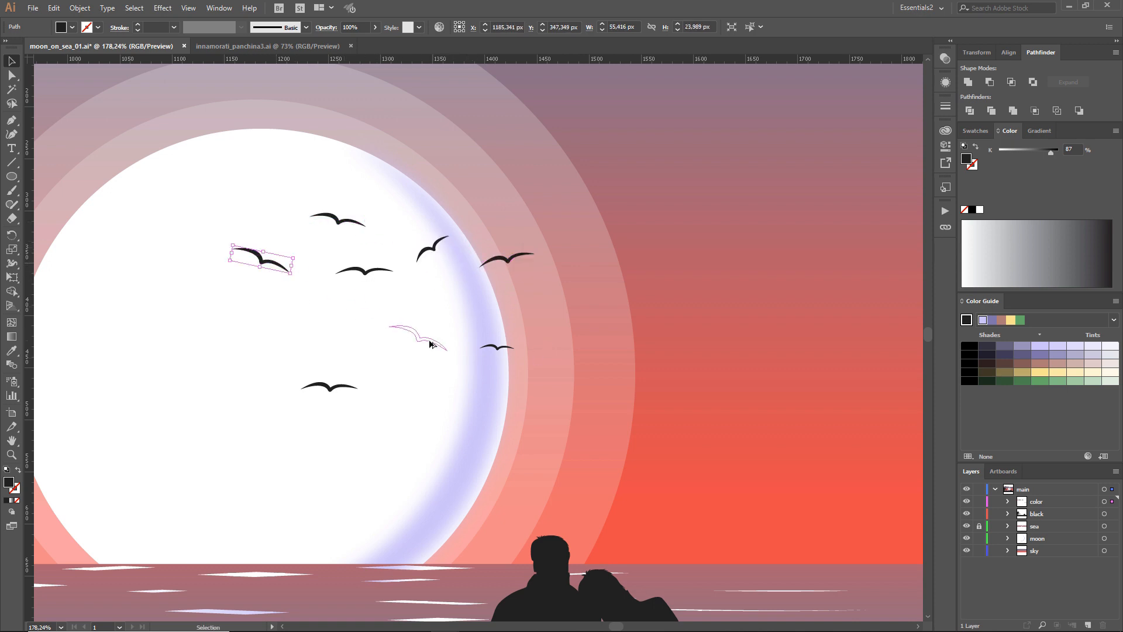
pyautogui.moveTo(430, 344); pyautogui.dragTo(431, 344)
pyautogui.moveTo(450, 354); pyautogui.dragTo(563, 414)
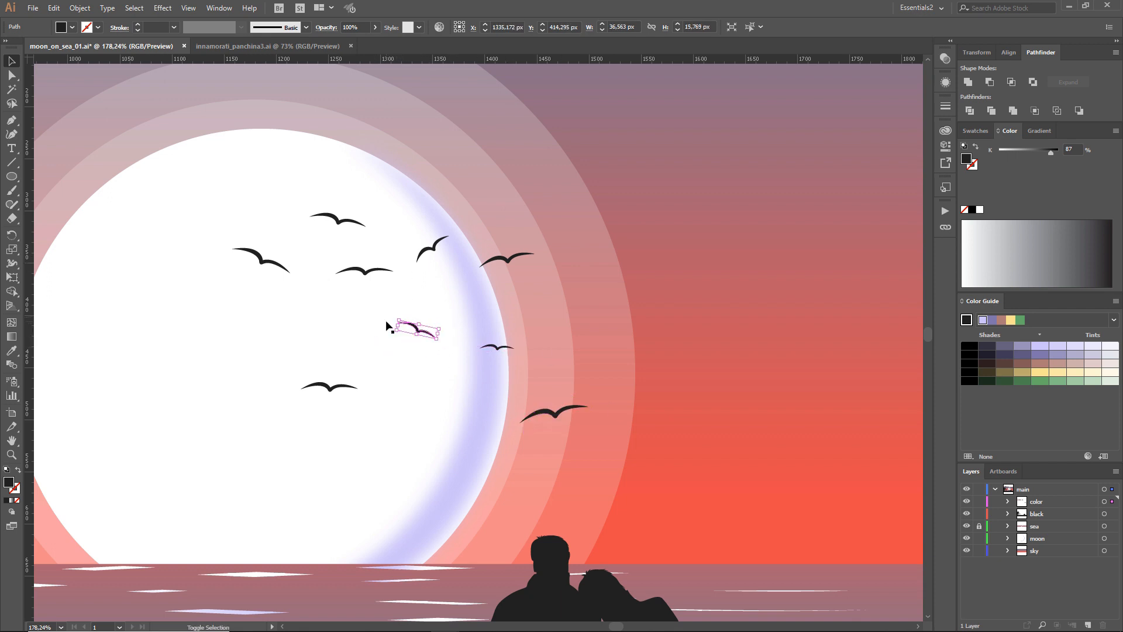
# - Add a small bird above the lower one and more resized, tilted copies over the right halos and the sky beyond
pyautogui.moveTo(491, 349); pyautogui.dragTo(328, 346)
pyautogui.hotkey('ctrl', 'z')
pyautogui.click(353, 346)
pyautogui.moveTo(386, 272); pyautogui.dragTo(553, 316)
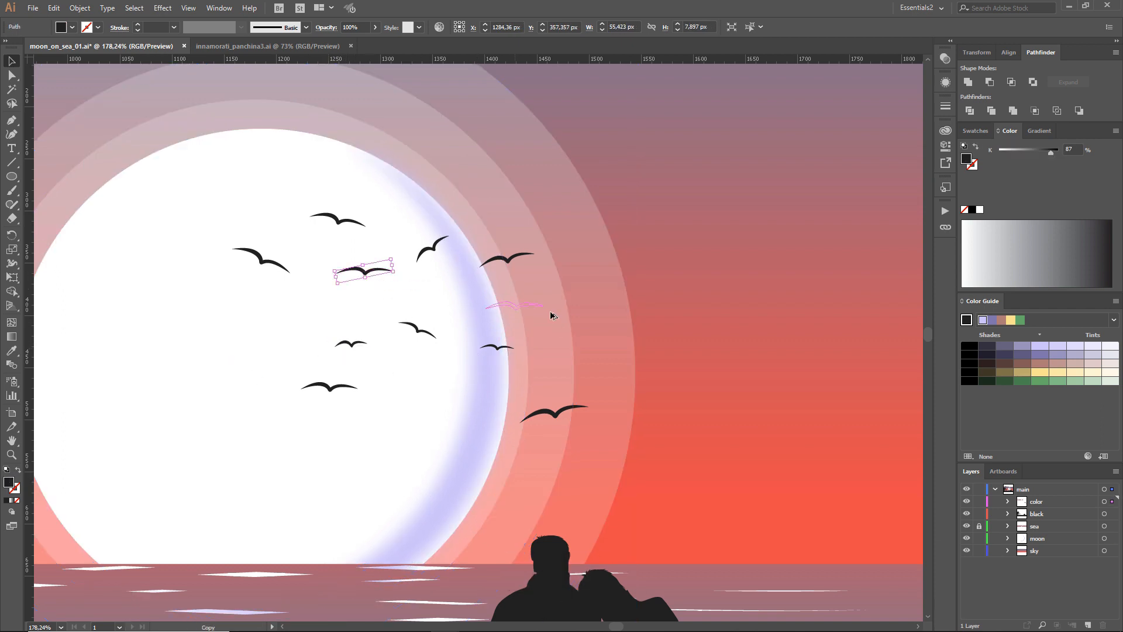
pyautogui.moveTo(591, 284); pyautogui.dragTo(592, 285)
pyautogui.hscroll(-2, 714, 267)
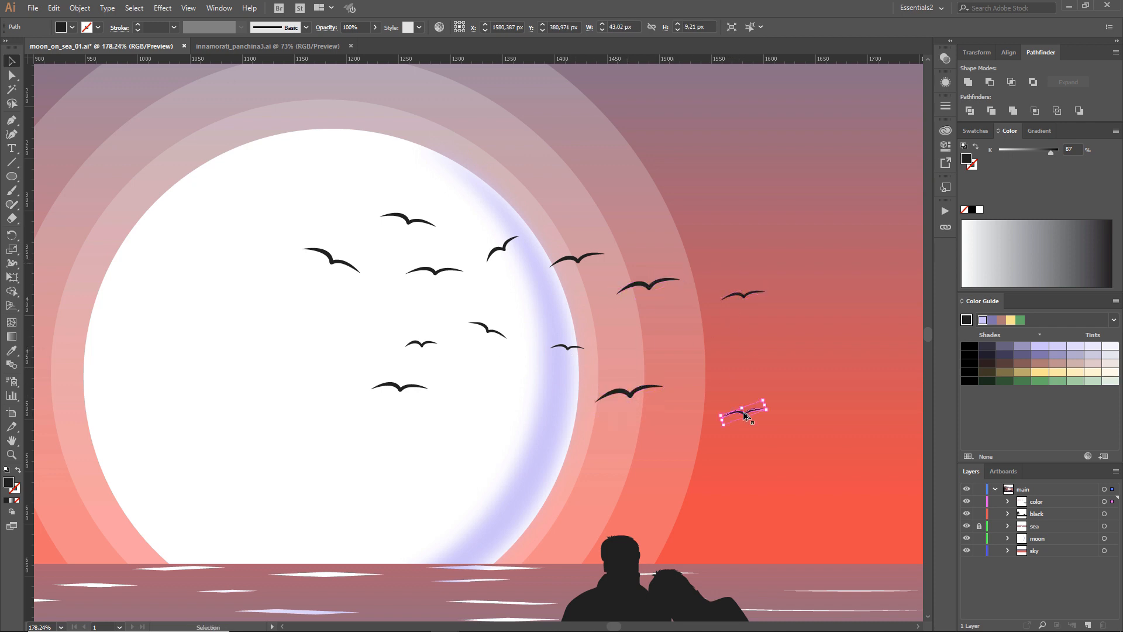
pyautogui.hotkey('ctrl', 'alt', '0')
pyautogui.click(744, 273)
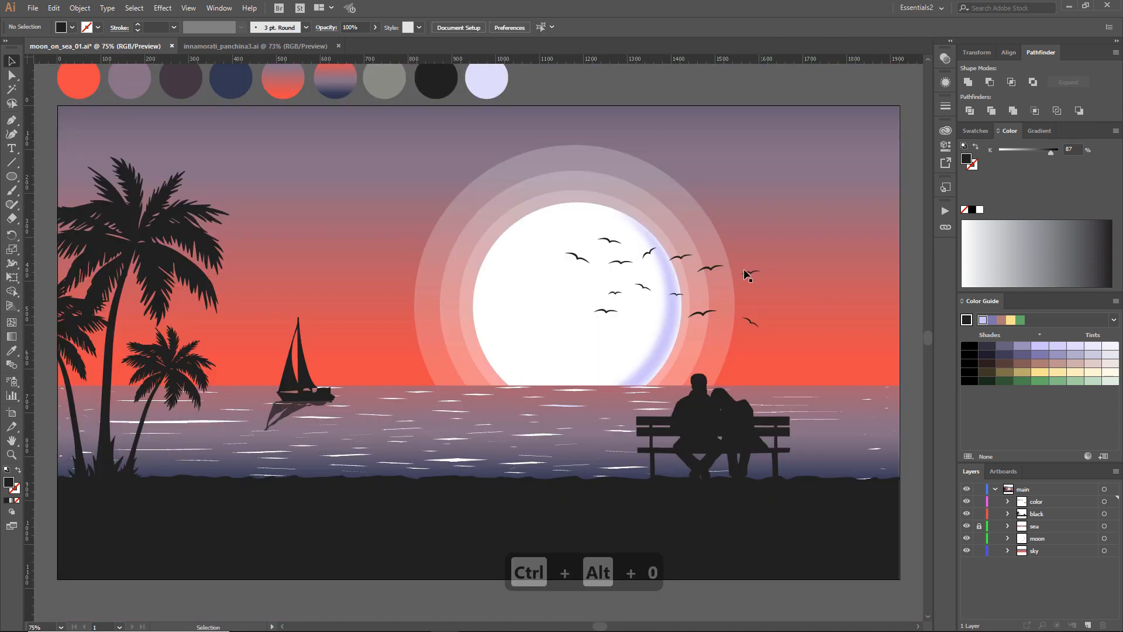
pyautogui.scroll(3, 690, 258)
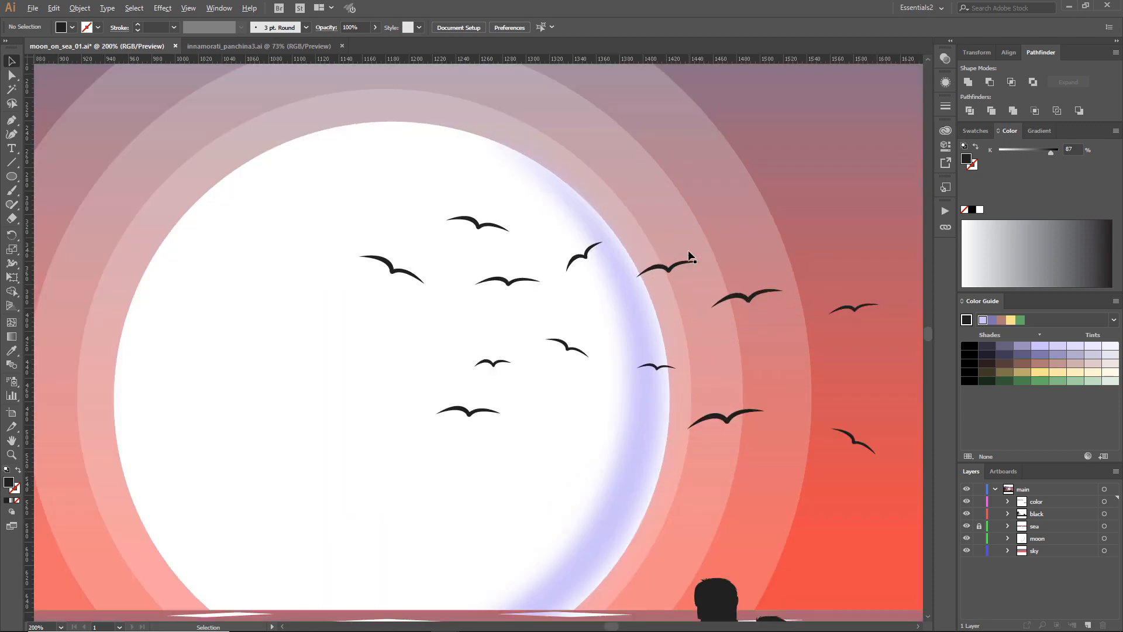
pyautogui.scroll(-2, 689, 253)
pyautogui.click(538, 259)
pyautogui.keyDown('shift'); pyautogui.click(584, 237); pyautogui.keyUp('shift')
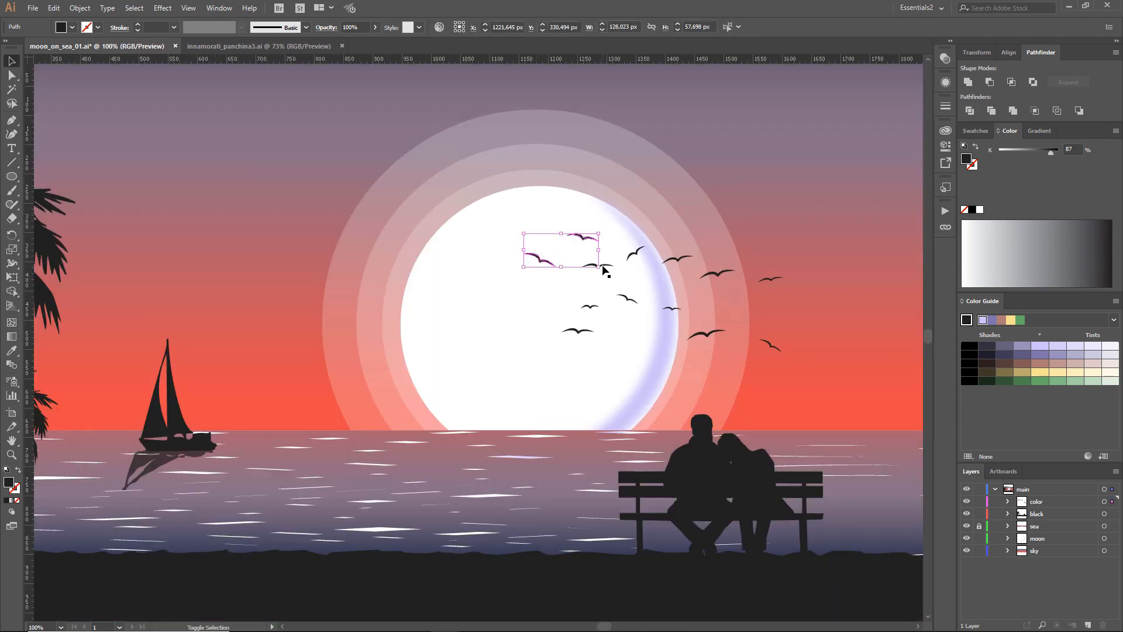
pyautogui.press('z')
pyautogui.keyDown('ctrl'); pyautogui.click(817, 140); pyautogui.keyUp('ctrl')
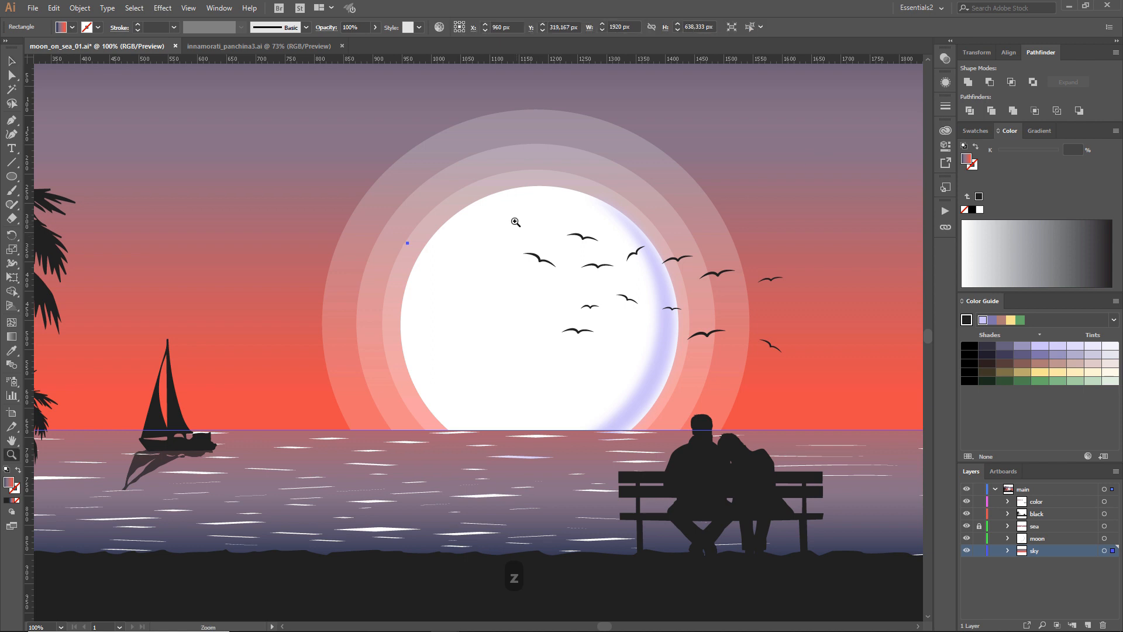
# - Select all the birds of the flock and set their fill to 84% black
pyautogui.moveTo(508, 213); pyautogui.dragTo(804, 373)
pyautogui.click(11, 61)
pyautogui.click(130, 241)
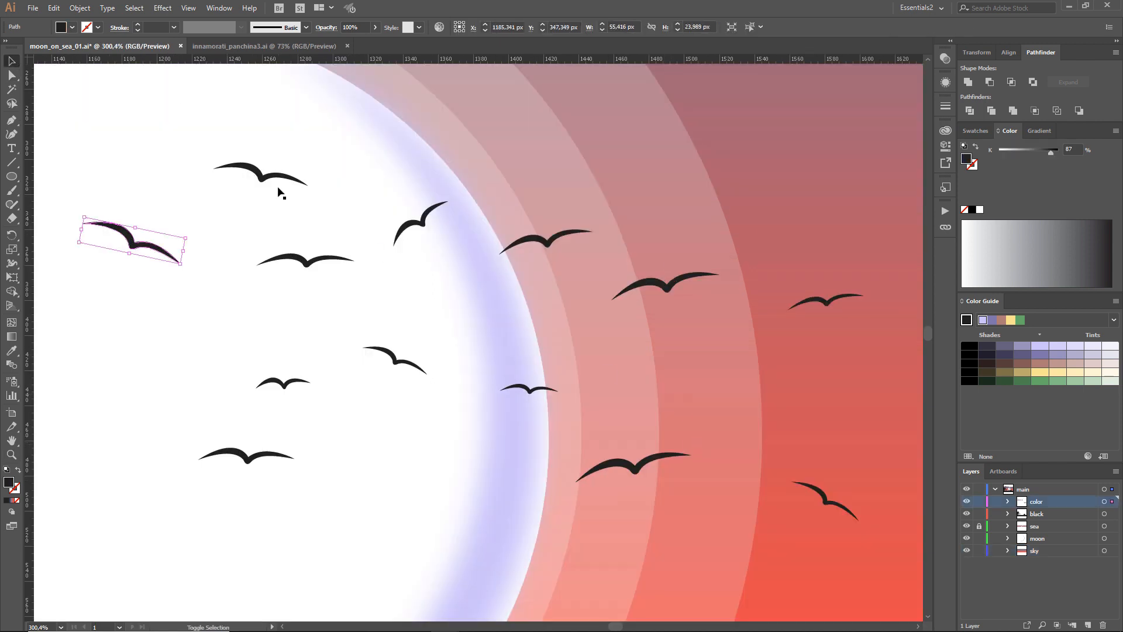
pyautogui.keyDown('shift'); pyautogui.click(262, 178); pyautogui.keyUp('shift')
pyautogui.keyDown('shift'); pyautogui.click(307, 263); pyautogui.keyUp('shift')
pyautogui.keyDown('shift'); pyautogui.click(285, 384); pyautogui.keyUp('shift')
pyautogui.keyDown('shift'); pyautogui.click(247, 459); pyautogui.keyUp('shift')
pyautogui.keyDown('shift'); pyautogui.click(396, 360); pyautogui.keyUp('shift')
pyautogui.keyDown('shift'); pyautogui.click(422, 222); pyautogui.keyUp('shift')
pyautogui.keyDown('shift'); pyautogui.click(547, 242); pyautogui.keyUp('shift')
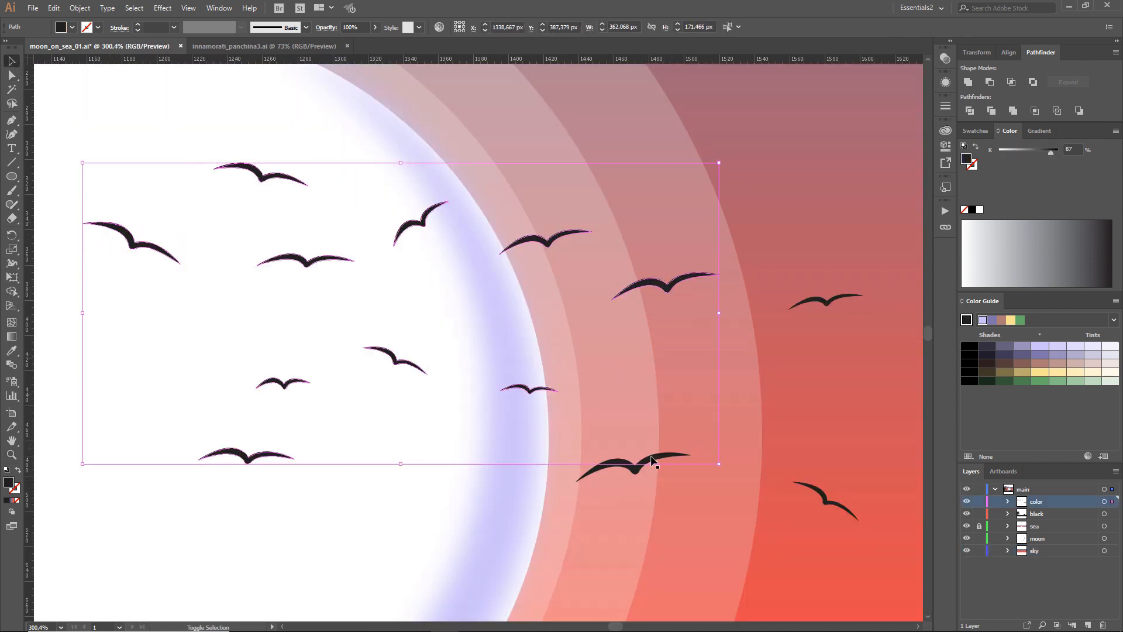
pyautogui.keyDown('shift'); pyautogui.click(826, 499); pyautogui.keyUp('shift')
pyautogui.keyDown('shift'); pyautogui.click(826, 302); pyautogui.keyUp('shift')
pyautogui.moveTo(1051, 153); pyautogui.dragTo(1048, 153)
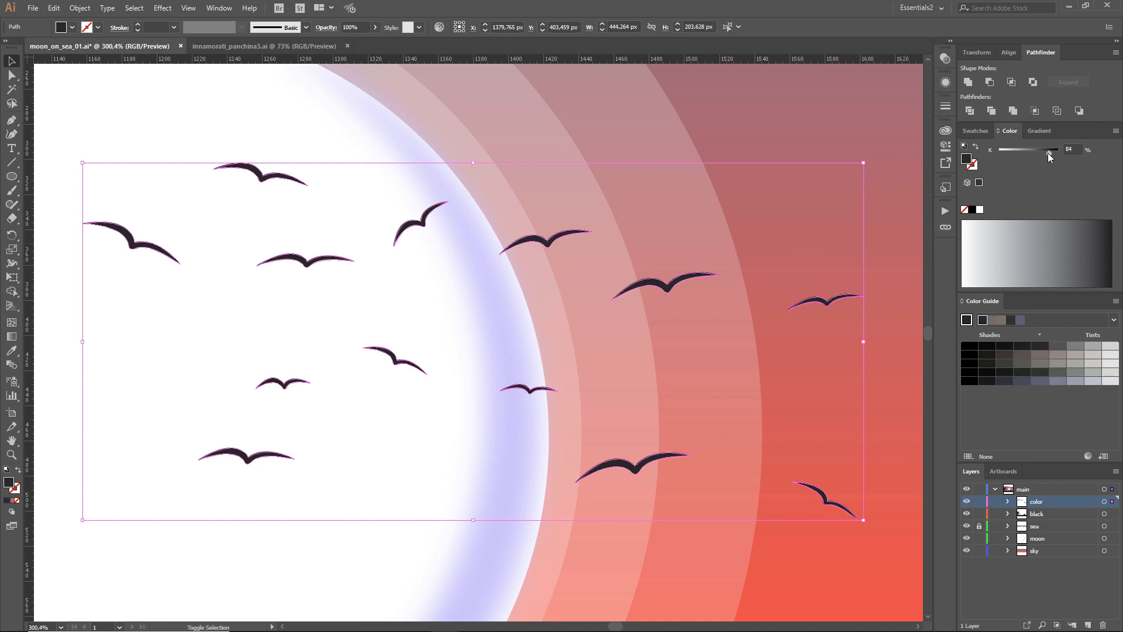
pyautogui.click(890, 149)
pyautogui.hotkey('ctrl', 'alt', '0')
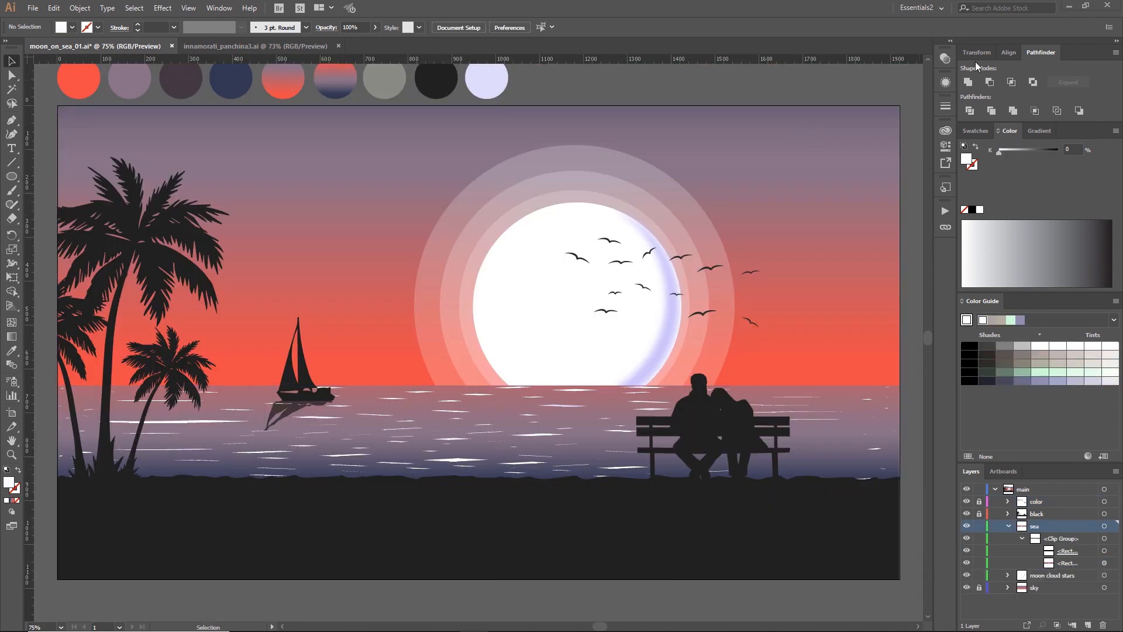
# - Start a white moon-reflection shape with the Pen tool, running along the horizon below the moon and zigzagging down its left edge
pyautogui.click(679, 386)
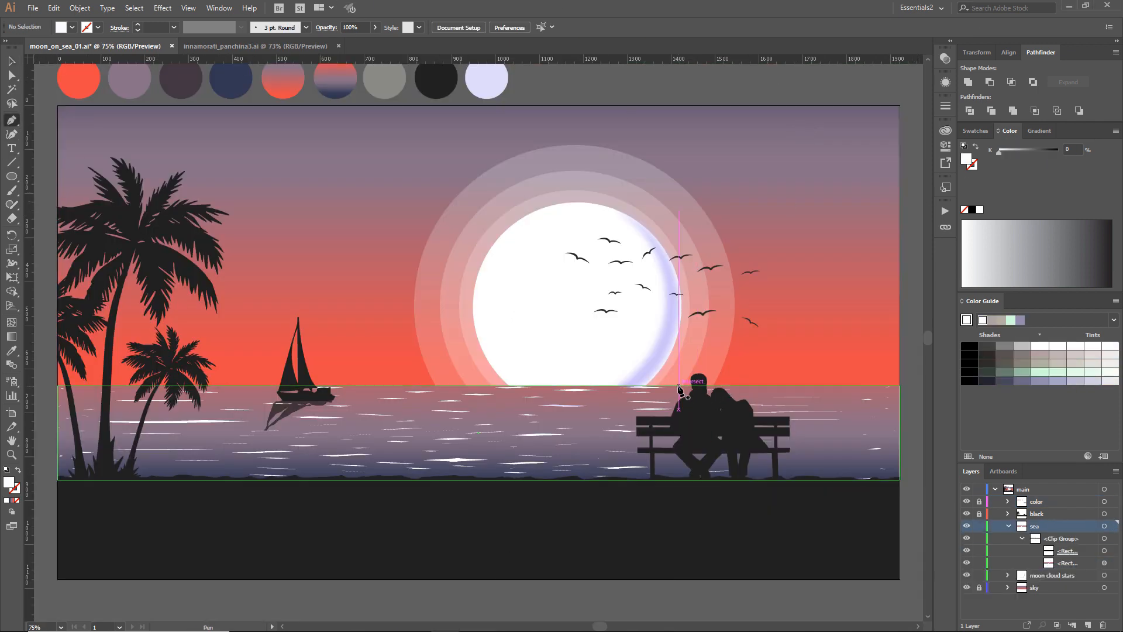
pyautogui.click(448, 386)
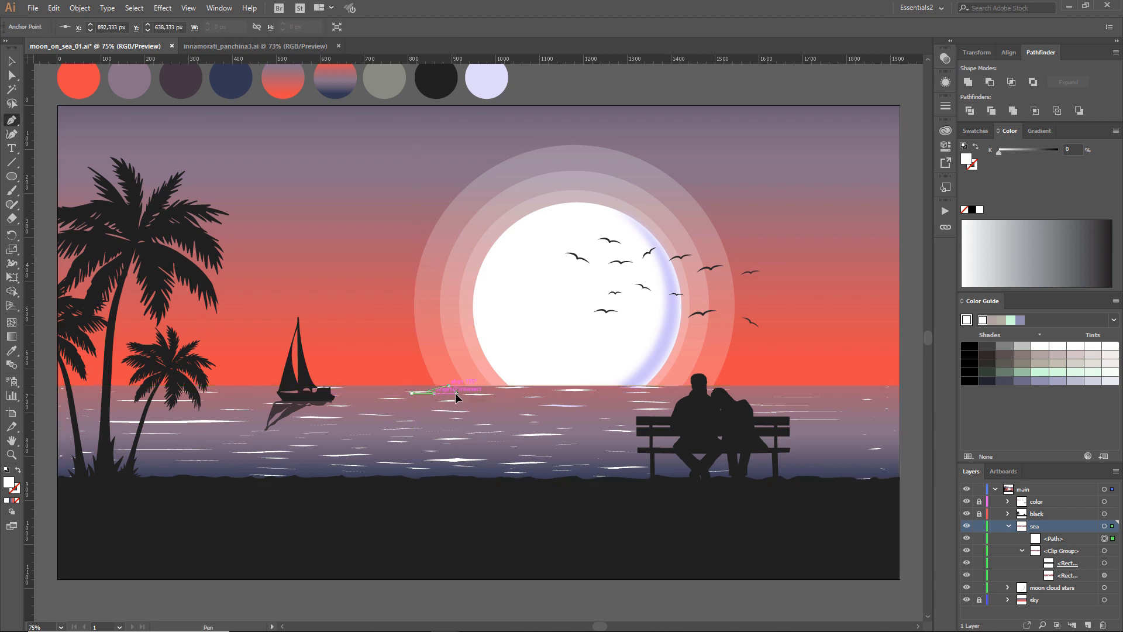
pyautogui.moveTo(456, 393); pyautogui.dragTo(457, 393)
pyautogui.moveTo(492, 397); pyautogui.dragTo(454, 412)
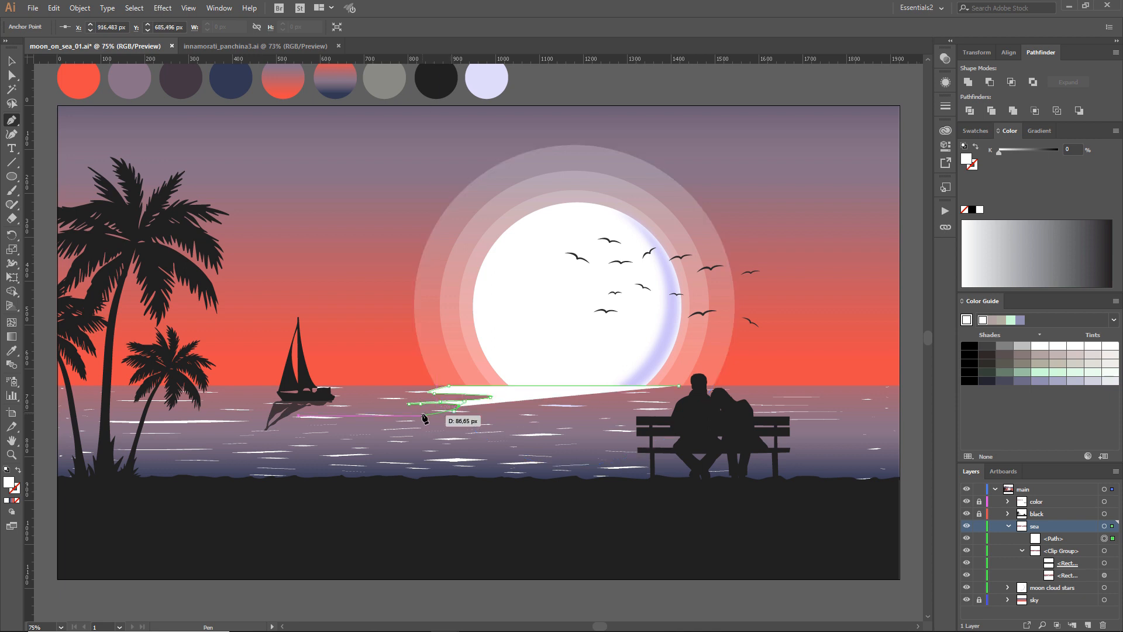
pyautogui.press('z')
pyautogui.moveTo(357, 358); pyautogui.dragTo(736, 501)
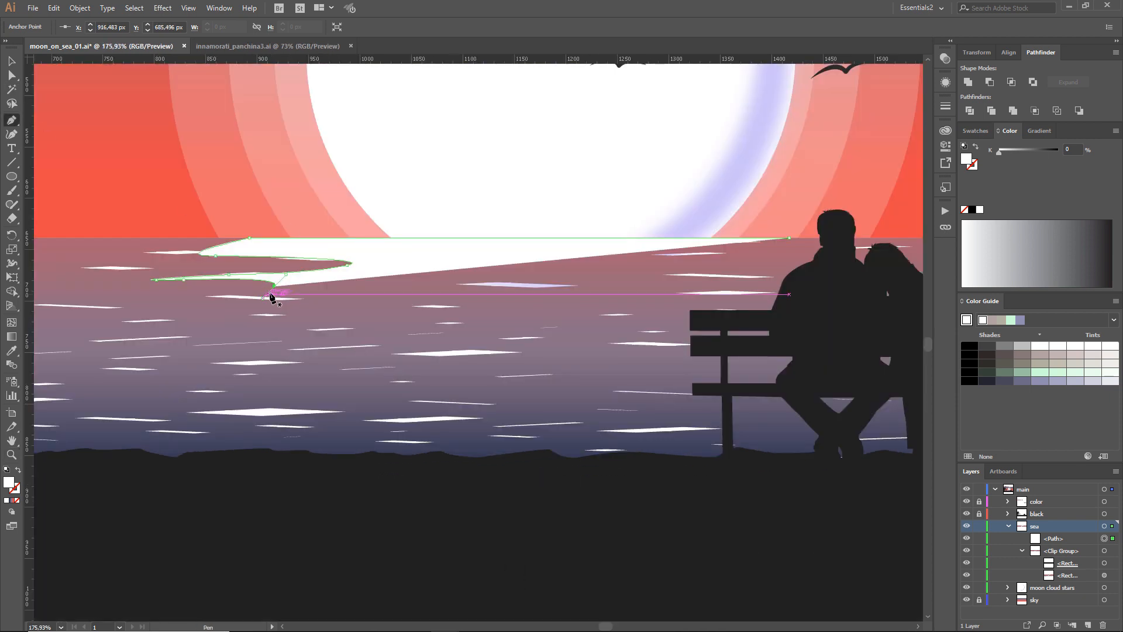
pyautogui.moveTo(151, 303); pyautogui.dragTo(117, 314)
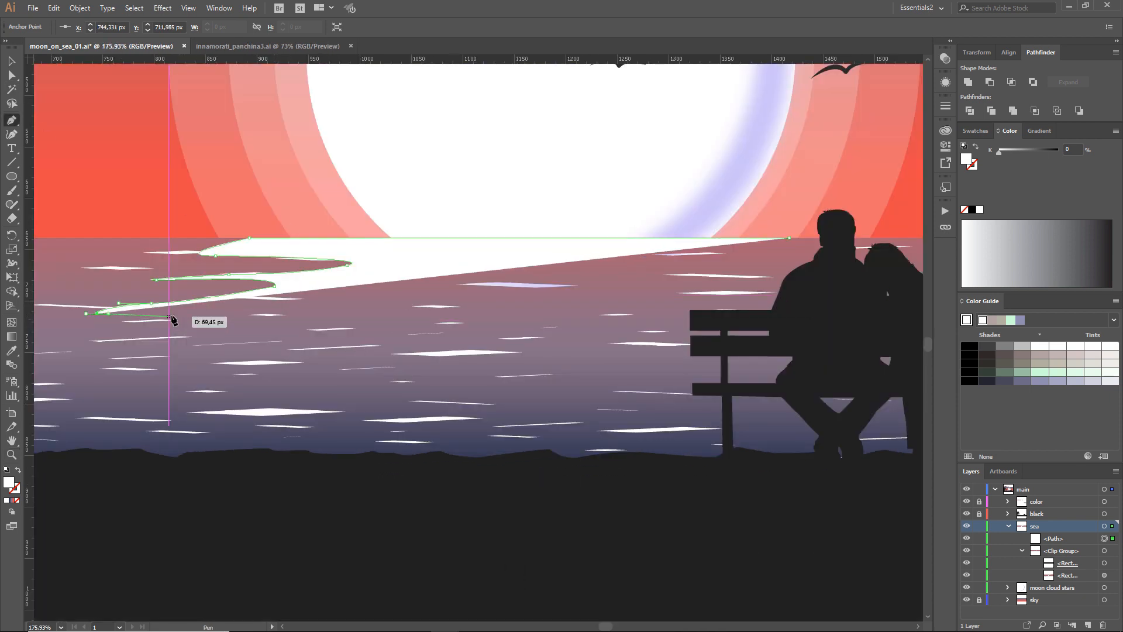
pyautogui.moveTo(198, 314); pyautogui.dragTo(214, 317)
pyautogui.moveTo(229, 327); pyautogui.dragTo(208, 327)
pyautogui.moveTo(78, 333); pyautogui.dragTo(56, 339)
pyautogui.moveTo(156, 348); pyautogui.dragTo(175, 352)
# - Continue the reflection's wavy left edge down the sea to just below the shoreline
pyautogui.hscroll(-3, 134, 372)
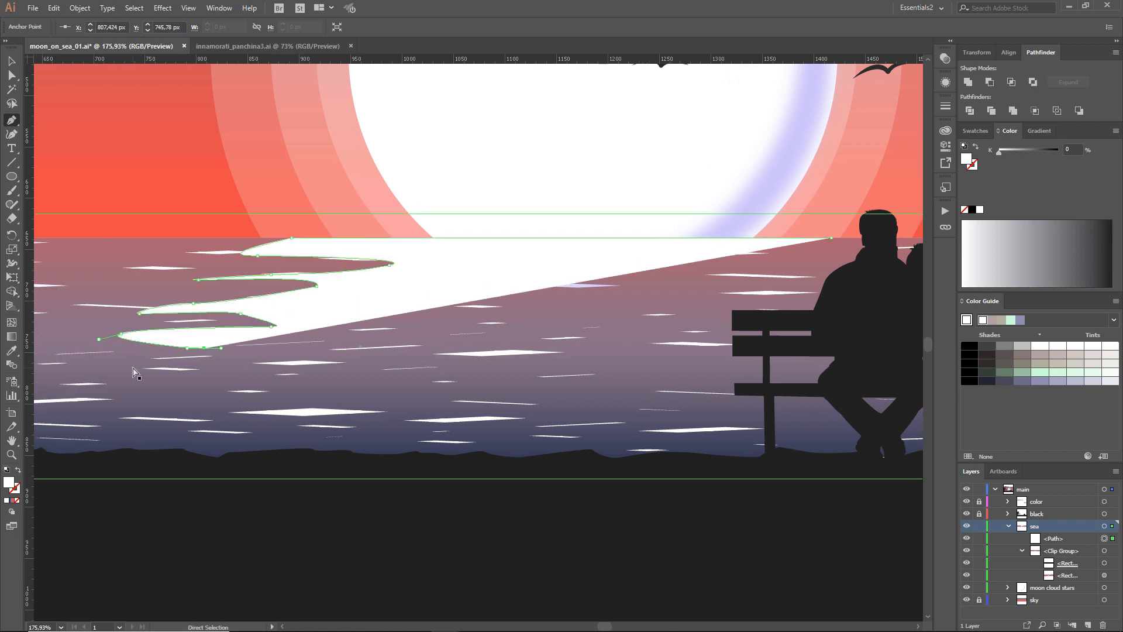
pyautogui.moveTo(266, 356); pyautogui.dragTo(251, 356)
pyautogui.moveTo(137, 359); pyautogui.dragTo(123, 364)
pyautogui.moveTo(264, 384); pyautogui.dragTo(335, 400)
pyautogui.moveTo(236, 403); pyautogui.dragTo(213, 404)
pyautogui.moveTo(225, 412); pyautogui.dragTo(233, 416)
pyautogui.moveTo(235, 429); pyautogui.dragTo(190, 427)
pyautogui.moveTo(74, 429); pyautogui.dragTo(66, 438)
pyautogui.click(61, 477)
pyautogui.hotkey('ctrl', 'alt', '0')
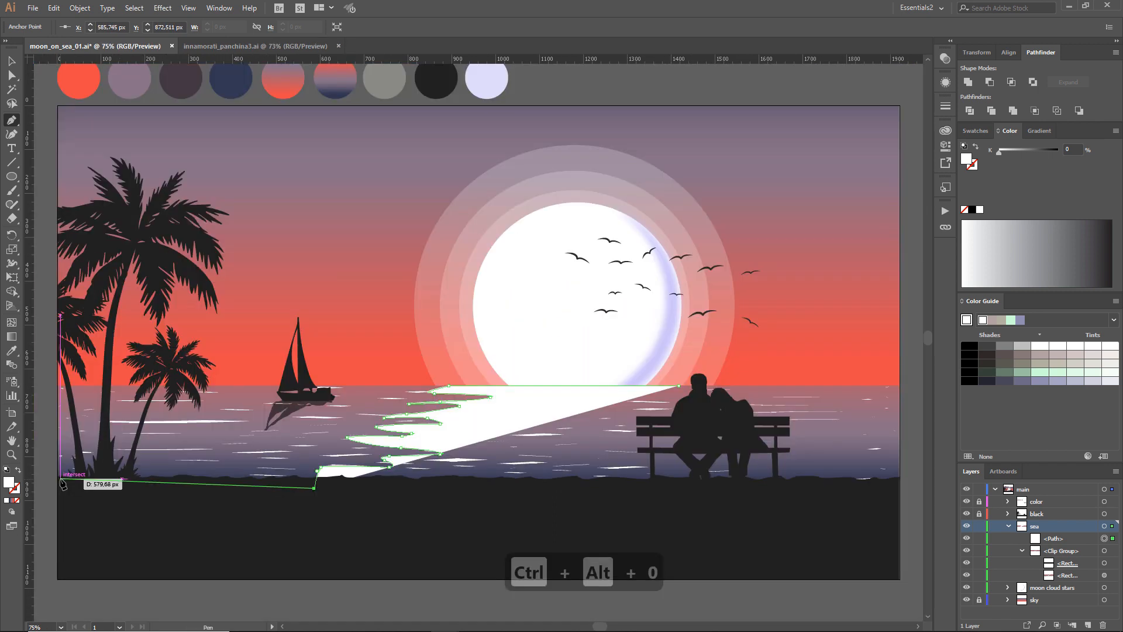
# - Run the reflection's base below the shoreline past the bench and curve its right edge upward behind the couple
pyautogui.click(819, 492)
pyautogui.press('z')
pyautogui.moveTo(622, 368); pyautogui.dragTo(840, 505)
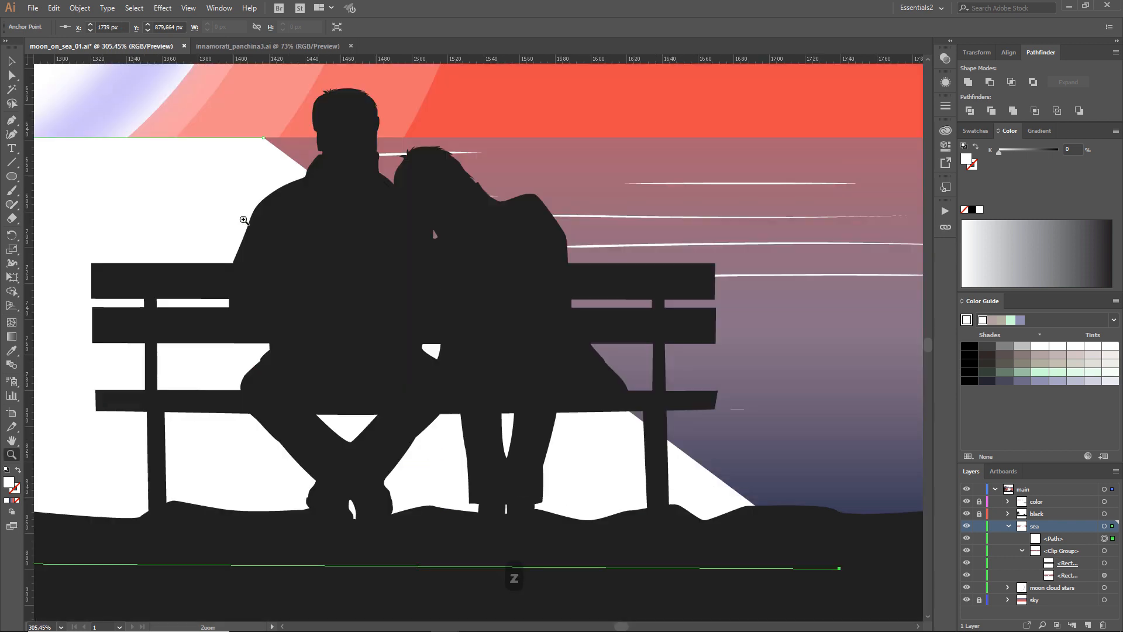
pyautogui.click(786, 495)
pyautogui.moveTo(624, 474); pyautogui.dragTo(652, 442)
pyautogui.hotkey('ctrl', 'z')
pyautogui.moveTo(712, 437); pyautogui.dragTo(676, 431)
pyautogui.moveTo(466, 413); pyautogui.dragTo(436, 409)
pyautogui.moveTo(463, 372); pyautogui.dragTo(522, 336)
pyautogui.moveTo(339, 318); pyautogui.dragTo(385, 306)
pyautogui.moveTo(494, 284); pyautogui.dragTo(468, 281)
# - Finish the wavy right edge up to the horizon and close the reflection shape, about 1153 px wide
pyautogui.hotkey('ctrl', 'alt', '0')
pyautogui.moveTo(653, 421); pyautogui.dragTo(659, 421)
pyautogui.moveTo(736, 406); pyautogui.dragTo(696, 398)
pyautogui.click(679, 390)
pyautogui.moveTo(656, 390); pyautogui.dragTo(687, 384)
pyautogui.press('v')
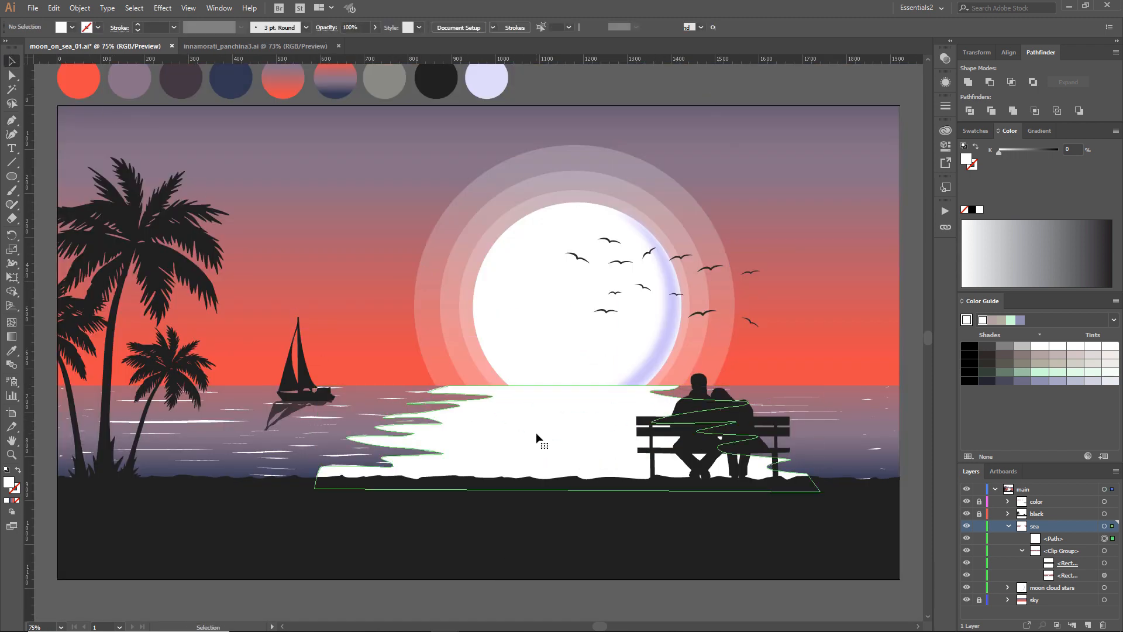
# - Apply a Gaussian Blur of 27.9 px to the white reflection and lower its opacity to 65%
pyautogui.moveTo(372, 42); pyautogui.dragTo(363, 42)
pyautogui.click(162, 7)
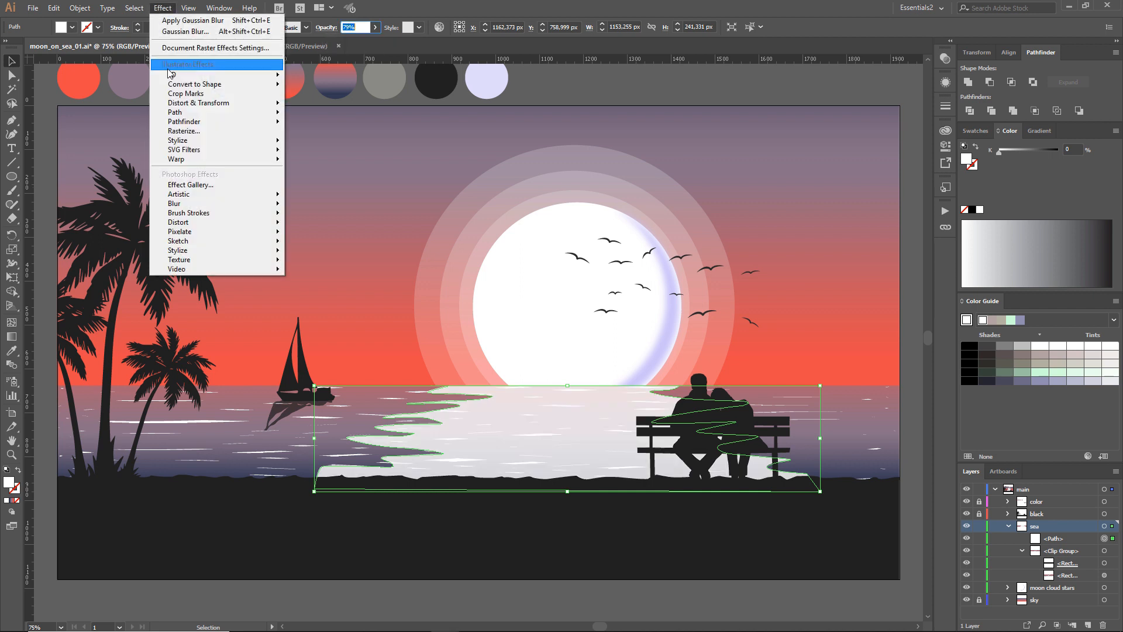
pyautogui.moveTo(245, 206)
pyautogui.click(698, 410)
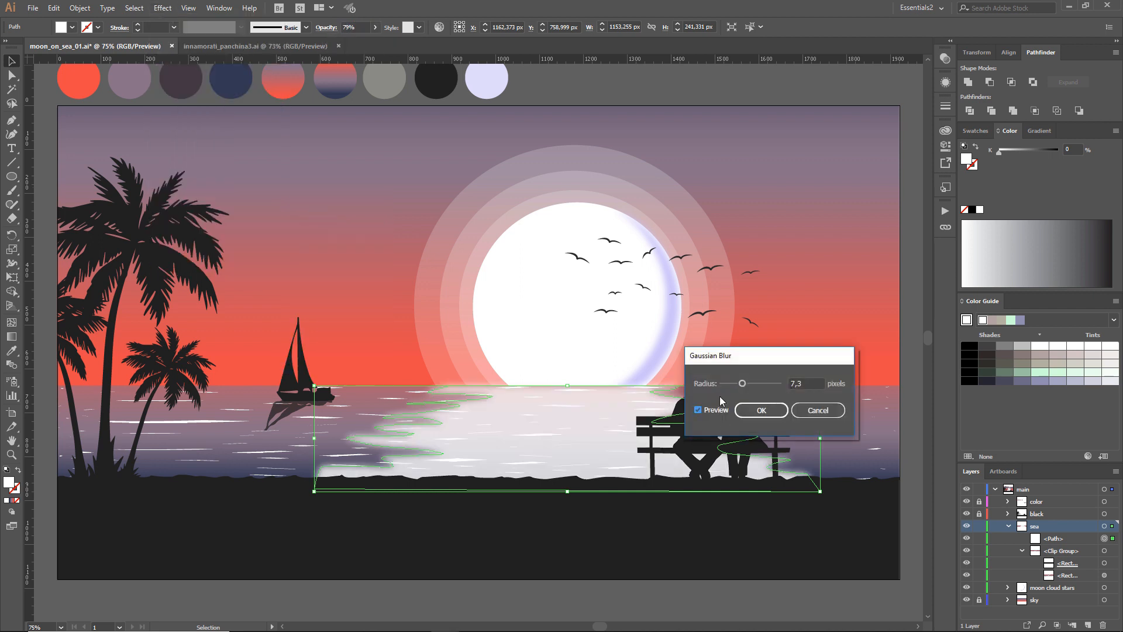
pyautogui.moveTo(742, 383); pyautogui.dragTo(753, 383)
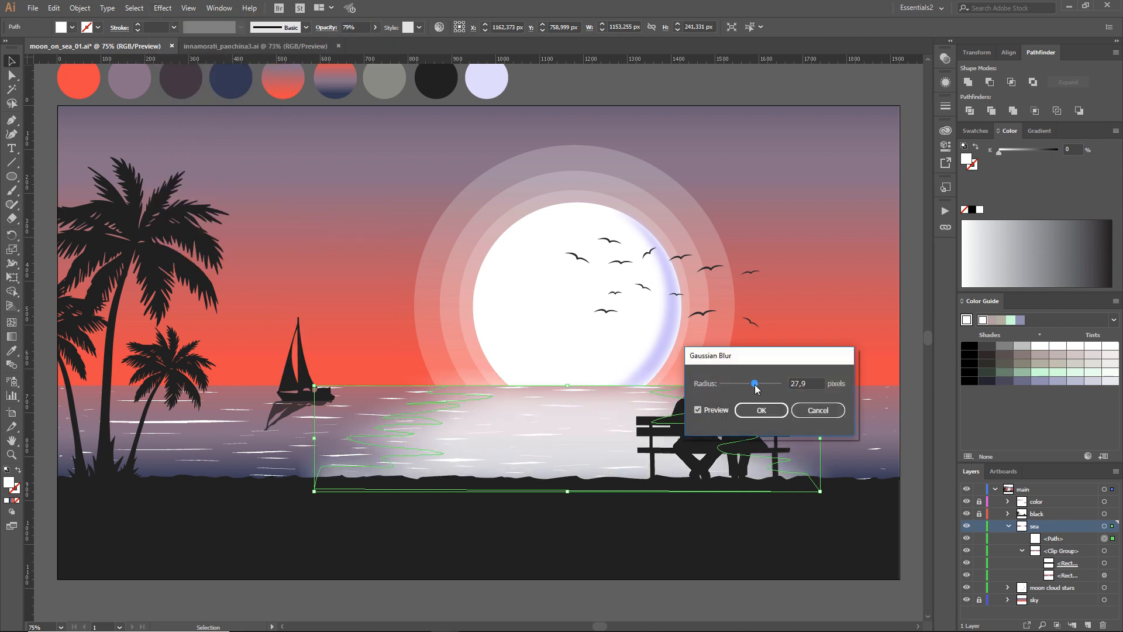
pyautogui.click(760, 419)
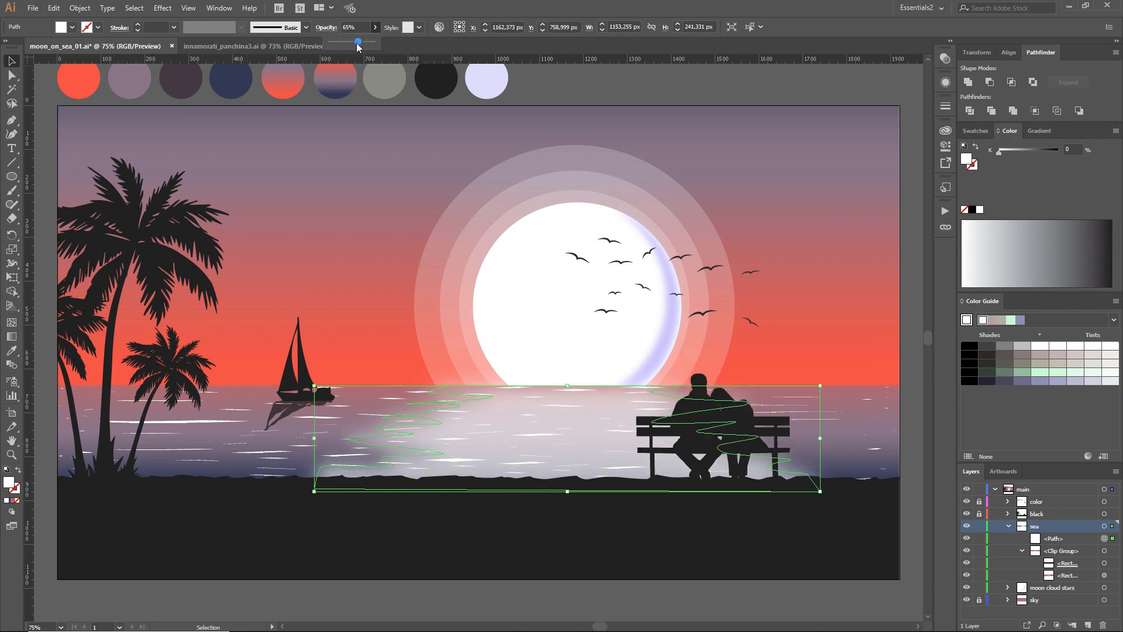
pyautogui.click(566, 92)
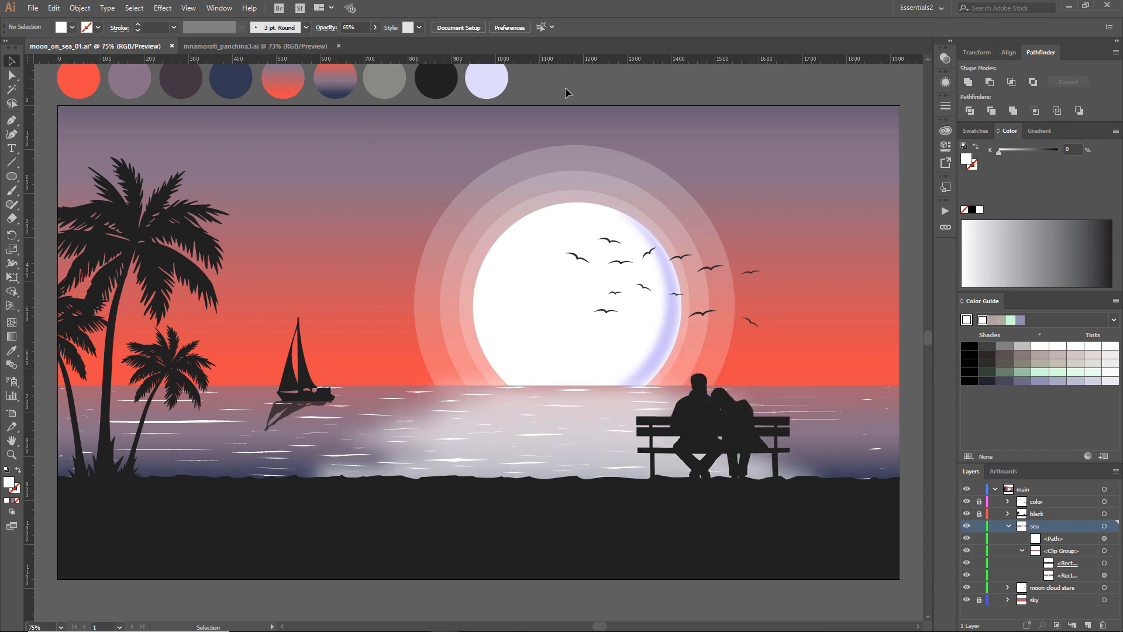
# - Edit the reflection's Gaussian Blur to a 15.1 px radius and set its opacity to 53%
pyautogui.click(550, 426)
pyautogui.click(946, 82)
pyautogui.click(842, 141)
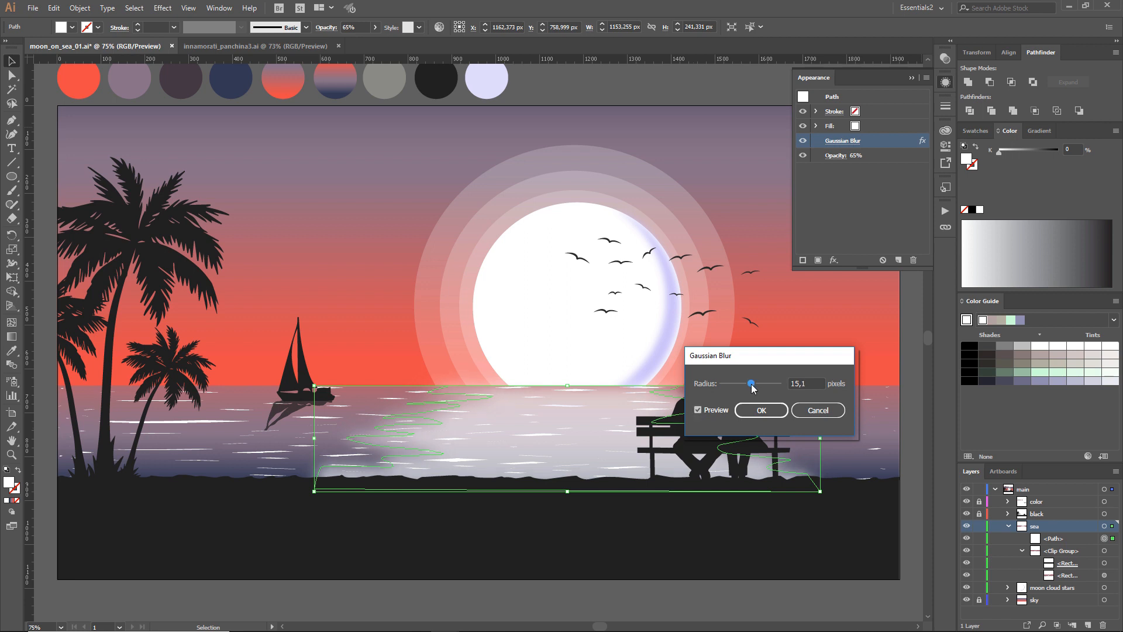
pyautogui.click(761, 411)
pyautogui.click(375, 27)
pyautogui.moveTo(357, 43); pyautogui.dragTo(351, 42)
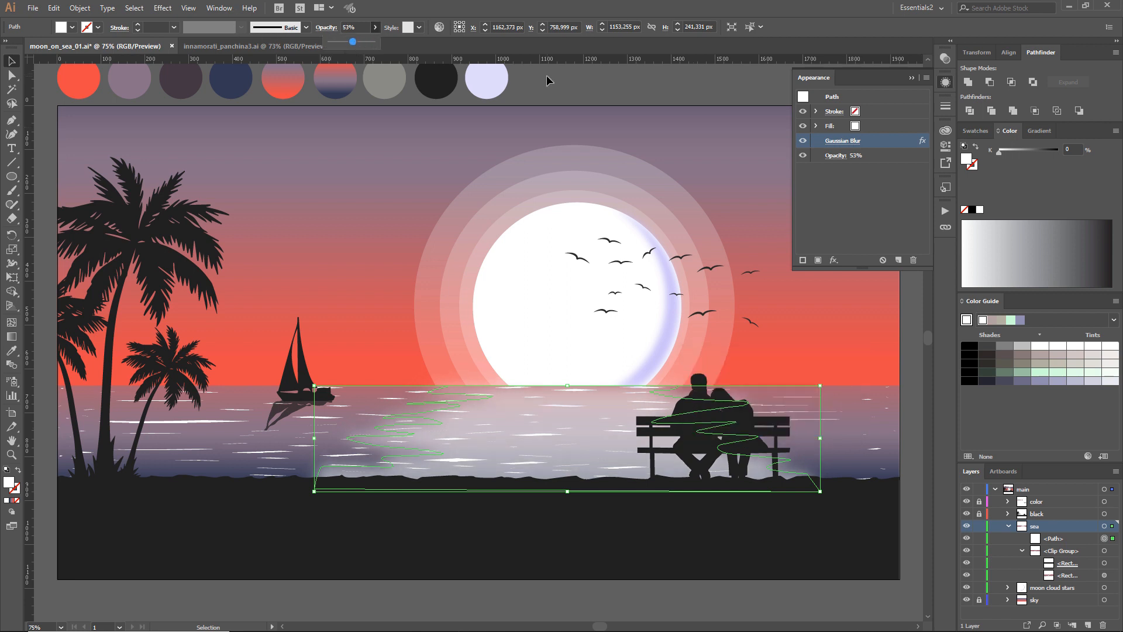
pyautogui.click(562, 104)
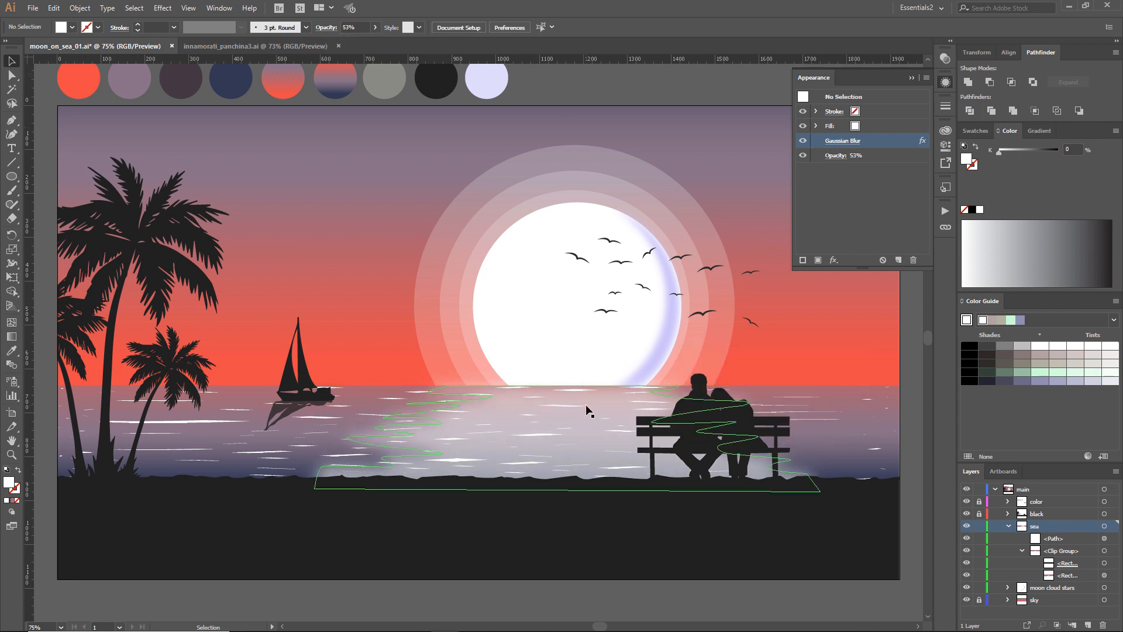
pyautogui.click(912, 78)
pyautogui.hotkey('ctrl', 'alt', '0')
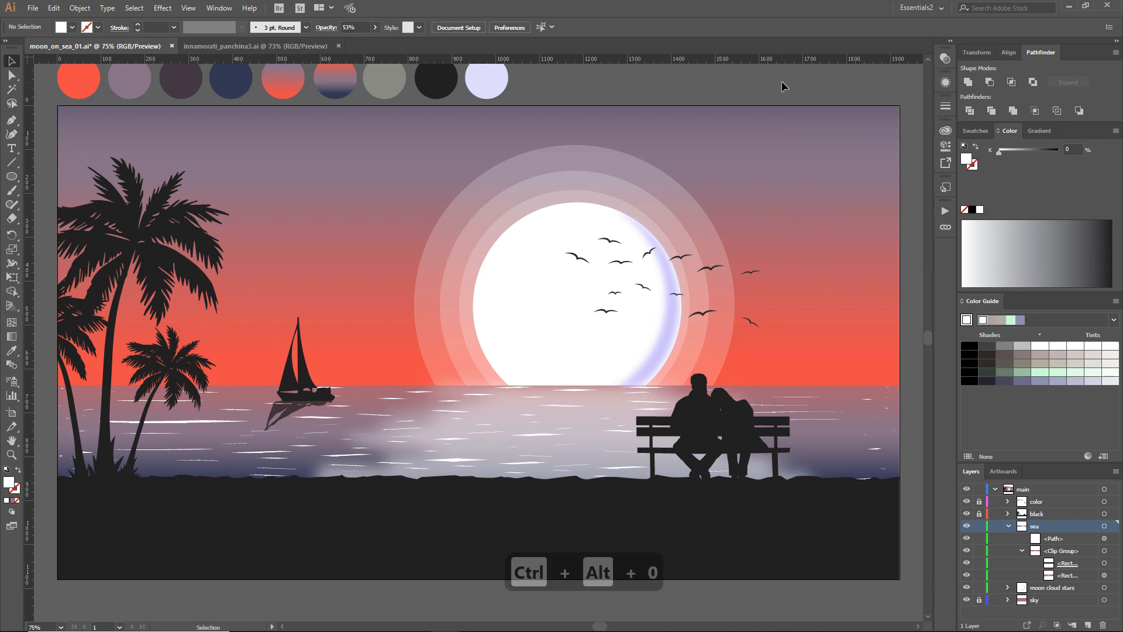
# - Widen the reflection on both sides with Free Transform to about 1272 px
pyautogui.click(1105, 538)
pyautogui.click(11, 281)
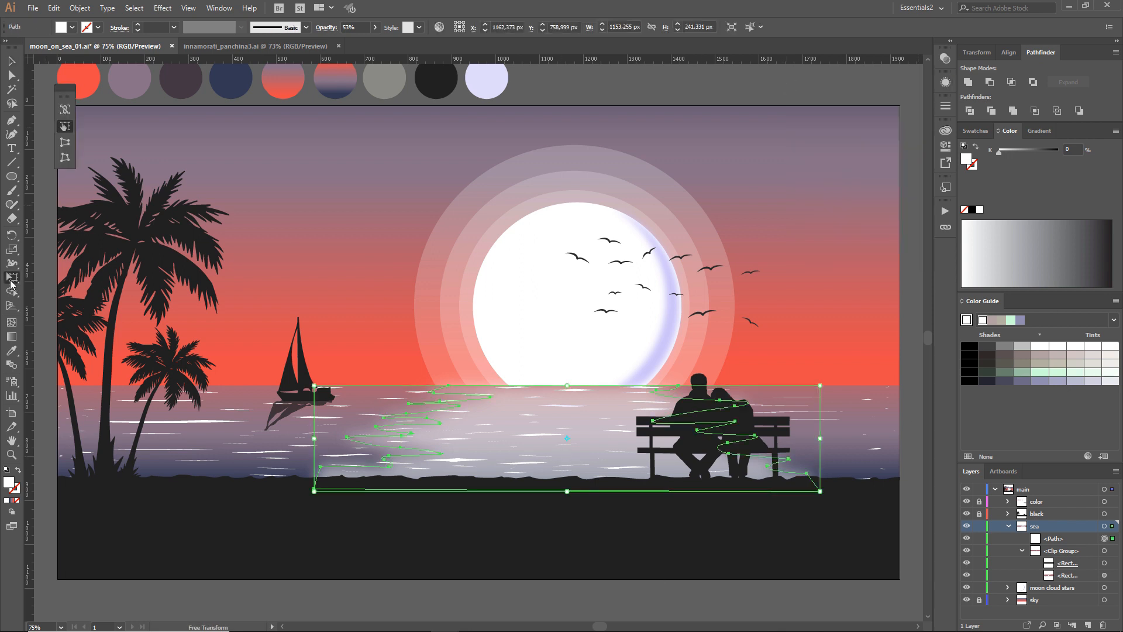
pyautogui.moveTo(821, 492); pyautogui.dragTo(858, 491)
pyautogui.moveTo(858, 386); pyautogui.dragTo(849, 385)
pyautogui.moveTo(314, 492); pyautogui.dragTo(275, 489)
pyautogui.moveTo(275, 385)
pyautogui.mouseDown()
pyautogui.moveTo(324, 385)
pyautogui.moveTo(290, 385)
pyautogui.mouseUp()
pyautogui.press('v')
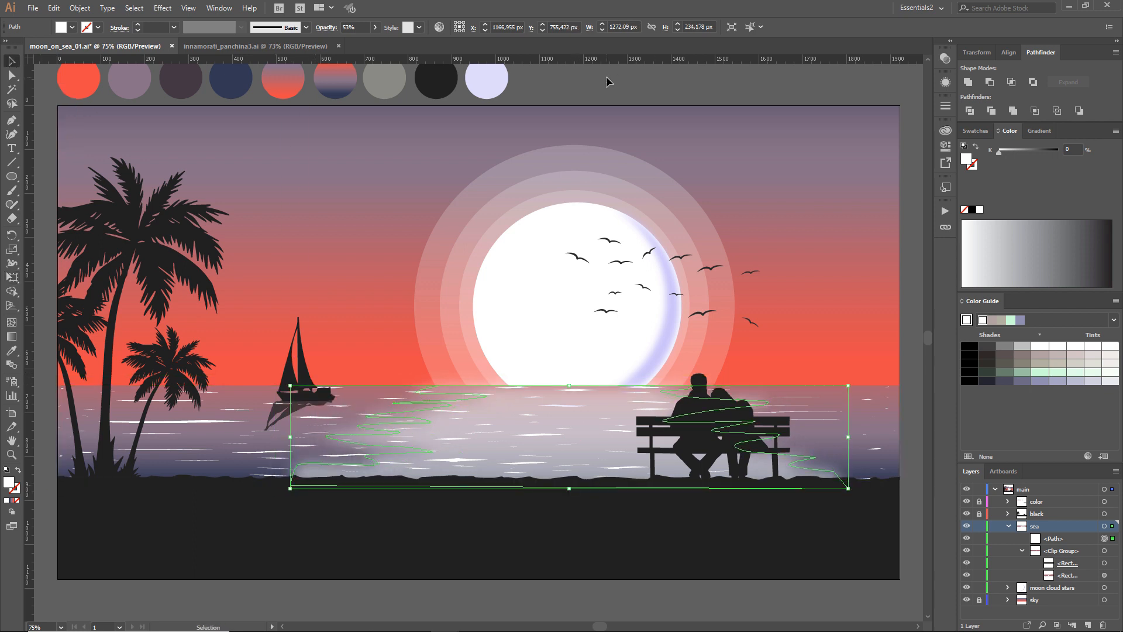
# - Stretch the reflection a little further to the right and save the document
pyautogui.click(12, 278)
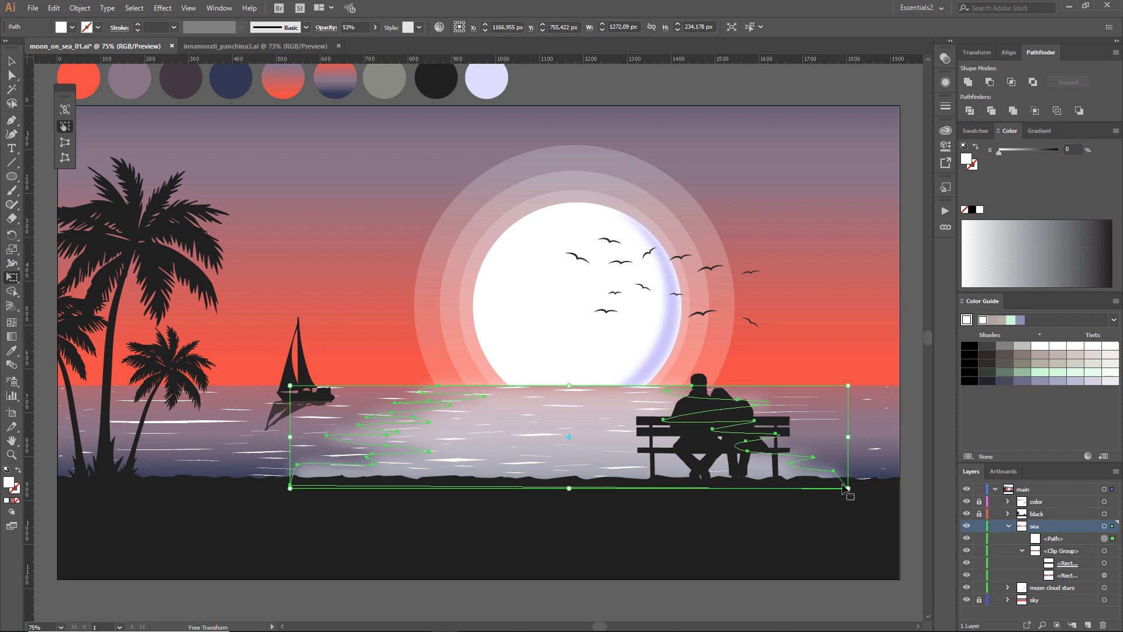
pyautogui.moveTo(848, 489); pyautogui.dragTo(871, 485)
pyautogui.press('v')
pyautogui.click(635, 100)
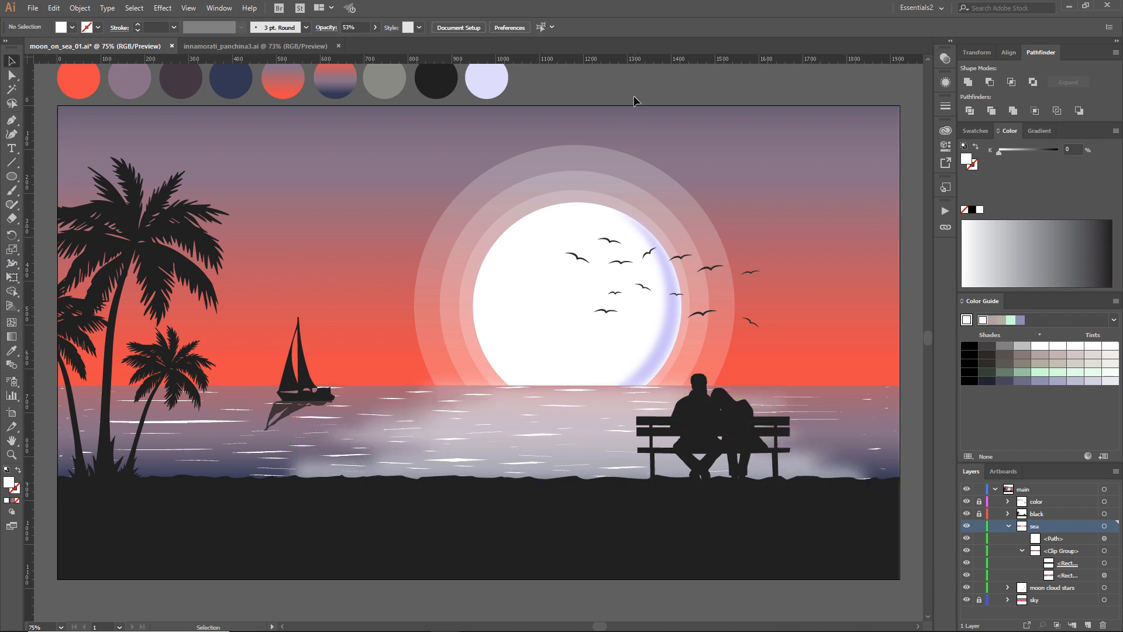
pyautogui.hotkey('ctrl', 'alt', '0')
pyautogui.hotkey('ctrl', 's')
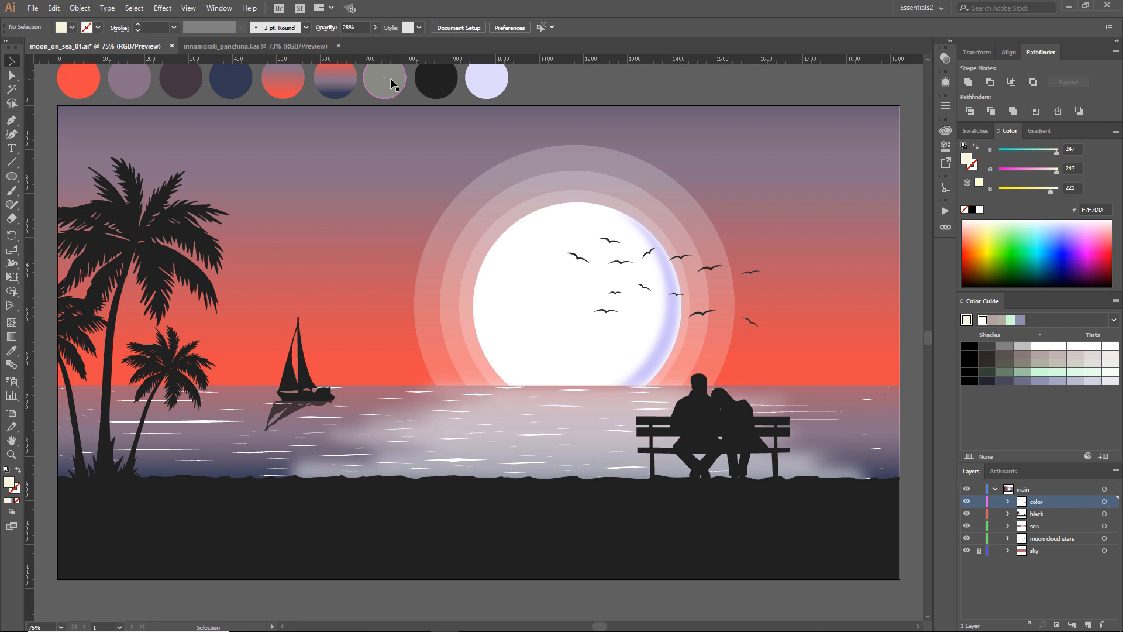
# - Turn off Smart Guides and outline a thin cream cloud above the palms, reaching past the artboard's left edge
pyautogui.press('p')
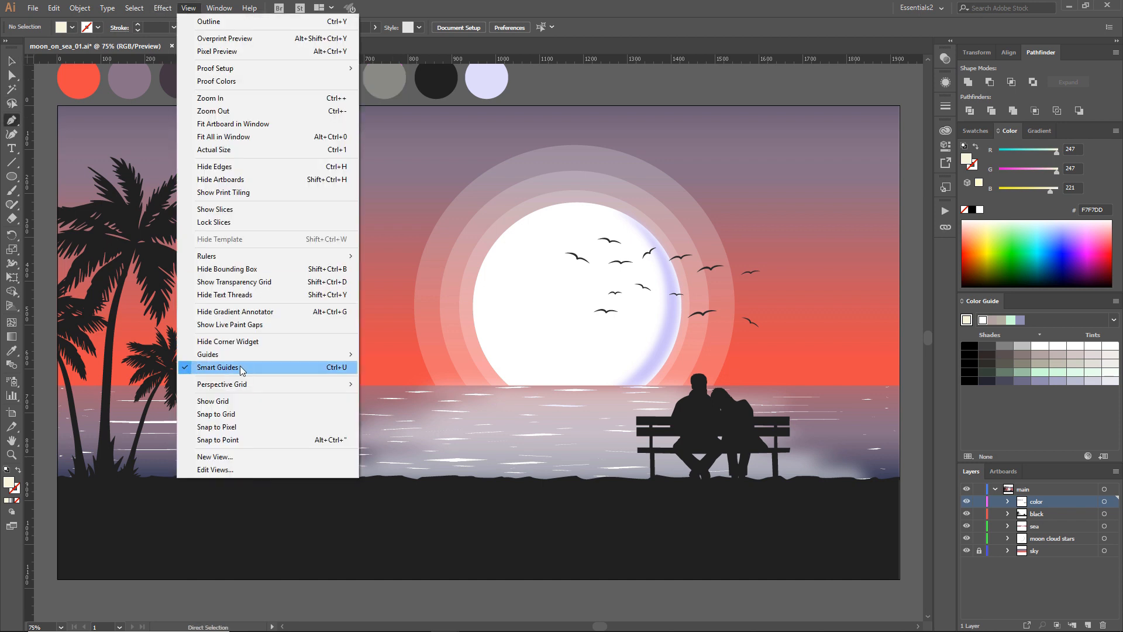
pyautogui.click(36, 122)
pyautogui.hotkey('ctrl', 'z')
pyautogui.click(54, 123)
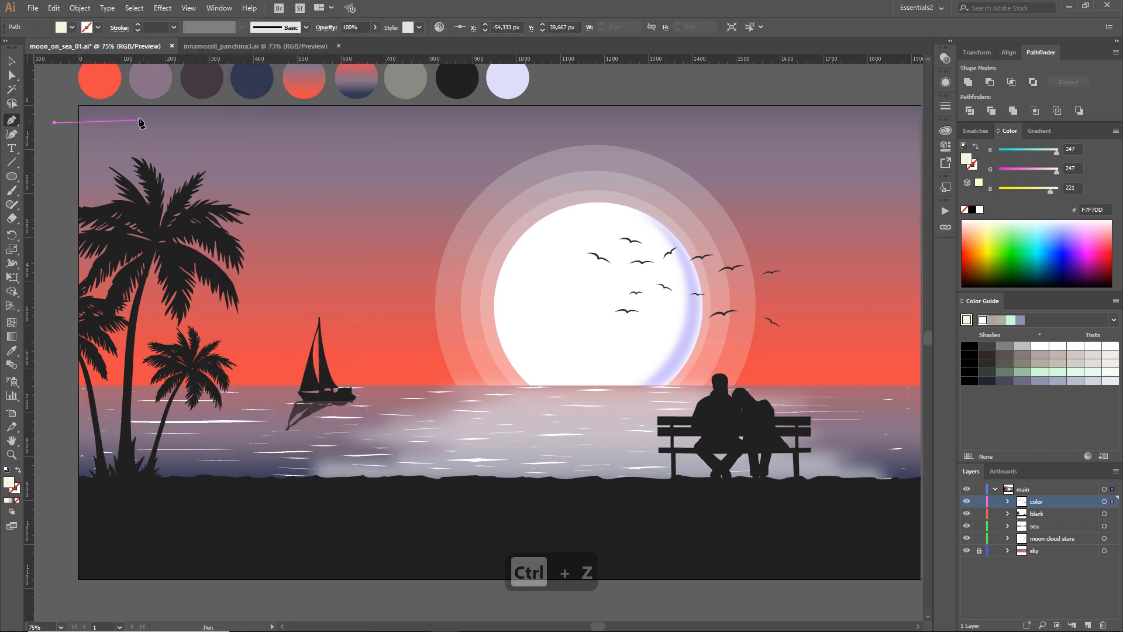
pyautogui.click(142, 124)
pyautogui.moveTo(138, 118); pyautogui.dragTo(197, 125)
pyautogui.moveTo(226, 124); pyautogui.dragTo(285, 134)
pyautogui.click(221, 137)
pyautogui.click(126, 140)
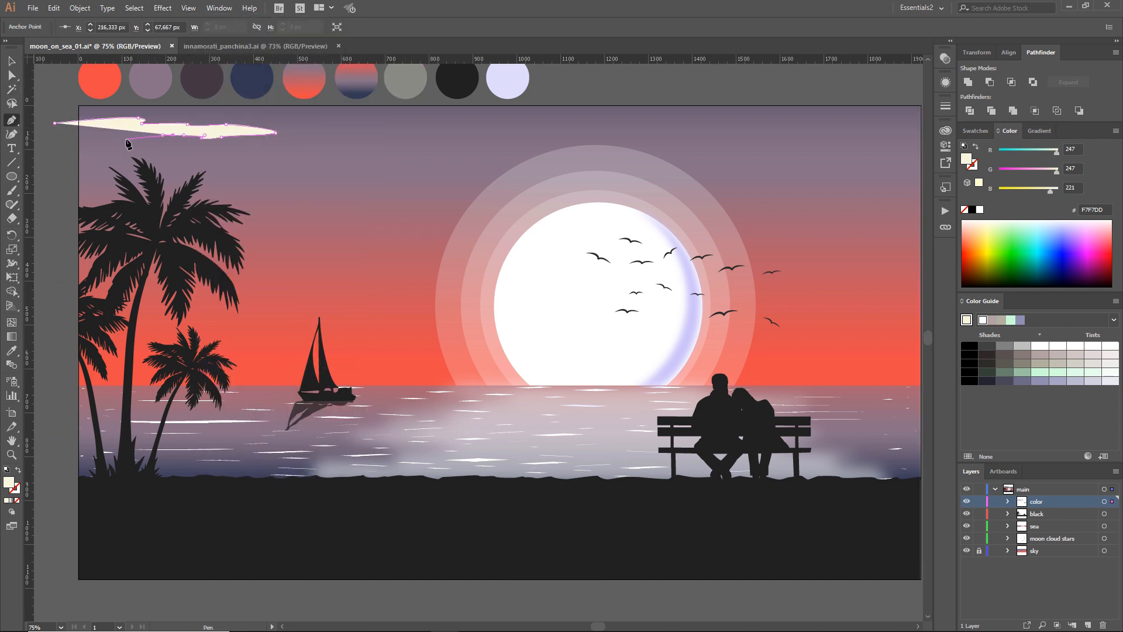
pyautogui.moveTo(134, 133); pyautogui.dragTo(113, 133)
pyautogui.moveTo(96, 134); pyautogui.dragTo(103, 133)
pyautogui.moveTo(99, 139); pyautogui.dragTo(55, 137)
pyautogui.hotkey('ctrl', 'z')
pyautogui.hotkey('ctrl', 'z')
pyautogui.hotkey('ctrl', 'z')
pyautogui.hotkey('ctrl', 'z')
pyautogui.hotkey('ctrl', 'z')
pyautogui.hotkey('ctrl', 'z')
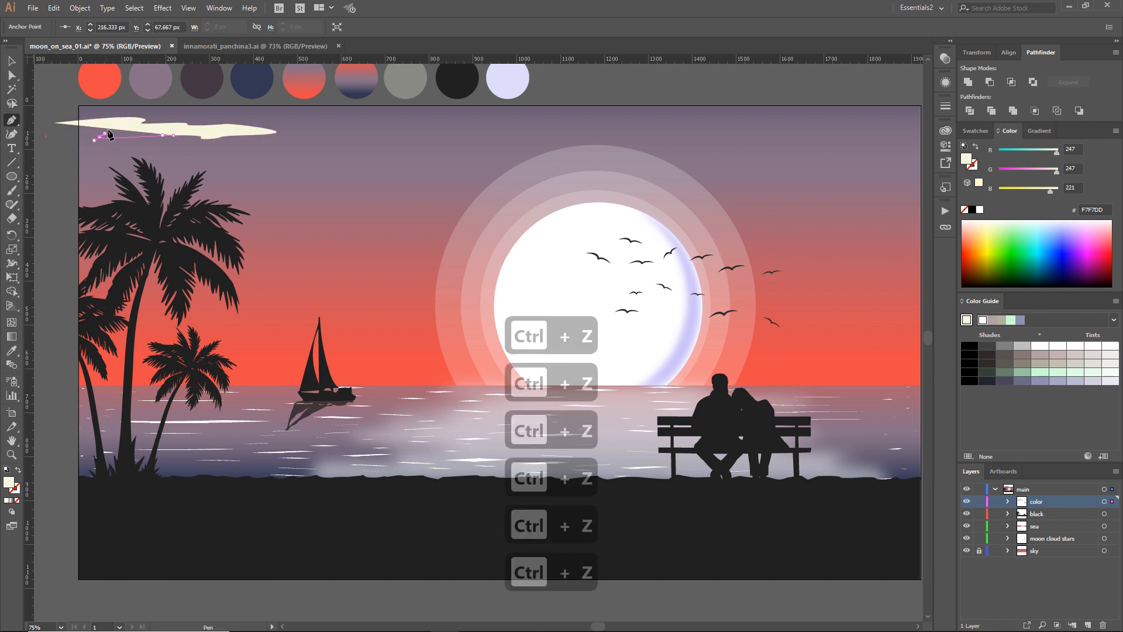
# - Close the cloud above the palms and stretch it to about 586 px wide
pyautogui.click(54, 124)
pyautogui.click(11, 61)
pyautogui.moveTo(275, 128); pyautogui.dragTo(310, 128)
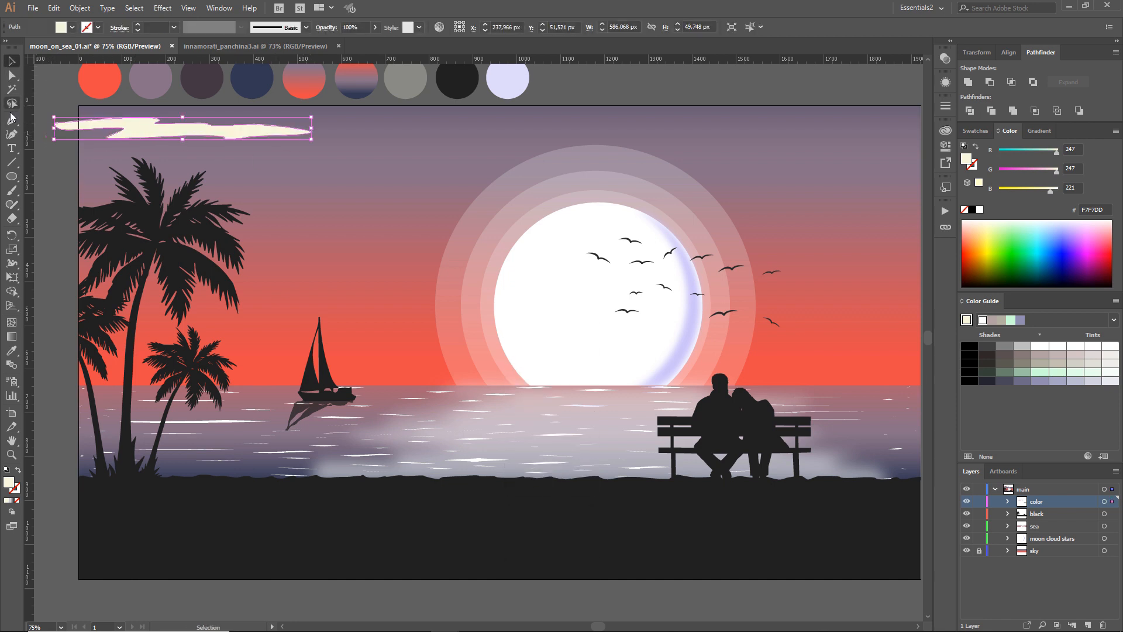
# - Sample the grey-green palette swatch for the cloud, giving it fill F7F7DD at 28% opacity
pyautogui.click(12, 351)
pyautogui.click(406, 78)
pyautogui.click(12, 61)
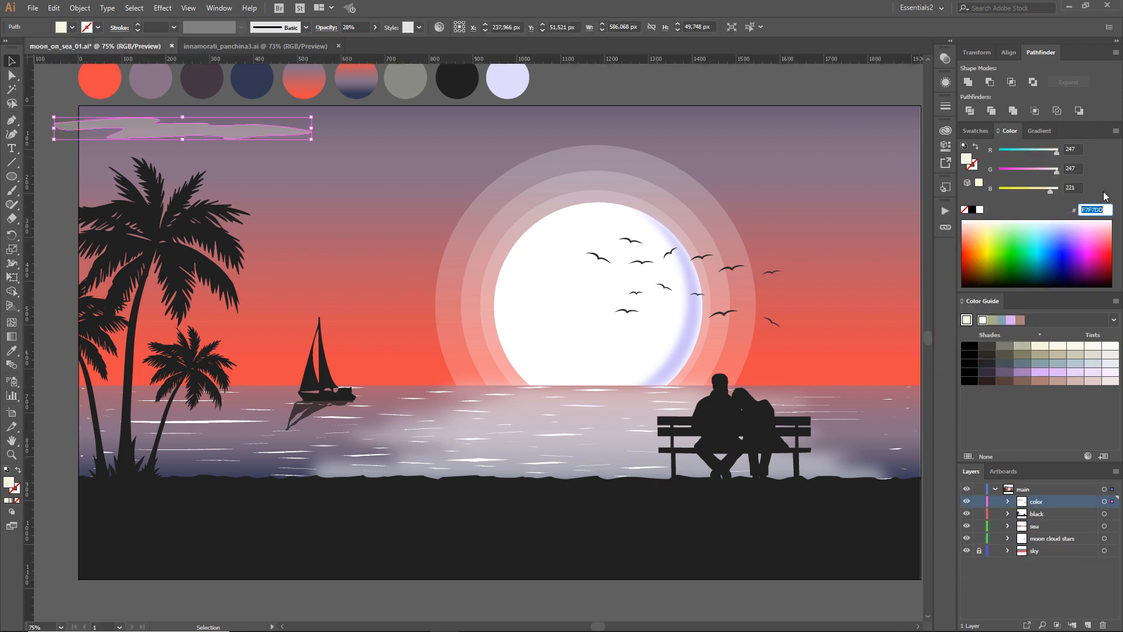
pyautogui.write('F7F7DD')
pyautogui.press('Return')
pyautogui.click(725, 104)
# - Draw a second long, wavy cream cloud with the Pen tool across the sky at the top of the moon's halos
pyautogui.click(11, 120)
pyautogui.moveTo(393, 158); pyautogui.dragTo(373, 158)
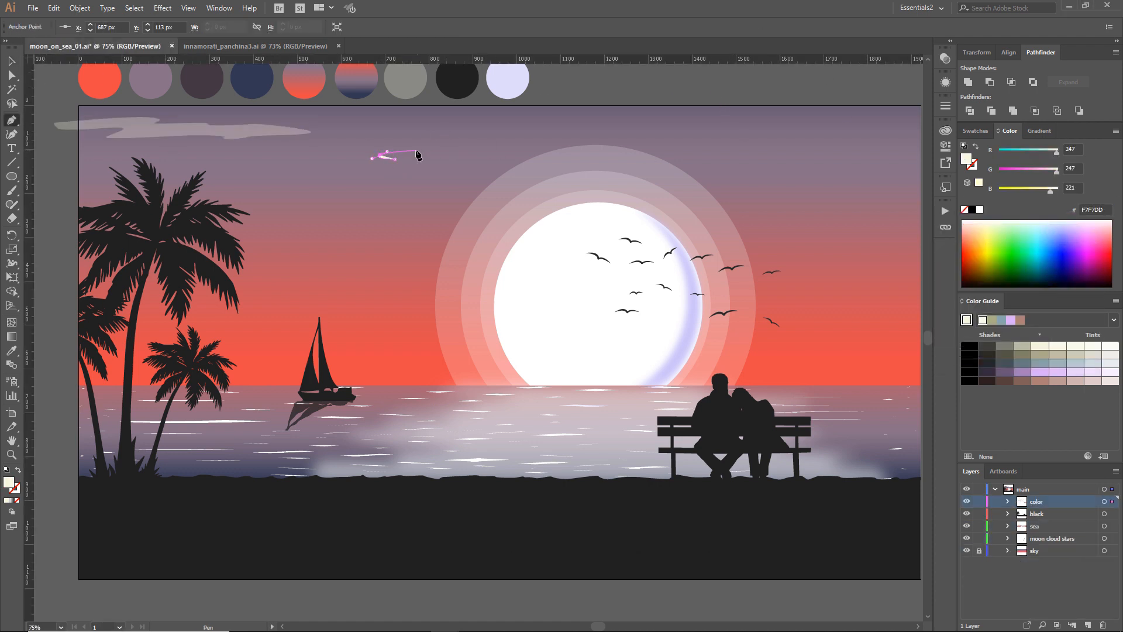
pyautogui.click(432, 148)
pyautogui.moveTo(481, 153); pyautogui.dragTo(490, 150)
pyautogui.moveTo(513, 152); pyautogui.dragTo(517, 150)
pyautogui.moveTo(640, 155); pyautogui.dragTo(643, 157)
pyautogui.moveTo(584, 172); pyautogui.dragTo(579, 174)
pyautogui.click(468, 174)
pyautogui.click(496, 162)
pyautogui.click(337, 167)
pyautogui.moveTo(366, 143); pyautogui.dragTo(379, 145)
pyautogui.moveTo(395, 159); pyautogui.dragTo(358, 161)
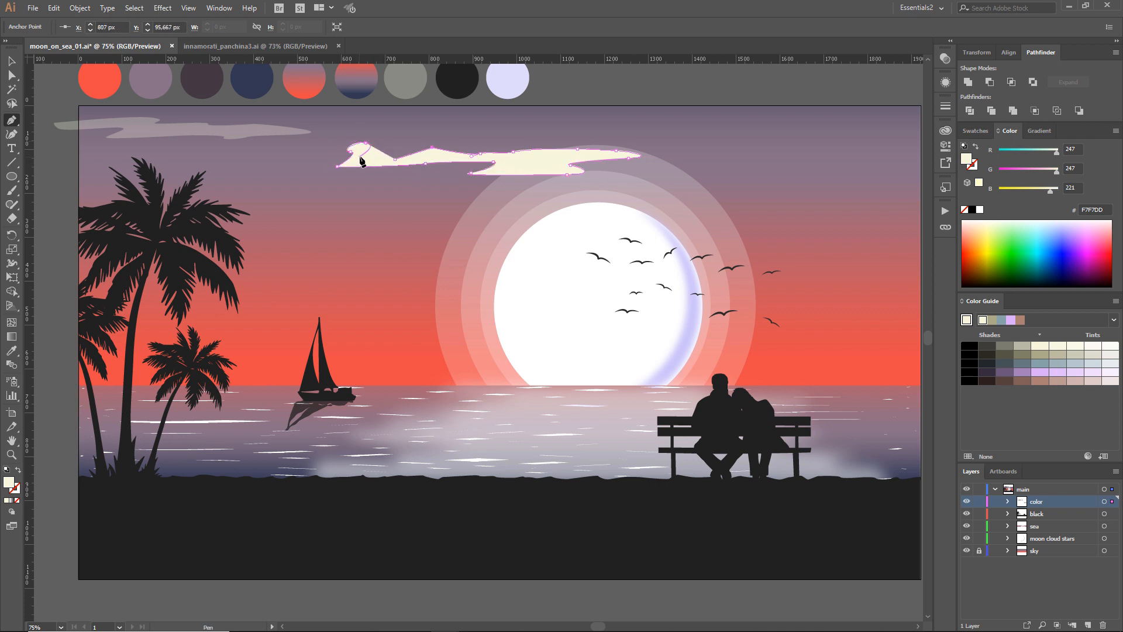
# - Finish the wavy cream cloud at the top of the moon's halos and shift it slightly up and to the left
pyautogui.keyDown('ctrl'); pyautogui.click(432, 148); pyautogui.keyUp('ctrl')
pyautogui.click(12, 61)
pyautogui.moveTo(434, 160); pyautogui.dragTo(418, 154)
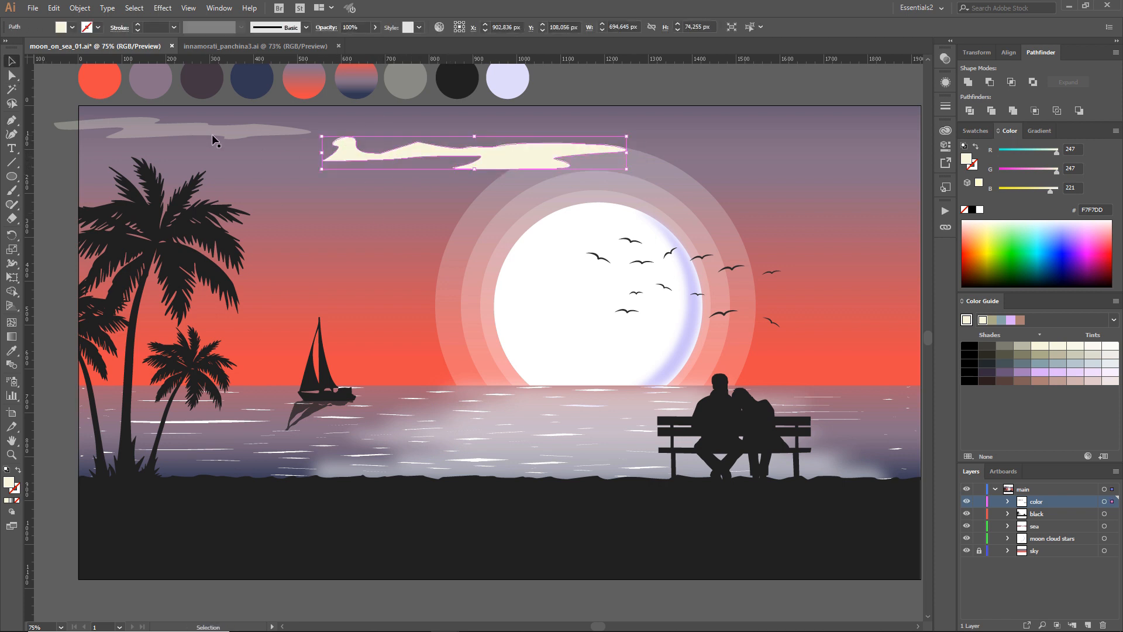
# - Sample the second cloud's opaque cream appearance onto the cloud above the palms, and narrow the second cloud to about 506 px
pyautogui.click(215, 134)
pyautogui.click(499, 162)
pyautogui.click(12, 351)
pyautogui.click(12, 61)
pyautogui.click(141, 127)
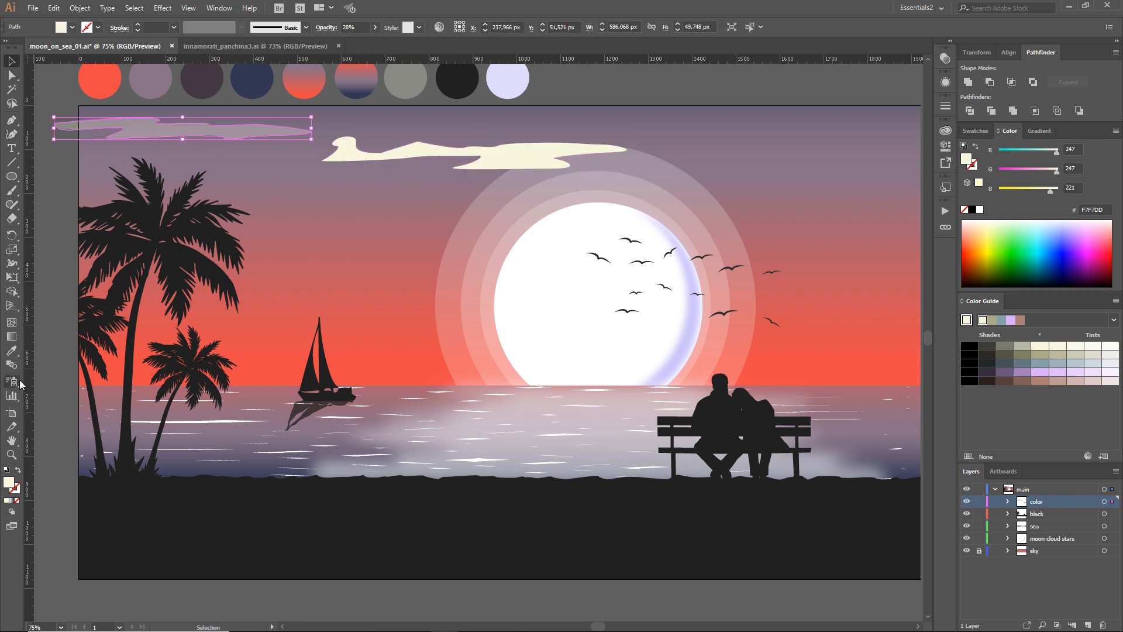
pyautogui.click(12, 351)
pyautogui.click(375, 155)
pyautogui.click(12, 61)
pyautogui.click(44, 100)
pyautogui.hotkey('ctrl', 'alt', '0')
pyautogui.moveTo(607, 167); pyautogui.dragTo(475, 163)
# - Draw a third long cream cloud with the Pen tool high in the sky, extending past the artboard's right edge
pyautogui.click(11, 120)
pyautogui.click(906, 128)
pyautogui.moveTo(846, 129); pyautogui.dragTo(835, 133)
pyautogui.moveTo(825, 135); pyautogui.dragTo(812, 136)
pyautogui.moveTo(757, 136); pyautogui.dragTo(747, 136)
pyautogui.moveTo(716, 142); pyautogui.dragTo(854, 149)
pyautogui.hotkey('ctrl', 'z')
pyautogui.click(703, 144)
pyautogui.hscroll(1, 878, 145)
pyautogui.moveTo(912, 138); pyautogui.dragTo(920, 139)
pyautogui.click(854, 128)
pyautogui.click(11, 75)
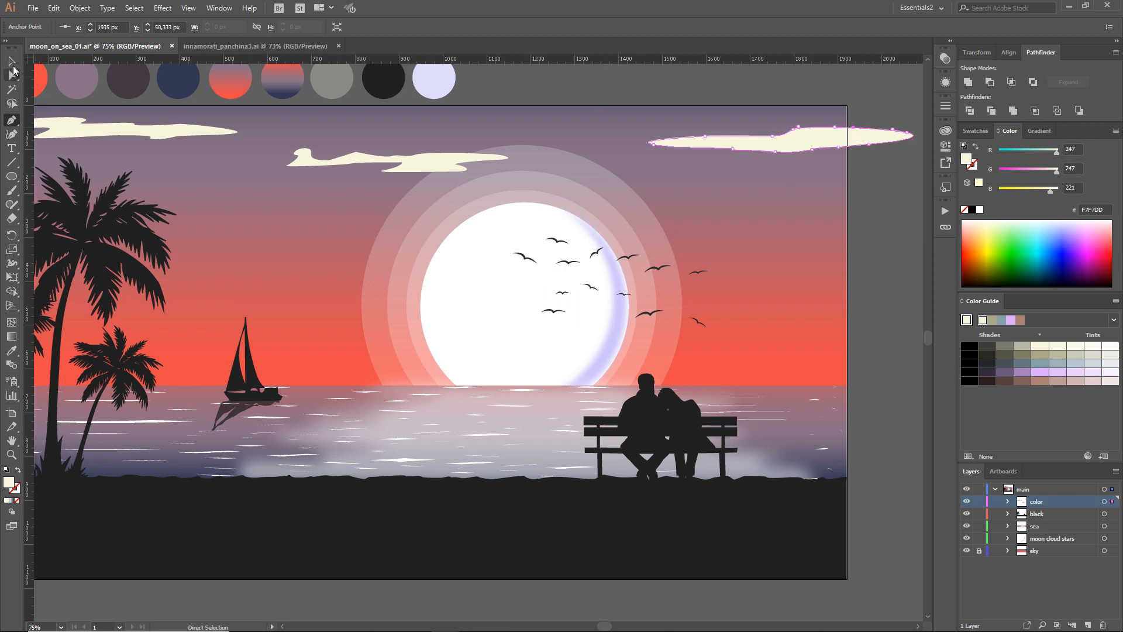
# - Draw a fourth wavy cream cloud about 589 px wide below the third one and position it across the artboard's right edge
pyautogui.click(12, 61)
pyautogui.click(12, 120)
pyautogui.click(816, 216)
pyautogui.moveTo(744, 223)
pyautogui.mouseDown()
pyautogui.moveTo(667, 233)
pyautogui.moveTo(626, 256)
pyautogui.mouseUp()
pyautogui.hotkey('ctrl', 'z')
pyautogui.moveTo(864, 217); pyautogui.dragTo(830, 211)
pyautogui.moveTo(816, 216); pyautogui.dragTo(846, 228)
pyautogui.click(12, 61)
pyautogui.moveTo(746, 242); pyautogui.dragTo(773, 232)
pyautogui.click(744, 273)
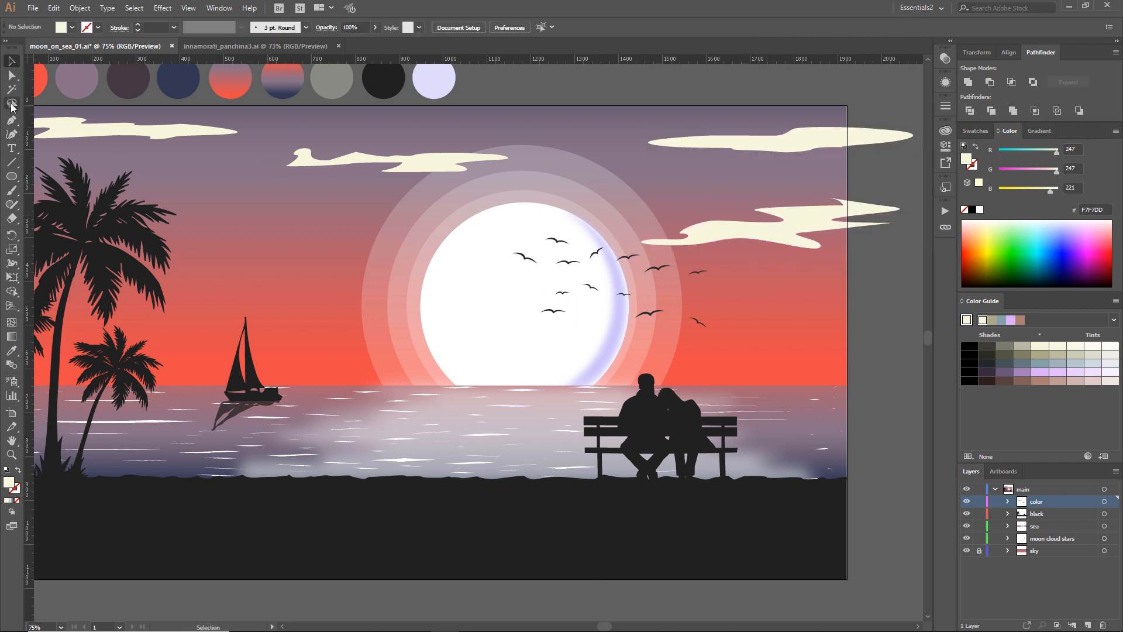
# - Draw a fifth thin cream cloud about 583 px wide between the palms and the moon, overlapping the moon's left edge
pyautogui.click(11, 120)
pyautogui.moveTo(449, 227); pyautogui.dragTo(429, 225)
pyautogui.moveTo(377, 226); pyautogui.dragTo(317, 236)
pyautogui.moveTo(267, 226); pyautogui.dragTo(252, 228)
pyautogui.moveTo(329, 243); pyautogui.dragTo(368, 254)
pyautogui.click(449, 227)
pyautogui.click(12, 61)
pyautogui.click(863, 99)
# - Select all five clouds together and reduce their opacity to 61%
pyautogui.hotkey('ctrl', 'alt', '0')
pyautogui.click(234, 131)
pyautogui.keyDown('shift'); pyautogui.click(404, 243); pyautogui.keyUp('shift')
pyautogui.keyDown('shift'); pyautogui.click(492, 161); pyautogui.keyUp('shift')
pyautogui.keyDown('shift'); pyautogui.click(766, 142); pyautogui.keyUp('shift')
pyautogui.keyDown('shift'); pyautogui.click(824, 234); pyautogui.keyUp('shift')
pyautogui.click(375, 27)
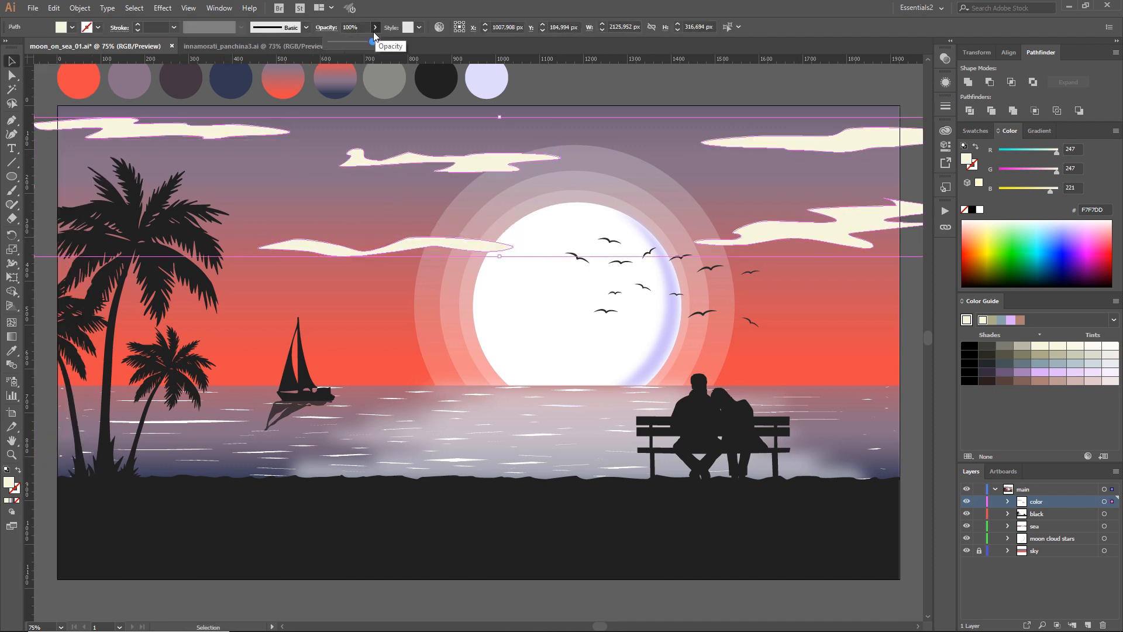
pyautogui.moveTo(375, 43); pyautogui.dragTo(355, 44)
# - Apply a Gaussian Blur effect with a 2.2-pixel radius to the five clouds
pyautogui.click(157, 8)
pyautogui.click(185, 31)
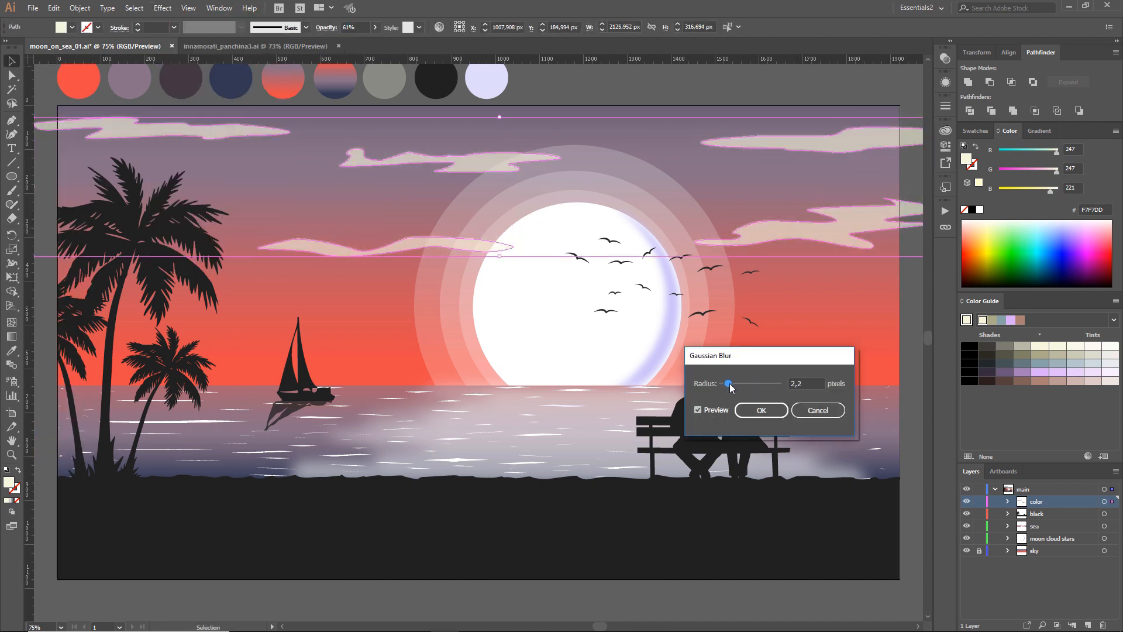
pyautogui.click(762, 410)
pyautogui.click(565, 89)
# - Reselect all five clouds, check their Gaussian Blur setting, and lower their opacity to 34%
pyautogui.click(237, 128)
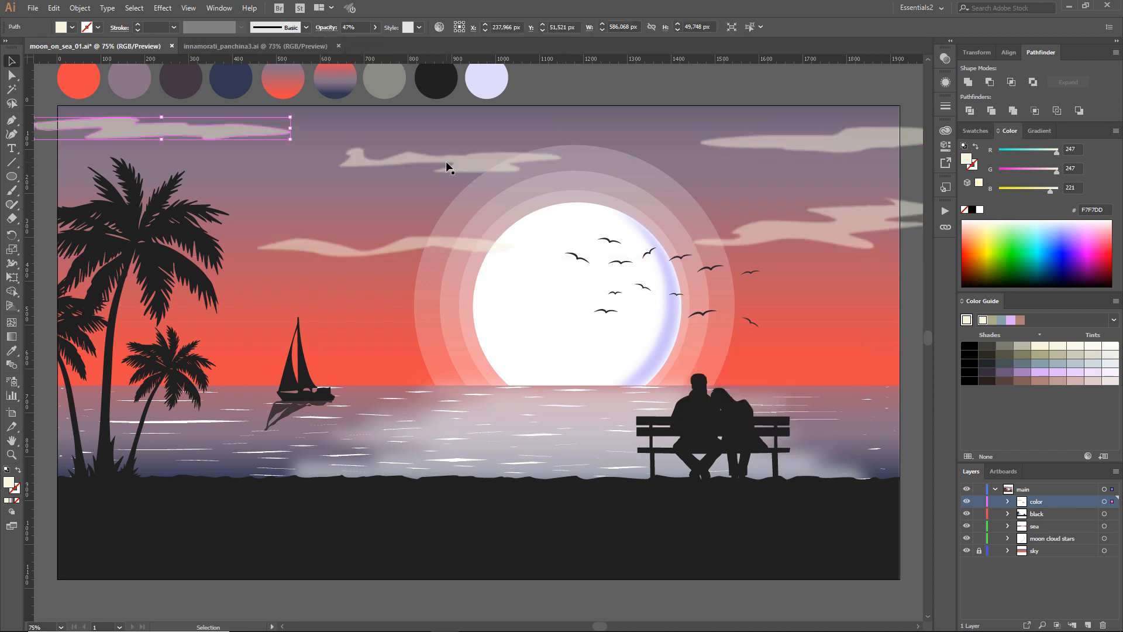
pyautogui.keyDown('shift'); pyautogui.click(449, 166); pyautogui.keyUp('shift')
pyautogui.keyDown('shift'); pyautogui.click(434, 245); pyautogui.keyUp('shift')
pyautogui.keyDown('shift'); pyautogui.click(772, 233); pyautogui.keyUp('shift')
pyautogui.keyDown('shift'); pyautogui.click(790, 142); pyautogui.keyUp('shift')
pyautogui.click(945, 83)
pyautogui.click(842, 141)
pyautogui.click(821, 408)
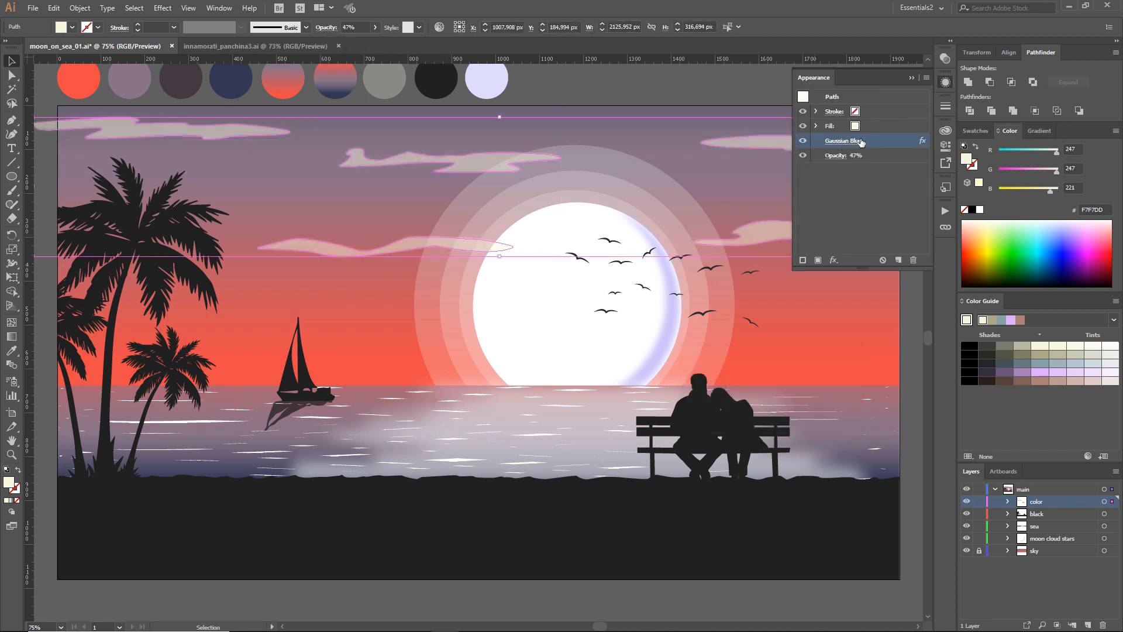
pyautogui.click(375, 27)
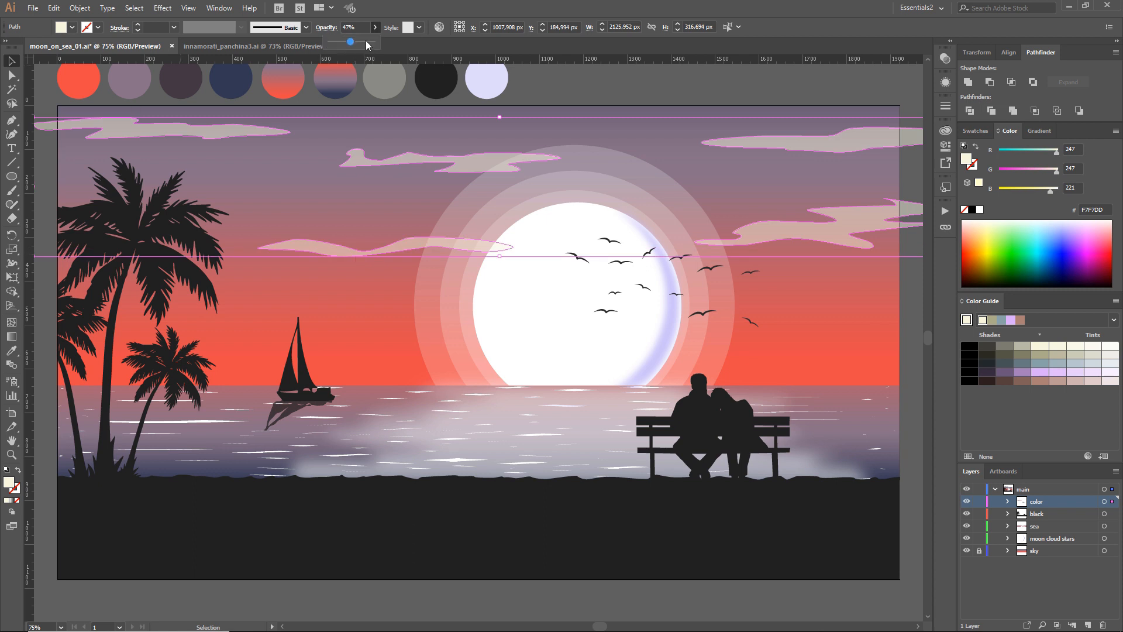
pyautogui.moveTo(351, 41); pyautogui.dragTo(344, 42)
pyautogui.click(548, 87)
# - Flatten the cloud above the palms slightly, and widen and thin the cloud at the top of the moon's halos
pyautogui.click(227, 134)
pyautogui.moveTo(291, 139); pyautogui.dragTo(297, 135)
pyautogui.moveTo(182, 133); pyautogui.dragTo(175, 134)
pyautogui.click(529, 158)
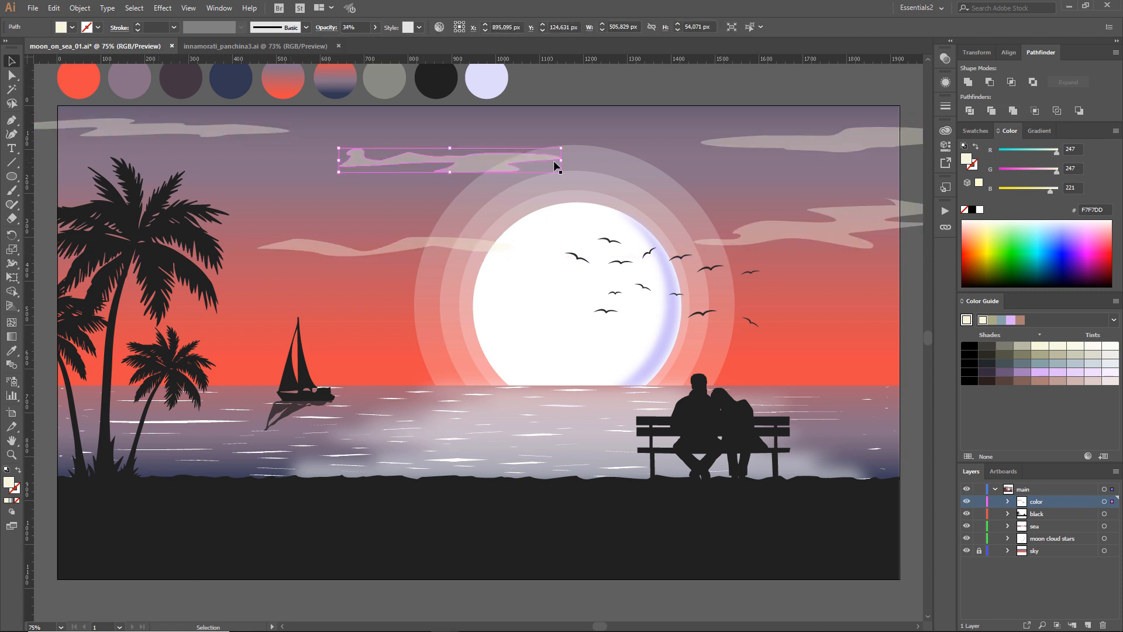
pyautogui.moveTo(561, 160); pyautogui.dragTo(587, 160)
pyautogui.moveTo(462, 172); pyautogui.dragTo(461, 157)
# - Flatten both clouds at the artboard's right edge, the lower one to about 67 px high, then stretch that one and move it toward the moon
pyautogui.click(826, 140)
pyautogui.moveTo(833, 152); pyautogui.dragTo(833, 148)
pyautogui.click(843, 220)
pyautogui.moveTo(824, 248); pyautogui.dragTo(823, 228)
pyautogui.moveTo(694, 213); pyautogui.dragTo(658, 214)
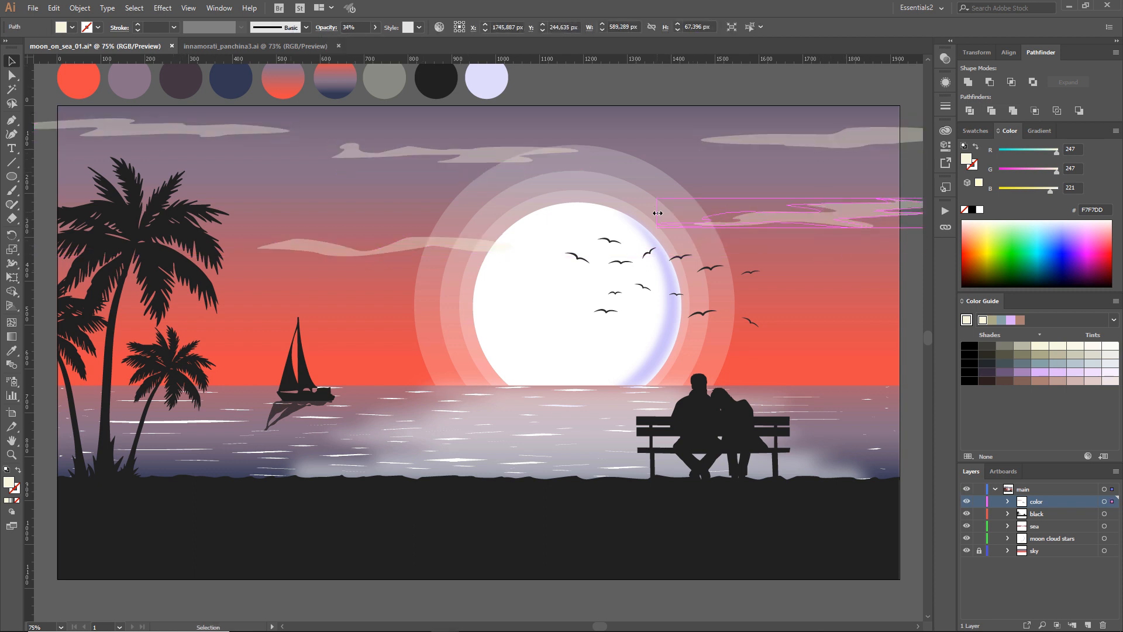
pyautogui.moveTo(768, 220); pyautogui.dragTo(686, 201)
pyautogui.moveTo(872, 195); pyautogui.dragTo(914, 195)
# - Flatten the cloud between the palms and the moon to about 24 px high, widen it and reposition it over the moon's edge
pyautogui.click(432, 244)
pyautogui.moveTo(375, 256); pyautogui.dragTo(348, 244)
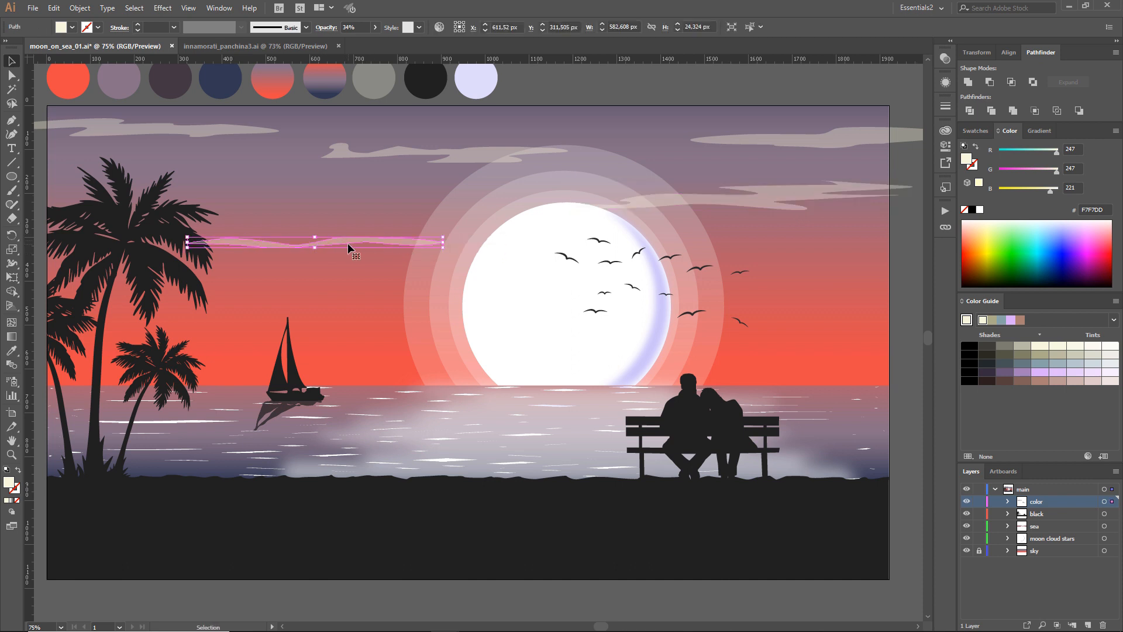
pyautogui.moveTo(443, 242); pyautogui.dragTo(484, 242)
pyautogui.moveTo(356, 245); pyautogui.dragTo(395, 244)
pyautogui.click(589, 94)
pyautogui.hotkey('ctrl', 'alt', '0')
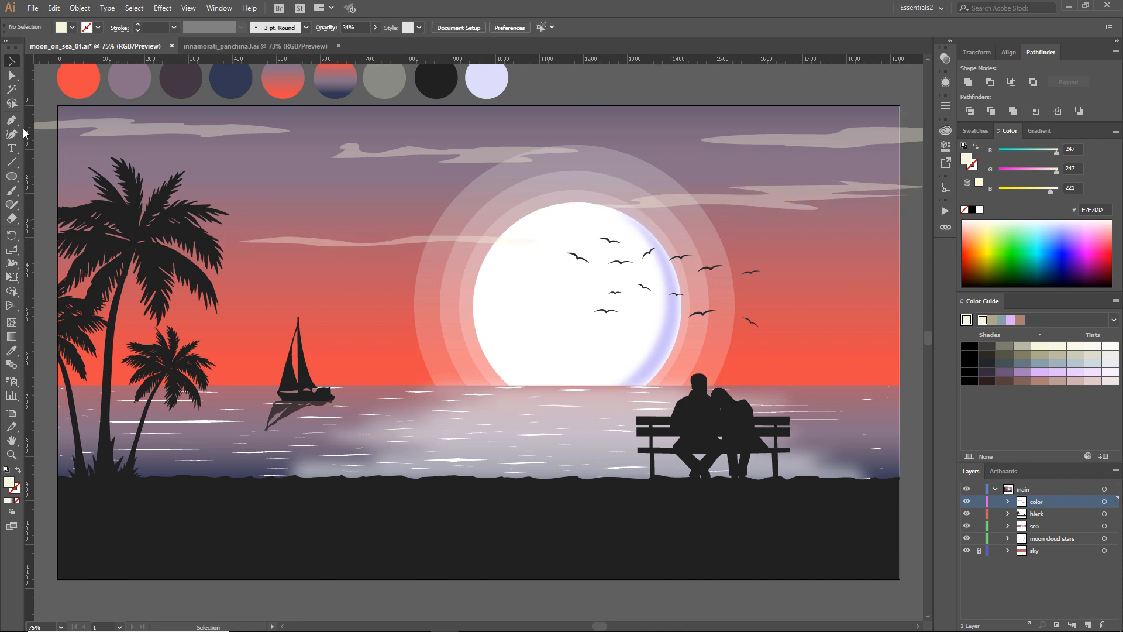
# - Set the fill to white and create a four-point star in the upper-left sky with radius 1 of 10 px and radius 2 of 50 px
pyautogui.scroll(1, 478, 82)
pyautogui.click(72, 27)
pyautogui.click(23, 42)
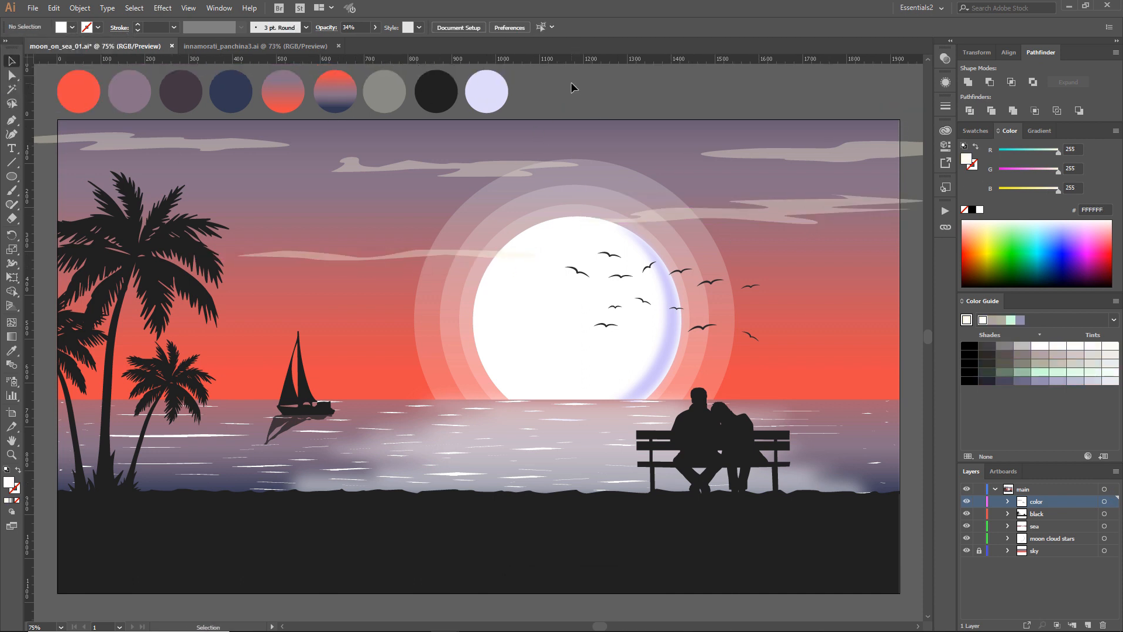
pyautogui.click(295, 189)
pyautogui.doubleClick(714, 341)
pyautogui.write('4')
pyautogui.moveTo(725, 293); pyautogui.dragTo(700, 301)
pyautogui.write('10')
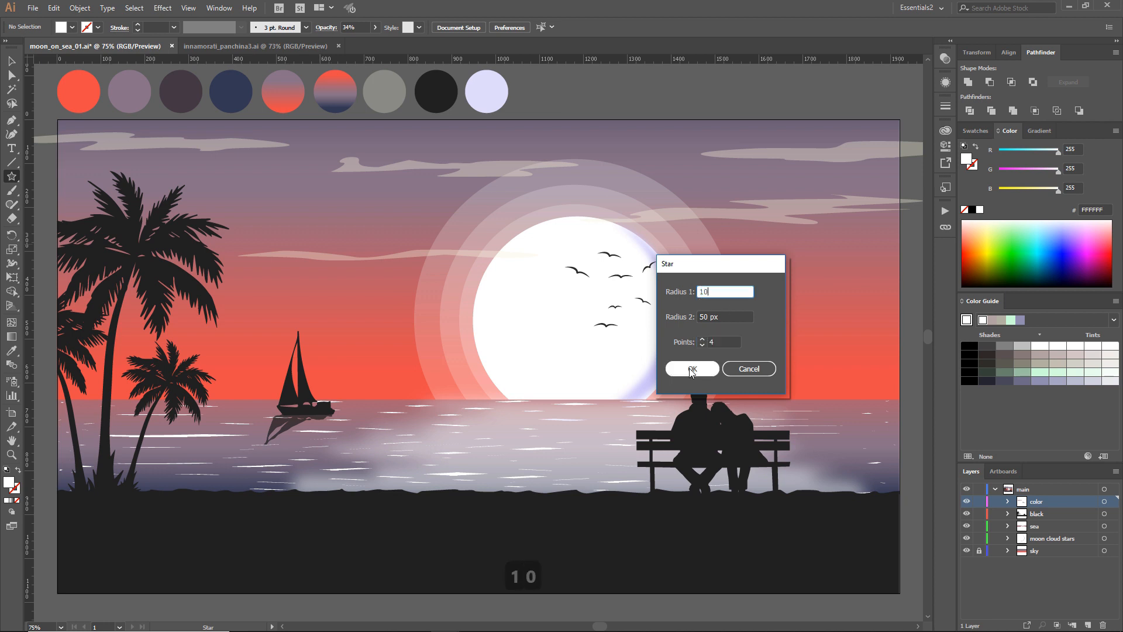
pyautogui.click(692, 372)
# - Rotate the white star slightly and apply a 6.7-pixel Gaussian Blur to it
pyautogui.click(11, 61)
pyautogui.moveTo(315, 207); pyautogui.dragTo(302, 218)
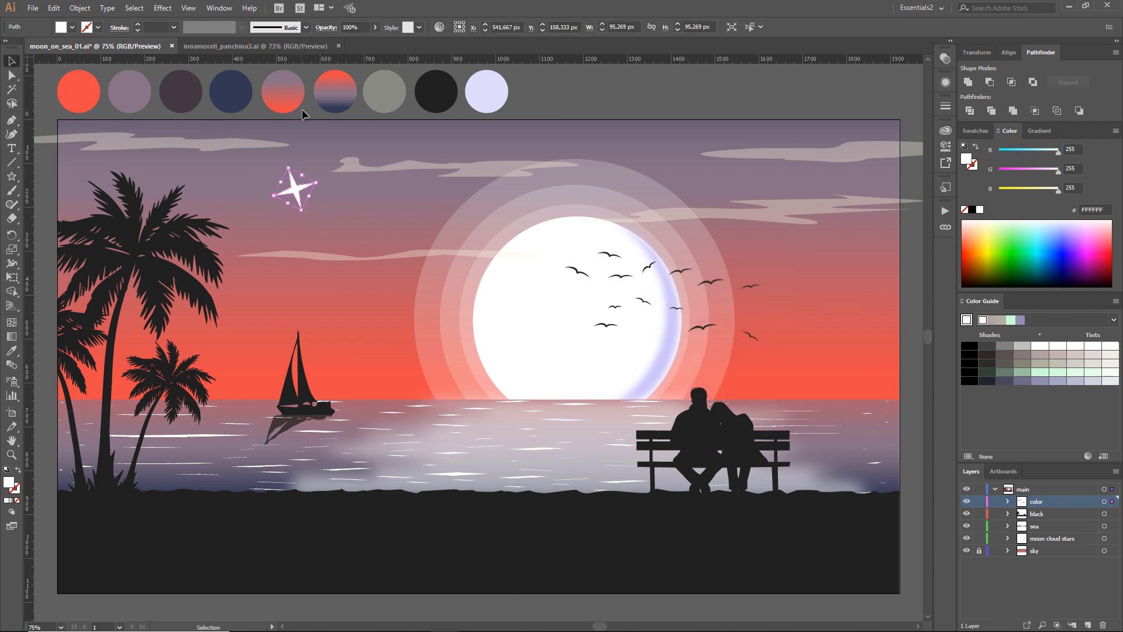
pyautogui.click(163, 8)
pyautogui.moveTo(257, 203)
pyautogui.click(340, 204)
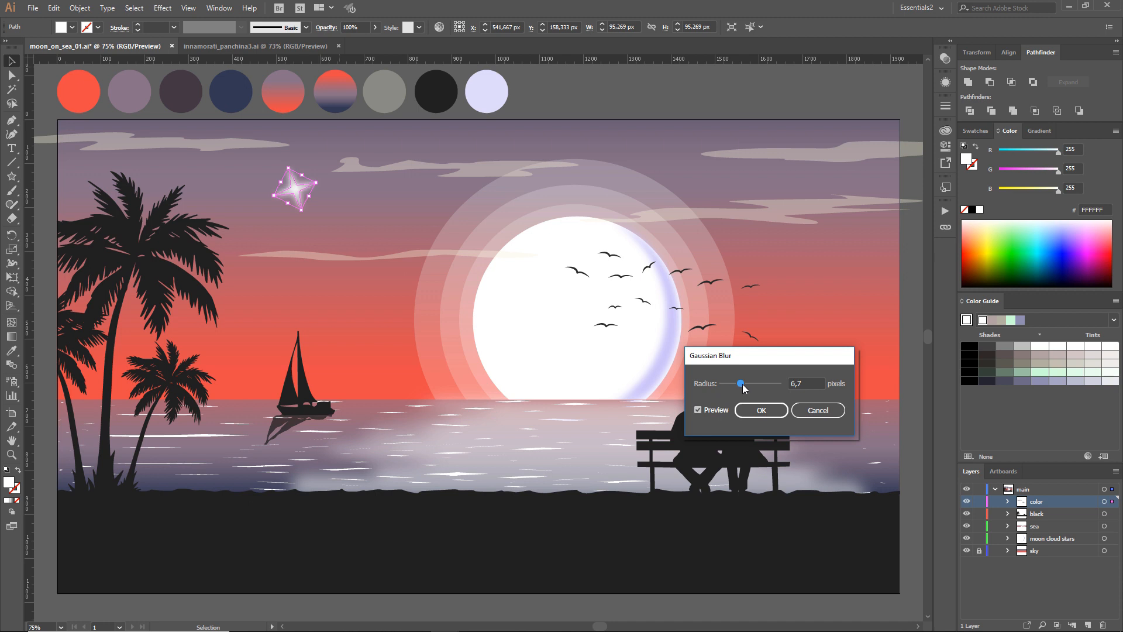
pyautogui.click(761, 410)
# - Scale the blurred star down to about 53 px
pyautogui.click(316, 202)
pyautogui.moveTo(299, 200); pyautogui.dragTo(296, 192)
pyautogui.click(292, 183)
pyautogui.click(163, 8)
pyautogui.click(743, 83)
pyautogui.click(292, 180)
# - Reduce the star's existing Gaussian Blur radius to 4.4 pixels
pyautogui.click(945, 82)
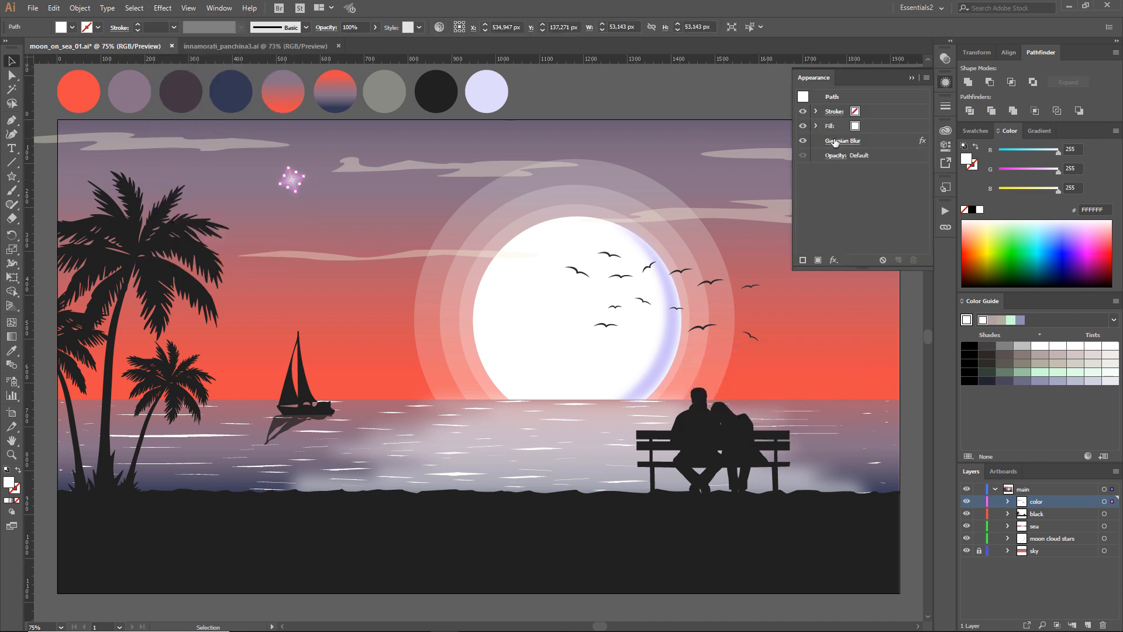
pyautogui.click(842, 140)
pyautogui.click(761, 410)
pyautogui.click(842, 141)
pyautogui.click(704, 408)
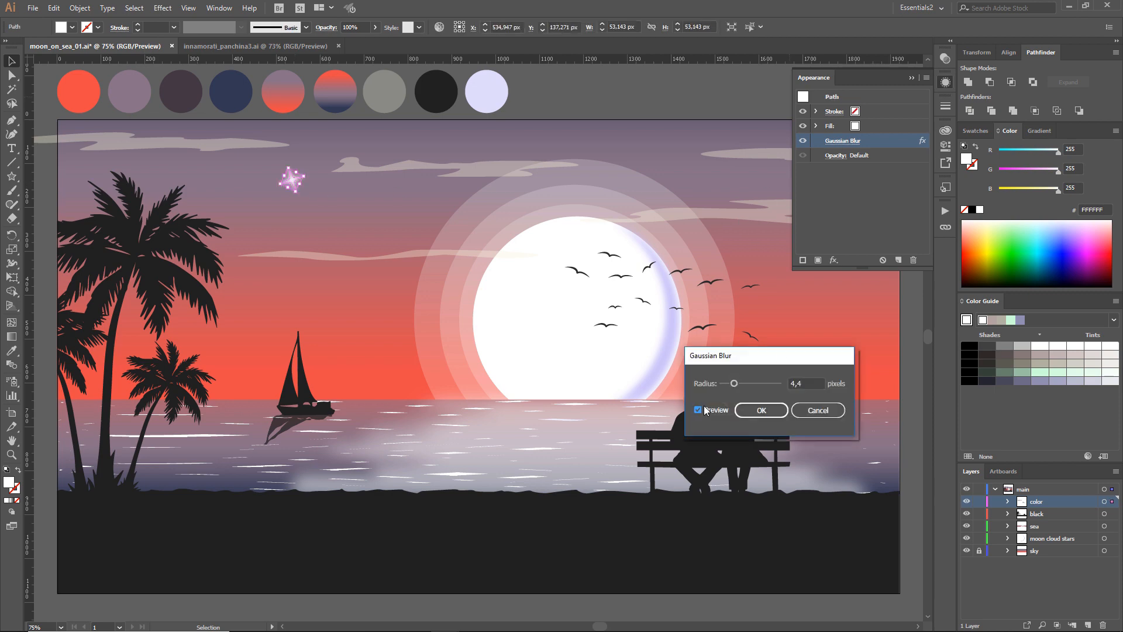
pyautogui.press('Return')
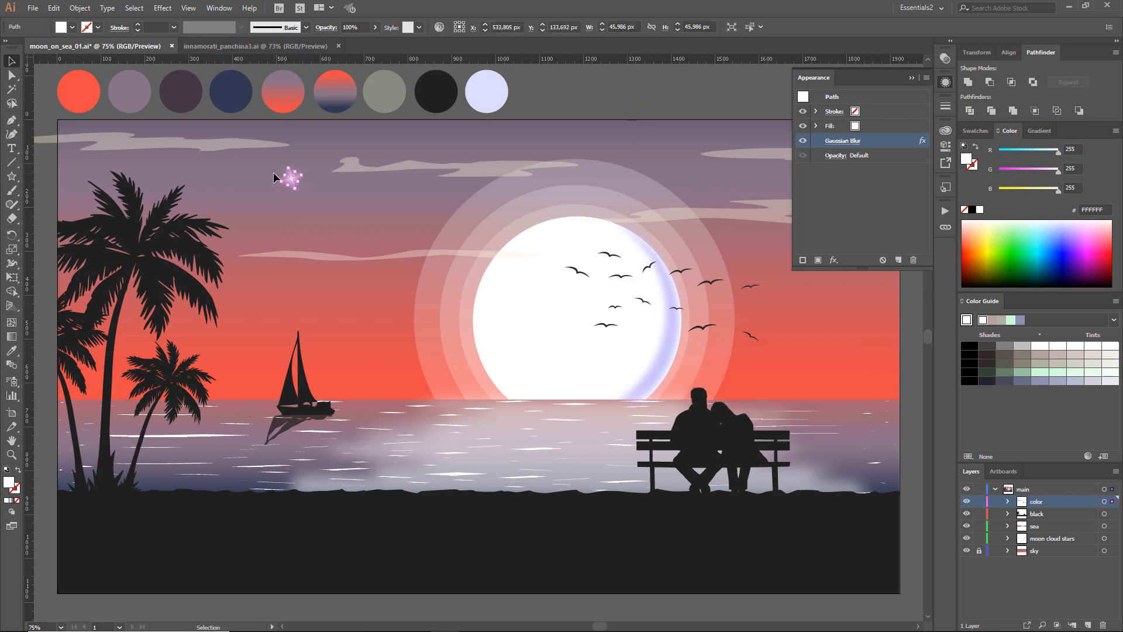
# - Place two smaller copies of the star above the palms, about 35 px and 26 px in size, the smallest near the artboard's left edge
pyautogui.press('z')
pyautogui.moveTo(45, 109); pyautogui.dragTo(653, 294)
pyautogui.press('v')
pyautogui.moveTo(399, 312); pyautogui.dragTo(256, 289)
pyautogui.hscroll(-3, 352, 276)
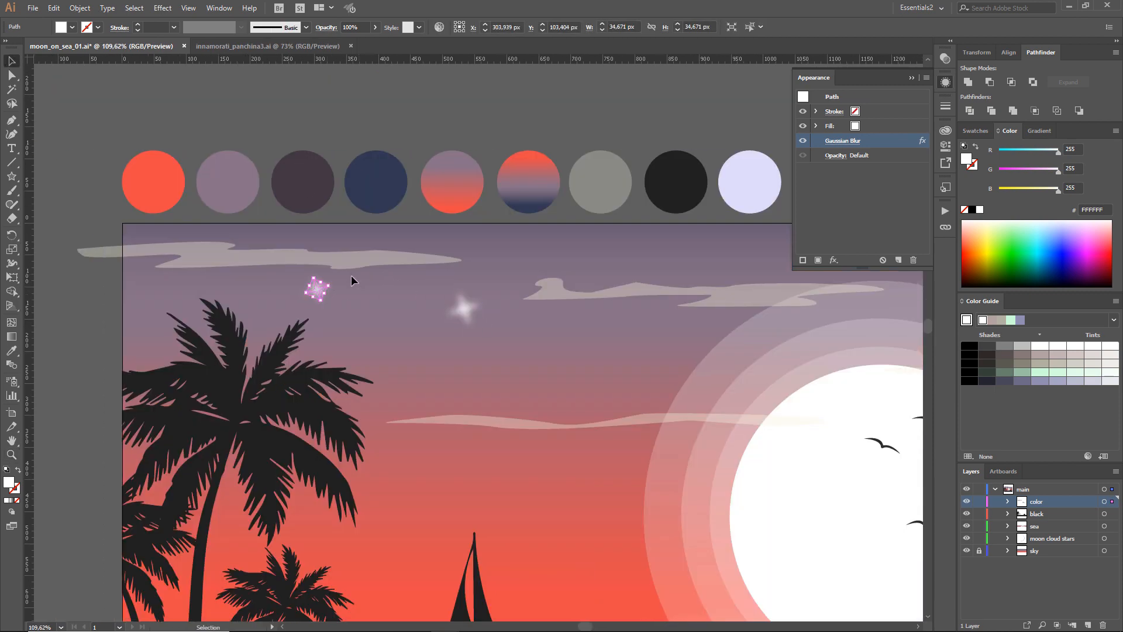
pyautogui.hscroll(-1, 344, 311)
pyautogui.click(164, 309)
pyautogui.hotkey('ctrl', 'alt', '0')
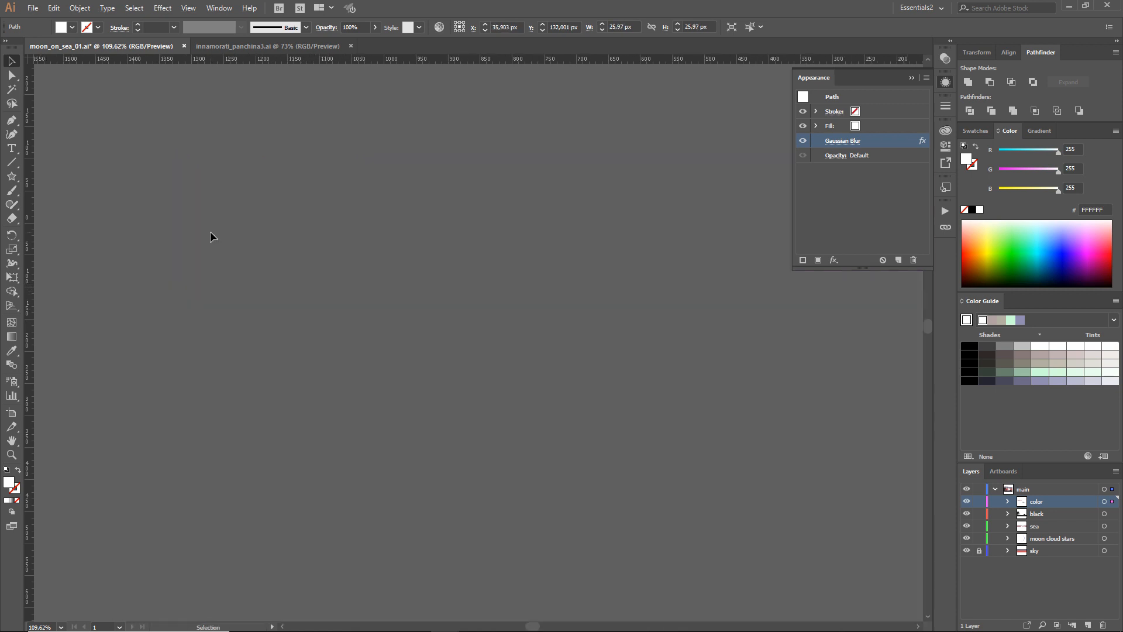
# - Set the leftmost star's Gaussian Blur to 3.7 pixels and sharpen the largest star by adjusting its blur
pyautogui.click(839, 143)
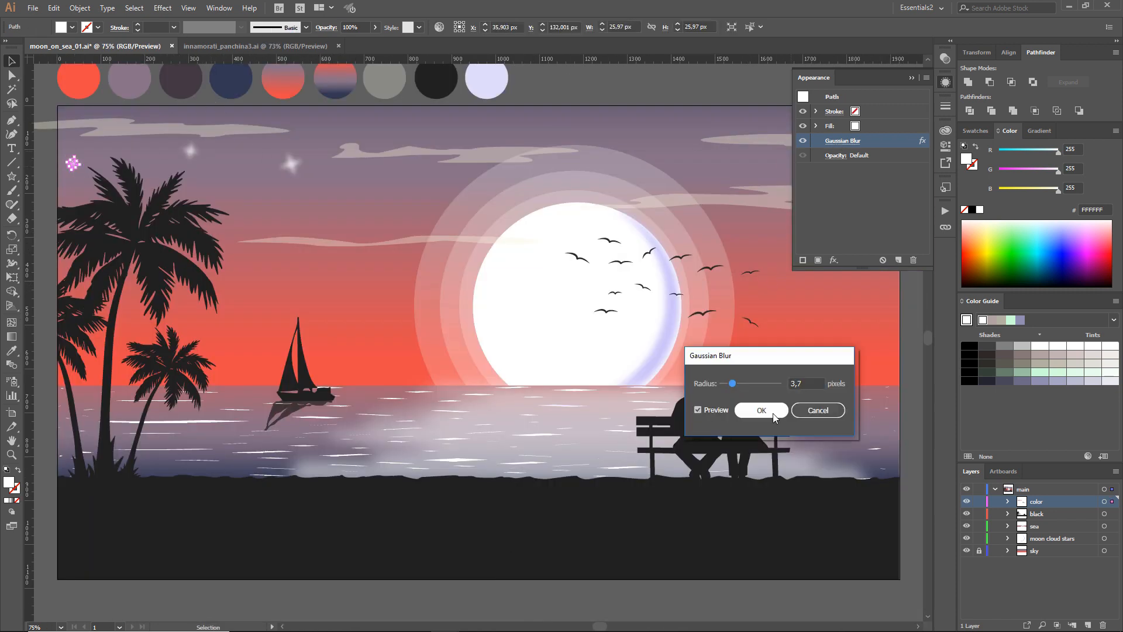
pyautogui.click(766, 410)
pyautogui.click(290, 164)
pyautogui.click(843, 141)
pyautogui.click(761, 409)
pyautogui.click(606, 96)
# - Adjust the middle star's Gaussian Blur and set the leftmost star's blur radius to 2.7 pixels
pyautogui.click(190, 151)
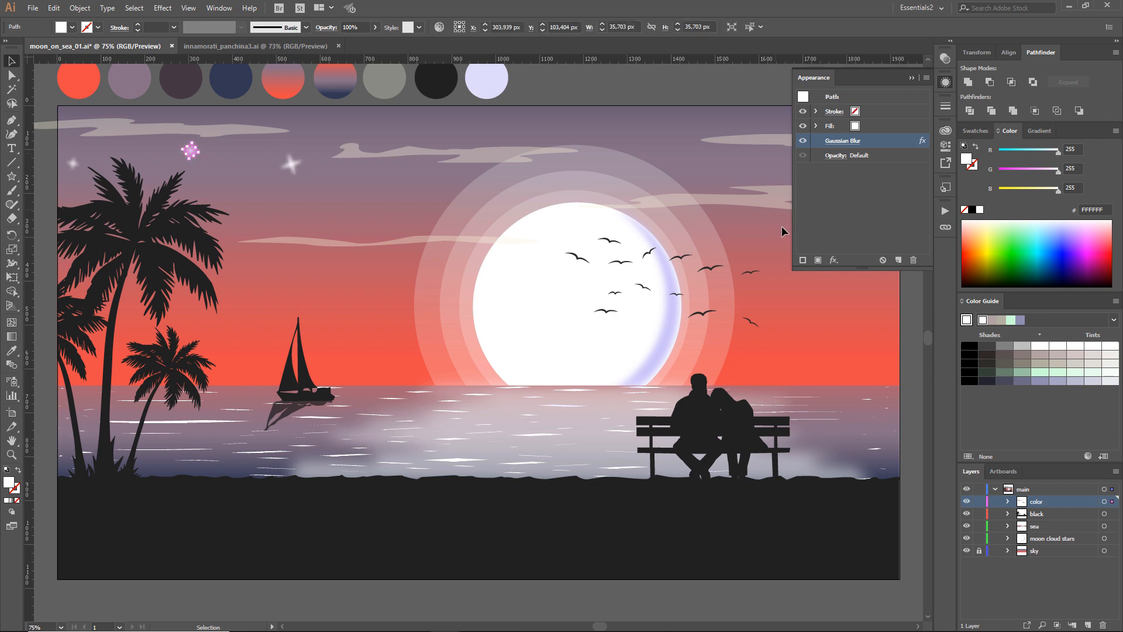
pyautogui.click(839, 141)
pyautogui.click(762, 410)
pyautogui.click(602, 95)
pyautogui.click(74, 163)
pyautogui.click(841, 141)
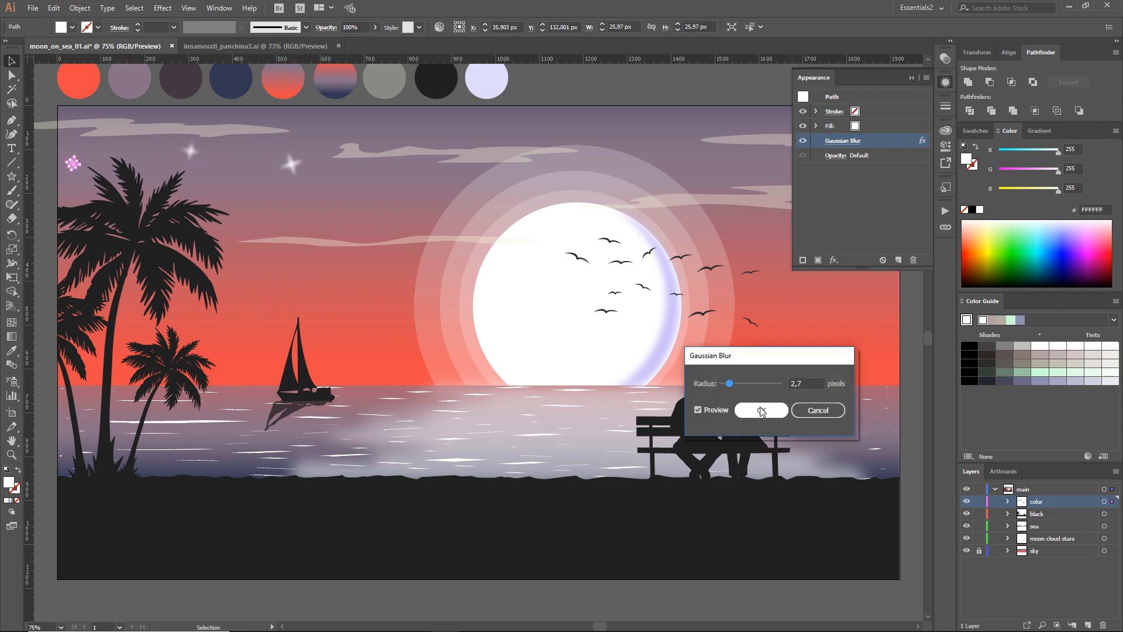
pyautogui.click(761, 410)
# - Move the largest star up beside the second cloud and place a smaller copy of about 23 px below it to the left
pyautogui.moveTo(291, 166)
pyautogui.mouseDown()
pyautogui.moveTo(233, 181)
pyautogui.moveTo(308, 154)
pyautogui.mouseUp()
pyautogui.keyDown('alt'); pyautogui.moveTo(304, 155); pyautogui.dragTo(287, 171); pyautogui.keyUp('alt')
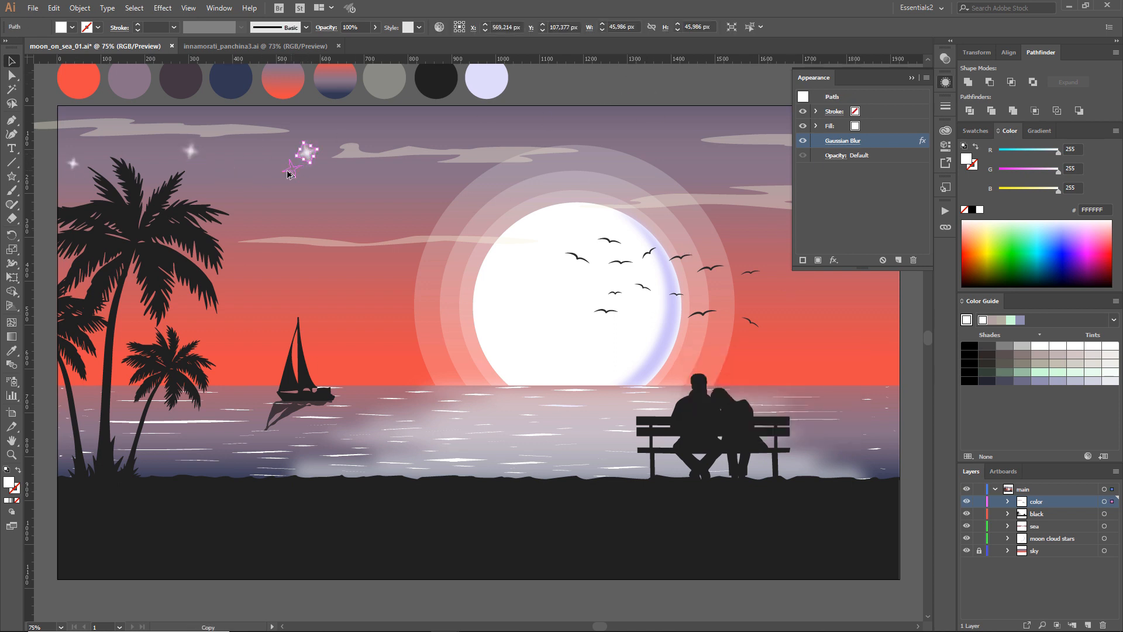
# - Place two more star copies of about 17 px, one above the thin cloud beside the moon and one above the sailboat
pyautogui.hotkey('ctrl', 'space')
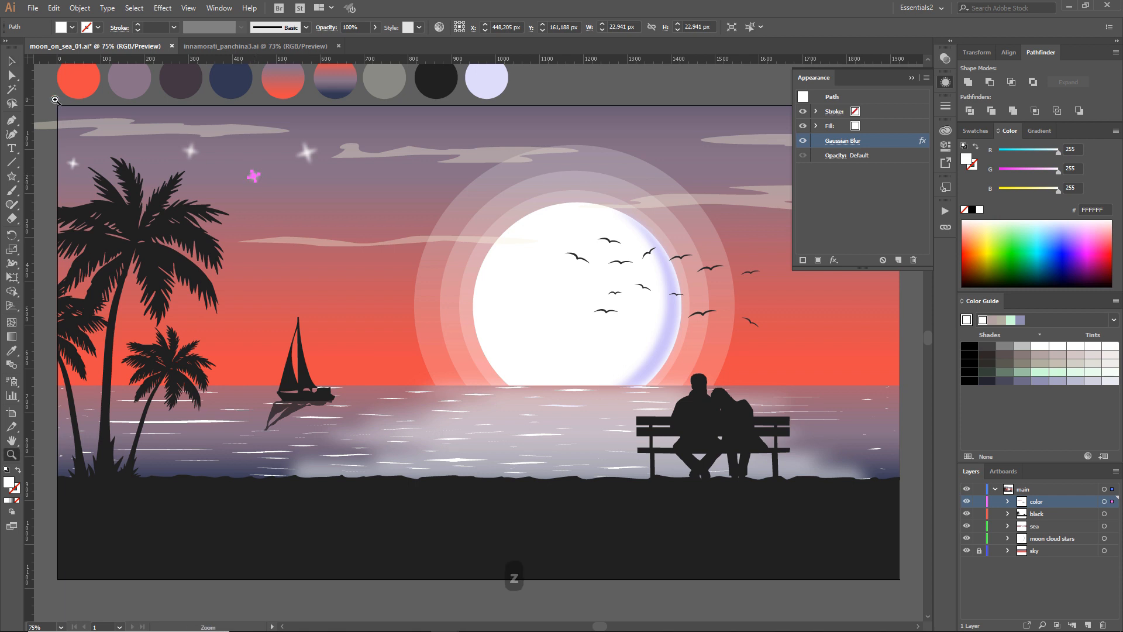
pyautogui.moveTo(55, 100); pyautogui.dragTo(512, 314)
pyautogui.moveTo(424, 292); pyautogui.dragTo(436, 326)
pyautogui.hotkey('ctrl', 'z')
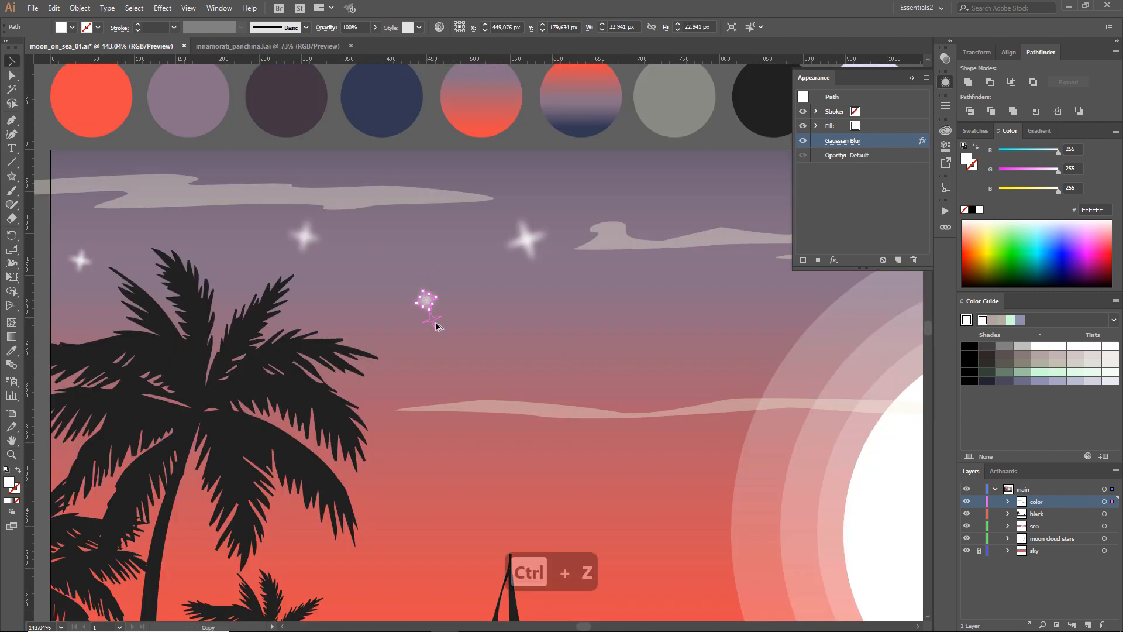
pyautogui.keyDown('shift'); pyautogui.moveTo(635, 389); pyautogui.dragTo(633, 387); pyautogui.keyUp('shift')
pyautogui.keyDown('alt'); pyautogui.moveTo(629, 379); pyautogui.dragTo(479, 462); pyautogui.keyUp('alt')
pyautogui.click(629, 381)
# - Set the Gaussian Blur of the small star above the thin cloud to 2 pixels
pyautogui.click(842, 141)
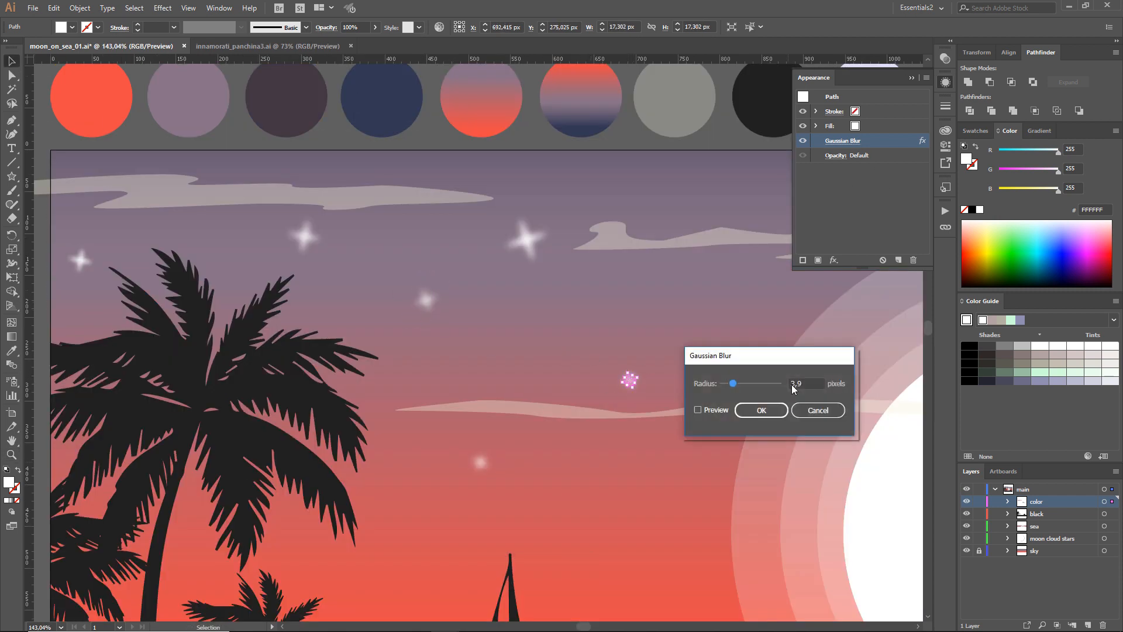
pyautogui.doubleClick(796, 384)
pyautogui.write('2')
pyautogui.press('Tab')
pyautogui.click(760, 410)
# - Set the Gaussian Blur of the small star above the sailboat to 2 pixels
pyautogui.click(480, 463)
pyautogui.click(842, 141)
pyautogui.moveTo(805, 383); pyautogui.dragTo(751, 384)
pyautogui.write('2')
pyautogui.press('Tab')
pyautogui.click(761, 410)
# - Set the Gaussian Blur of the 23 px star beside the tall palm to 2 pixels and deselect it
pyautogui.click(426, 301)
pyautogui.click(843, 141)
pyautogui.write('2')
pyautogui.click(761, 410)
pyautogui.click(712, 145)
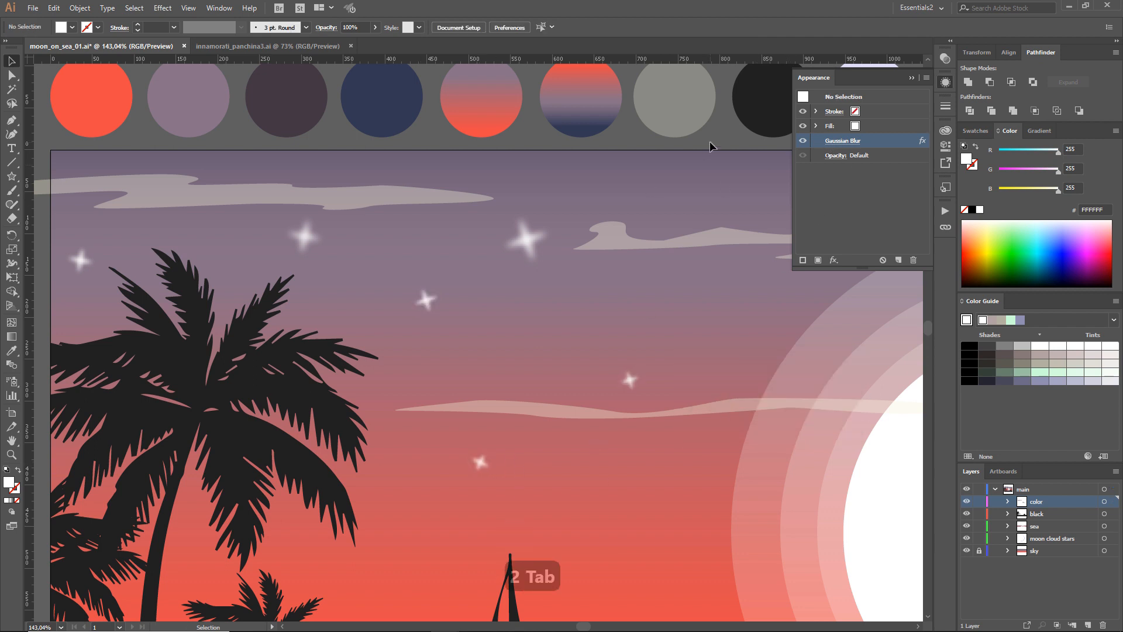
# - Raise the Gaussian Blur radius of the large star between the two upper clouds
pyautogui.hotkey('ctrl', 'alt', '0')
pyautogui.click(254, 184)
pyautogui.click(306, 153)
pyautogui.click(843, 141)
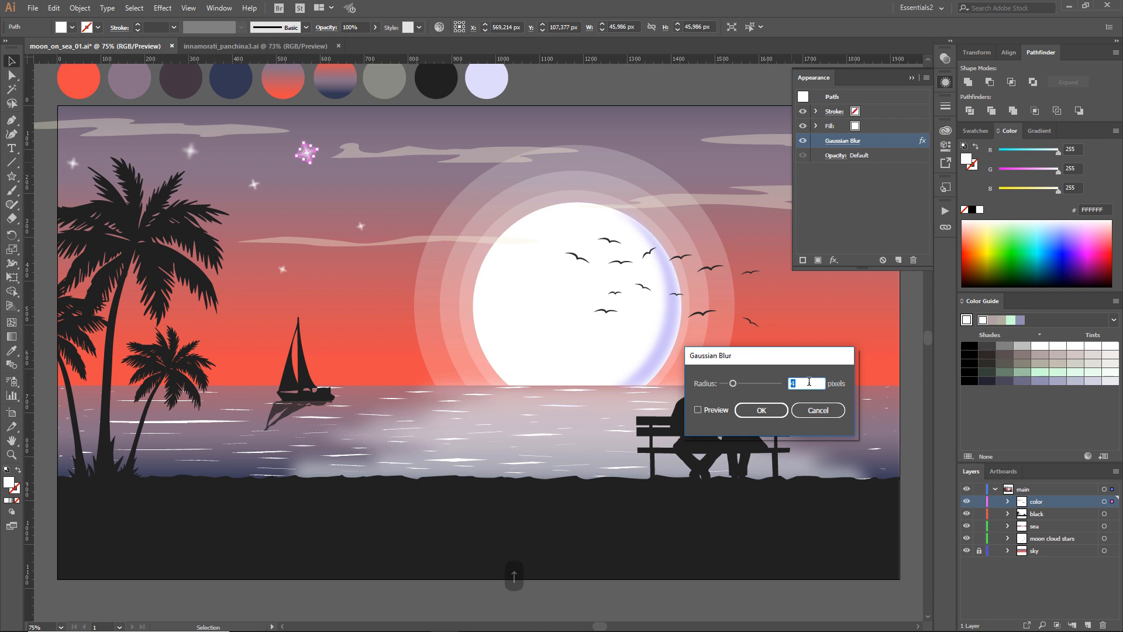
pyautogui.press('Return')
# - Move the large star lower beneath the cloud and shift the two small stars near it to spread the group out
pyautogui.click(350, 125)
pyautogui.moveTo(304, 153); pyautogui.dragTo(318, 172)
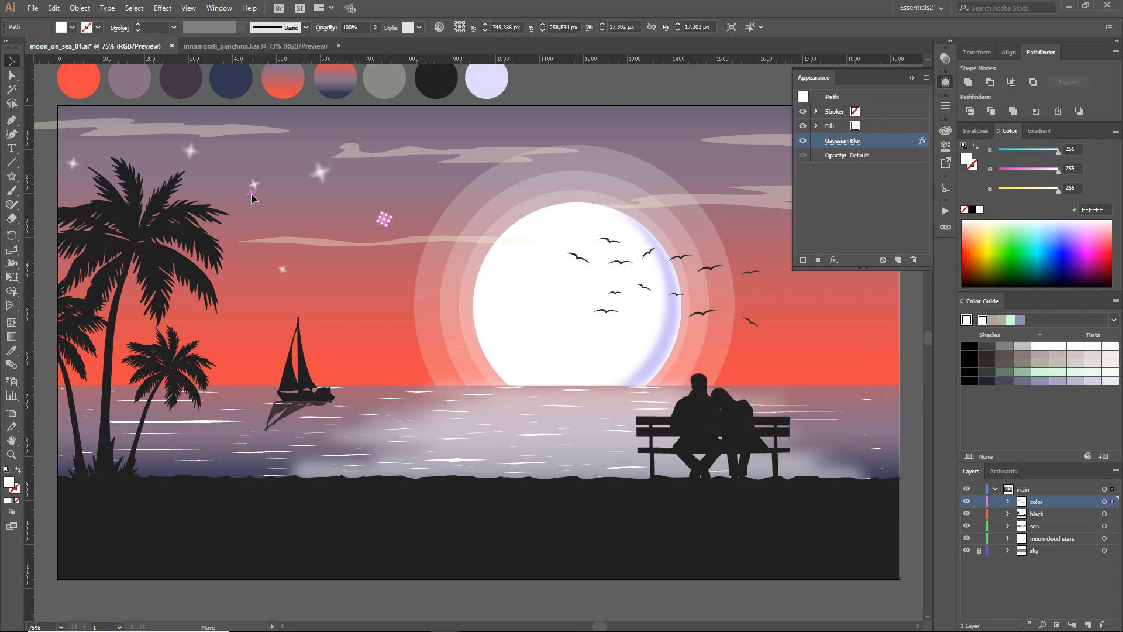
pyautogui.click(836, 142)
pyautogui.press('Return')
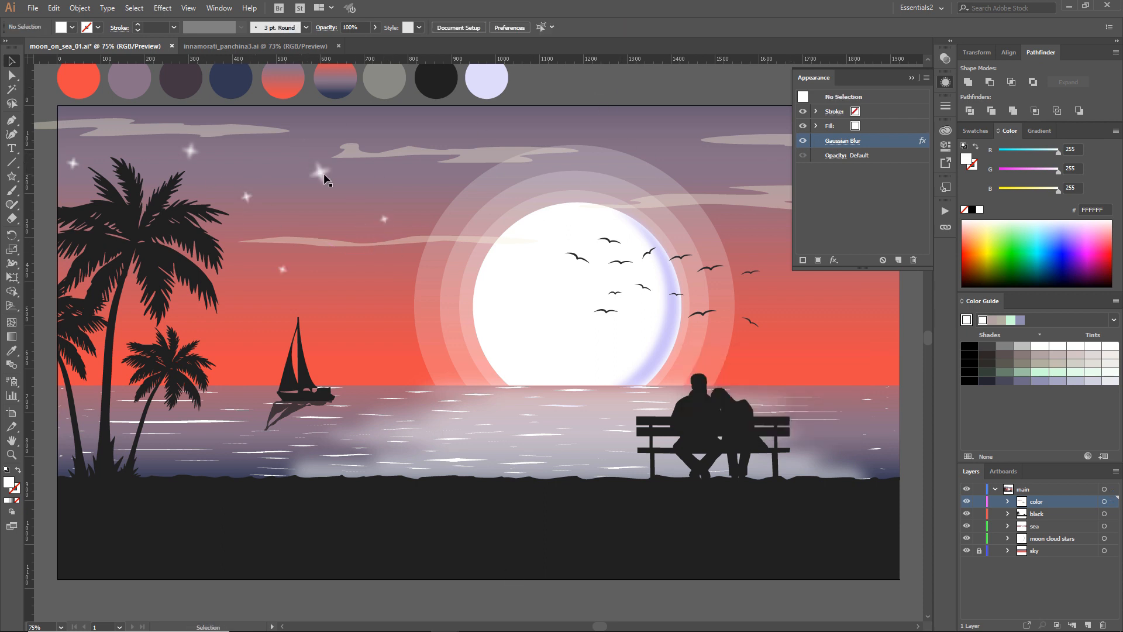
# - Readjust the large star's Gaussian Blur with the preview, accept it, and deselect the star
pyautogui.click(321, 170)
pyautogui.click(322, 170)
pyautogui.click(842, 141)
pyautogui.click(714, 409)
pyautogui.click(763, 410)
pyautogui.click(636, 92)
# - Place a copy of the large star, about 46 px, above the upper-right cloud and delete the faint small copy above the moon
pyautogui.click(249, 198)
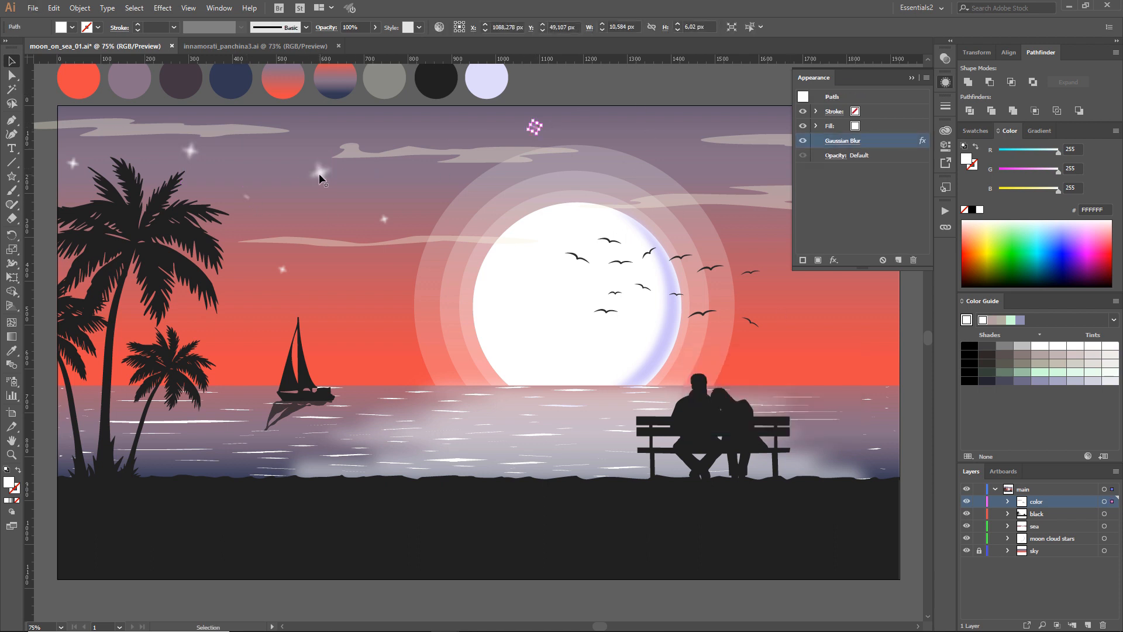
pyautogui.moveTo(320, 172); pyautogui.dragTo(670, 127)
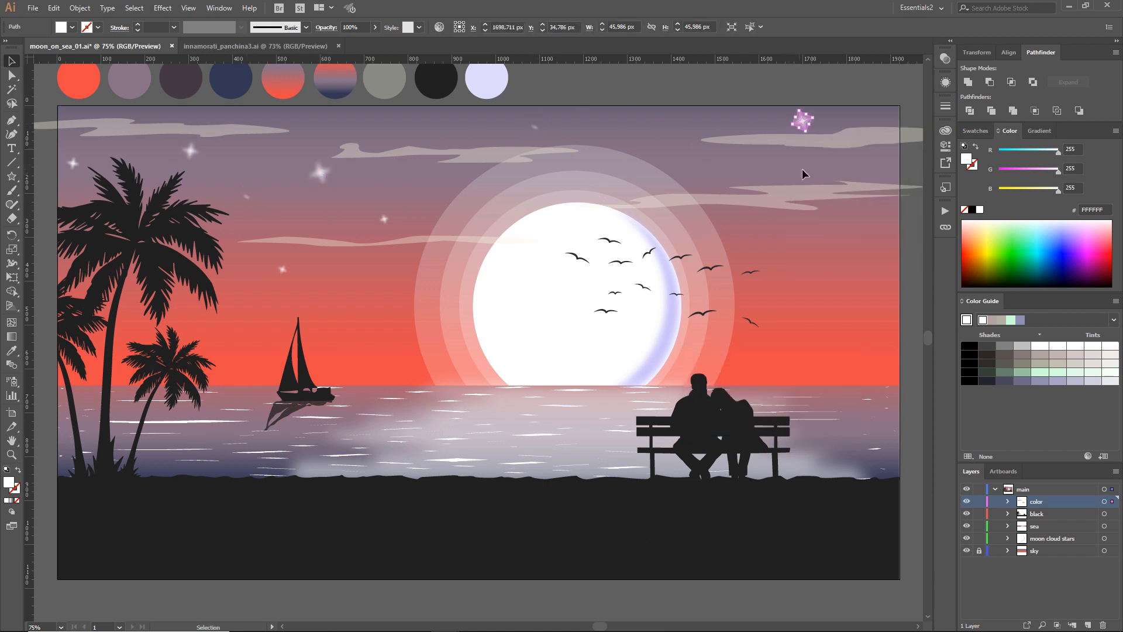
pyautogui.click(534, 126)
pyautogui.press('Delete')
# - Try enlarging and shifting the small star above the thin cloud beside the moon, and undo it
pyautogui.moveTo(384, 218); pyautogui.dragTo(397, 196)
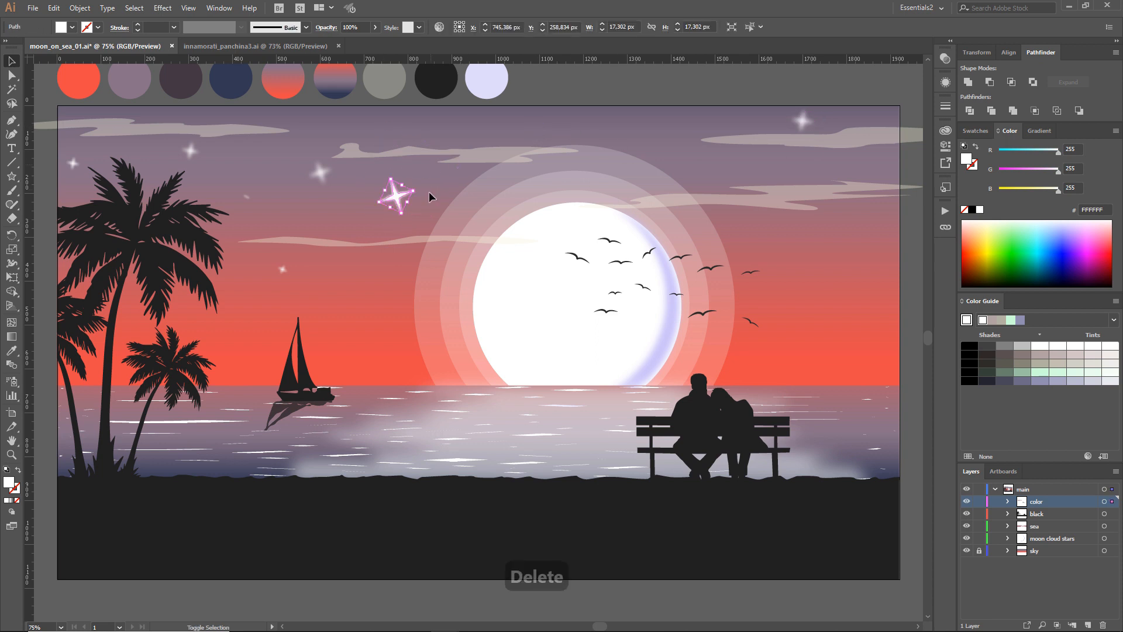
pyautogui.hotkey('ctrl', 'z')
pyautogui.hotkey('ctrl', 'z')
pyautogui.hotkey('ctrl', 'z')
# - Place a star copy of about 17 px near the sky's upper edge, just right of the top of the moon's halo
pyautogui.press('z')
pyautogui.moveTo(873, 65); pyautogui.dragTo(289, 348)
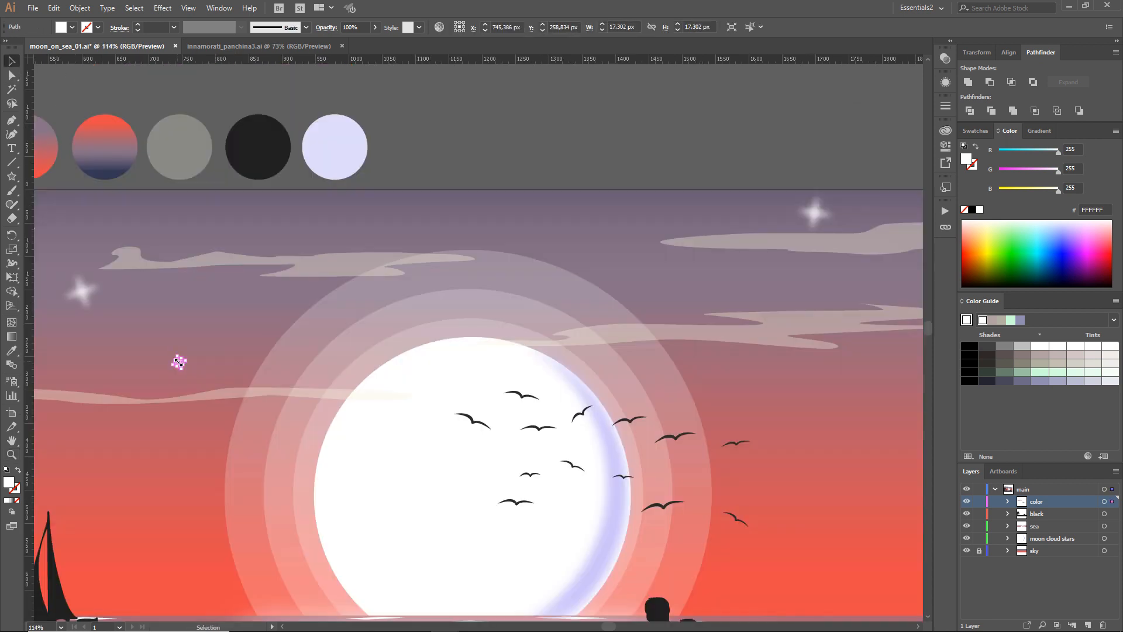
pyautogui.press('z')
pyautogui.moveTo(116, 212); pyautogui.dragTo(785, 419)
pyautogui.press('v')
pyautogui.moveTo(126, 403); pyautogui.dragTo(627, 214)
pyautogui.scroll(2, 626, 213)
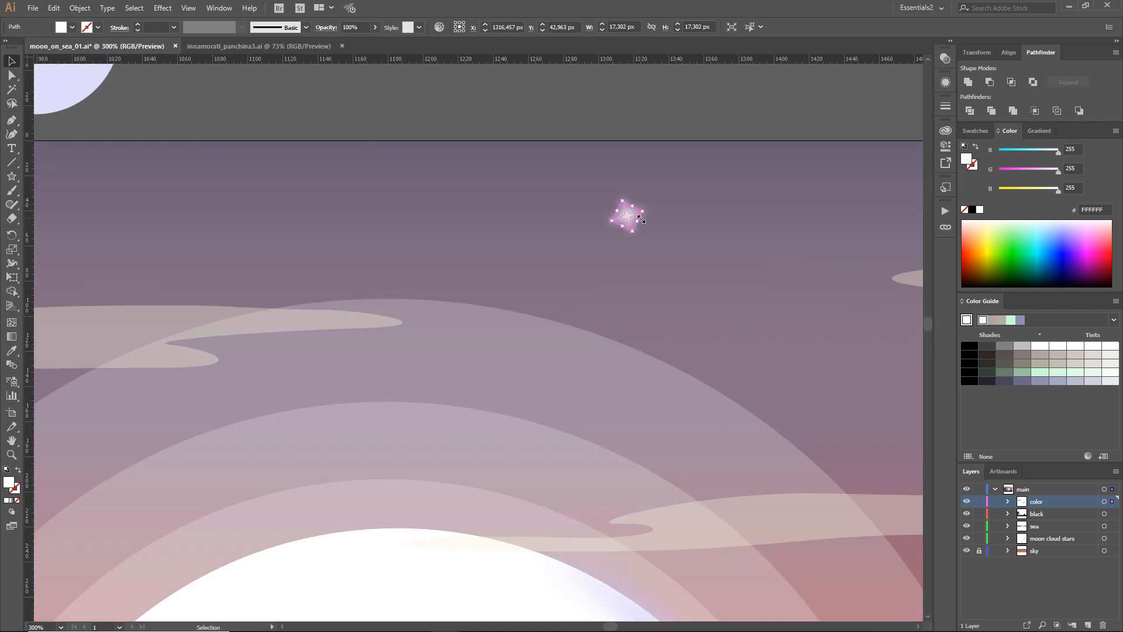
pyautogui.hotkey('ctrl', 'alt', '0')
pyautogui.hotkey('ctrl', 'z')
pyautogui.hotkey('ctrl', 'z')
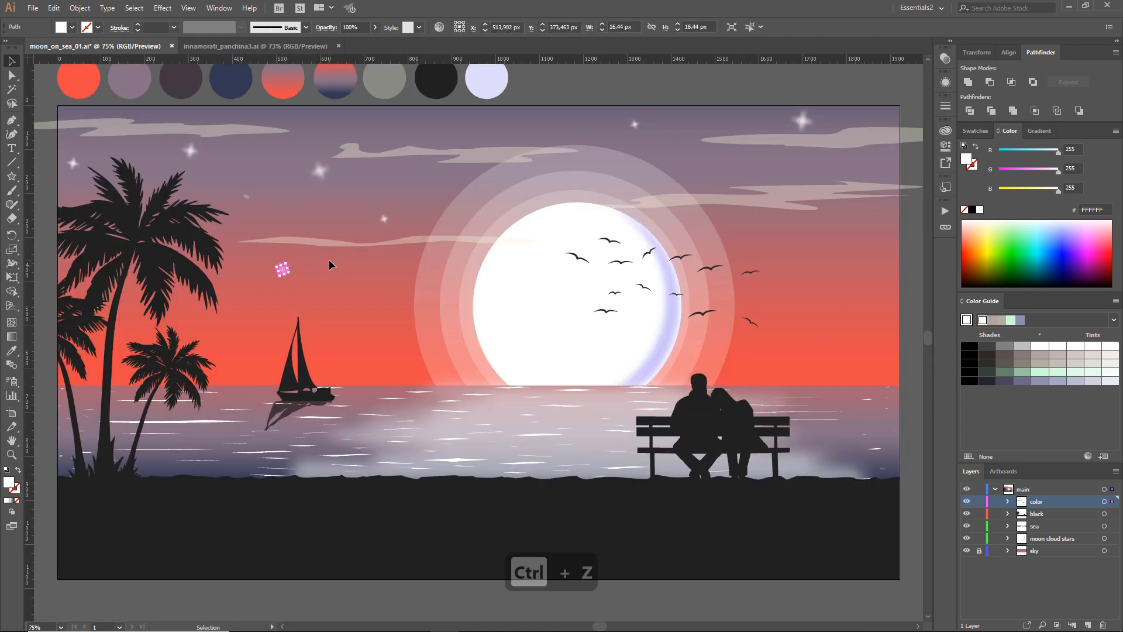
# - Delete the faint leftover star beside the tall palm
pyautogui.press('z')
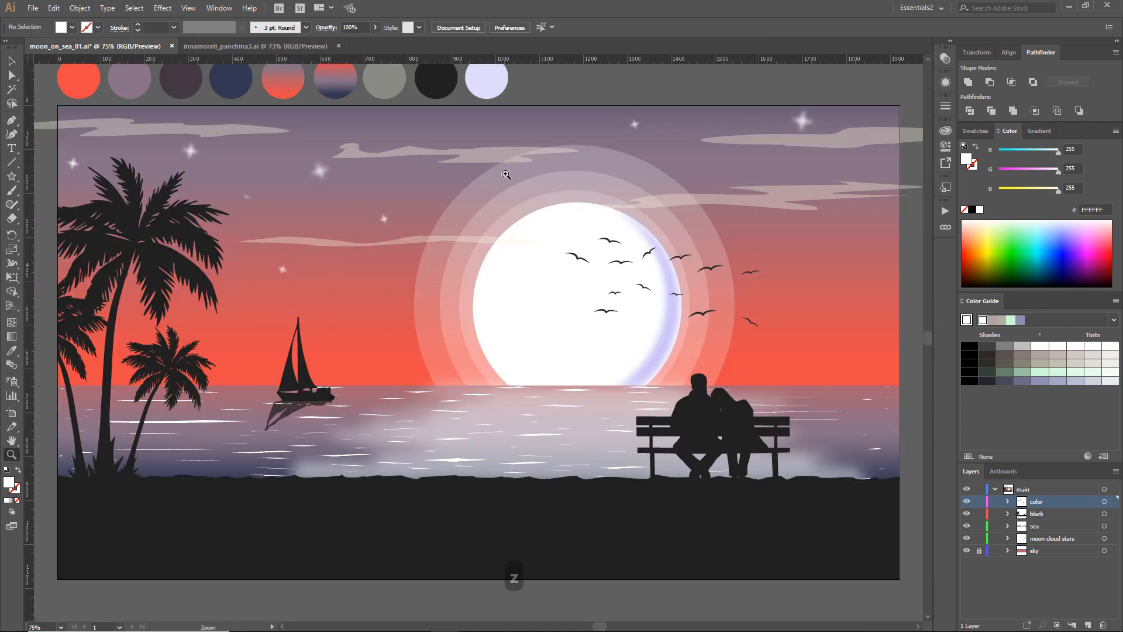
pyautogui.moveTo(280, 269); pyautogui.dragTo(330, 269)
pyautogui.press('Delete')
pyautogui.hotkey('ctrl', 'alt', '0')
# - Copy the 16 px star above the sailboat to the empty sky beside the tall palm
pyautogui.moveTo(342, 227); pyautogui.dragTo(398, 227)
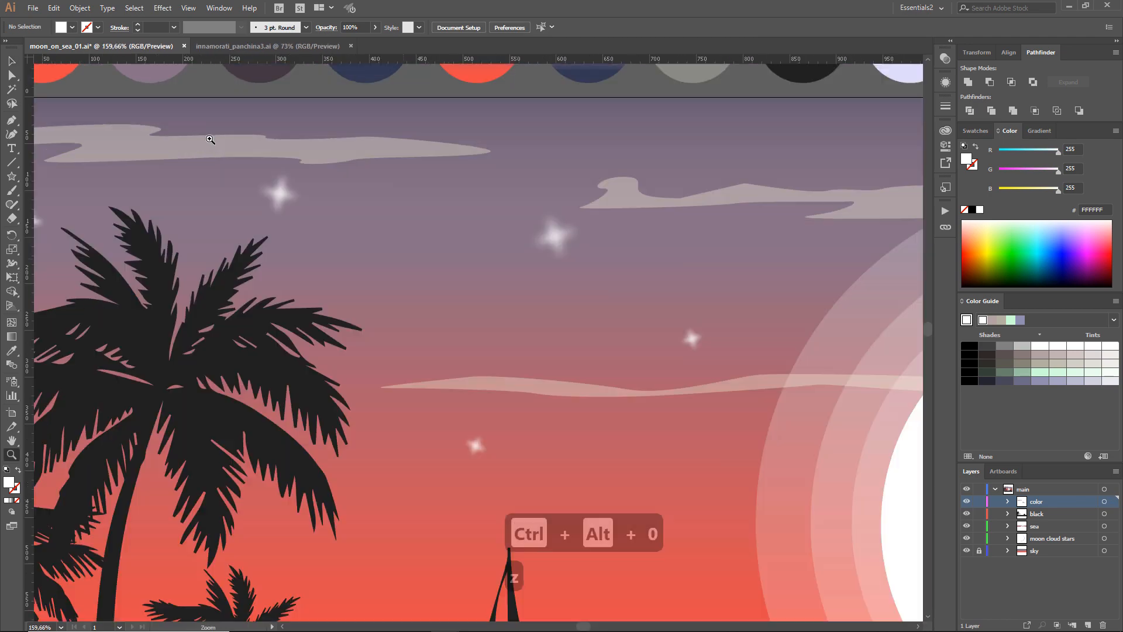
pyautogui.press('v')
pyautogui.click(475, 445)
pyautogui.hotkey('ctrl', 'alt', '0')
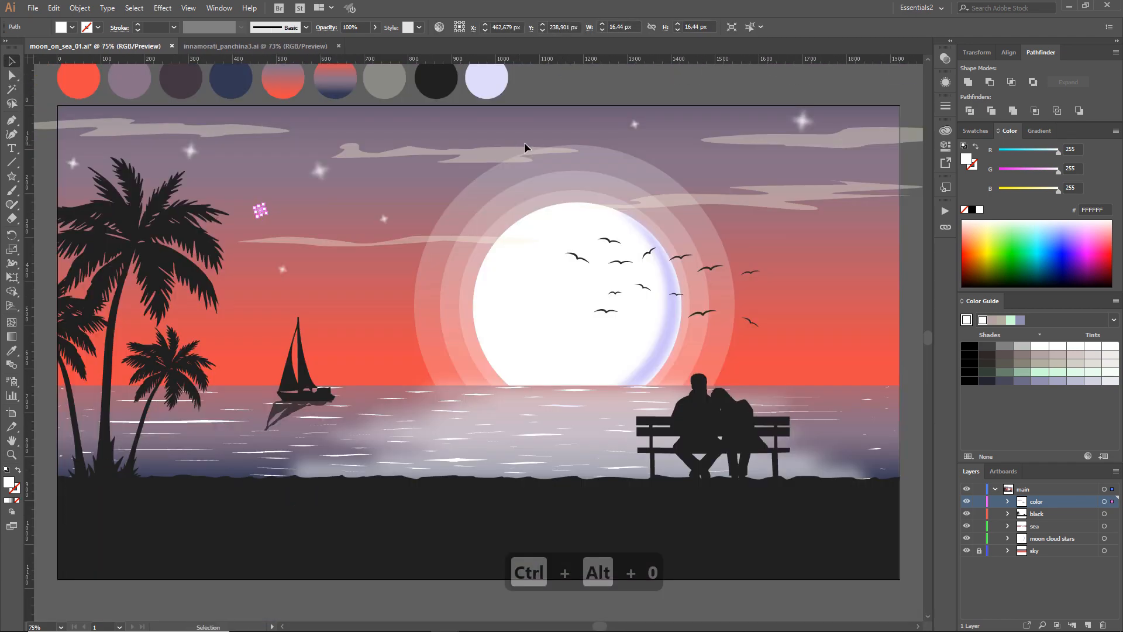
# - Place two small star copies right of the moon, one about 17 px between the clouds and one about 16 px below them
pyautogui.press('z')
pyautogui.moveTo(586, 94); pyautogui.dragTo(886, 297)
pyautogui.press('v')
pyautogui.keyDown('alt'); pyautogui.moveTo(205, 152); pyautogui.dragTo(508, 250); pyautogui.keyUp('alt')
pyautogui.keyDown('alt'); pyautogui.moveTo(508, 249); pyautogui.dragTo(604, 357); pyautogui.keyUp('alt')
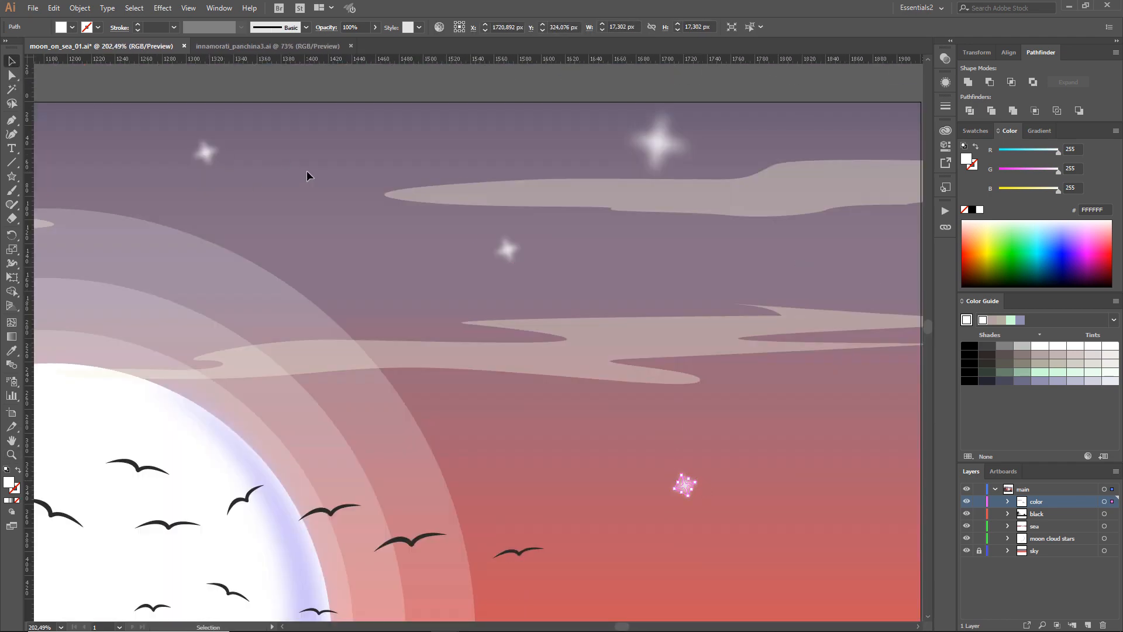
pyautogui.hotkey('ctrl', 'alt', '0')
pyautogui.keyDown('alt'); pyautogui.moveTo(812, 247); pyautogui.dragTo(747, 164); pyautogui.keyUp('alt')
# - Try copying the small star at the moon's upper right to above the cloud left of the moon, and undo it
pyautogui.press('z')
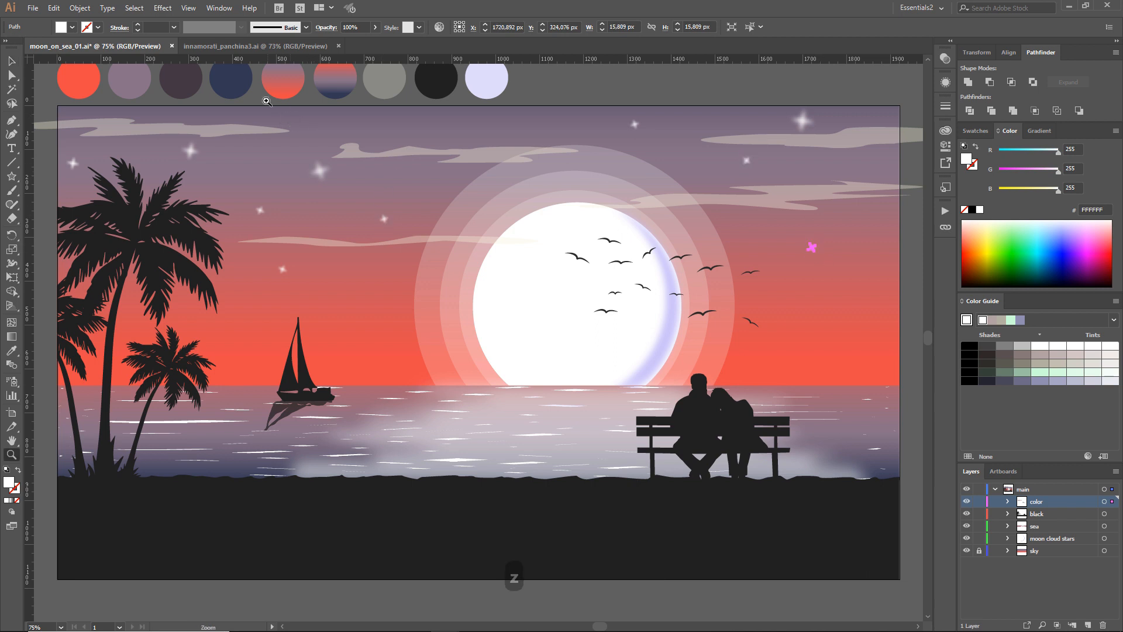
pyautogui.moveTo(269, 111); pyautogui.dragTo(818, 244)
pyautogui.press('v')
pyautogui.click(624, 256)
pyautogui.keyDown('alt'); pyautogui.moveTo(625, 259); pyautogui.dragTo(304, 250); pyautogui.keyUp('alt')
pyautogui.hotkey('ctrl', 'z')
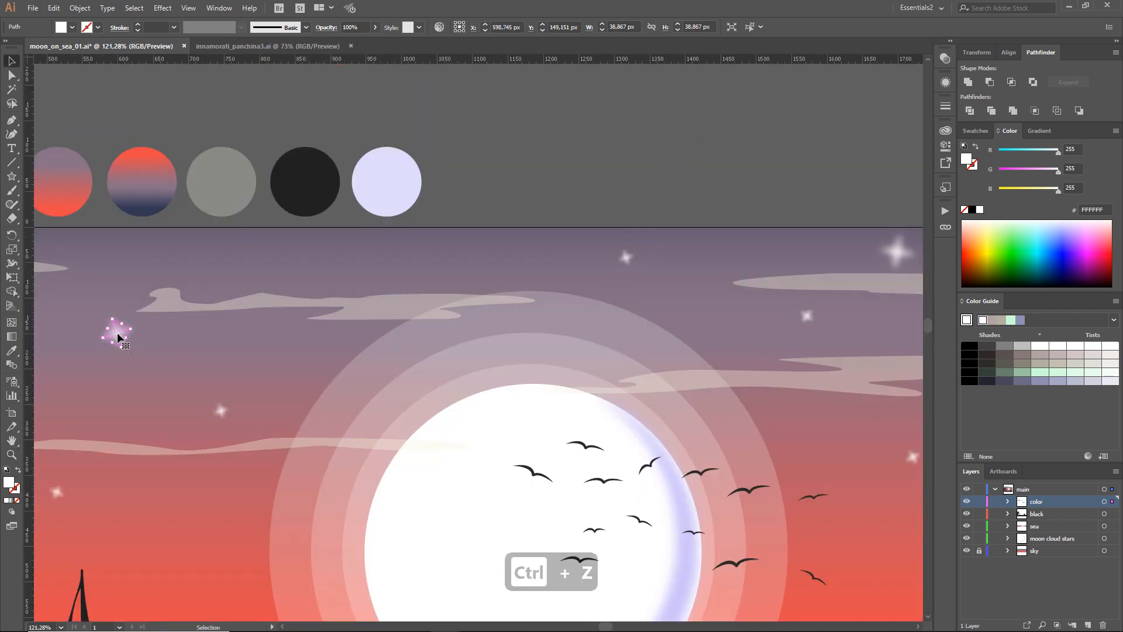
# - Copy the small star above the thin cloud to the sky over the upper cloud left of the moon and deselect it
pyautogui.click(112, 117)
pyautogui.press('z')
pyautogui.moveTo(109, 108); pyautogui.dragTo(793, 507)
pyautogui.press('v')
pyautogui.keyDown('alt'); pyautogui.moveTo(184, 476); pyautogui.dragTo(332, 266); pyautogui.keyUp('alt')
pyautogui.click(572, 138)
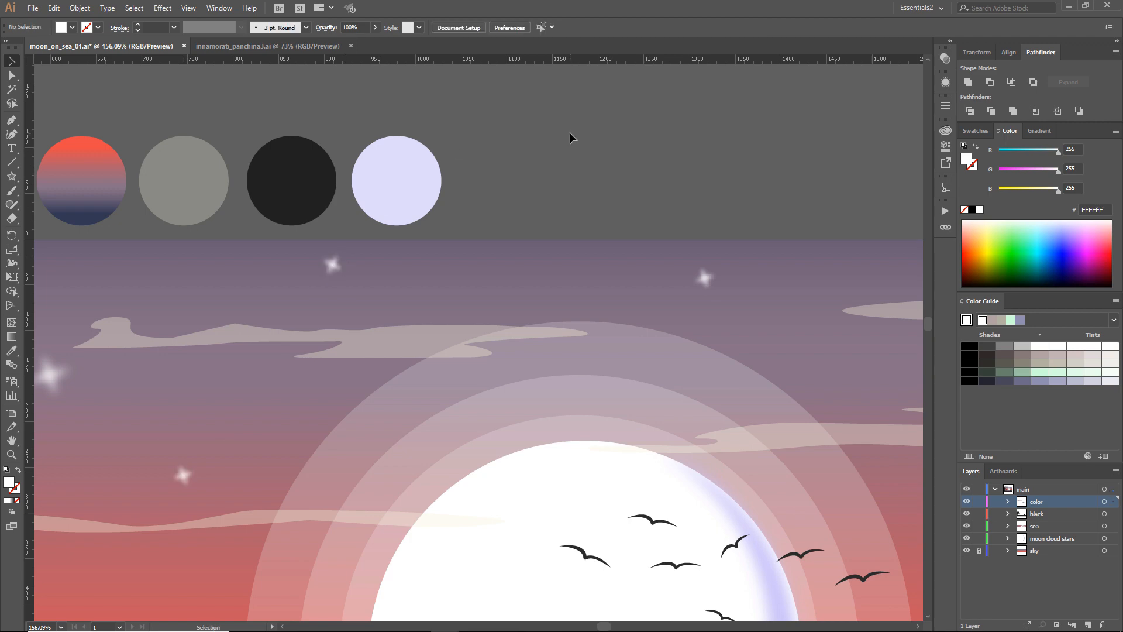
pyautogui.hotkey('ctrl', 'alt', '0')
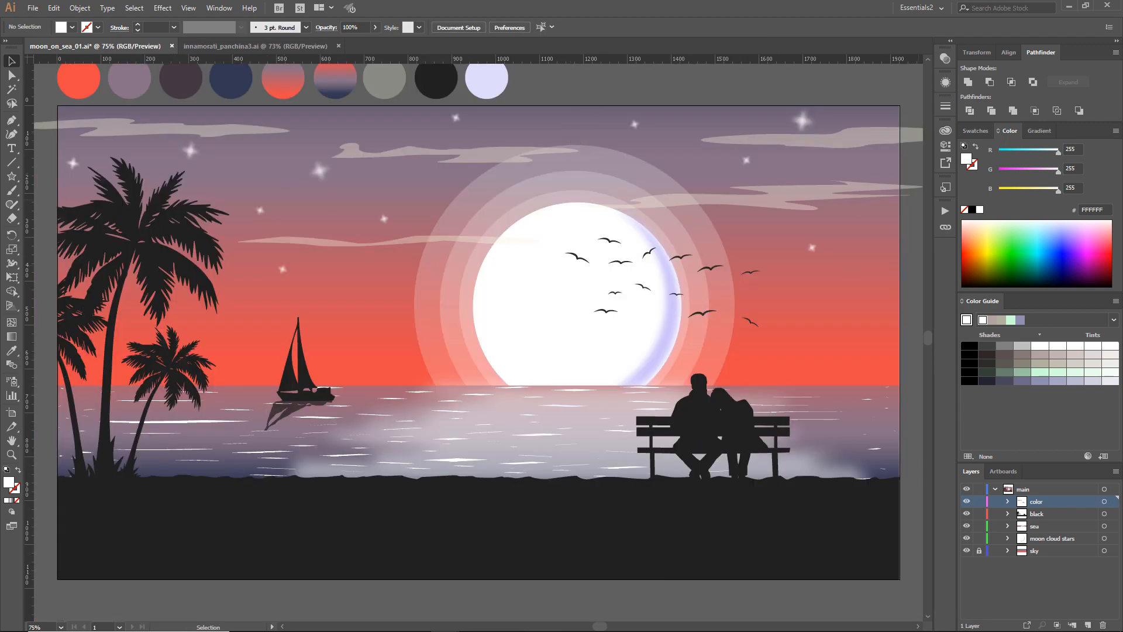